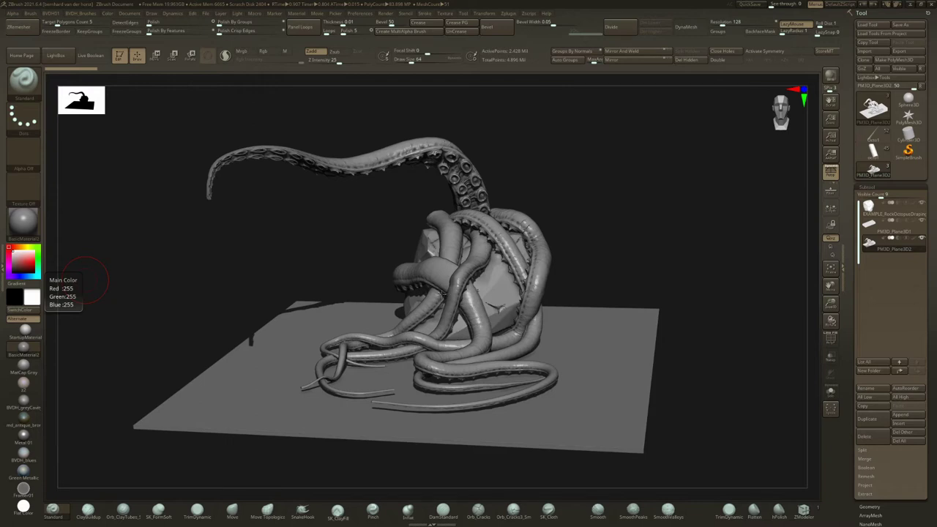
Examine the example scene of octopus tentacles draped over the rock from several angles.
right_click_drag(680, 271, 439, 351)
right_click_drag(315, 307, 536, 296)
mouse_move(535, 296)
left_mouse_down()
mouse_move(506, 312)
mouse_move(520, 326)
mouse_move(530, 307)
left_mouse_up()
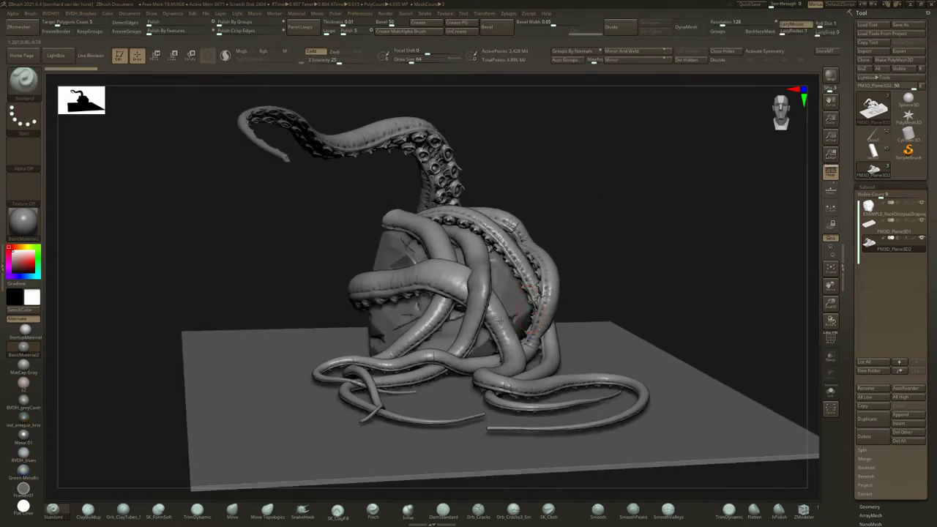
right_click_drag(385, 366, 476, 277, "ctrl")
key("shift+f")
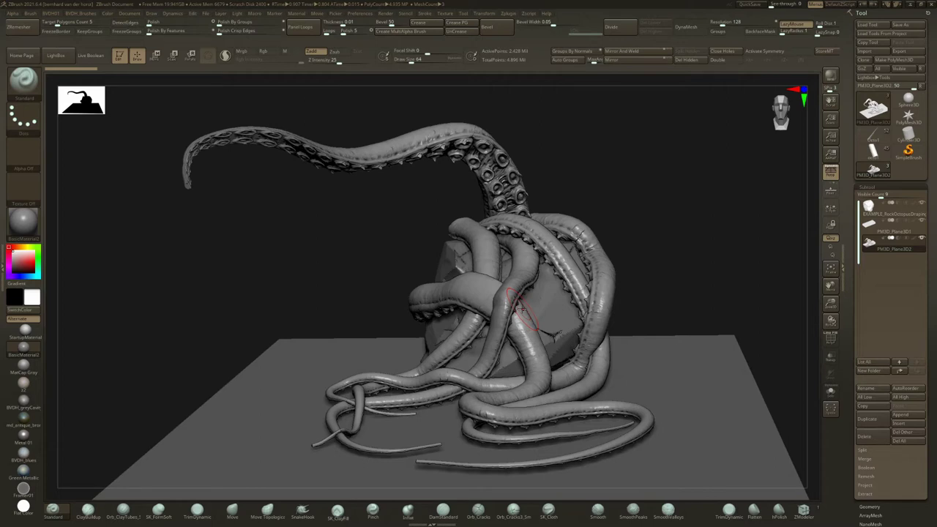
Switch to the tentacle source meshes tool and inspect the isolated octo1 segment with its polygroups displayed.
left_click(872, 150)
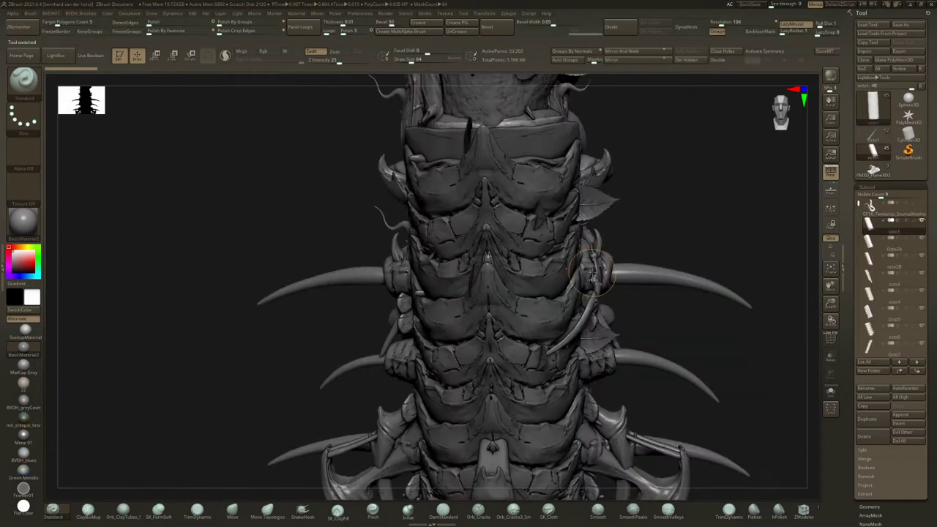
right_click_drag(591, 272, 580, 246, "ctrl")
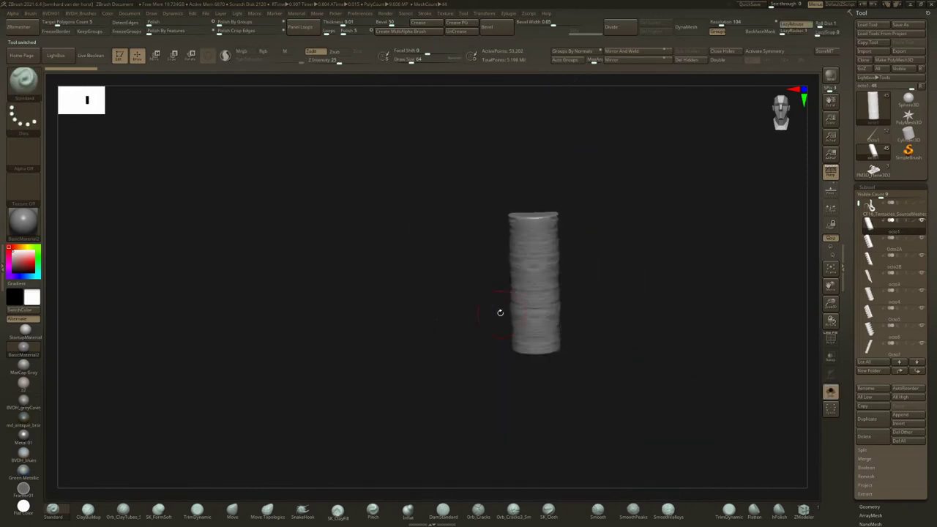
mouse_move(500, 314)
left_mouse_down()
mouse_move(548, 307)
mouse_move(616, 365)
left_mouse_up()
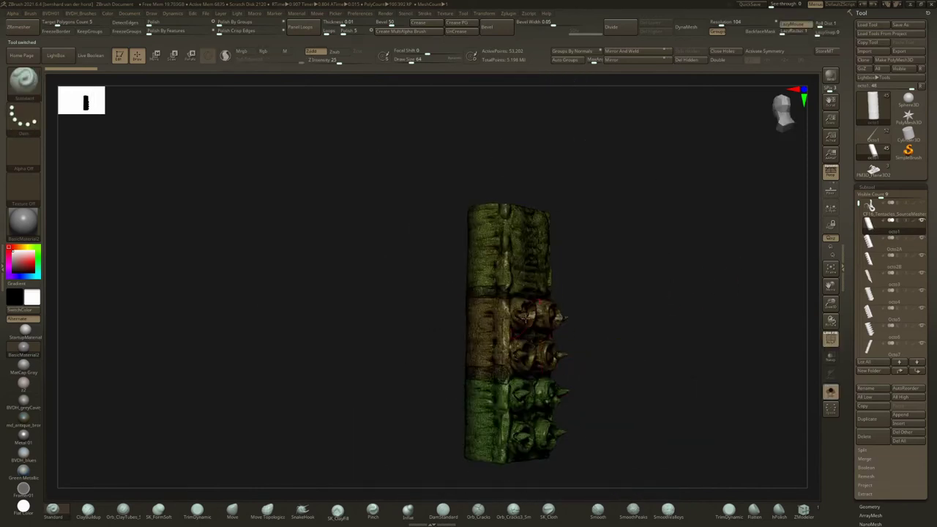
right_click_drag(531, 381, 456, 335, "alt")
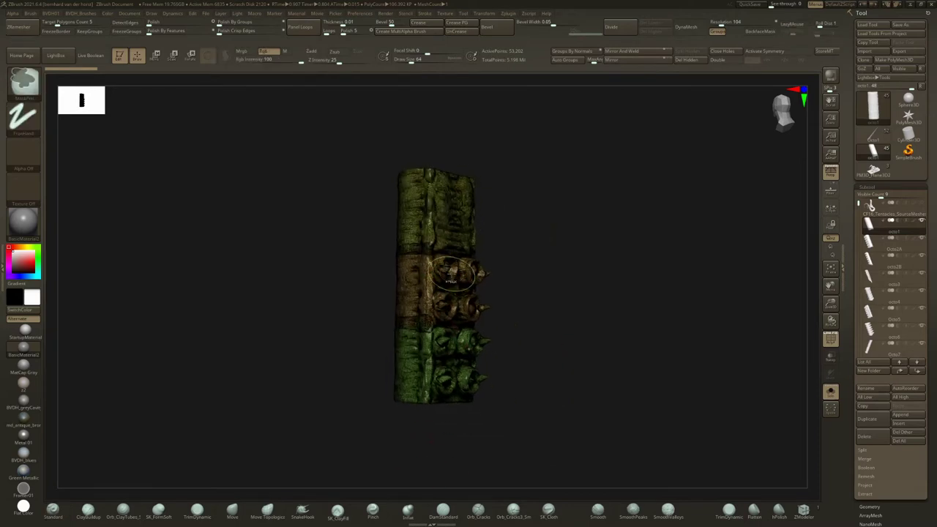
key("ctrl+s")
key("ctrl+s")
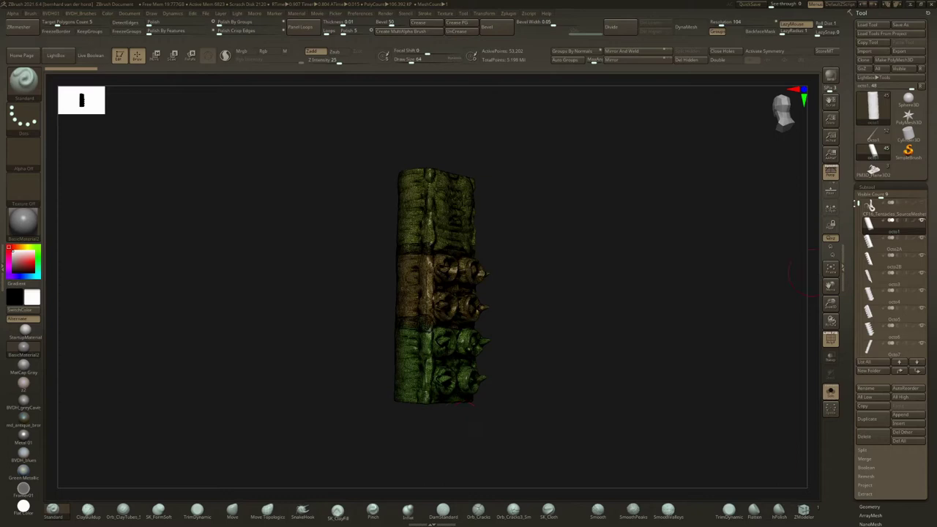
mouse_move(859, 203)
left_mouse_down()
mouse_move(859, 276)
mouse_move(859, 204)
left_mouse_up()
left_click_drag(498, 310, 527, 318)
key("shift+f")
Go through the remaining source mesh subtools one after another, viewing each isolated tentacle, bone and claw segment.
key("Down")
key("Down")
key("Down")
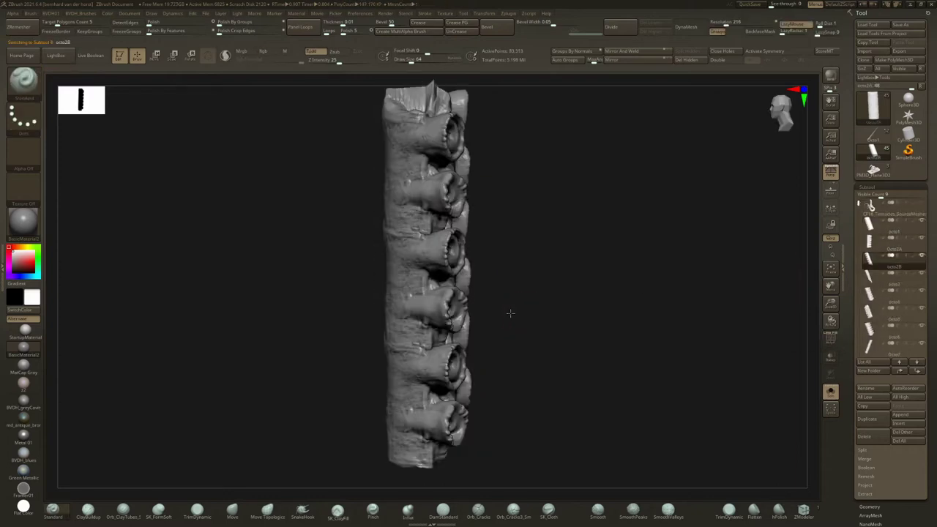
key("Down")
key("Down")
key("Down")
key("Down")
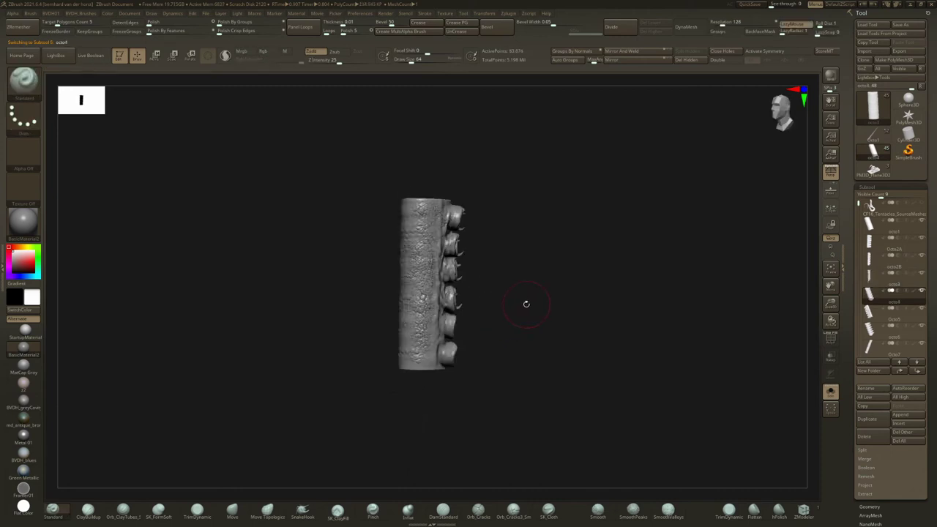
key("Down")
key("Down")
key("Down")
key("Down")
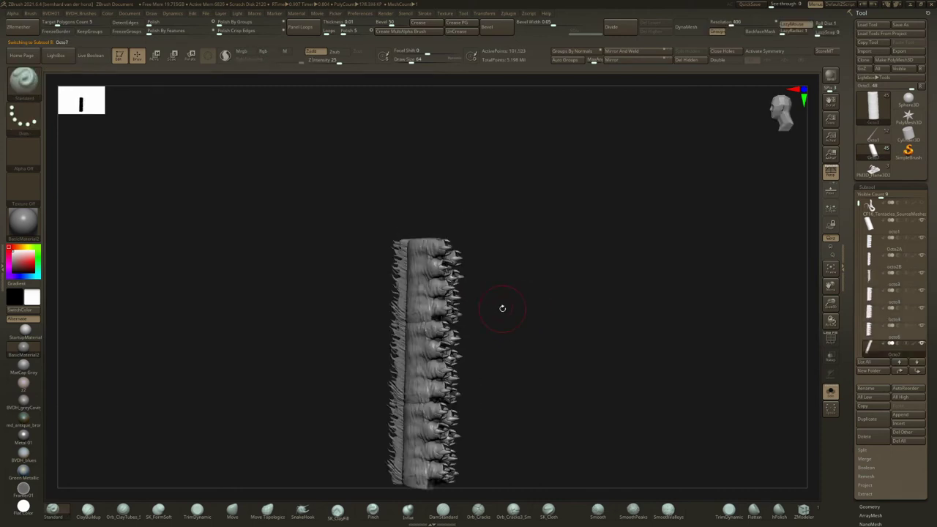
key("Down")
key("Down")
key("Down")
key("Down")
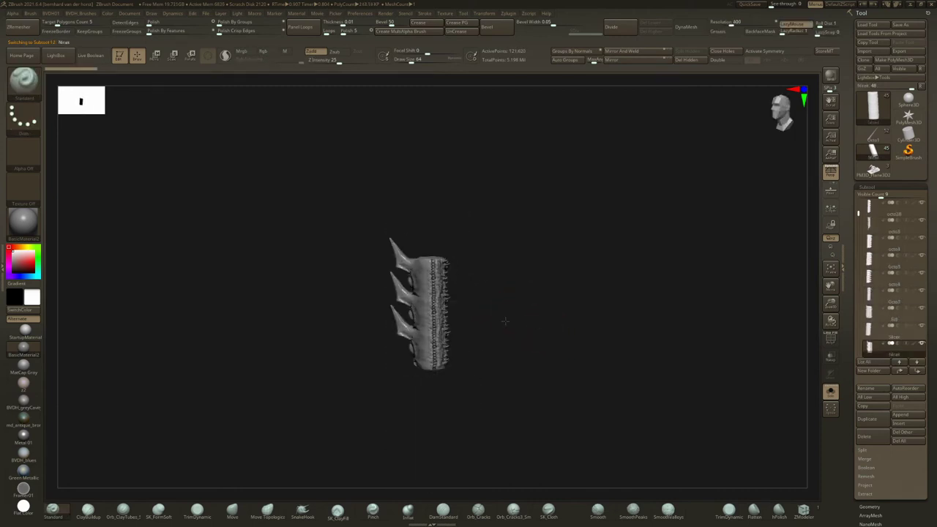
key("Down")
key("Down")
key("Down")
key("Down")
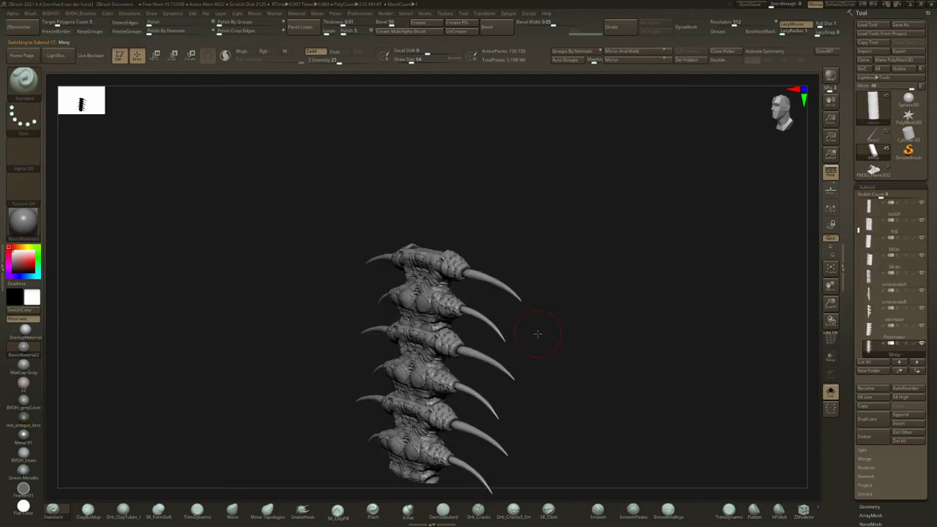
key("Down")
key("Down")
key("Down")
key("Down")
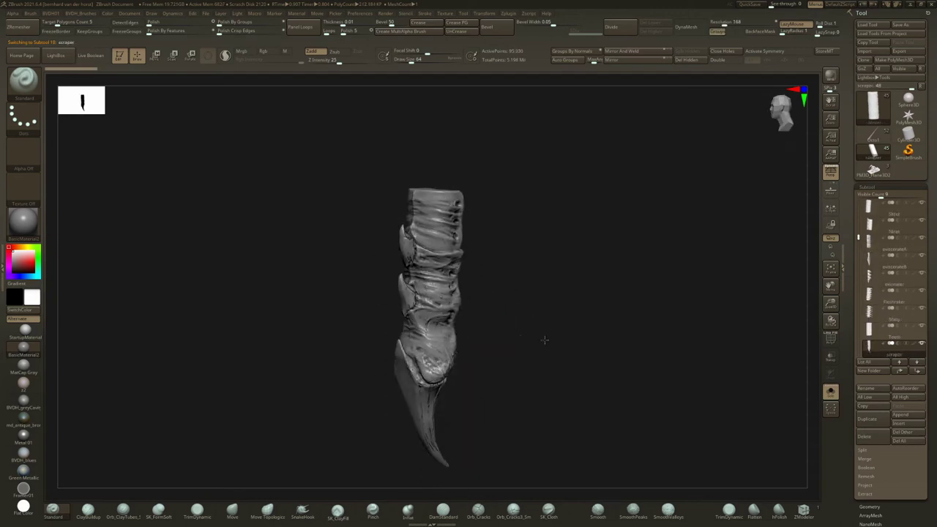
key("Down")
key("Down")
key("Down")
key("Down")
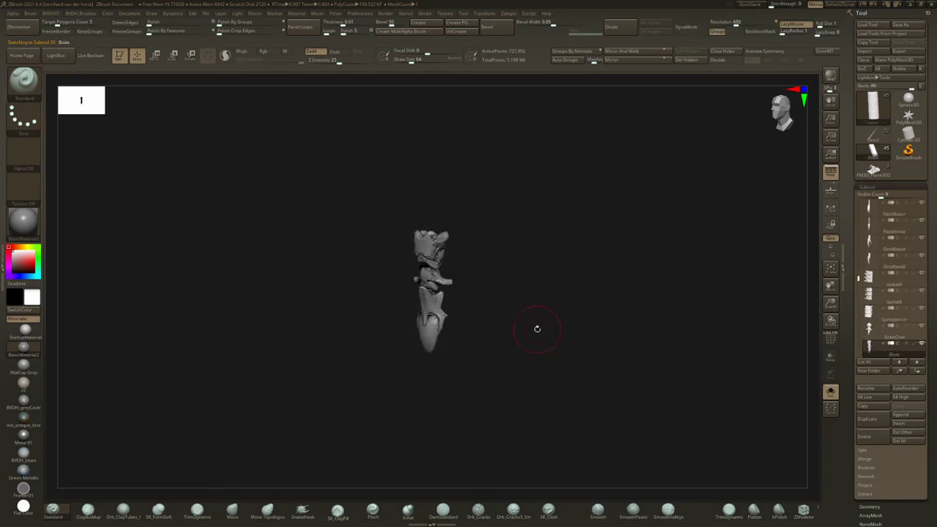
key("Down")
key("Down")
key("Down")
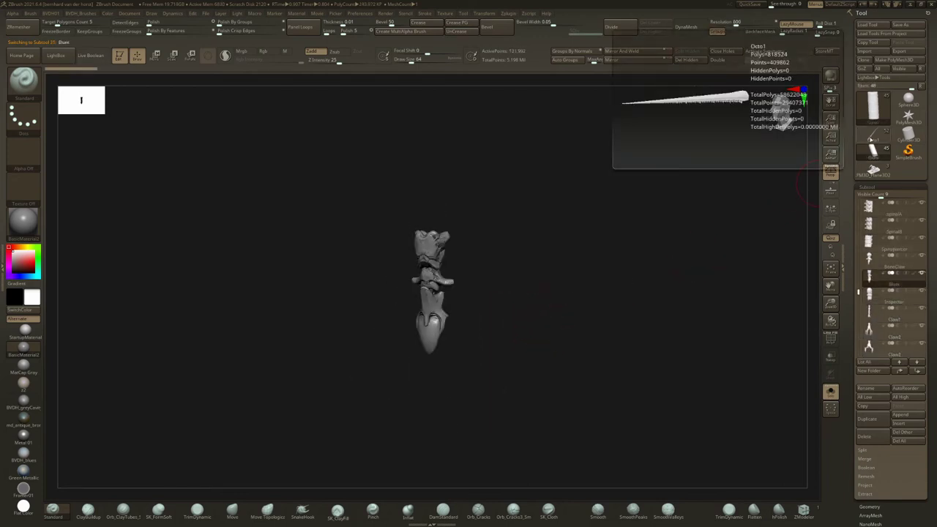
Switch to the straight tentacles tool and look through its isolated subtools from Octo1 to octo8.
left_click(872, 136)
mouse_move(607, 275)
right_mouse_down()
mouse_move(361, 256)
mouse_move(427, 323)
right_mouse_up()
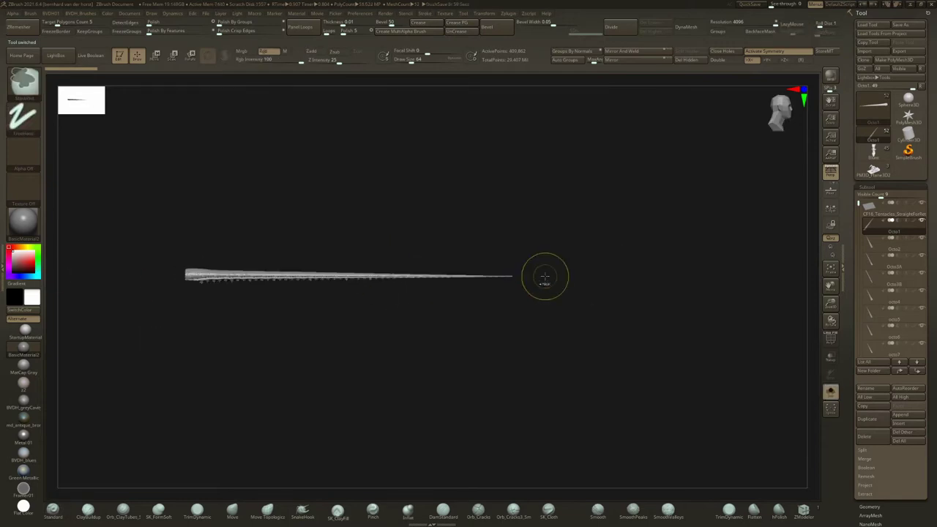
left_click_drag(544, 273, 418, 352)
key("Down")
key("Down")
key("Down")
left_click_drag(445, 315, 304, 363, "alt")
key("Down")
key("Down")
key("Down")
left_click_drag(304, 363, 304, 338)
key("Down")
left_click(282, 339, "alt")
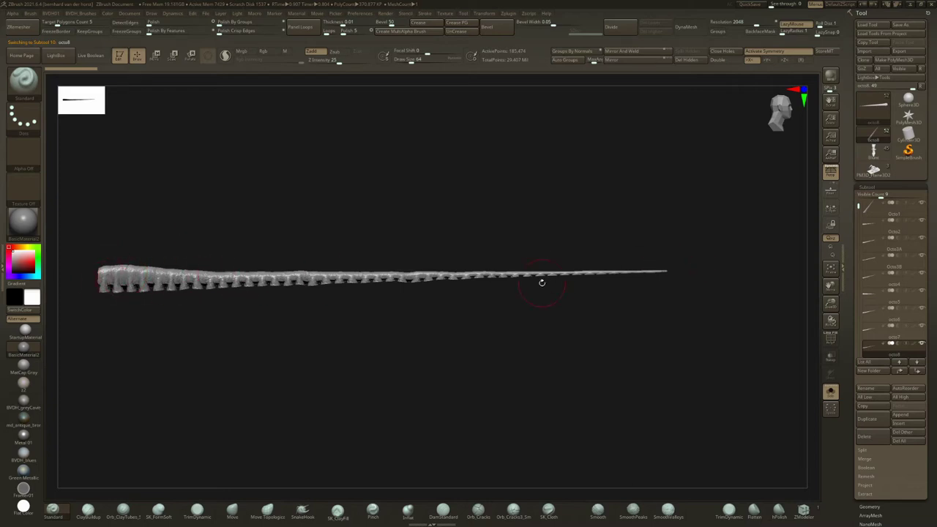
Activate the Move brush and enlarge its draw size for reshaping the octo8 tentacle.
mouse_move(470, 336)
left_mouse_down()
mouse_move(435, 289)
mouse_move(328, 305)
left_mouse_up()
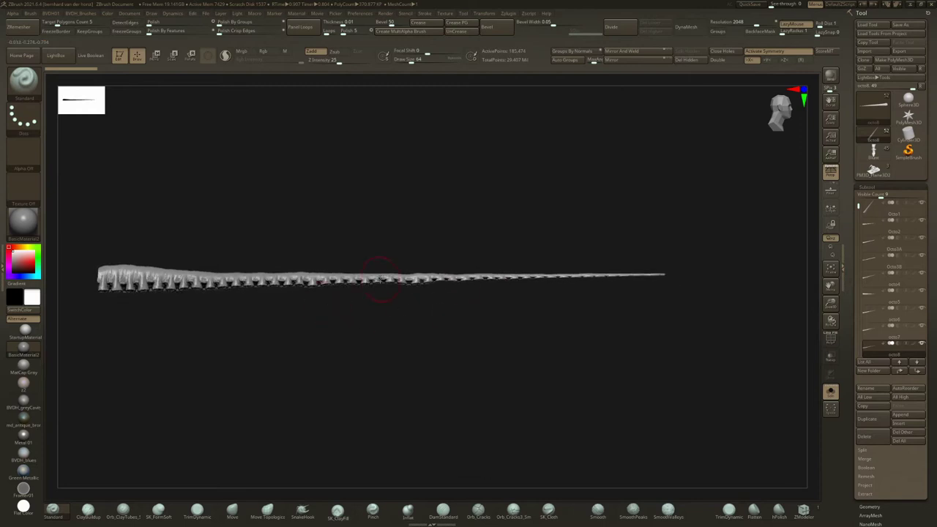
key("b")
key("m")
key("v")
key("space")
mouse_move(381, 278)
left_mouse_down()
mouse_move(414, 279)
mouse_move(373, 273)
left_mouse_up()
key("space")
Bend the straight octo8 tentacle into a gentle curve using the Move brush at a draw size of about 415.
left_click_drag(379, 278, 378, 236)
key("ctrl+z")
key("space")
left_click_drag(405, 273, 419, 273)
mouse_move(389, 279)
left_mouse_down()
mouse_move(391, 319)
mouse_move(326, 322)
mouse_move(311, 309)
left_mouse_up()
key("space")
left_click_drag(311, 319, 289, 345)
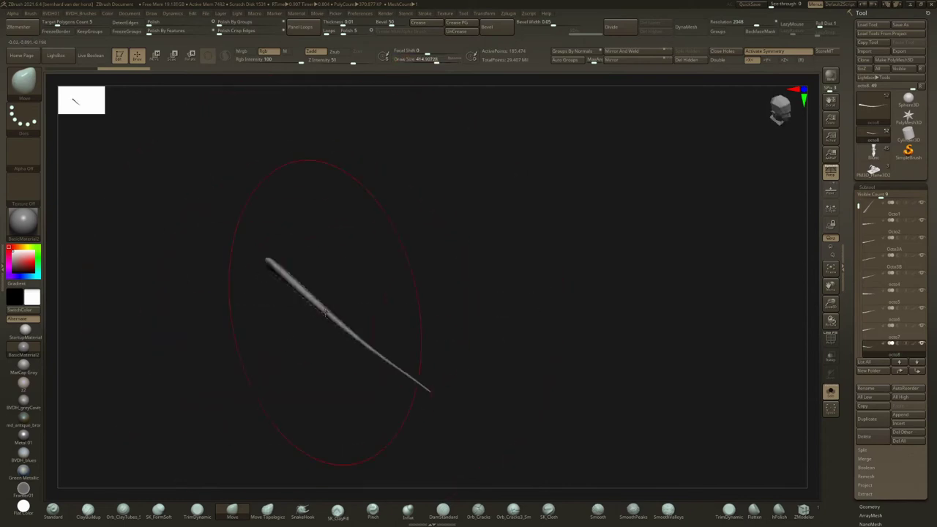
left_click_drag(325, 313, 299, 343)
mouse_move(347, 339)
right_mouse_down()
mouse_move(379, 318)
mouse_move(400, 320)
mouse_move(383, 315)
mouse_move(523, 234)
right_mouse_up()
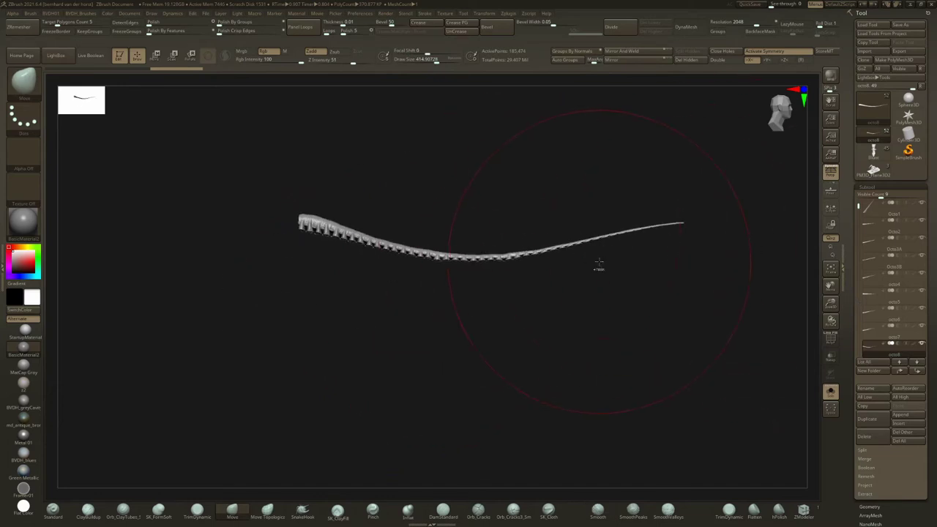
key("ctrl")
right_click_drag(603, 273, 639, 306, "ctrl")
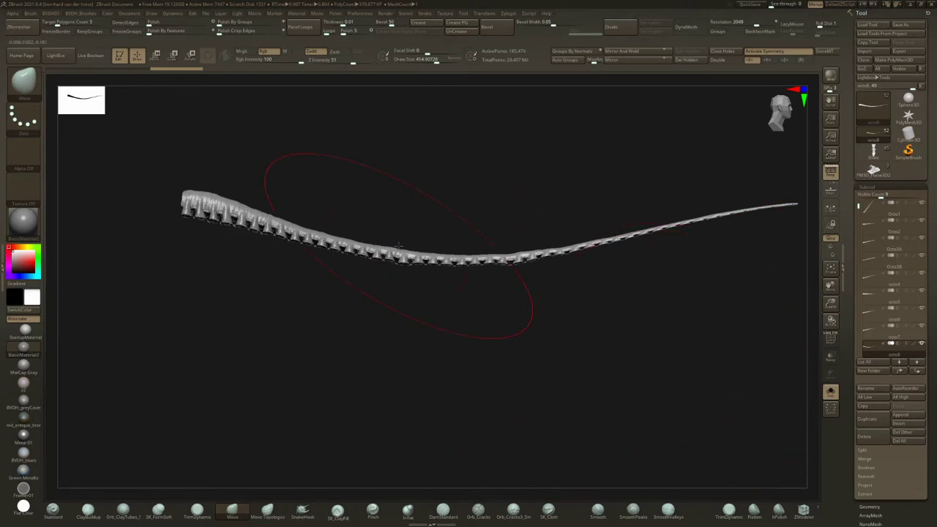
right_click_drag(400, 246, 417, 223, "ctrl")
Reactivate the Standard brush and return to the PM3D_Plane3D2 tool with the octopus and rock scene.
key("b")
key("s")
key("t")
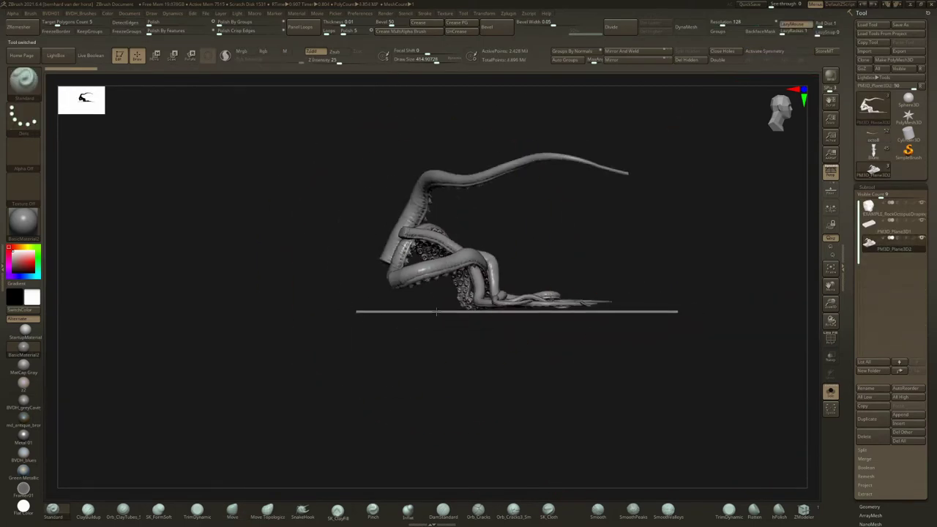
left_click_drag(292, 322, 461, 311)
mouse_move(462, 311)
right_mouse_down()
mouse_move(484, 322)
mouse_move(479, 362)
right_mouse_up()
Load the brush preset CF16_Tentacles_CurveBrushConstantSize.zbp from the project's Product > Zbrush folder.
left_click(30, 79)
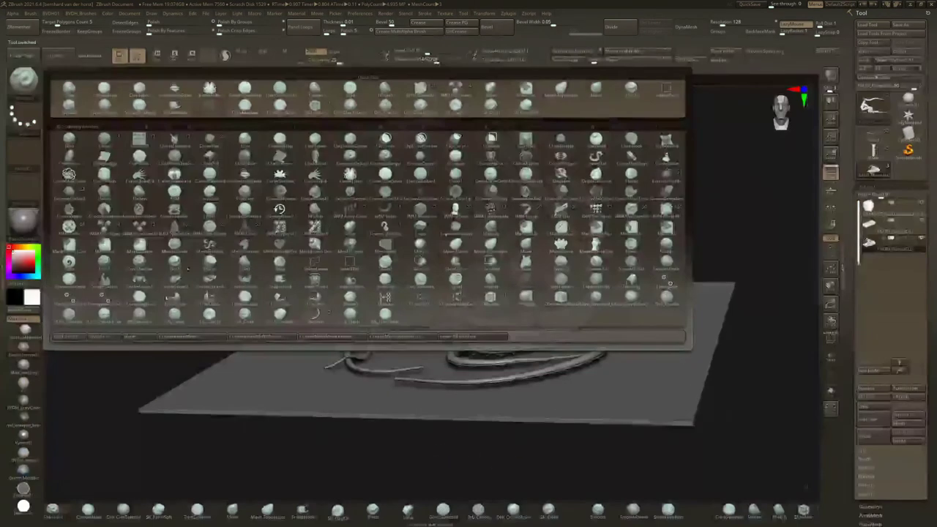
left_click(66, 336)
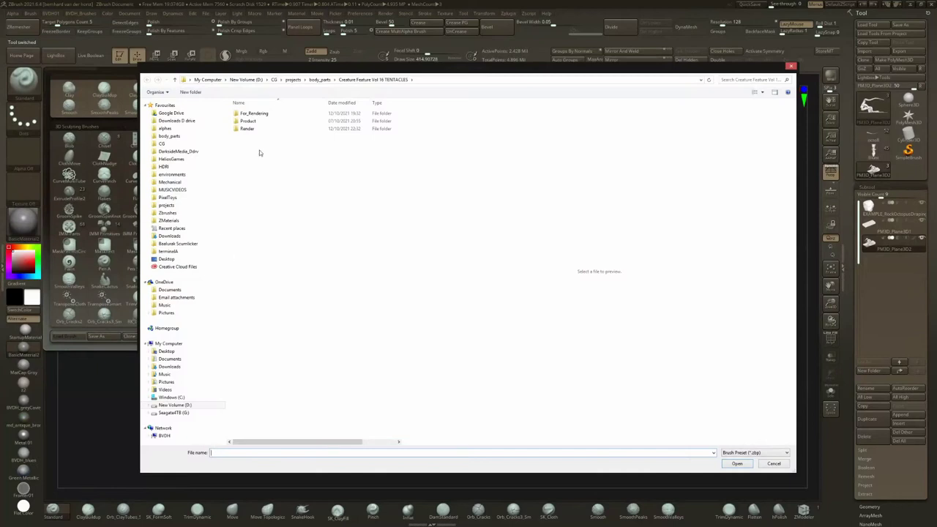
double_click(248, 121)
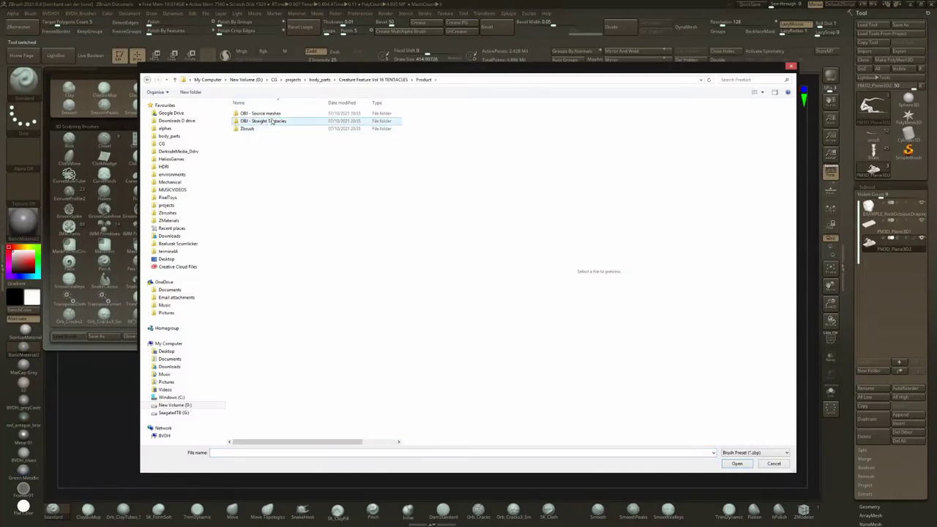
double_click(256, 128)
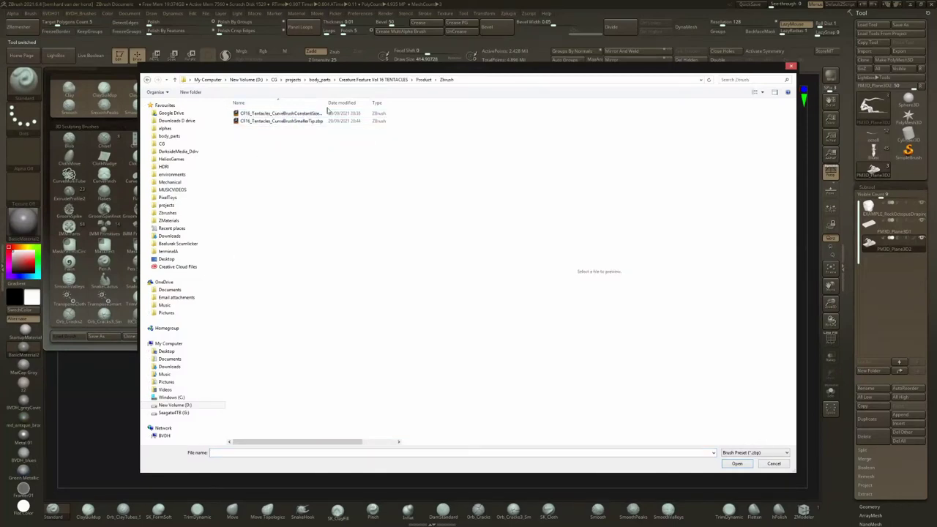
left_click_drag(326, 104, 388, 104)
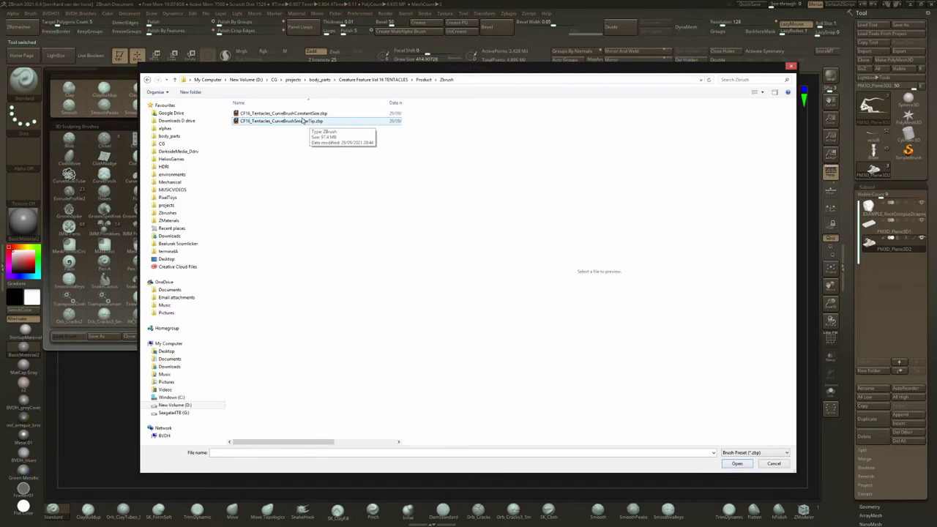
double_click(282, 114)
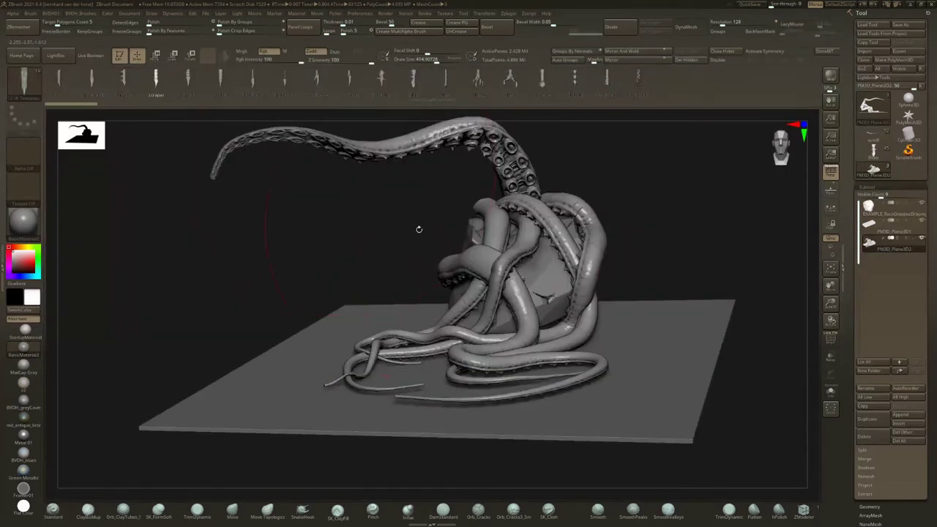
Draw a winding scraper tentacle across the ground plane beside the rock at a draw size of about 101.
key("space")
left_click_drag(523, 282, 501, 282)
right_click_drag(505, 283, 533, 290)
left_click_drag(532, 291, 459, 269)
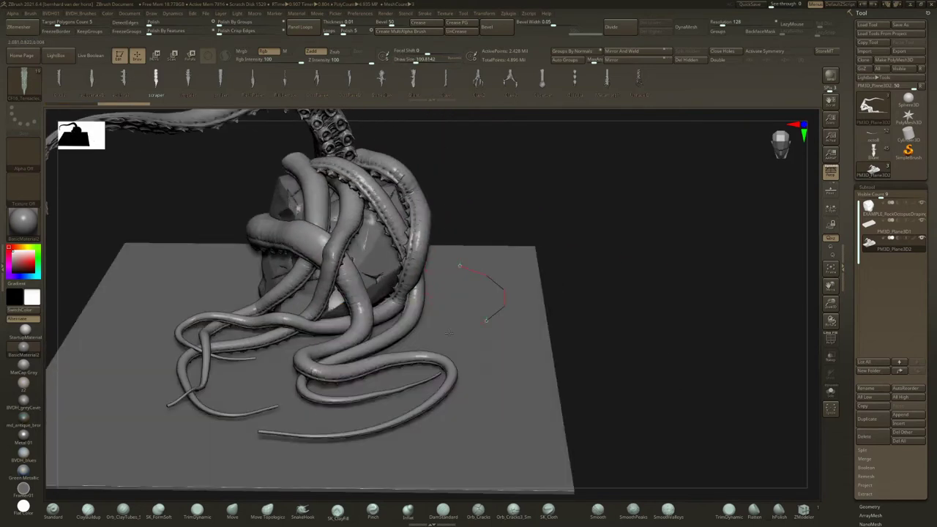
left_click_drag(411, 346, 527, 411)
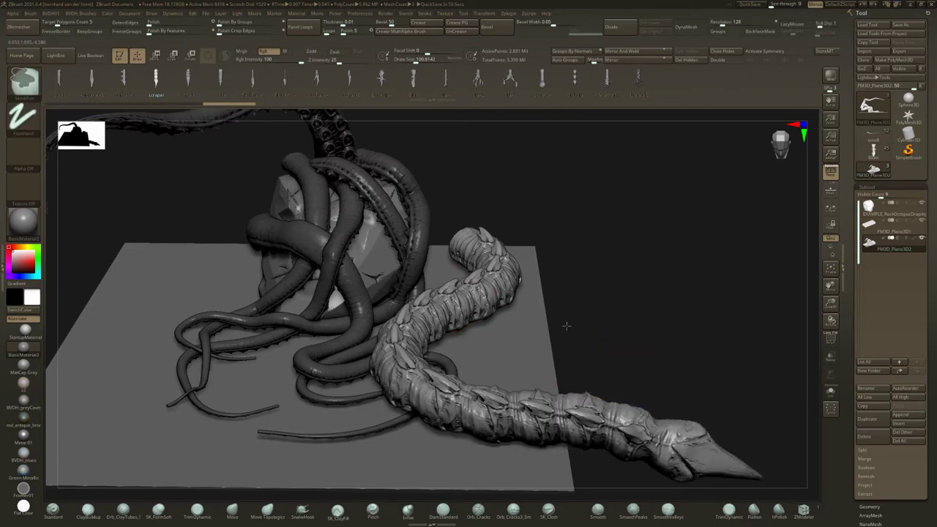
Pull the curve of the new scraper tentacle into a different path in front of the rock.
mouse_move(567, 326)
right_mouse_down("ctrl")
mouse_move(627, 437)
mouse_move(601, 421)
right_mouse_up("ctrl")
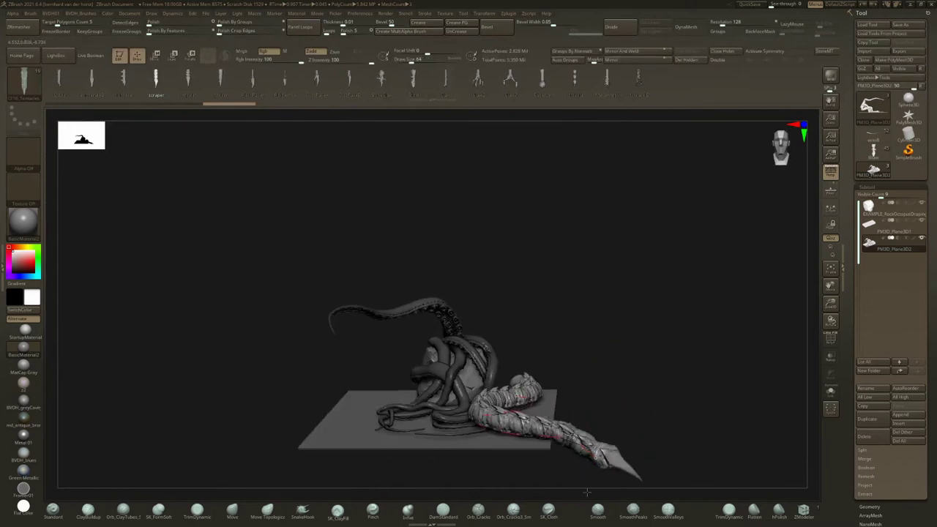
left_click_drag(584, 497, 539, 519)
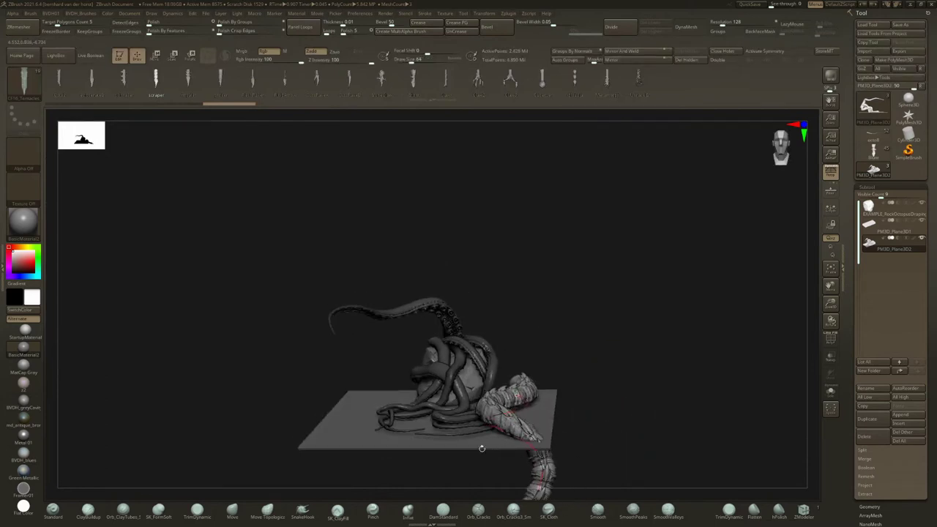
mouse_move(482, 448)
left_mouse_down()
mouse_move(431, 410)
mouse_move(345, 290)
mouse_move(414, 339)
mouse_move(523, 339)
left_mouse_up()
mouse_move(496, 297)
left_mouse_down()
mouse_move(465, 300)
mouse_move(484, 314)
mouse_move(516, 303)
mouse_move(407, 312)
mouse_move(379, 292)
left_mouse_up()
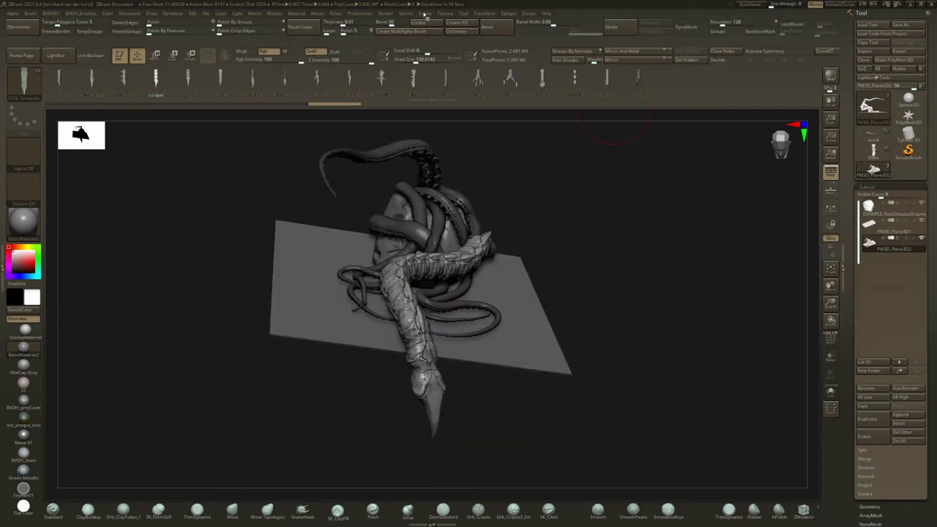
Dock the Stroke palette in the side tray above the Tool palette.
left_click(424, 14)
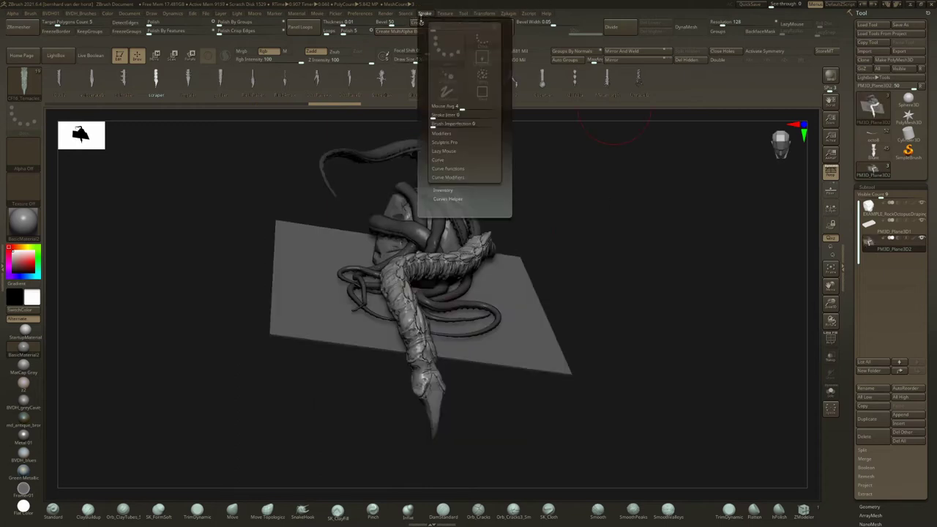
left_click_drag(421, 22, 886, 26)
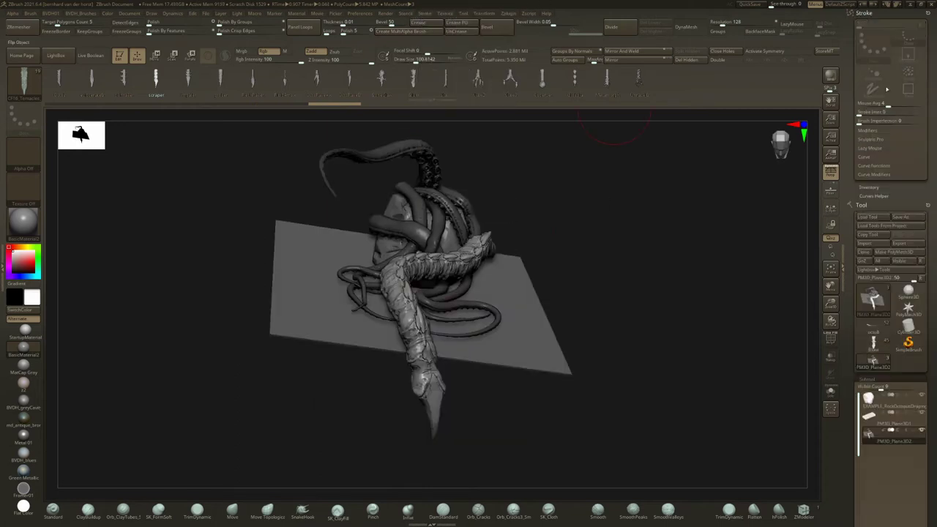
Dock the Brush palette in the side tray and expand its Modifiers section.
left_click(31, 14)
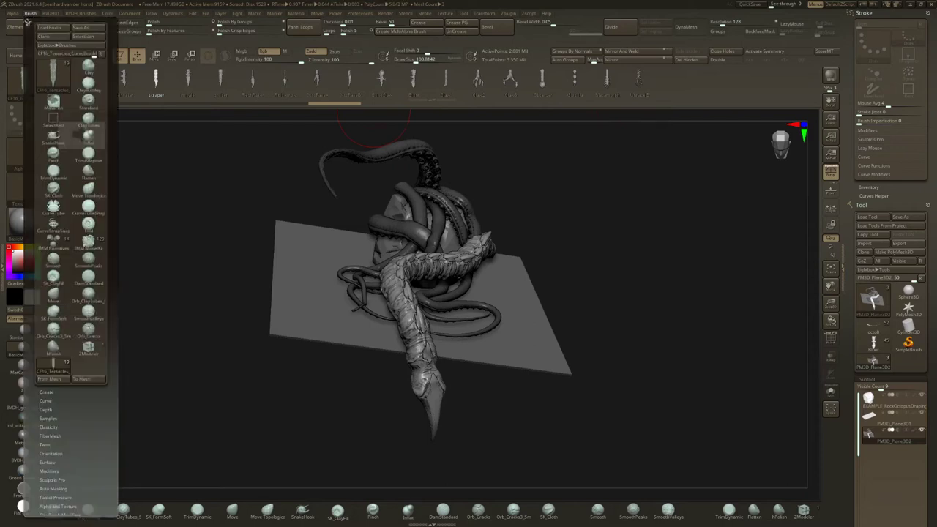
left_click_drag(28, 21, 38, 221)
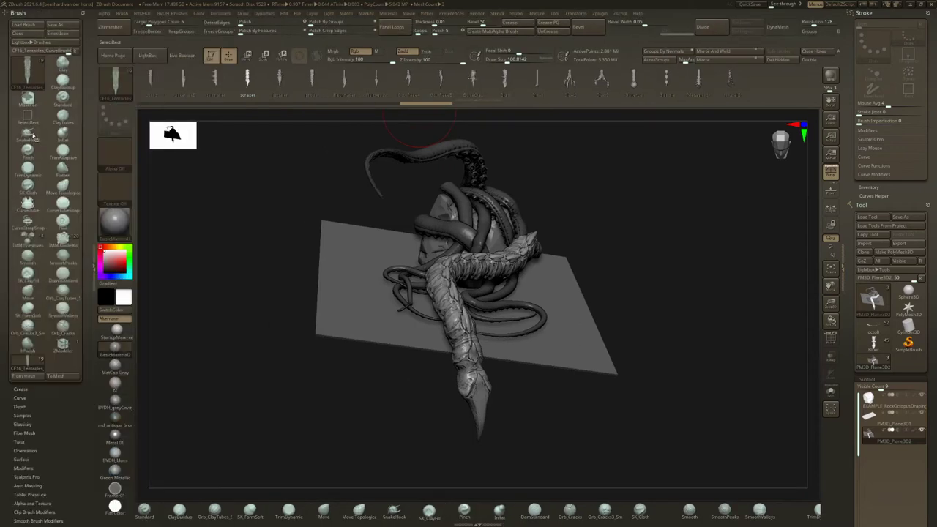
left_click_drag(59, 441, 57, 316)
left_click(27, 343, "shift")
mouse_move(690, 319)
left_mouse_down()
mouse_move(634, 339)
mouse_move(634, 351)
mouse_move(584, 338)
left_mouse_up()
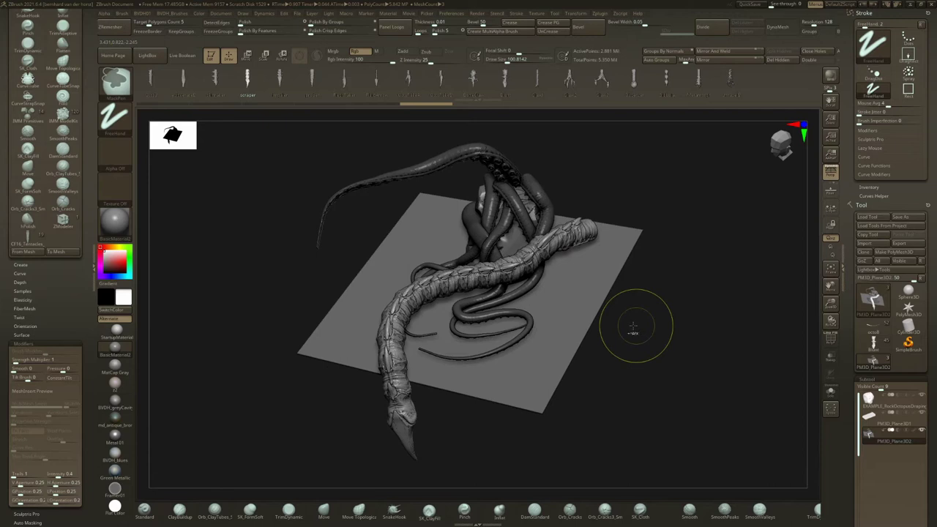
Undo the last two tentacle edits and make the isolated PM3D_Plane3D1 ground plane the active subtool.
key("ctrl+z")
key("ctrl+z")
left_click(588, 323, "alt")
mouse_move(693, 398)
right_mouse_down("alt")
mouse_move(674, 358)
mouse_move(483, 278)
mouse_move(512, 324)
mouse_move(500, 322)
mouse_move(485, 289)
right_mouse_up("alt")
Draw an S-shaped tentacle across the ground plane with the brush's first octo mesh at a draw size of about 101.
key("space")
left_click_drag(477, 252, 467, 252)
mouse_move(272, 80)
left_mouse_down()
mouse_move(456, 84)
mouse_move(437, 100)
left_mouse_up()
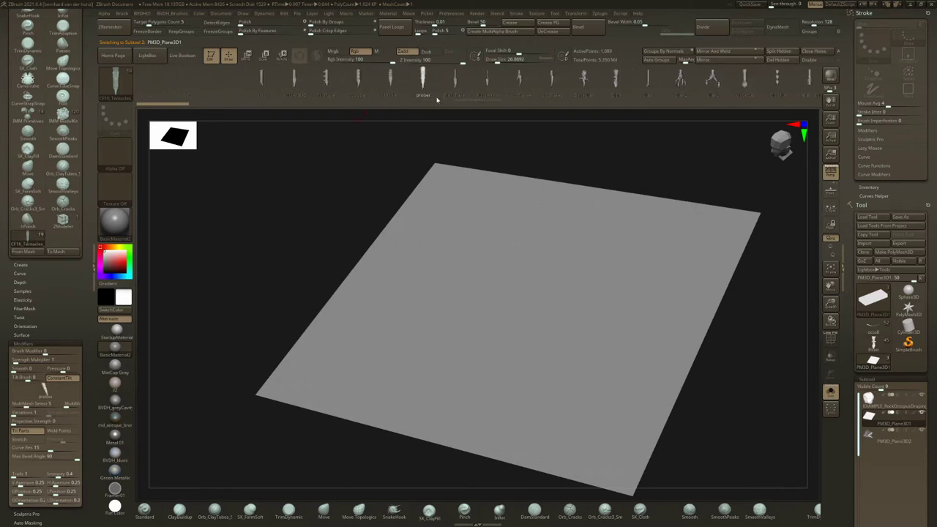
left_click(262, 76)
mouse_move(478, 194)
left_mouse_down()
mouse_move(412, 299)
mouse_move(482, 371)
left_mouse_up()
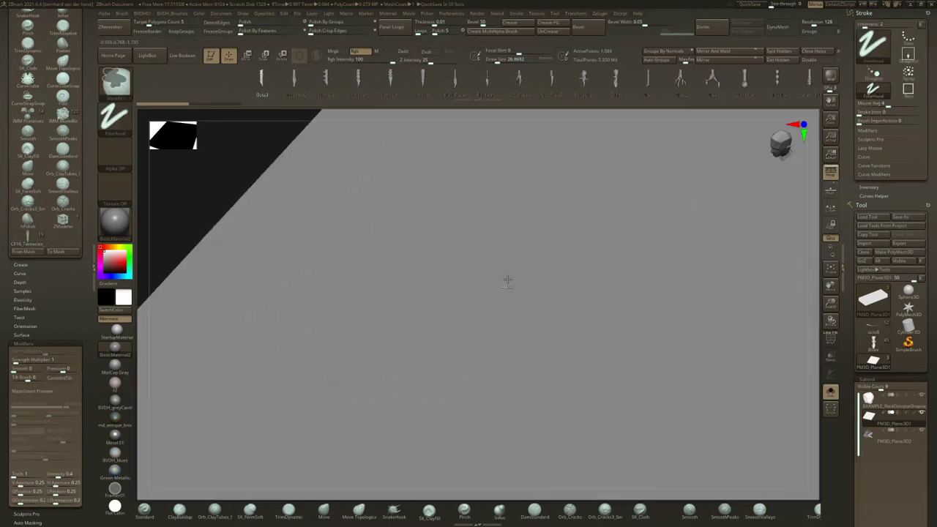
right_click(507, 282)
right_click_drag(491, 253, 480, 196, "ctrl")
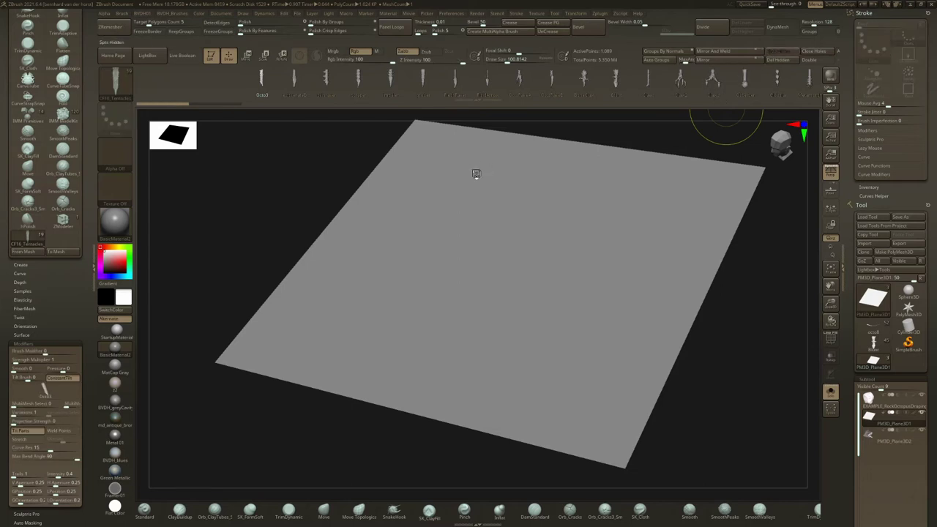
mouse_move(437, 165)
left_mouse_down()
mouse_move(454, 217)
mouse_move(527, 353)
mouse_move(567, 342)
left_mouse_up()
right_click_drag(567, 341, 596, 343)
right_click_drag(496, 291, 564, 333)
left_click(552, 329, "ctrl+shift")
mouse_move(558, 337)
left_mouse_down()
mouse_move(548, 206)
mouse_move(590, 119)
mouse_move(633, 158)
mouse_move(627, 182)
mouse_move(619, 176)
mouse_move(491, 245)
mouse_move(464, 292)
mouse_move(502, 325)
mouse_move(517, 315)
left_mouse_up()
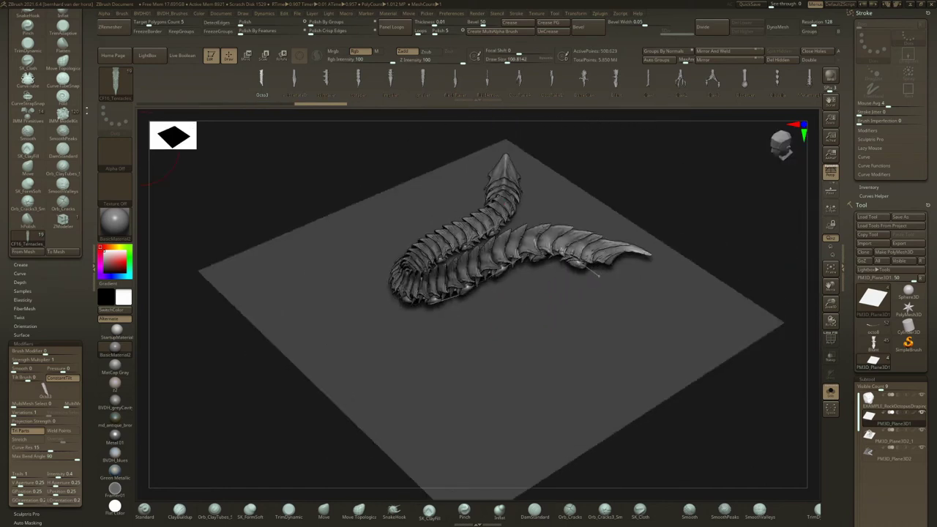
Load the brush preset CF16_Tentacles_CurveBrushSmallerTip.zbp from the project's Product > Zbrush folder.
left_click(115, 80)
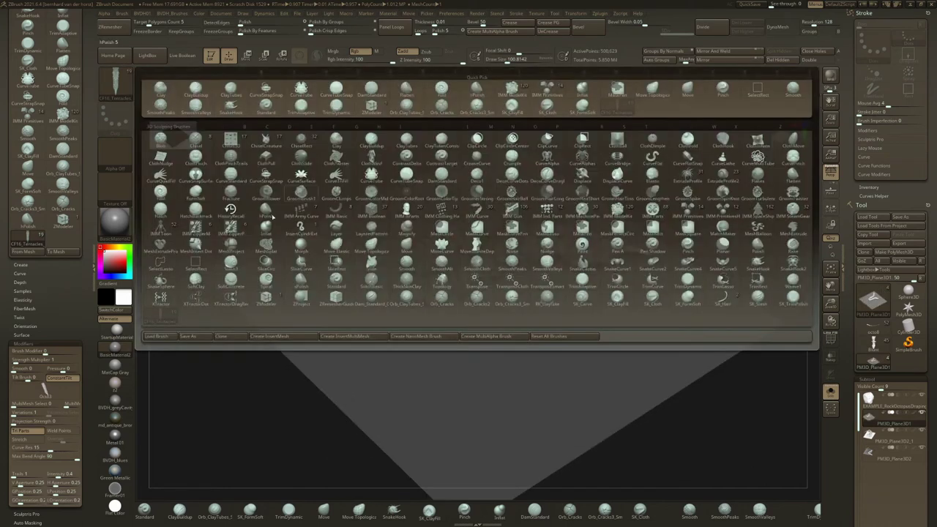
left_click(165, 337)
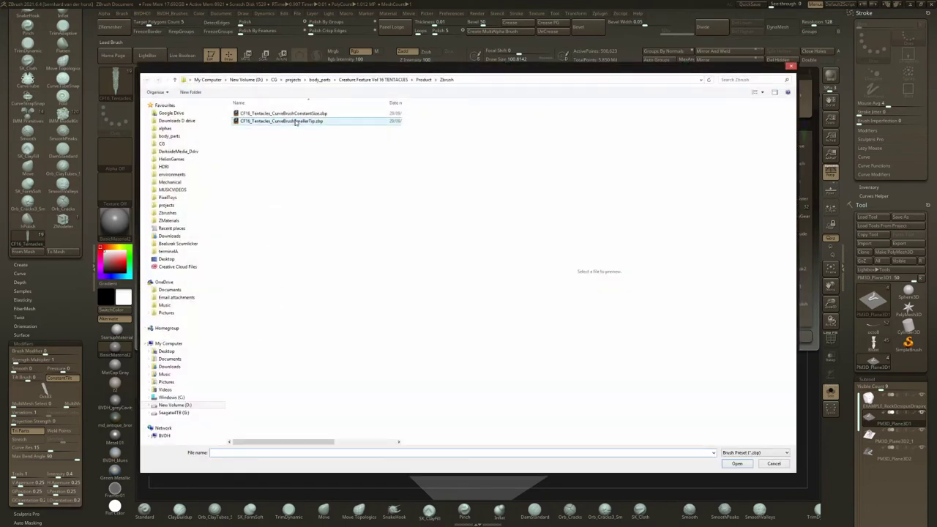
double_click(295, 121)
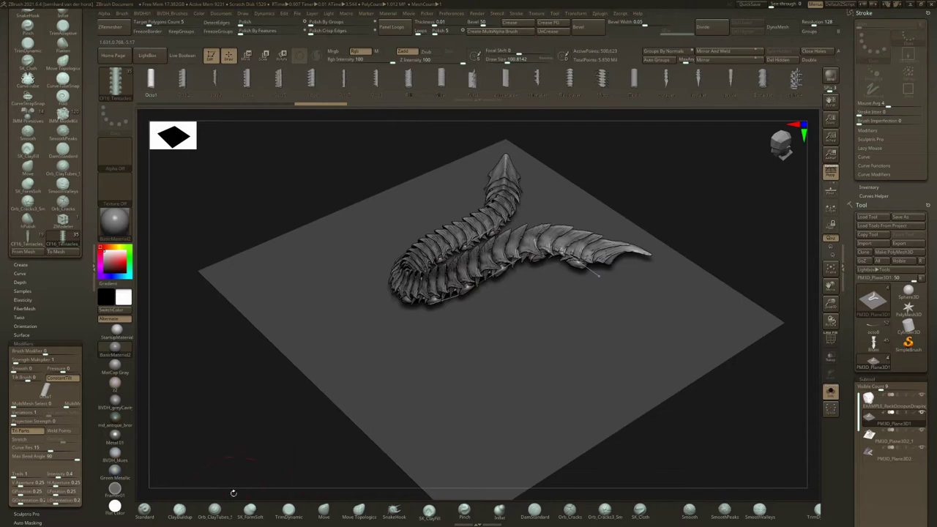
Replace the ClayBuildup and Orb_ClayTubes shortcuts on the brush shelf with the two loaded CF16_Tentacles brushes.
left_click(179, 511)
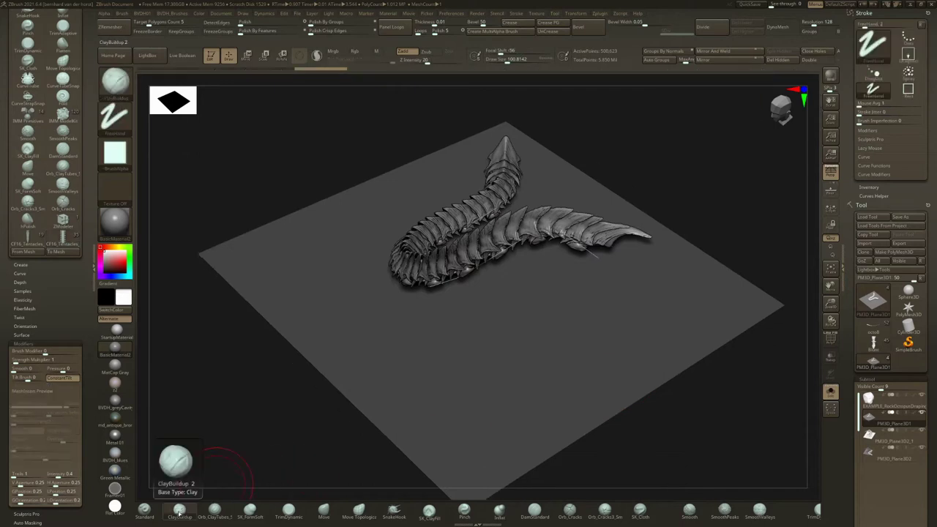
left_click(179, 513)
left_click(63, 465)
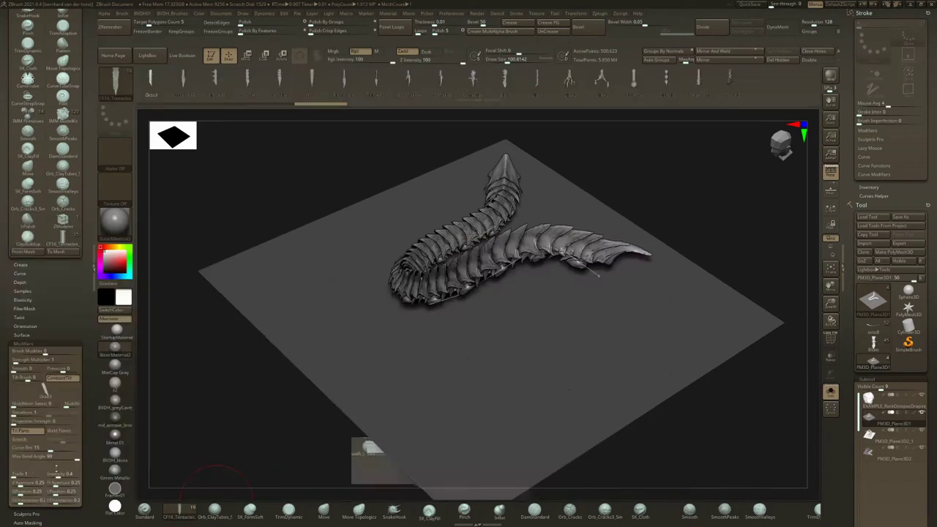
left_click(217, 511)
left_click(217, 511)
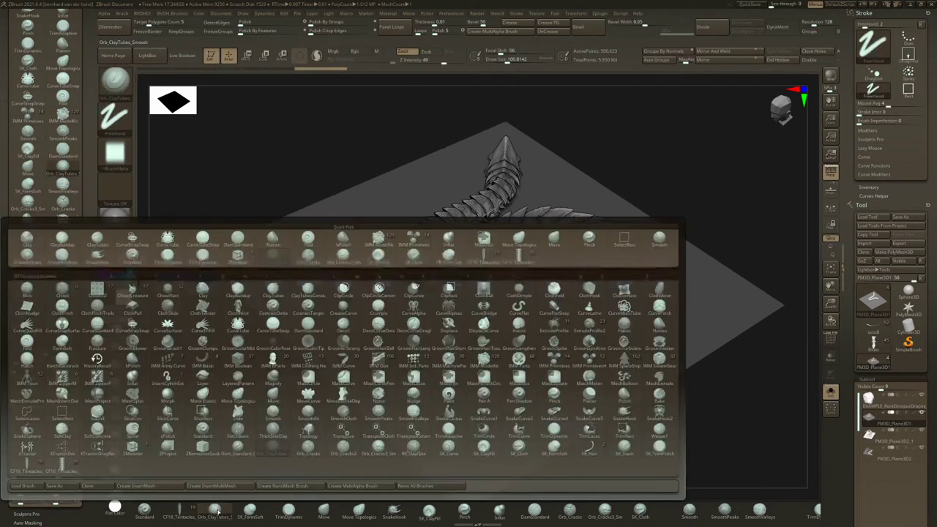
left_click(70, 470)
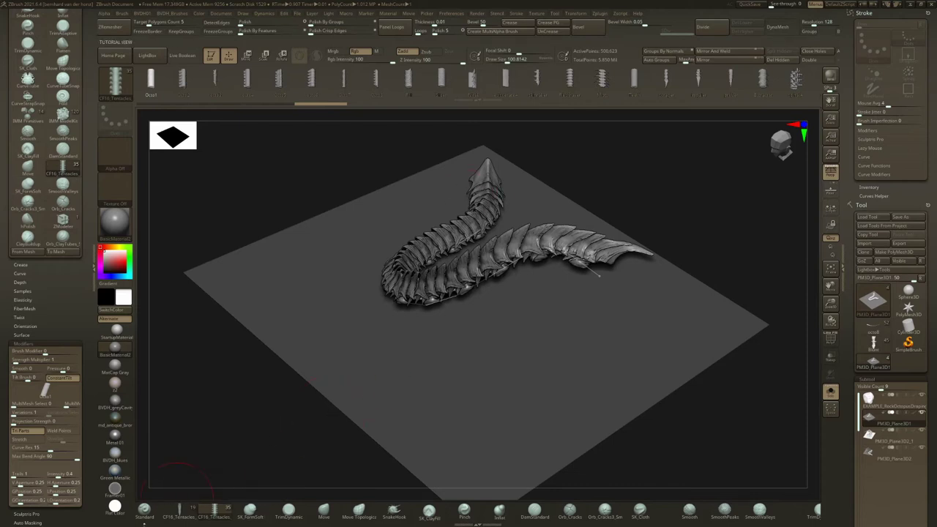
Expand the stroke's Curve settings and draw a curved tentacle with the third octo mesh at a draw size of about 63.
left_click_drag(628, 178, 808, 178)
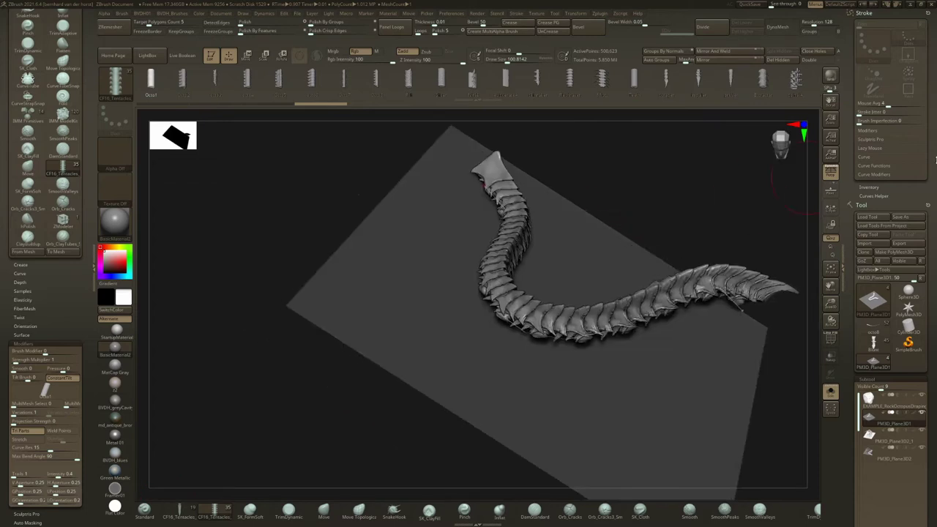
left_click(865, 157)
right_click_drag(589, 254, 306, 214, "alt")
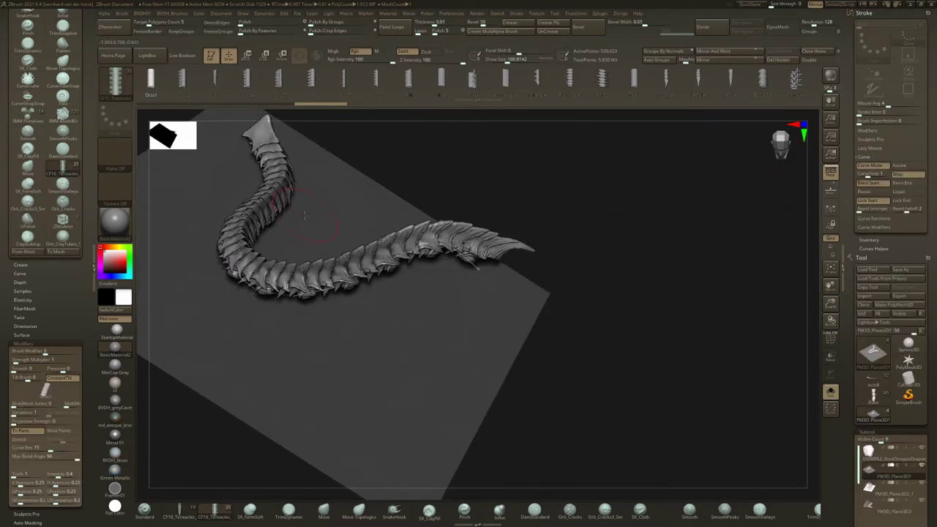
right_click_drag(169, 183, 223, 169, "alt")
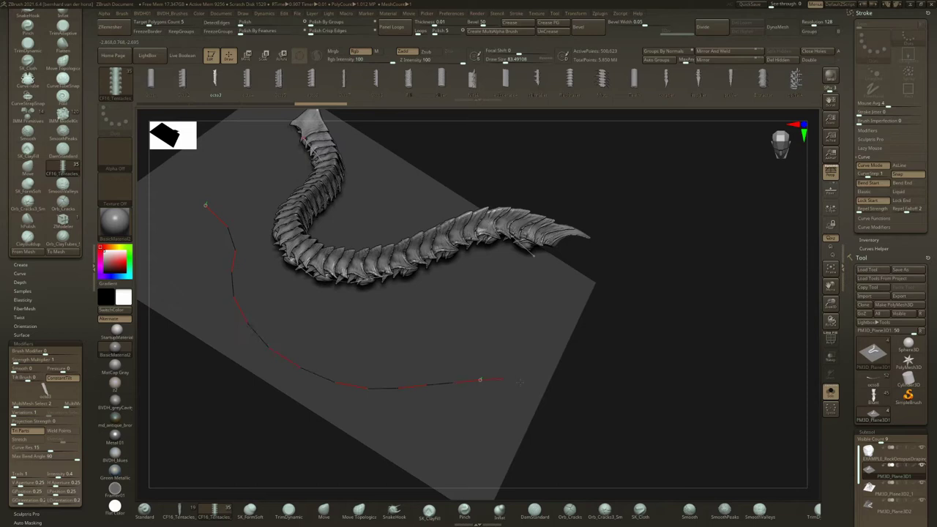
left_click_drag(520, 382, 516, 379)
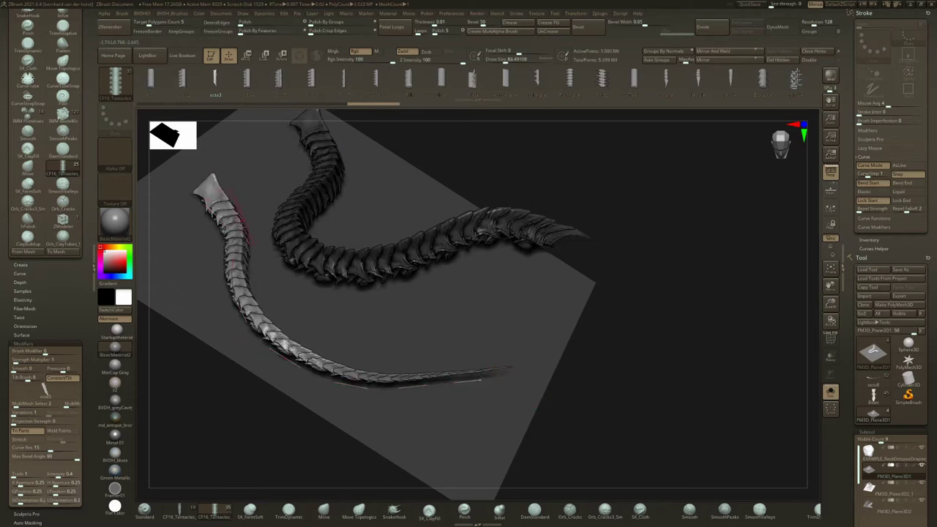
right_click_drag(469, 322, 601, 267)
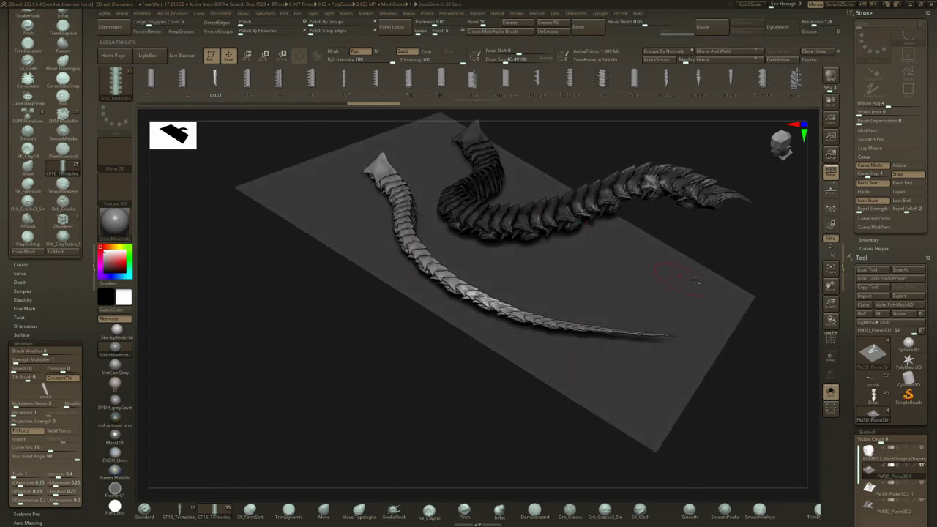
right_click_drag(690, 272, 737, 266)
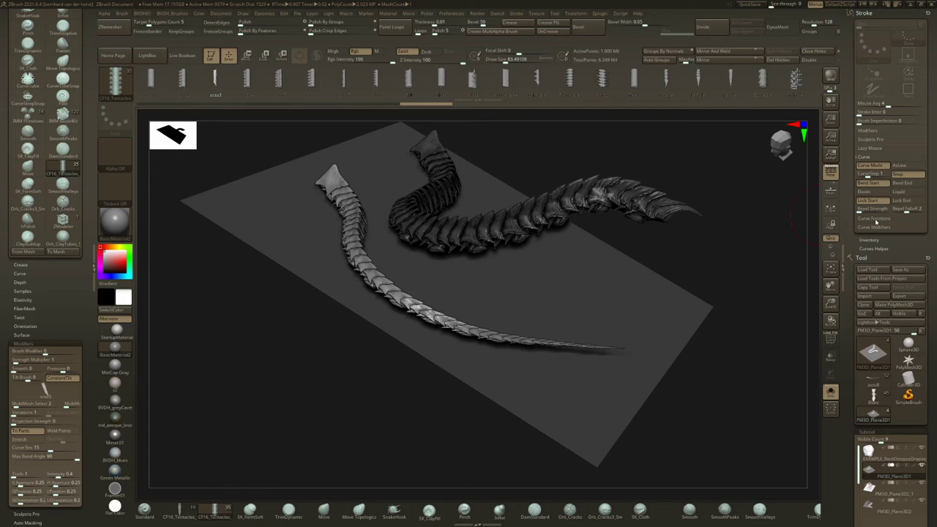
Expand the Curve Functions and Curve Modifiers, then turn off the Size modifier and update the new tentacle.
left_click(895, 220)
left_click(895, 227)
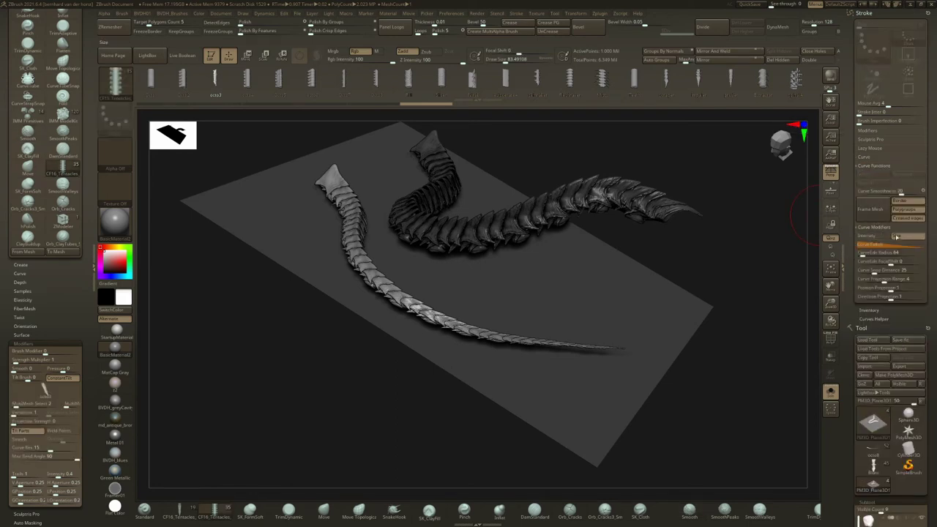
right_click_drag(596, 310, 527, 314)
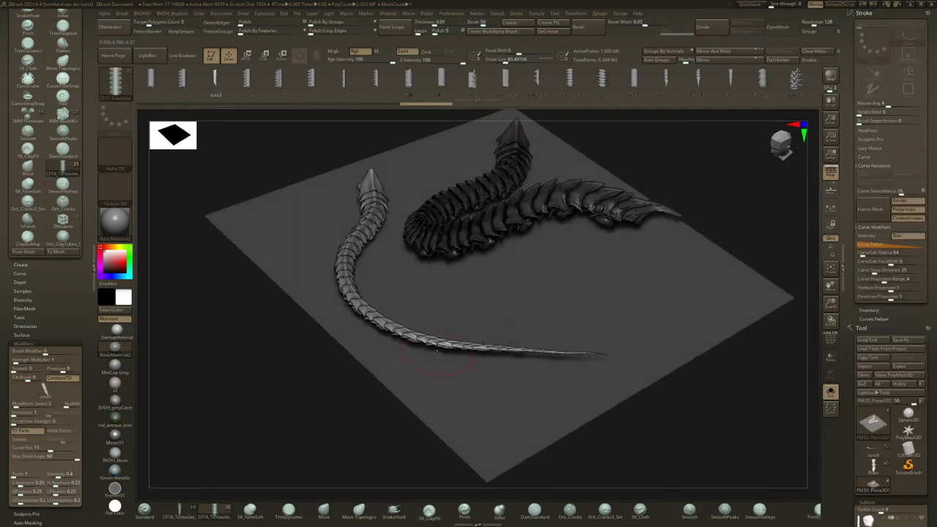
key("ctrl+z")
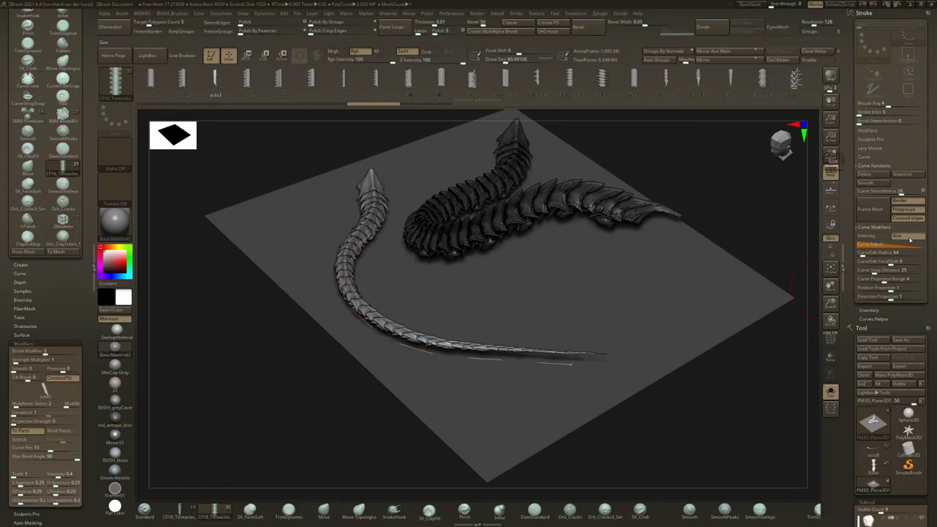
left_click(464, 366)
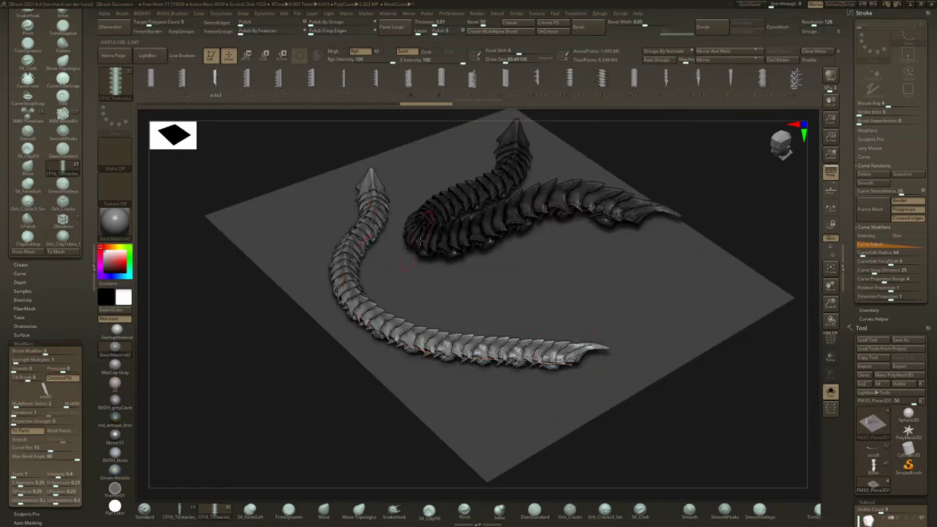
Turn the Size modifier back on and update the tentacle with an outward-bowed Curve Falloff graph.
left_click(870, 244)
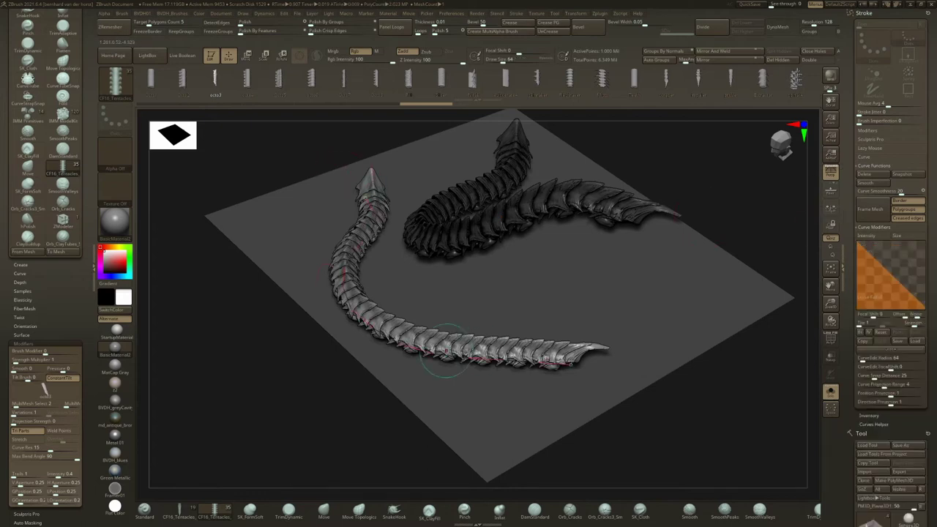
left_click(465, 363)
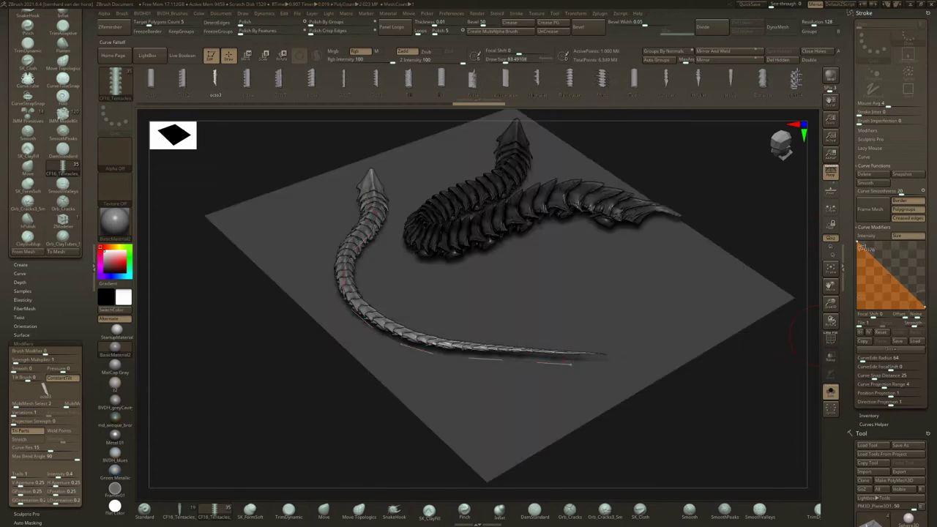
left_click_drag(904, 287, 910, 267)
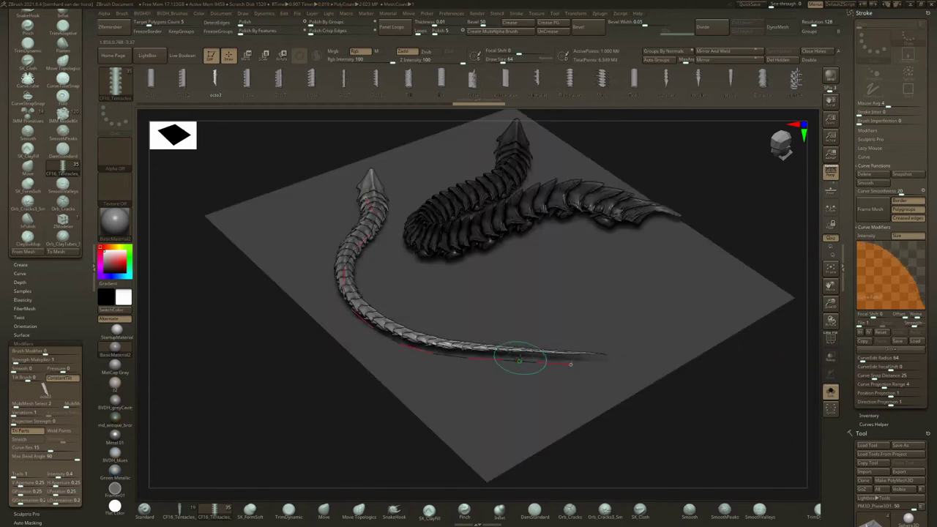
left_click(520, 359)
mouse_move(538, 370)
right_mouse_down()
mouse_move(547, 382)
mouse_move(529, 375)
right_mouse_up()
left_click_drag(528, 375, 556, 377)
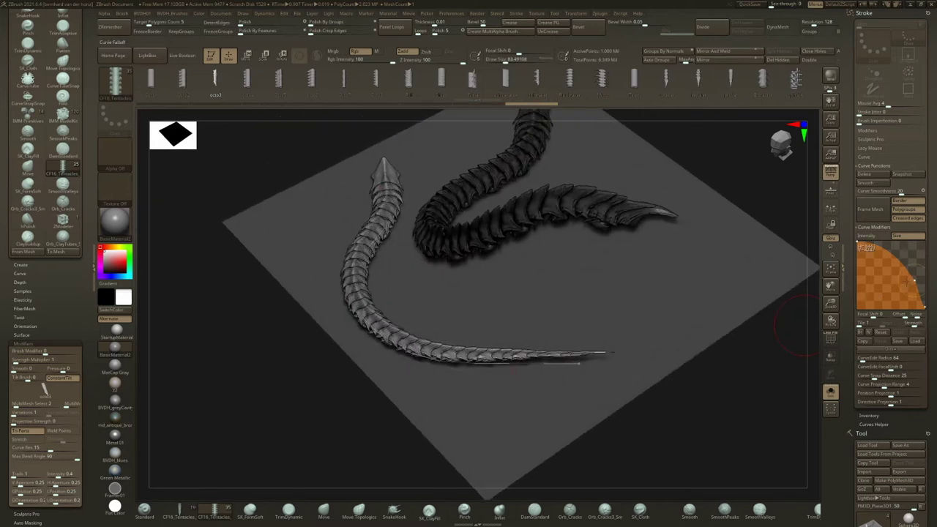
Pull the middle of the Curve Falloff graph down into a dip and apply it to the tentacle.
left_click_drag(882, 250, 882, 282)
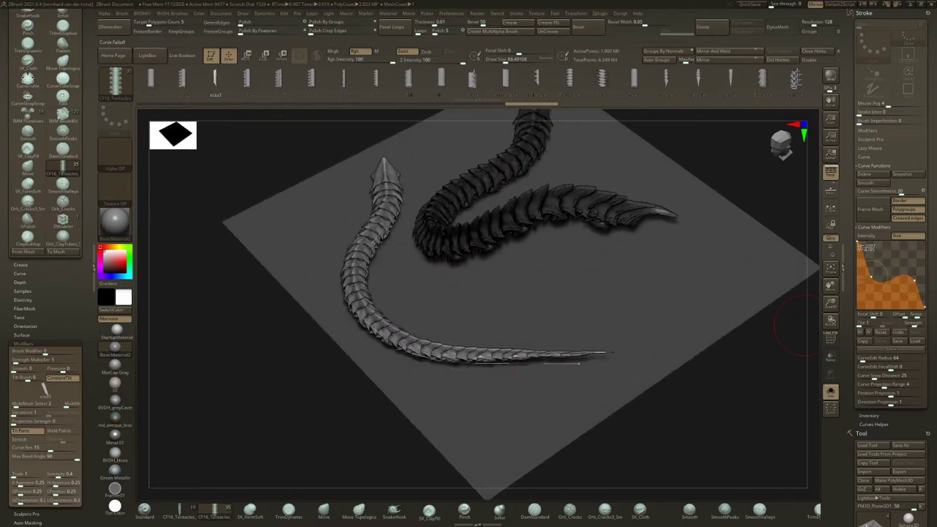
left_click(371, 325)
right_click_drag(372, 325, 420, 319)
Reshape the Curve Falloff graph into a gently bulging downward slope and update the tentacle's taper.
left_click_drag(878, 288, 903, 259)
left_click(873, 236)
left_click(446, 361)
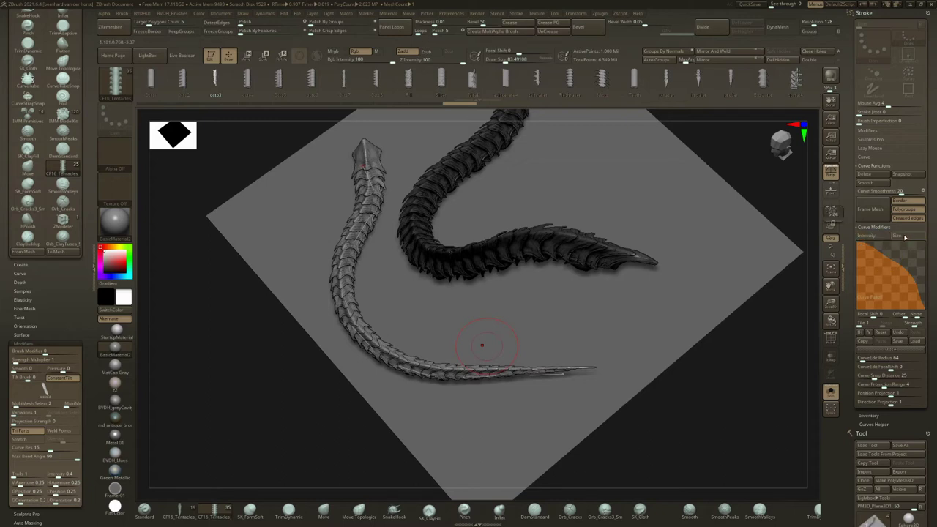
Reverse the Curve Falloff into a rising linear ramp and reapply the Size modifier to taper the tentacle the opposite way.
left_click(881, 333)
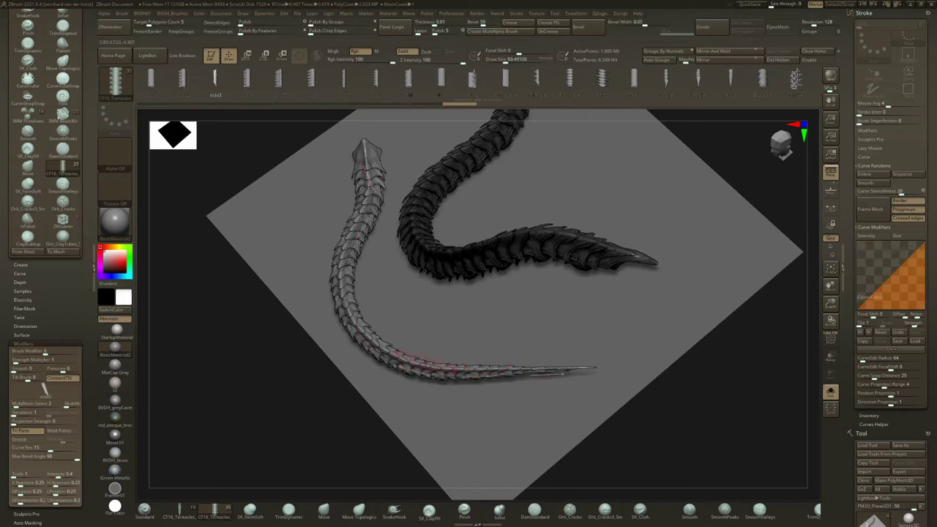
left_click(415, 371)
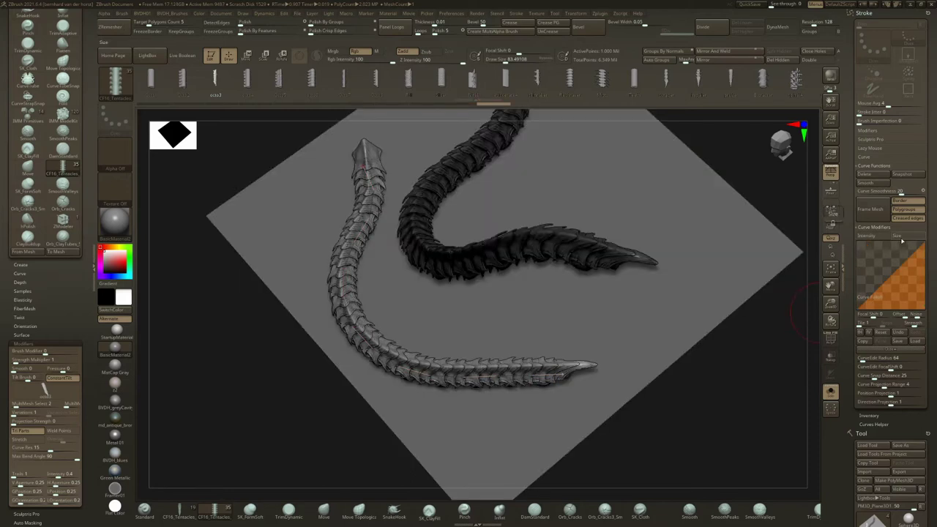
left_click(901, 238)
left_click(415, 399)
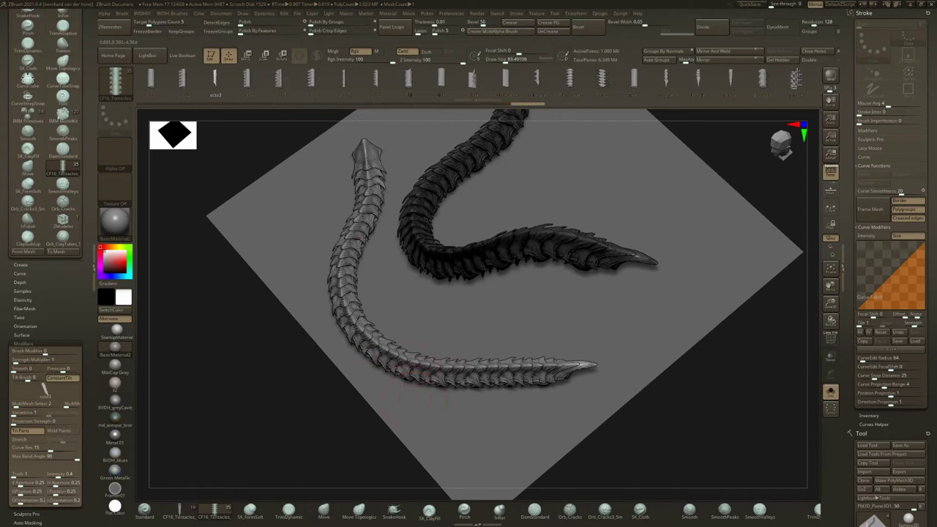
left_click(410, 368)
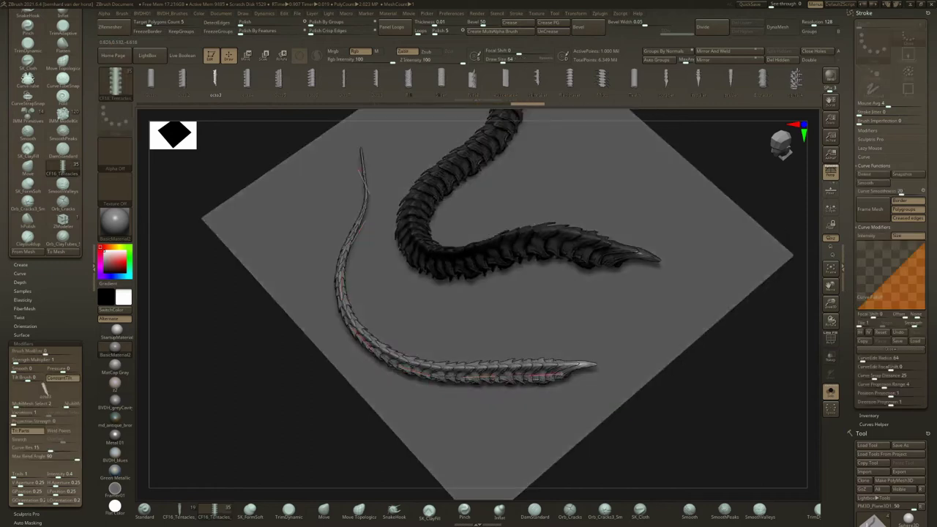
right_click_drag(411, 366, 410, 342)
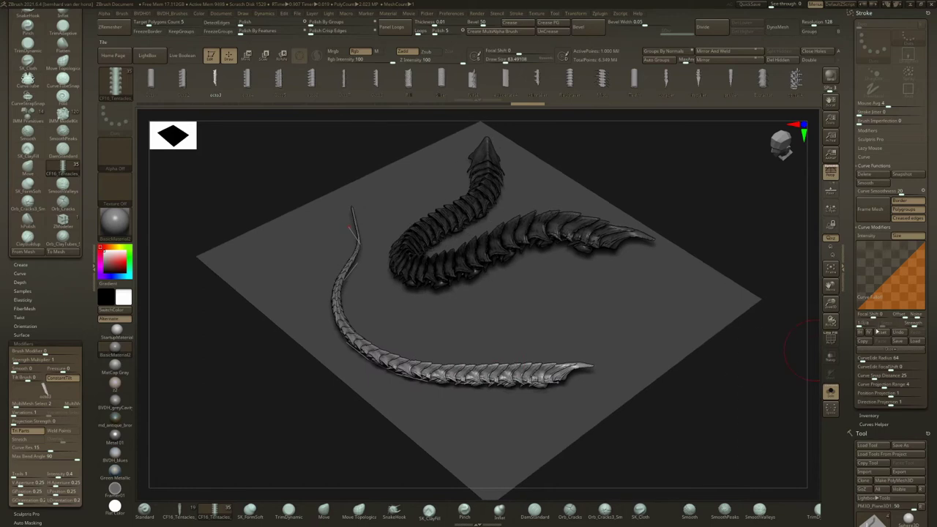
Flip the Curve Falloff back to a falling ramp, bow it outward, and update the tentacle after each change.
left_click(869, 333)
left_click(374, 295)
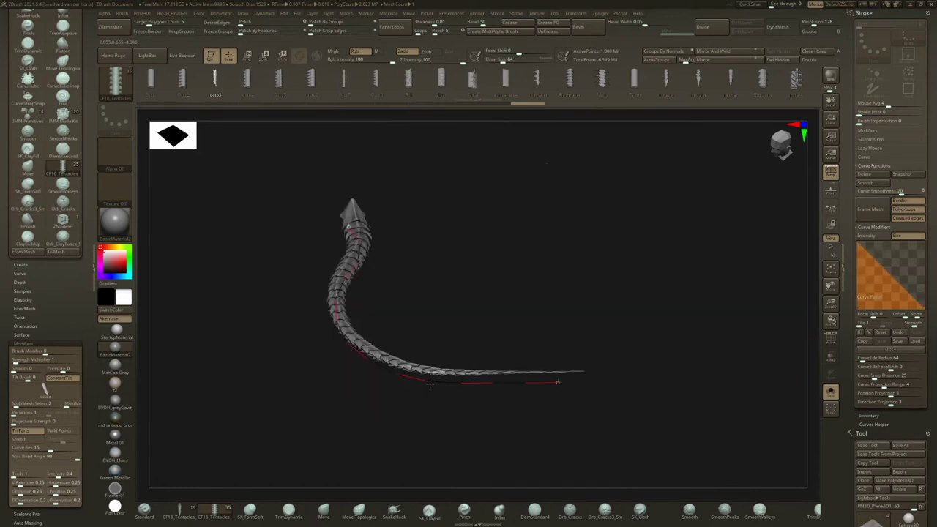
left_click_drag(900, 291, 909, 271)
left_click(492, 389)
Swap the mesh along the existing curve to Octo2 and then to Octo3 from the tentacle brush set.
left_click(391, 125, "ctrl+shift")
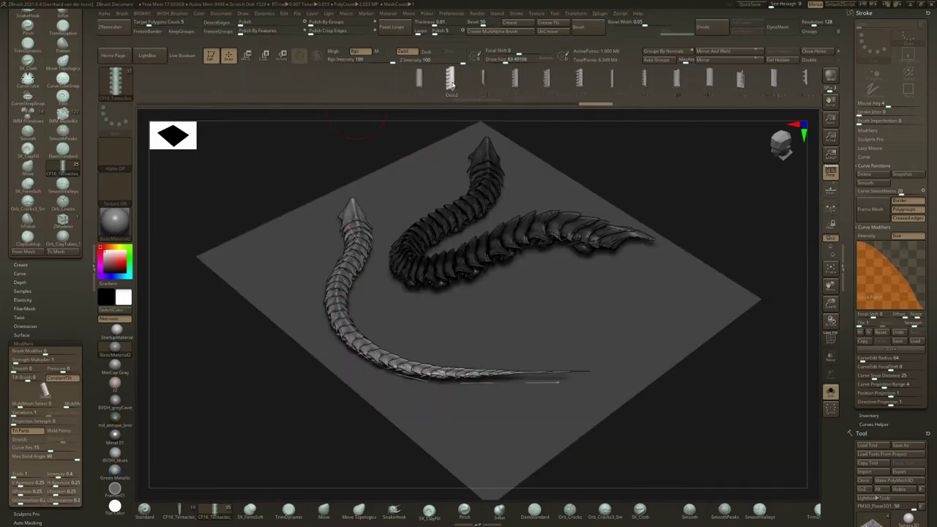
left_click(335, 319, "ctrl+shift")
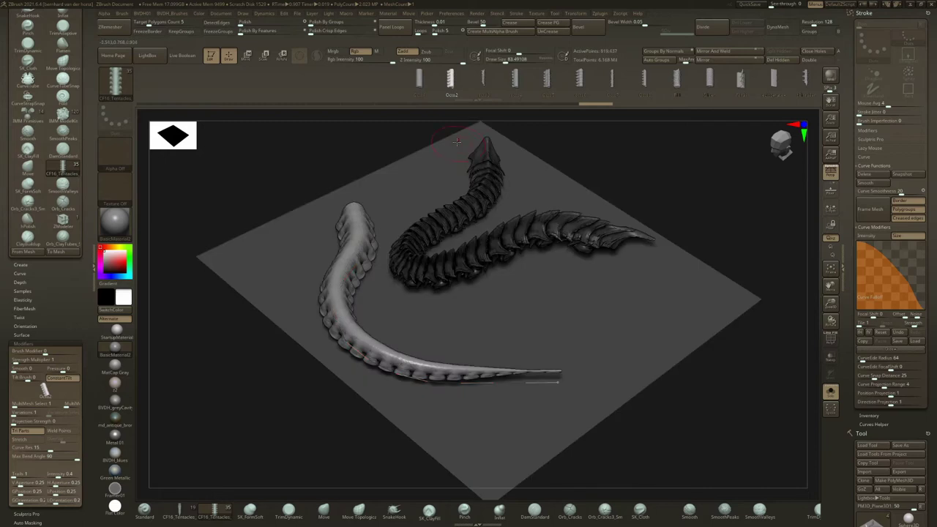
left_click(483, 81)
left_click(335, 323)
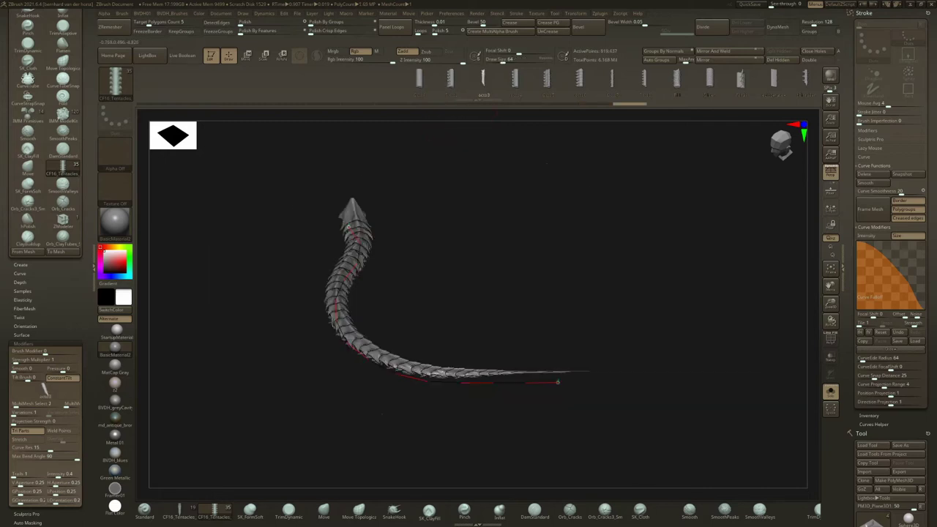
Choose the Octo6 mesh from the tentacle brush set and apply it to the existing curve.
left_click_drag(499, 115, 546, 118)
left_click(516, 77)
left_click(578, 77)
left_click(395, 369)
right_click_drag(458, 345, 426, 347)
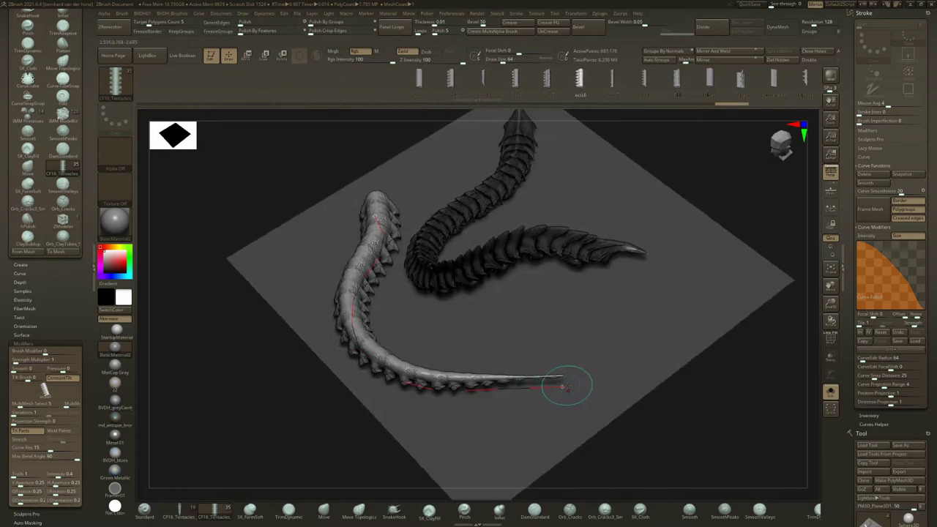
Extend the tentacle by pulling the end point of its curve outward from the thin tip and bending the extended end.
left_click(585, 383)
mouse_move(586, 383)
right_mouse_down("alt")
mouse_move(477, 327)
mouse_move(522, 380)
right_mouse_up("alt")
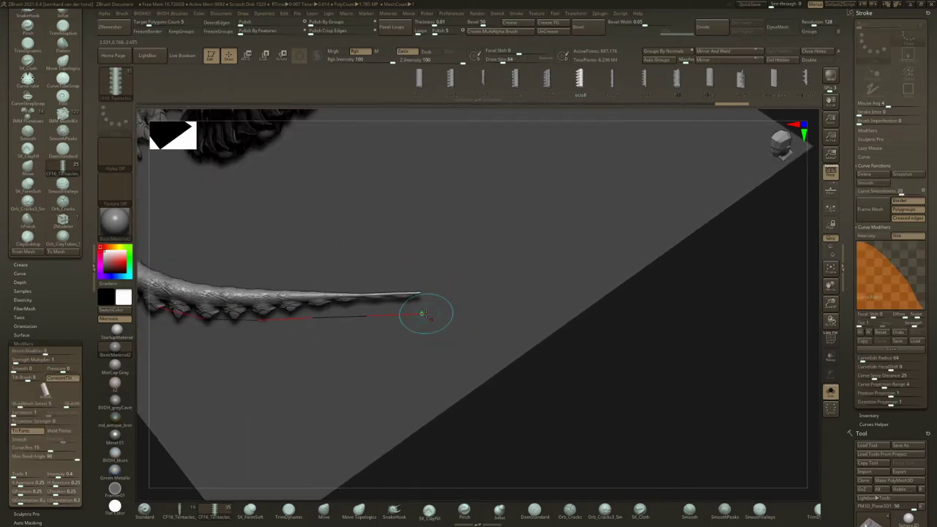
key("]")
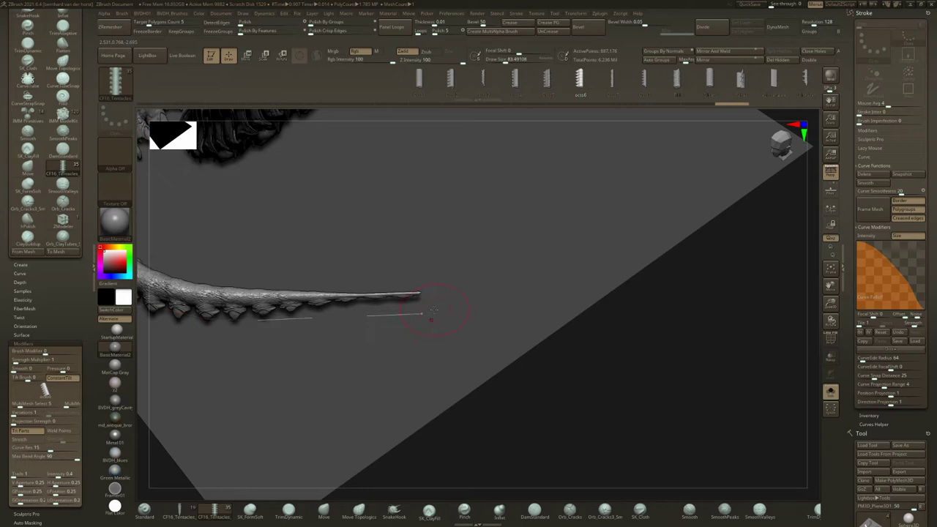
left_click_drag(429, 311, 455, 302)
left_click_drag(643, 139, 643, 139)
right_click_drag(637, 150, 477, 291, "ctrl")
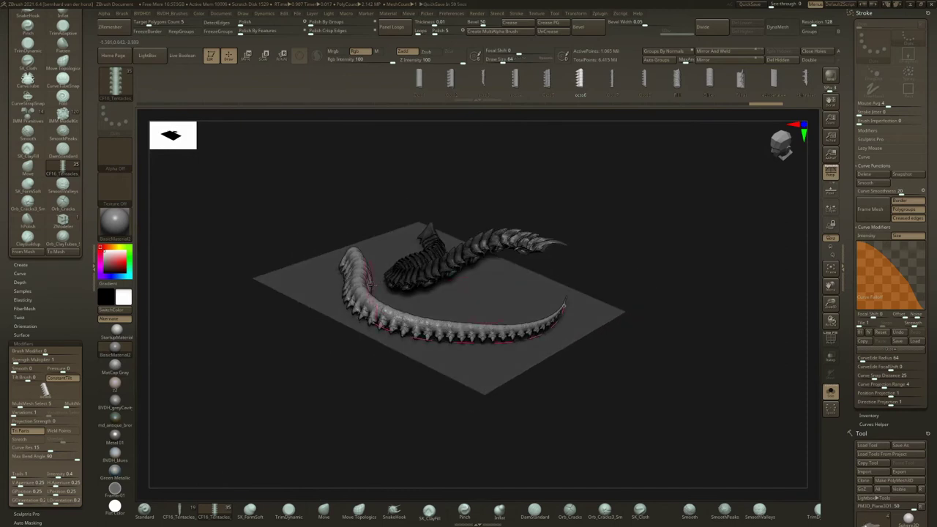
right_click_drag(381, 288, 586, 303)
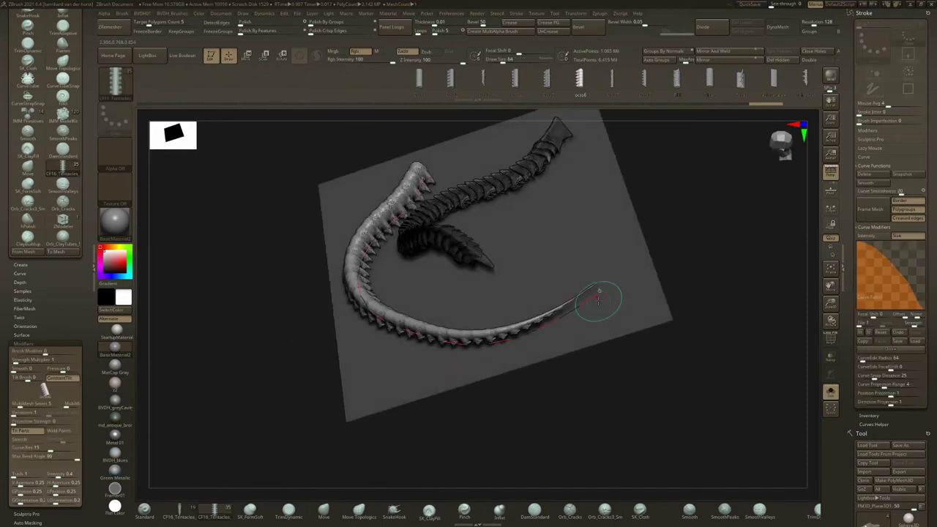
mouse_move(598, 296)
left_mouse_down()
mouse_move(575, 359)
mouse_move(410, 502)
mouse_move(566, 458)
left_mouse_up()
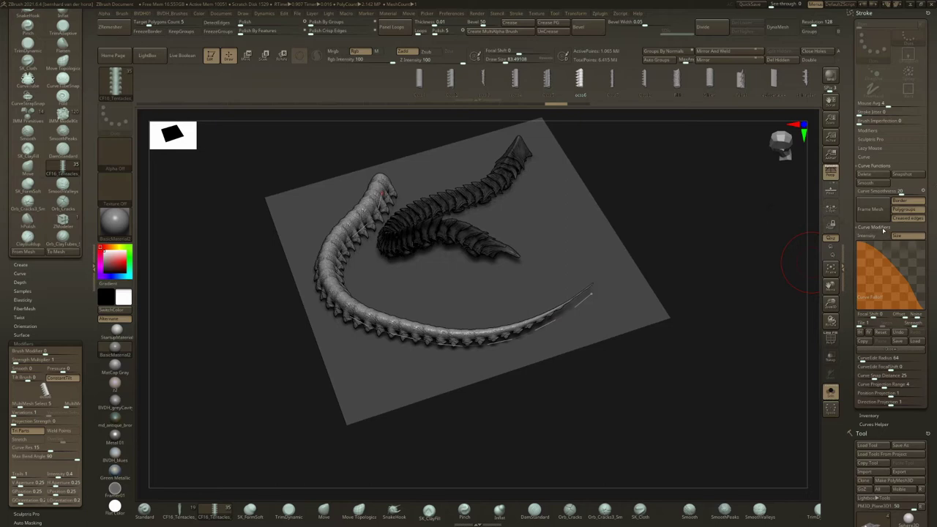
With Liquid curve editing, pull the tentacle's tip around into a long loop and bring it back into a short curve.
key("shift")
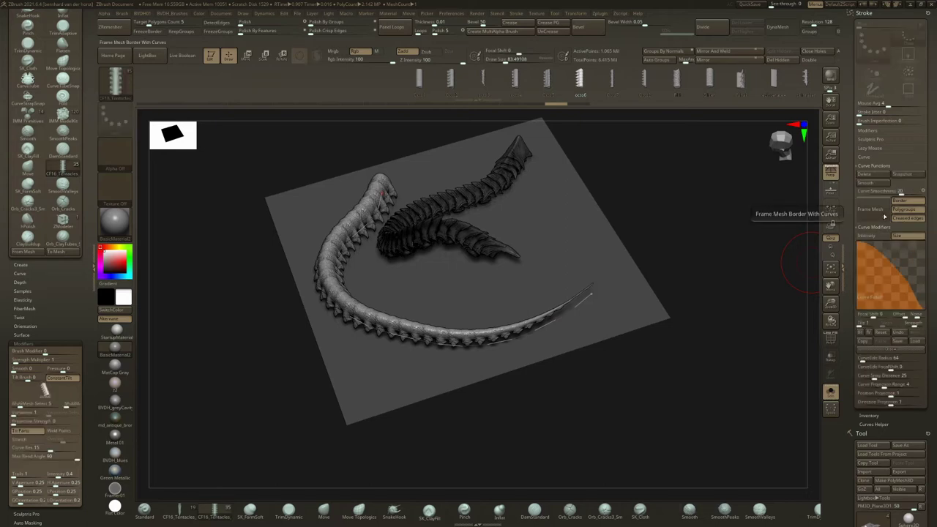
key("shift")
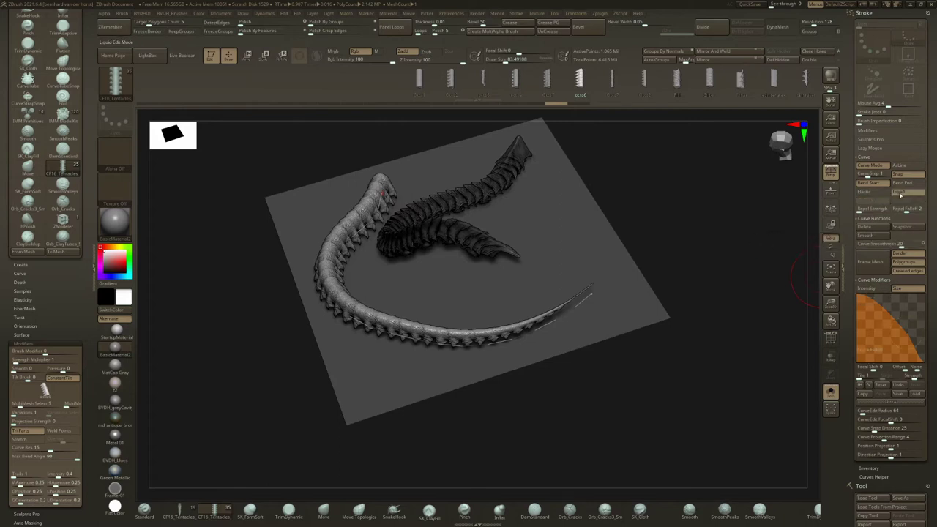
mouse_move(593, 292)
left_mouse_down()
mouse_move(575, 215)
mouse_move(477, 222)
mouse_move(435, 259)
mouse_move(387, 254)
mouse_move(455, 185)
mouse_move(502, 174)
mouse_move(522, 207)
left_mouse_up()
mouse_move(518, 252)
right_mouse_down()
mouse_move(524, 280)
mouse_move(611, 290)
mouse_move(588, 299)
right_mouse_up()
key("ctrl+z")
mouse_move(586, 296)
left_mouse_down()
mouse_move(596, 268)
mouse_move(554, 184)
mouse_move(477, 159)
mouse_move(388, 205)
mouse_move(369, 242)
mouse_move(370, 411)
left_mouse_up()
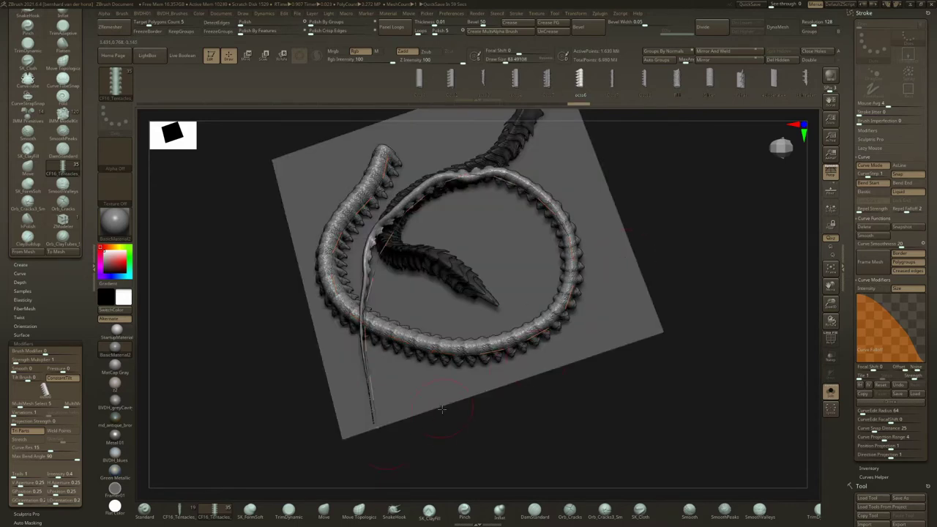
mouse_move(377, 427)
left_mouse_down()
mouse_move(366, 322)
mouse_move(387, 230)
mouse_move(437, 185)
mouse_move(505, 180)
mouse_move(538, 196)
mouse_move(575, 254)
mouse_move(575, 288)
mouse_move(535, 347)
mouse_move(421, 353)
left_mouse_up()
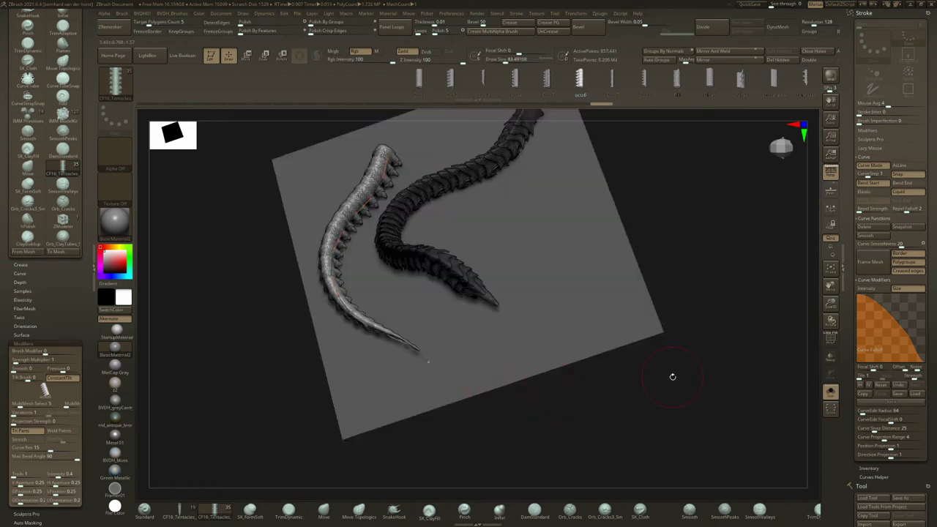
Switch curve editing to Elastic, pull the tentacle's tip, turn off Bend Start, and shift the tentacle by its thick end.
left_click(870, 192)
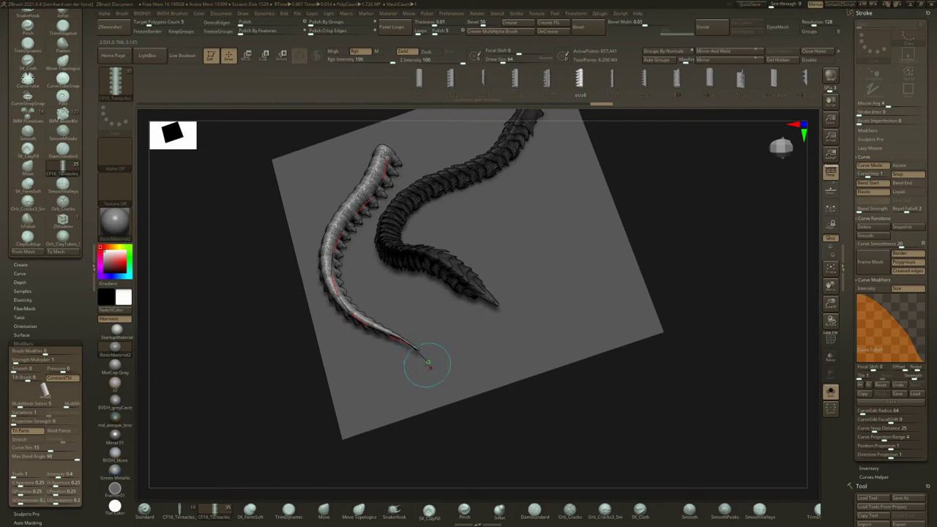
mouse_move(427, 360)
left_mouse_down()
mouse_move(737, 481)
mouse_move(405, 370)
mouse_move(299, 317)
mouse_move(581, 446)
mouse_move(743, 497)
mouse_move(747, 199)
mouse_move(669, 402)
mouse_move(557, 487)
mouse_move(439, 457)
mouse_move(318, 394)
mouse_move(602, 361)
left_mouse_up()
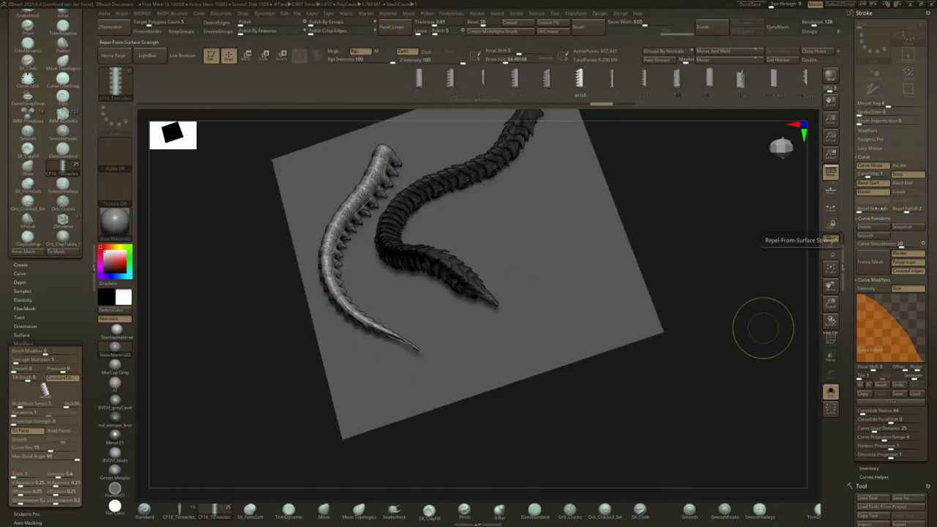
left_click_drag(763, 328, 472, 315)
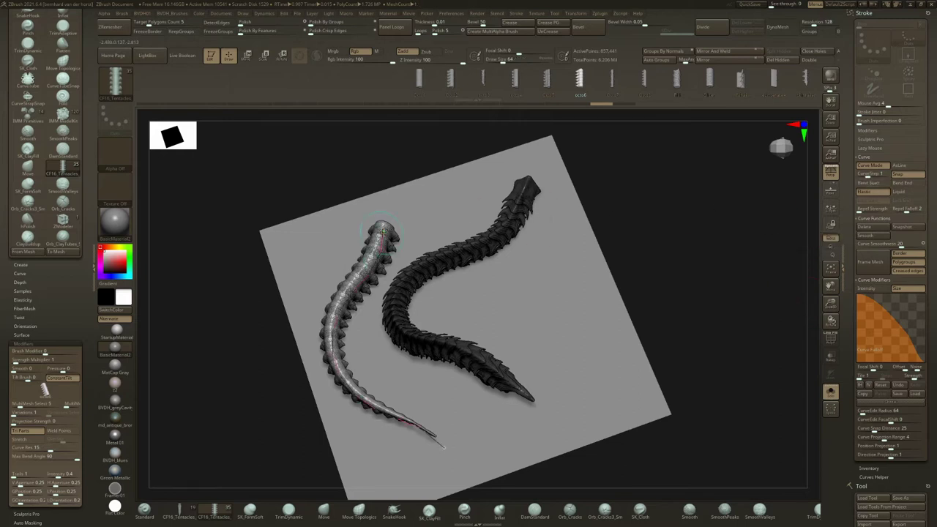
mouse_move(383, 230)
left_mouse_down()
mouse_move(409, 207)
mouse_move(386, 229)
left_mouse_up()
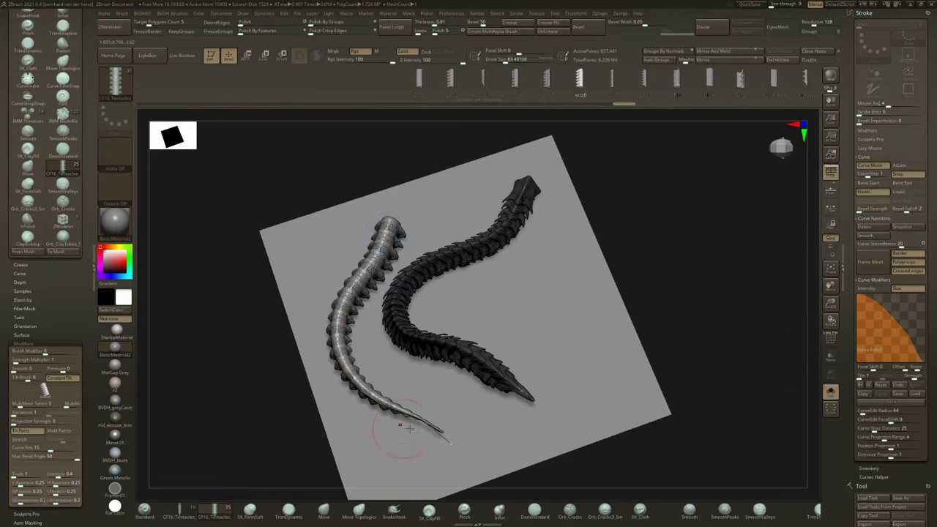
Turn off Elastic, enable Bend Start and Lock Start, and swing the tentacle's tip around its locked thick end.
mouse_move(449, 441)
left_mouse_down()
mouse_move(486, 464)
mouse_move(471, 464)
mouse_move(586, 446)
mouse_move(653, 396)
mouse_move(486, 464)
mouse_move(282, 477)
mouse_move(141, 340)
mouse_move(138, 433)
mouse_move(410, 491)
mouse_move(666, 355)
mouse_move(761, 407)
mouse_move(565, 497)
mouse_move(368, 472)
left_mouse_up()
right_click_drag(534, 256, 522, 226, "alt")
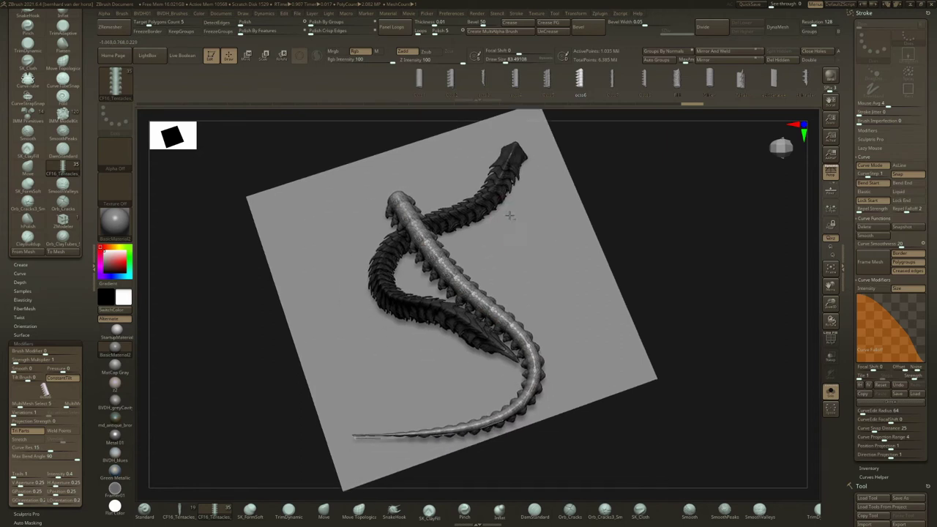
right_click_drag(440, 227, 392, 184, "ctrl")
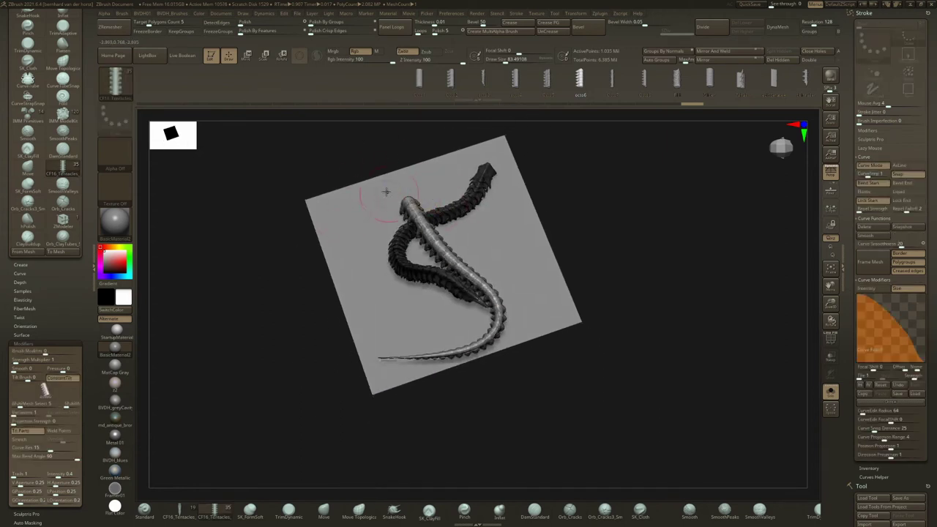
mouse_move(379, 360)
left_mouse_down()
mouse_move(407, 416)
mouse_move(467, 465)
mouse_move(518, 460)
mouse_move(668, 517)
mouse_move(545, 451)
mouse_move(661, 368)
mouse_move(606, 316)
mouse_move(627, 376)
mouse_move(256, 408)
mouse_move(309, 424)
mouse_move(511, 323)
left_mouse_up()
Turn off Lock Start and pull the tentacle by its tip so that its thick end moves along.
left_click(868, 183)
mouse_move(553, 350)
left_mouse_down()
mouse_move(629, 408)
mouse_move(612, 452)
mouse_move(587, 460)
mouse_move(761, 364)
left_mouse_up()
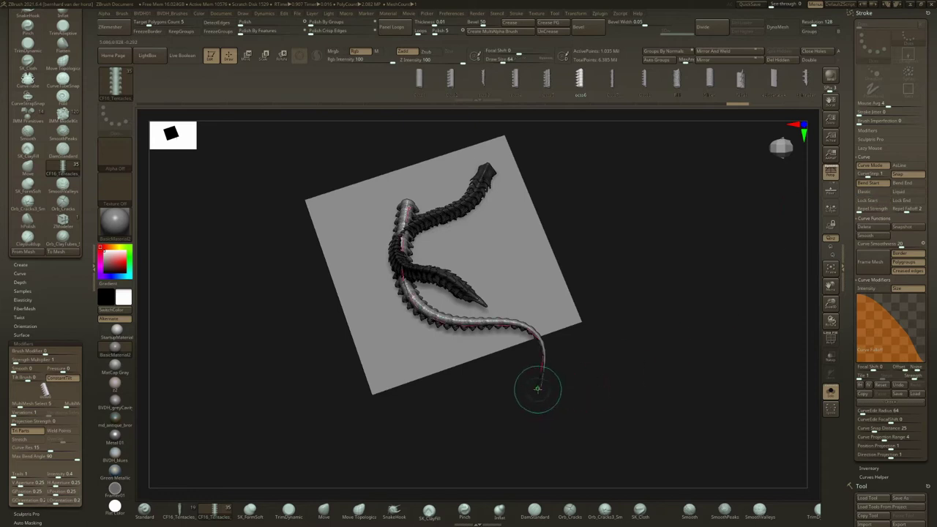
mouse_move(538, 385)
left_mouse_down()
mouse_move(569, 429)
mouse_move(607, 454)
mouse_move(502, 504)
mouse_move(329, 363)
mouse_move(483, 297)
mouse_move(440, 161)
mouse_move(284, 227)
mouse_move(356, 351)
mouse_move(489, 275)
left_mouse_up()
key("ctrl+z")
key("ctrl+z")
mouse_move(540, 386)
left_mouse_down()
mouse_move(429, 412)
mouse_move(330, 412)
mouse_move(359, 276)
left_mouse_up()
mouse_move(433, 243)
left_mouse_down()
mouse_move(477, 222)
mouse_move(577, 279)
mouse_move(429, 443)
mouse_move(379, 439)
left_mouse_up()
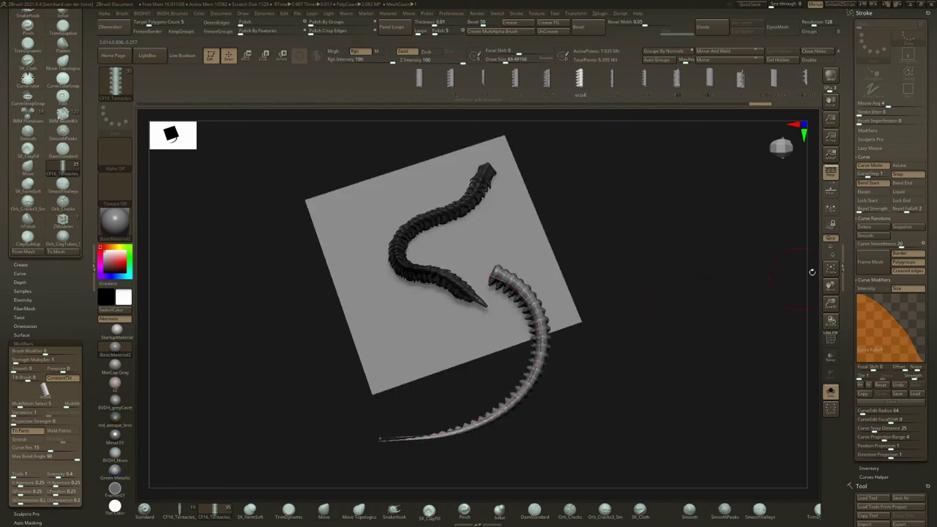
Turn Lock Start back on, swing the tip once more, and undo the recent curve edits back to the short tentacle.
left_click(864, 199)
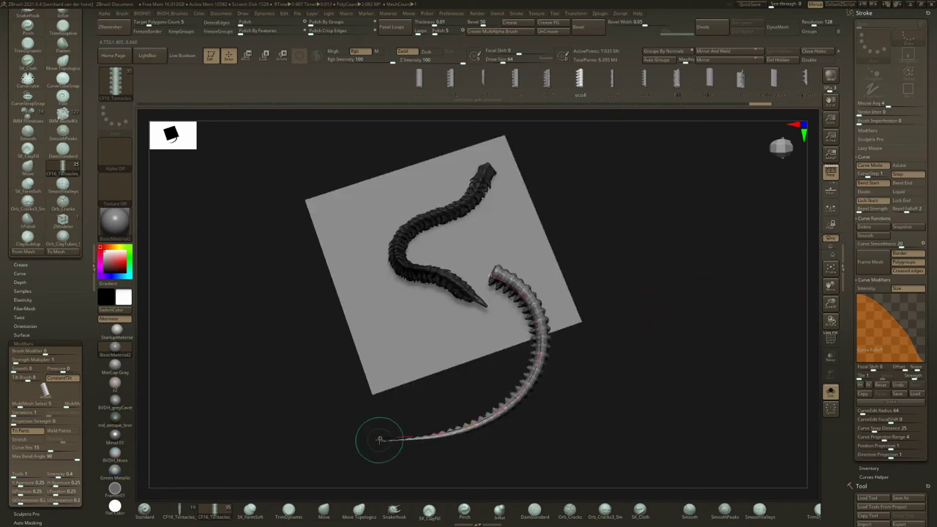
mouse_move(379, 441)
left_mouse_down()
mouse_move(468, 483)
mouse_move(704, 460)
mouse_move(703, 281)
mouse_move(607, 403)
mouse_move(231, 422)
mouse_move(255, 382)
mouse_move(778, 349)
mouse_move(742, 263)
mouse_move(219, 389)
left_mouse_up()
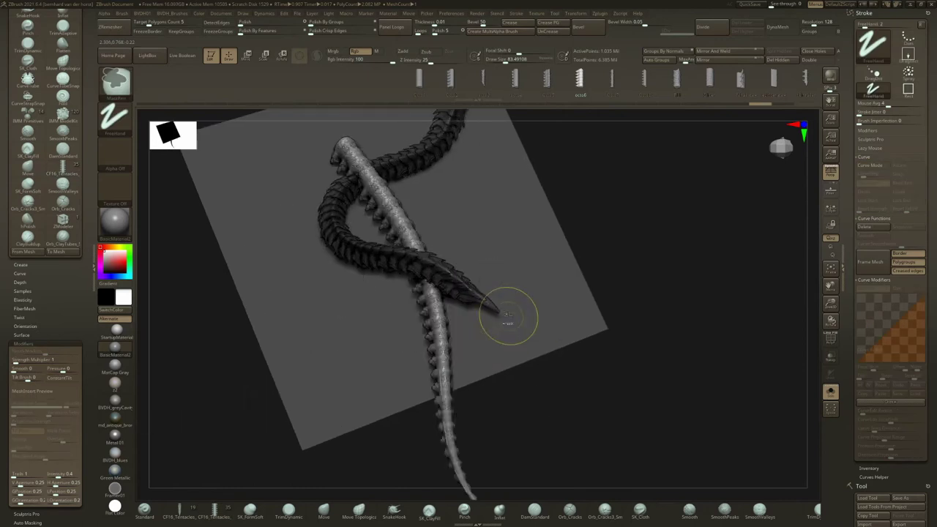
key("ctrl+z")
key("ctrl+z")
key("ctrl+z")
key("ctrl+z")
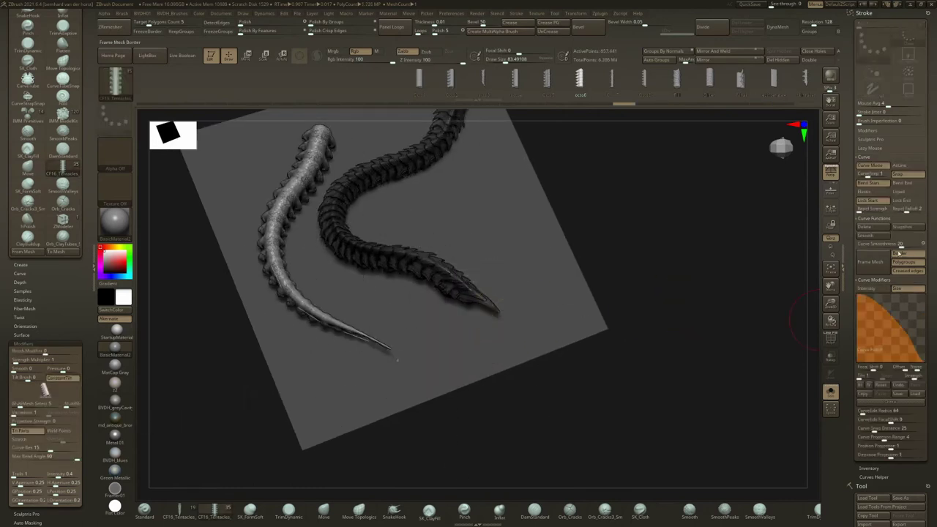
left_click_drag(809, 321, 808, 251)
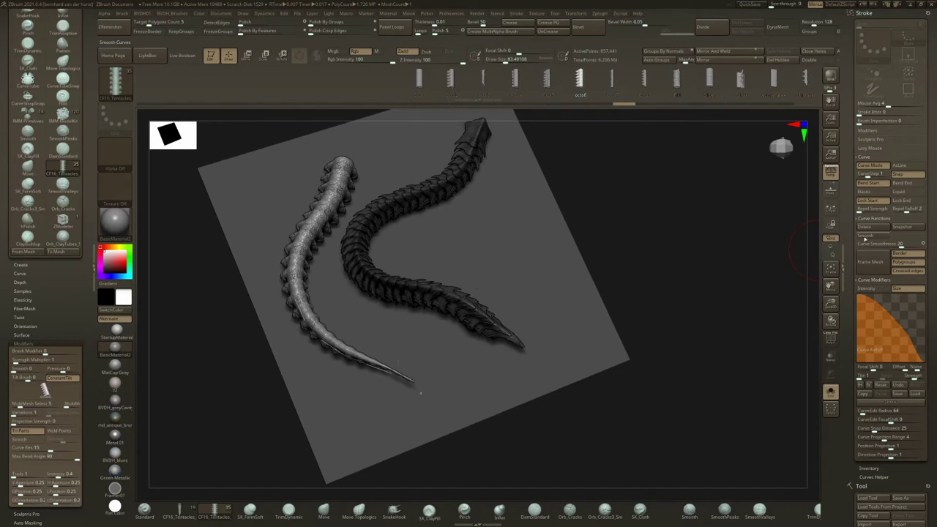
Switch to the tangled tentacles subtool and prepare the spiky tentacle mesh with a draw size of about 59.
right_click_drag(422, 316, 417, 335, "alt")
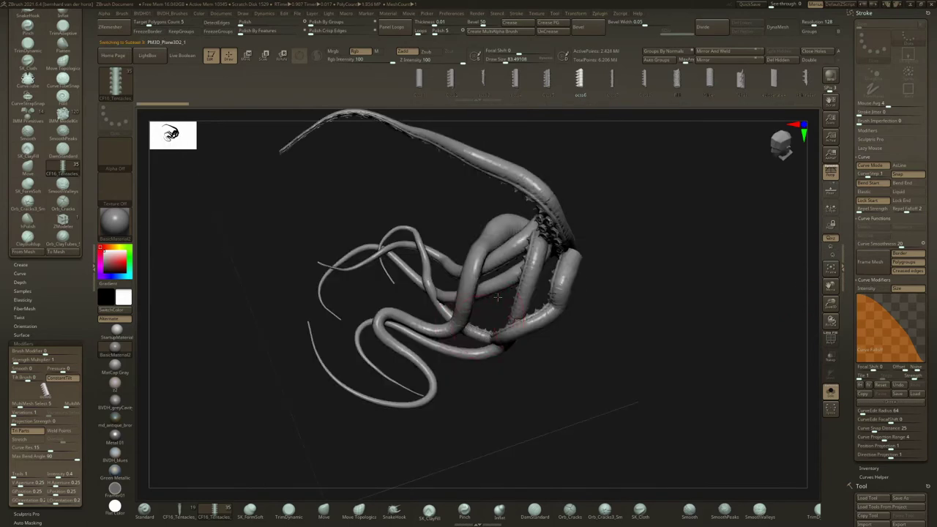
mouse_move(498, 297)
right_mouse_down()
mouse_move(519, 282)
mouse_move(529, 322)
mouse_move(574, 290)
right_mouse_up()
left_click_drag(607, 317, 498, 187)
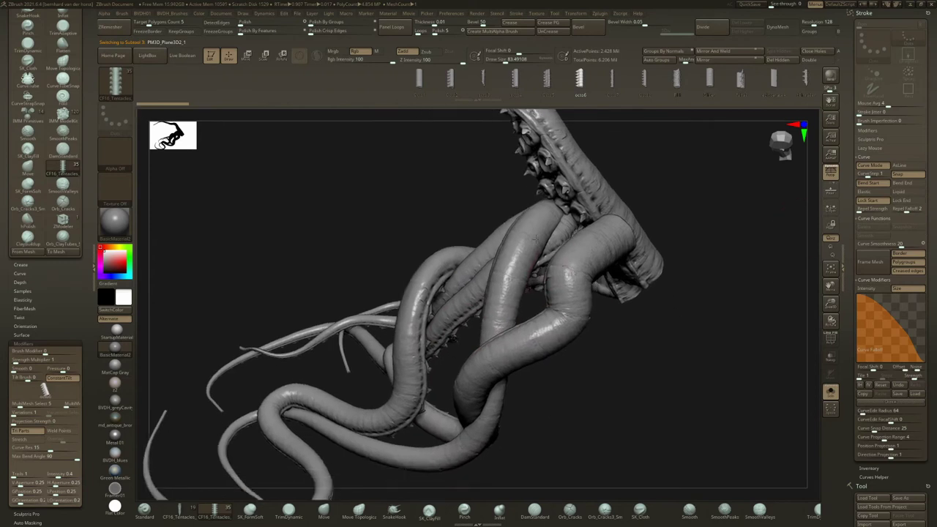
left_click_drag(741, 80, 565, 85)
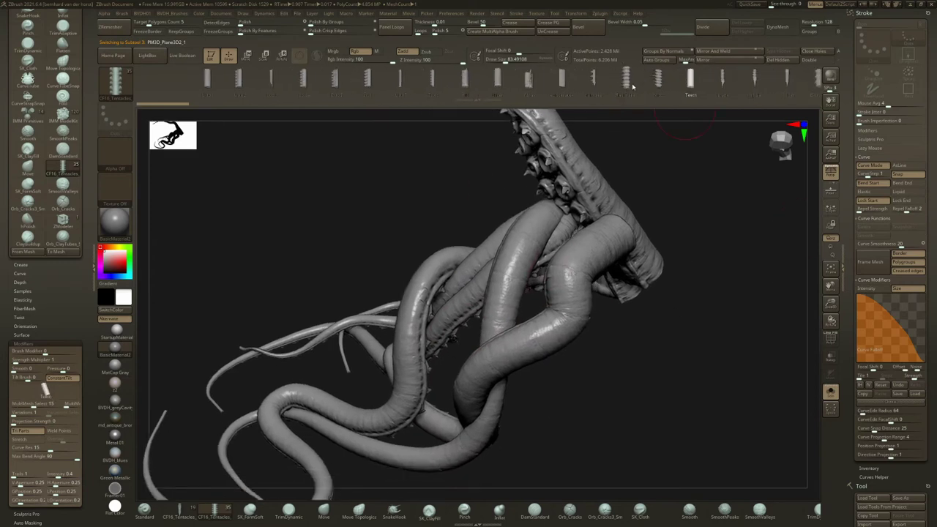
left_click(594, 81)
key("space")
left_click_drag(568, 188, 554, 186)
Draw a spiky tentacle across the tangled tentacles, from beside the suckered arm's base toward the thin ends.
right_click_drag(608, 201, 926, 194)
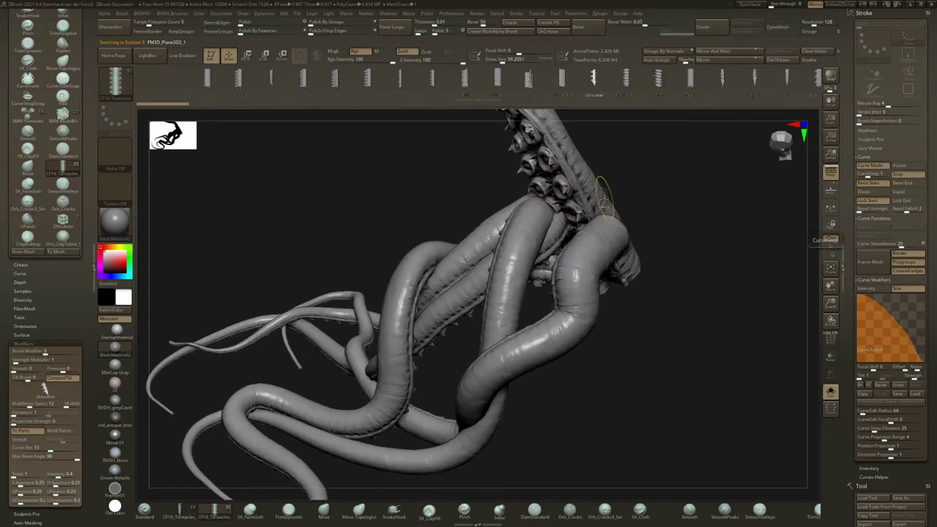
left_click_drag(604, 197, 604, 227)
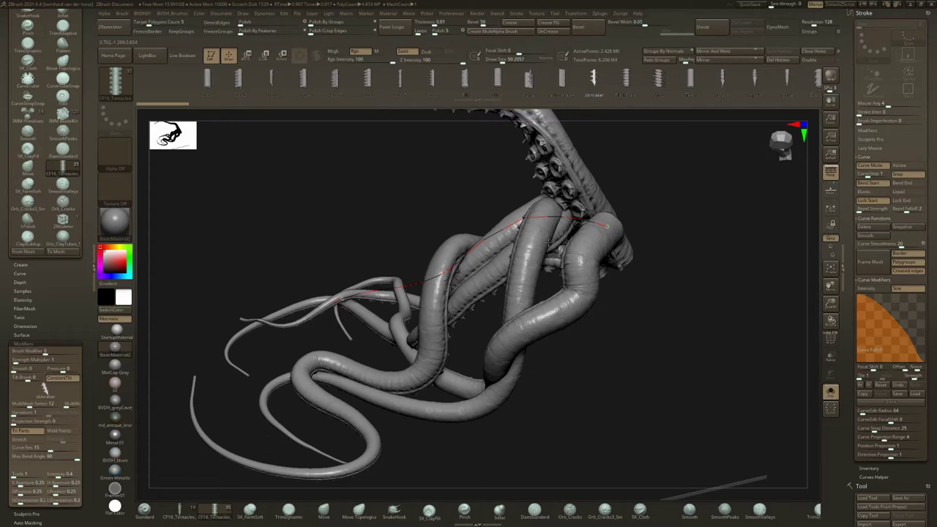
right_click_drag(544, 245, 559, 292)
left_click_drag(559, 293, 542, 269)
right_click_drag(544, 269, 538, 260)
left_click(482, 224, "ctrl+shift")
right_click_drag(482, 236, 481, 265)
left_click(472, 241)
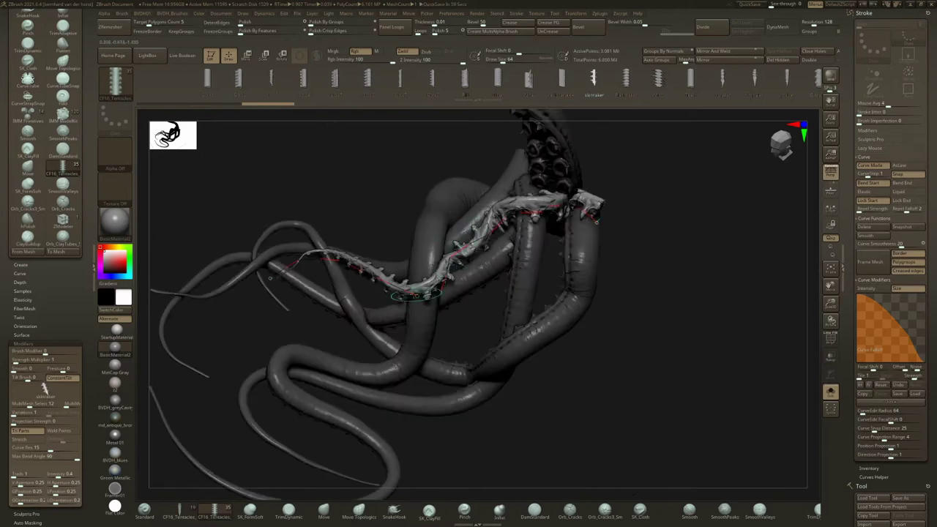
Lower Curve Smoothness to 0 and smooth the spiky tentacle's curve.
right_click_drag(462, 260, 500, 291)
left_click_drag(606, 213, 527, 274)
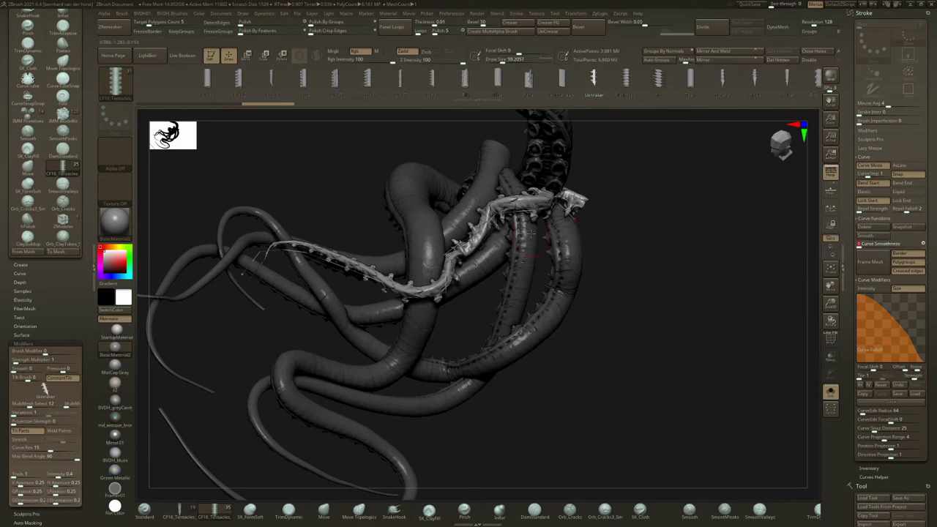
right_click_drag(566, 238, 552, 221)
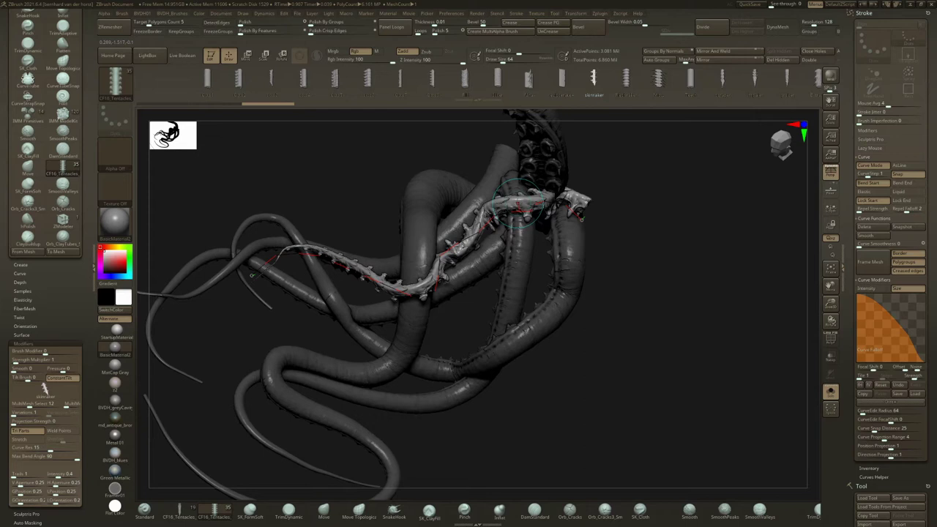
left_click(871, 238)
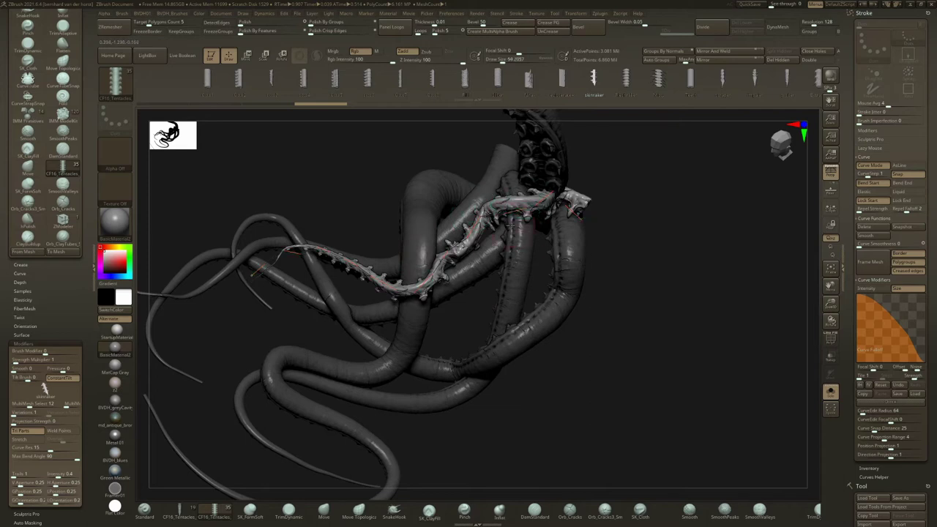
Set Curve Smoothness to 1 and update the spiky tentacle along its curve.
left_click(506, 213)
left_click_drag(538, 312, 514, 269)
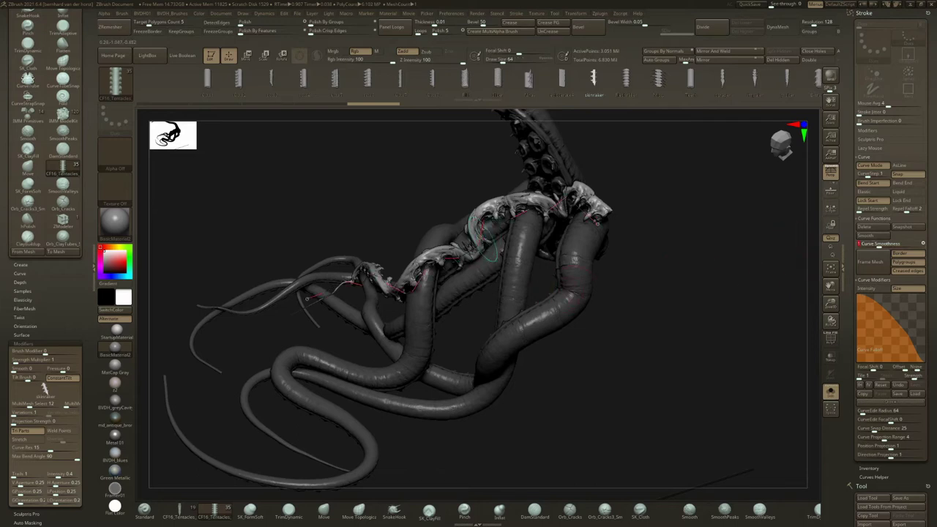
left_click(480, 236, "ctrl+shift")
key("alt+s")
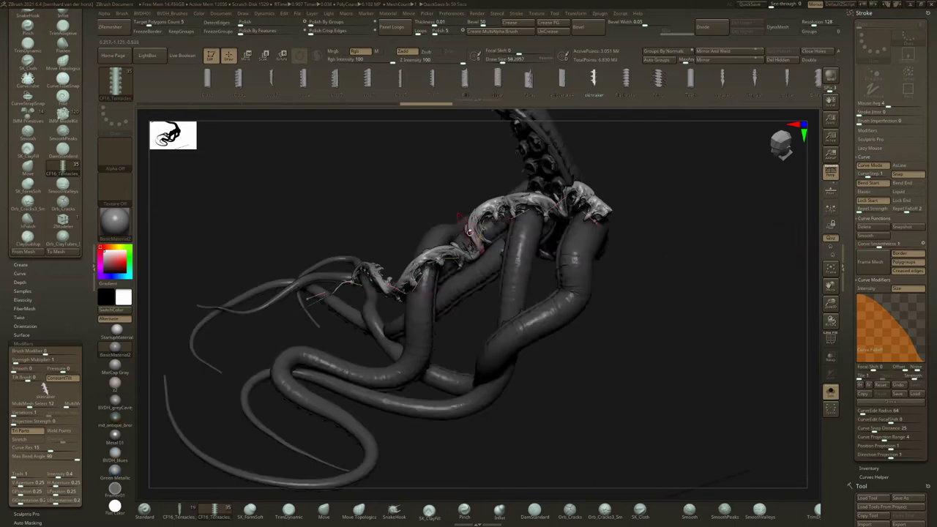
key("alt+s")
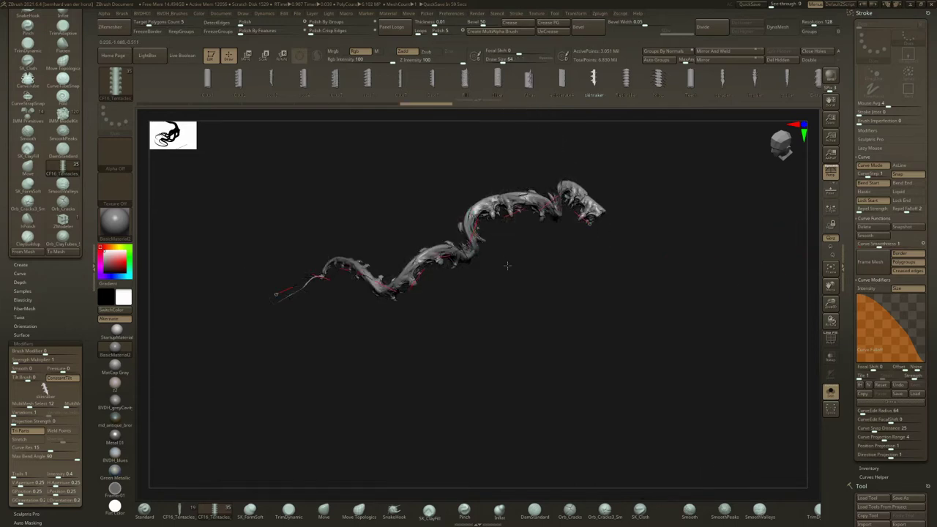
Raise Curve Smoothness to 4 and refresh the spiky tentacle's curve.
key("alt+s")
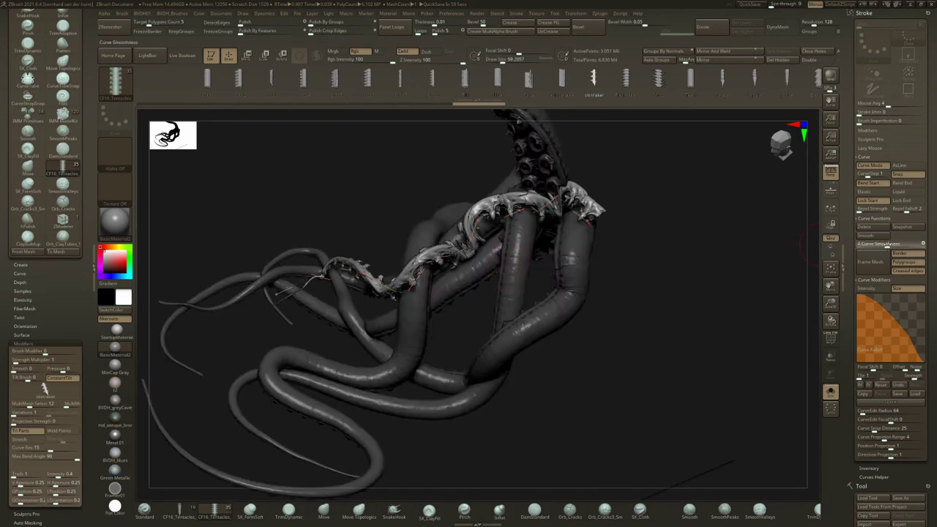
key("alt+s")
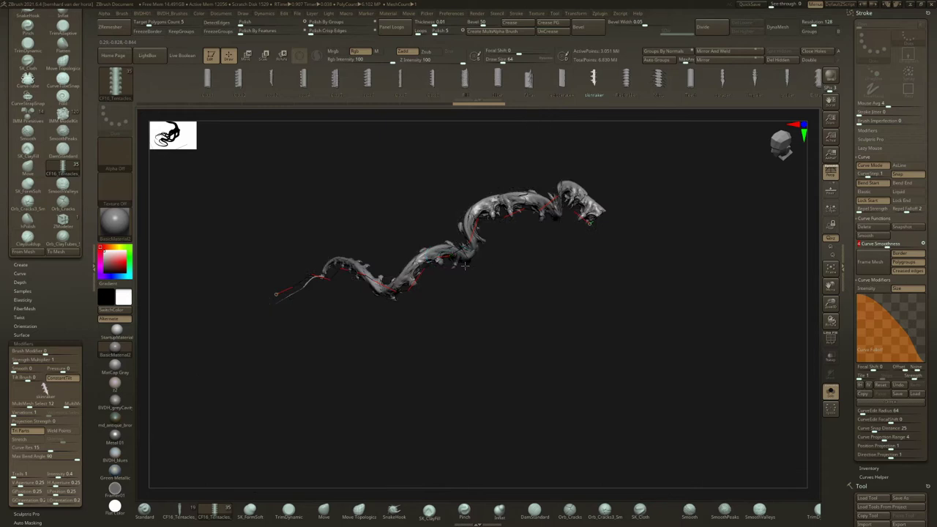
key("alt+s")
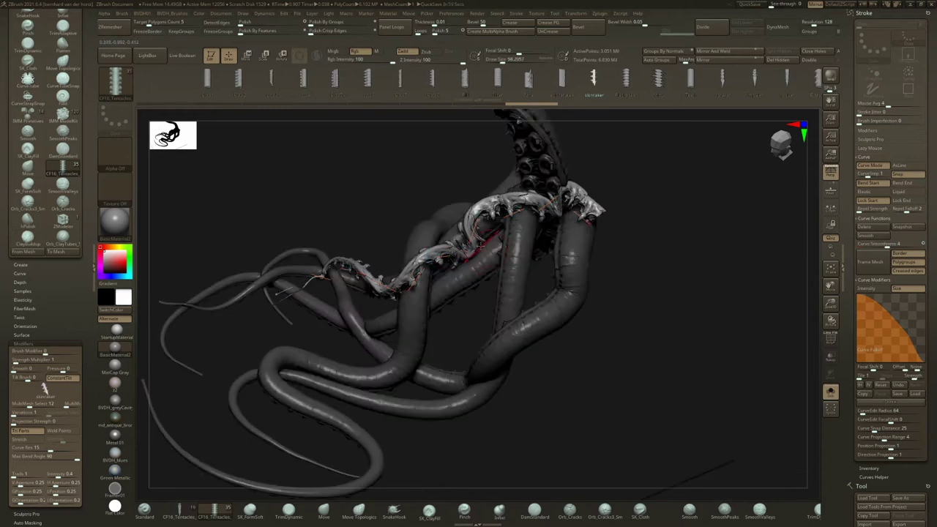
Set Curve Smoothness to 2 and smooth the spiky tentacle's curve repeatedly until it forms one gentle sweep.
left_click(874, 235)
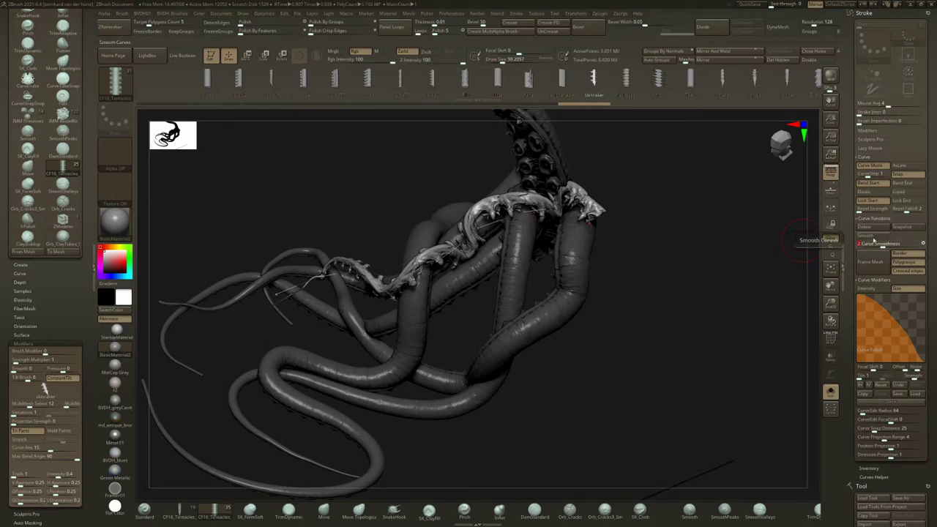
left_click(436, 256)
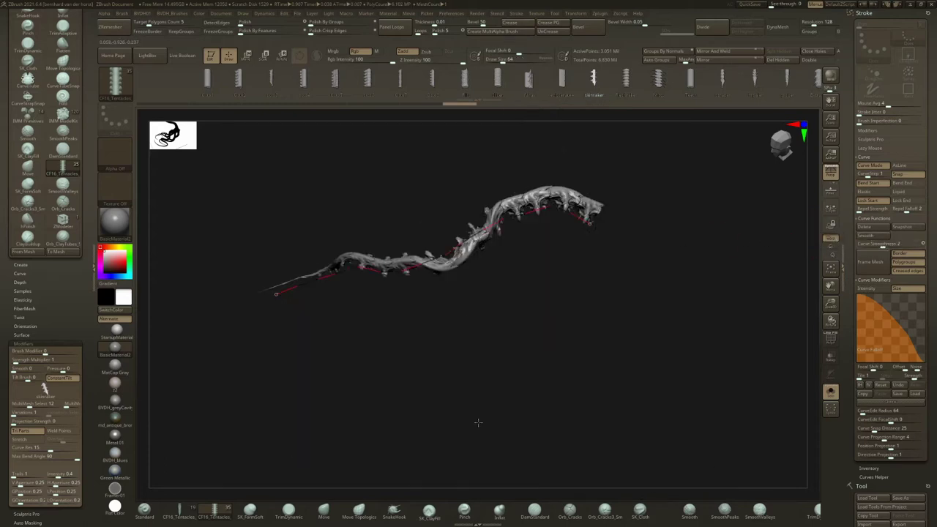
key("shift+alt+s")
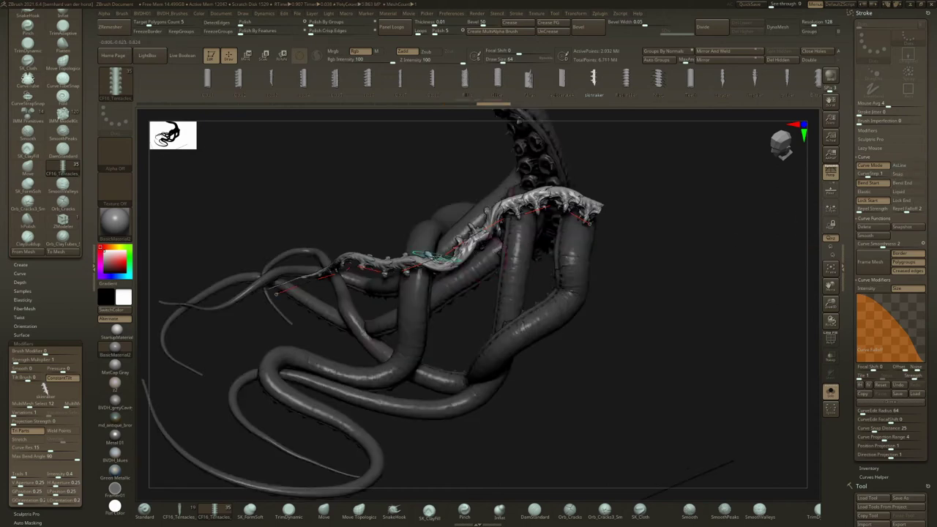
key("shift+alt+s")
key("shift+alt+s")
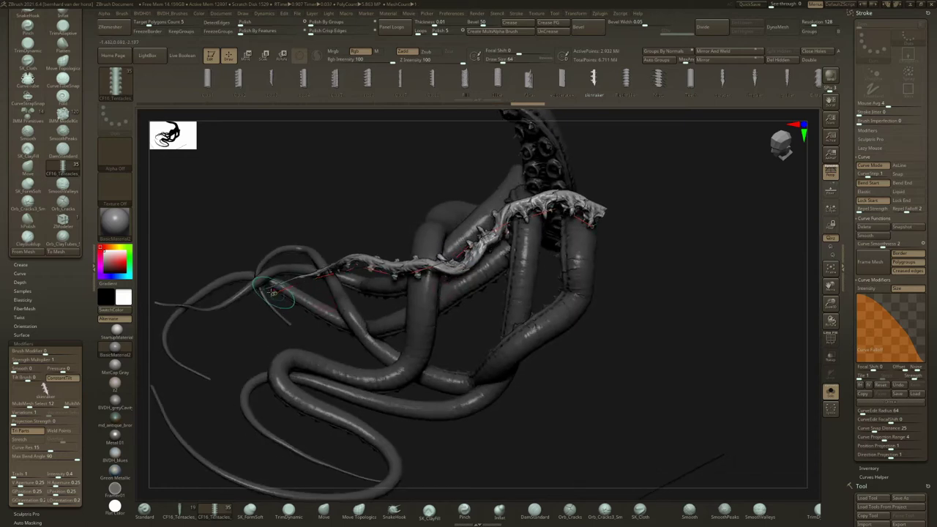
key("shift+alt+s")
key("shift+alt+s")
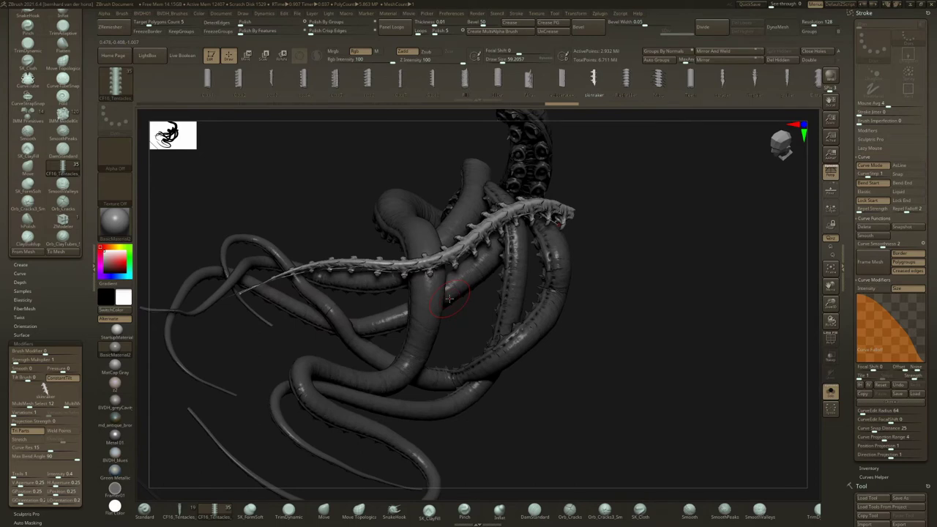
Raise the draw size to a little over 100 and update the spiky tentacle to thicken it.
mouse_move(450, 299)
right_mouse_down()
mouse_move(480, 287)
mouse_move(483, 315)
mouse_move(477, 290)
mouse_move(576, 295)
right_mouse_up()
right_click_drag(525, 256, 559, 171)
right_click_drag(471, 193, 427, 199)
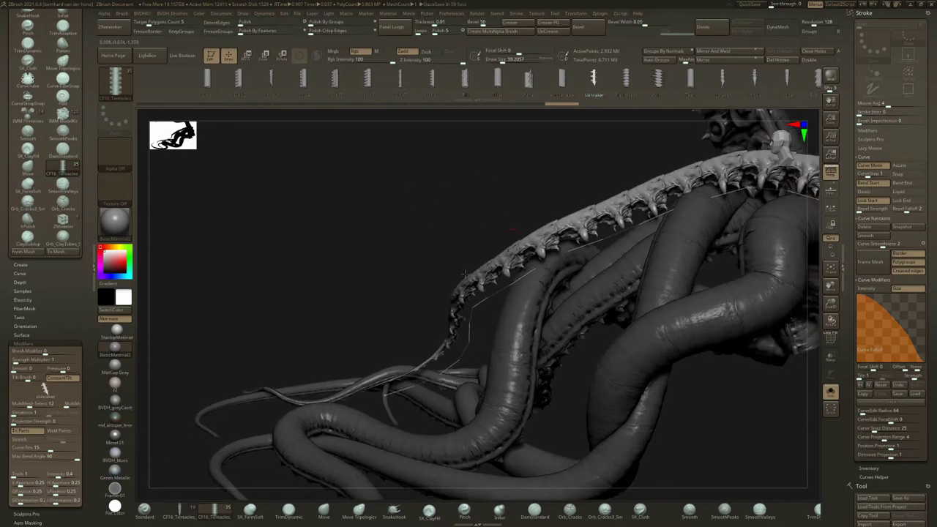
right_click(477, 170)
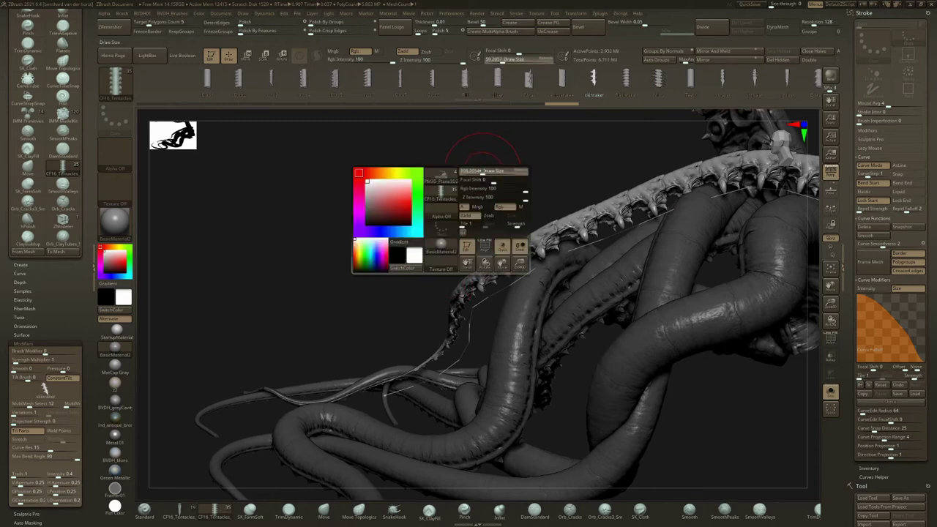
left_click_drag(482, 171, 483, 172)
left_click(578, 248)
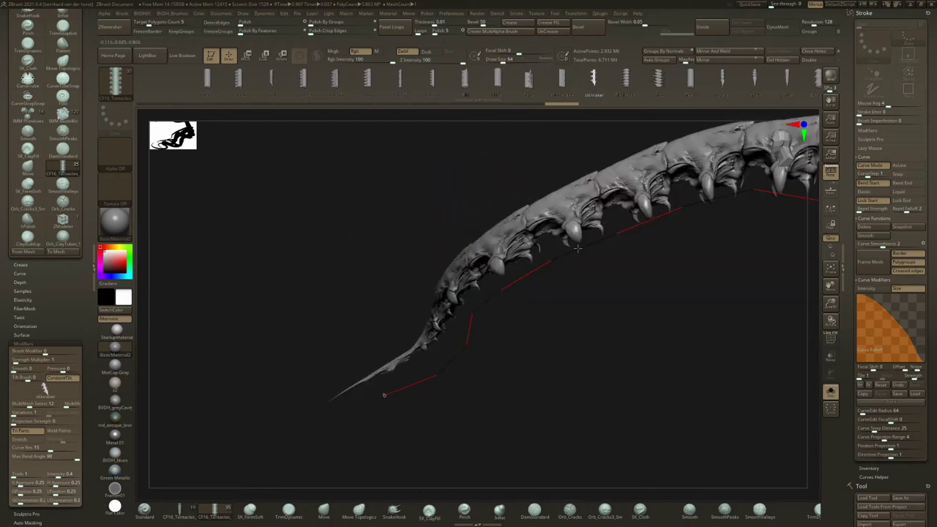
left_click(563, 252, "ctrl+shift")
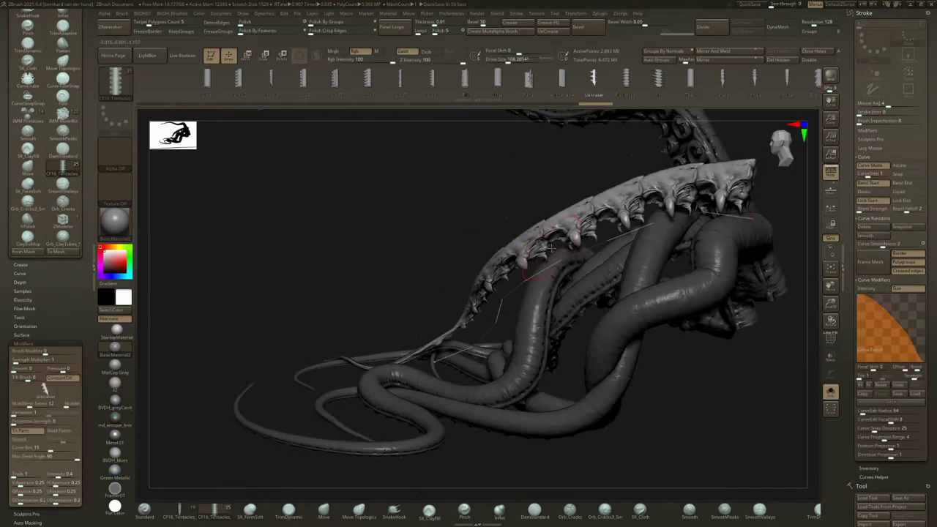
Thin the spiky tentacle with a draw size of about 25, and rethicken it at about 83.
key("space")
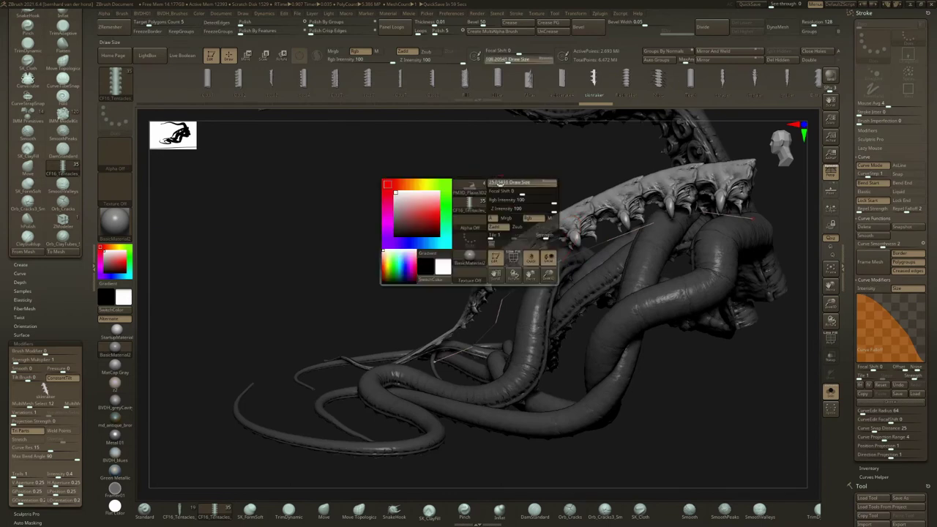
left_click(589, 249, "ctrl+shift")
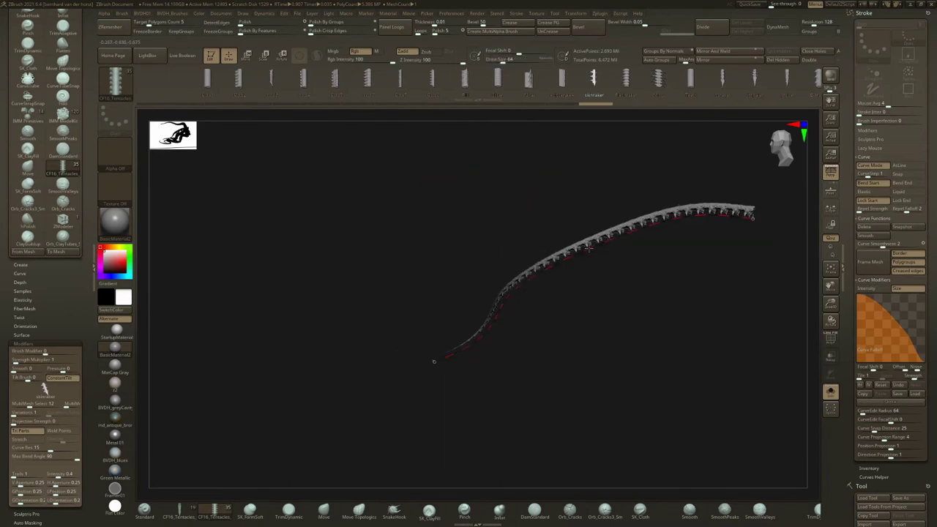
left_click(563, 201, "ctrl+shift")
key("space")
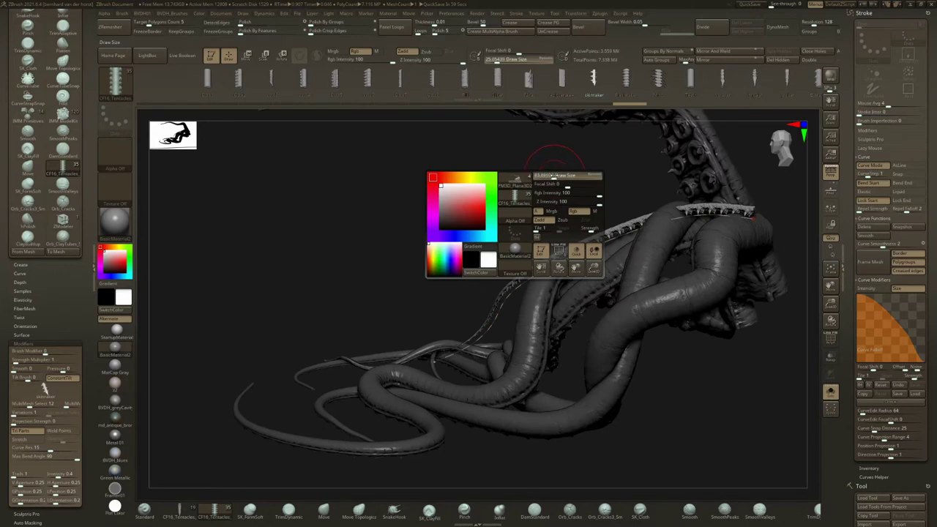
left_click(604, 243, "ctrl+shift")
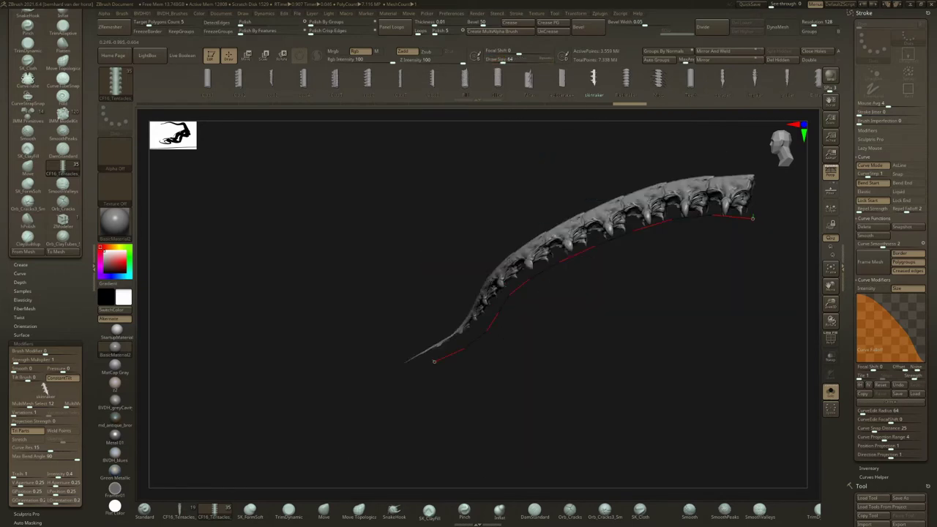
left_click(562, 187, "ctrl+shift")
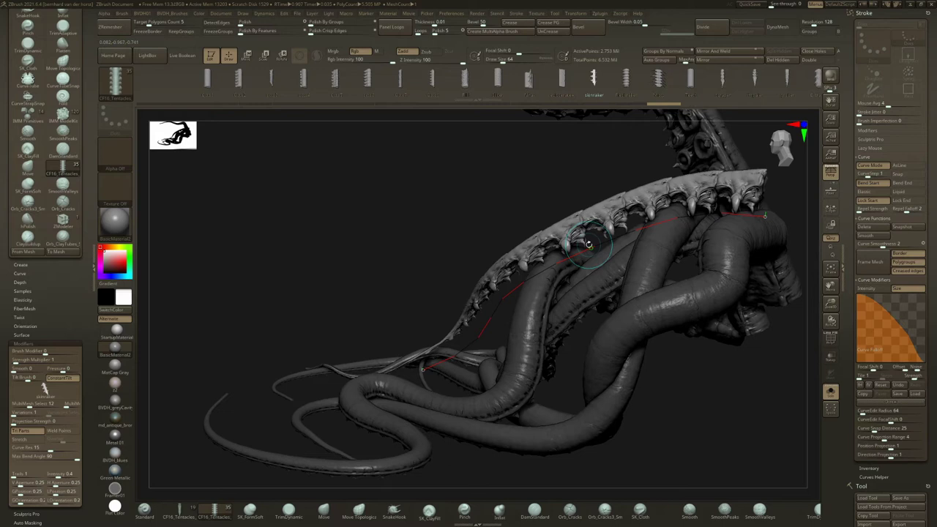
Reshape the spiky tentacle's curve into one long even arc using a CurveEdit Radius of 162.
mouse_move(590, 245)
left_mouse_down()
mouse_move(591, 274)
mouse_move(597, 258)
mouse_move(575, 271)
mouse_move(545, 245)
mouse_move(562, 252)
mouse_move(585, 226)
mouse_move(553, 304)
mouse_move(545, 262)
left_mouse_up()
key("space")
left_click(566, 244, "ctrl+shift")
left_click(565, 246, "ctrl+shift")
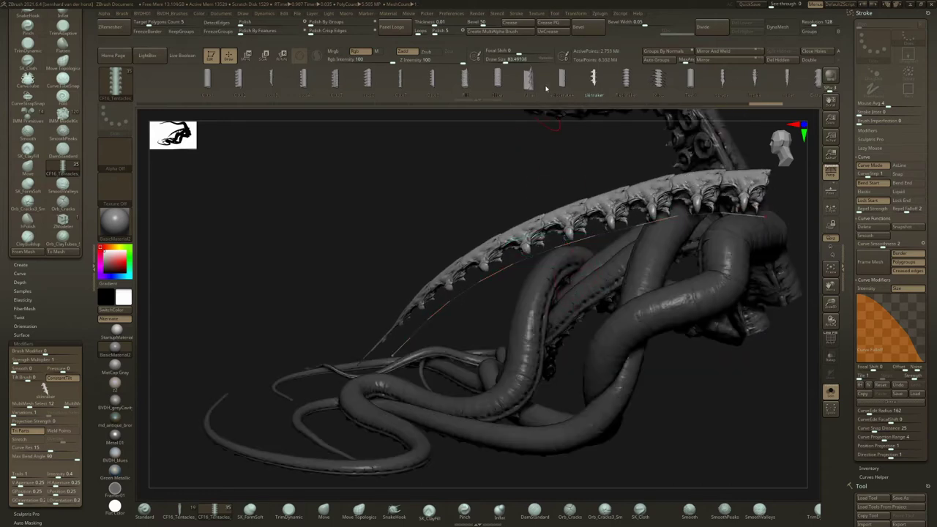
Replace the arched tentacle's mesh with the long-spined one, MultiMesh Select 10.
left_click(528, 79)
left_click(577, 243)
left_click(624, 310)
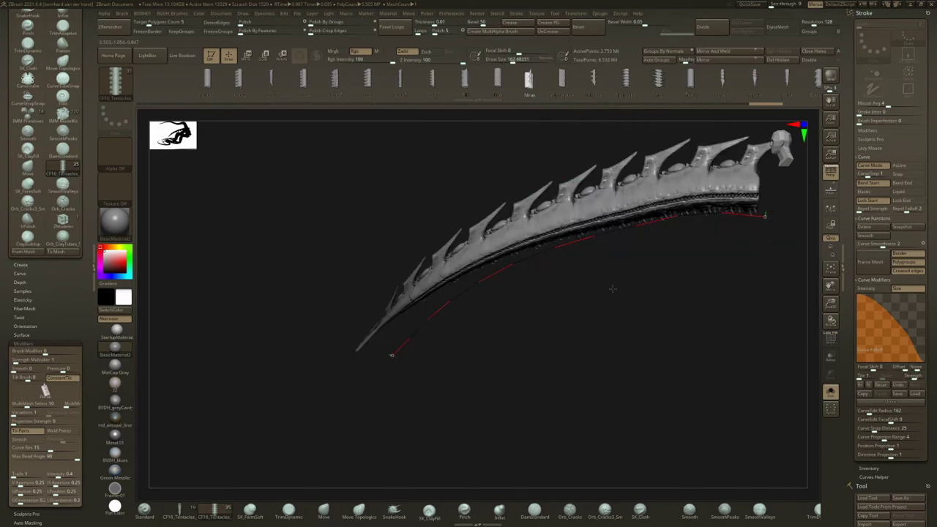
left_click(604, 268, "ctrl+shift")
left_click_drag(604, 269, 484, 133)
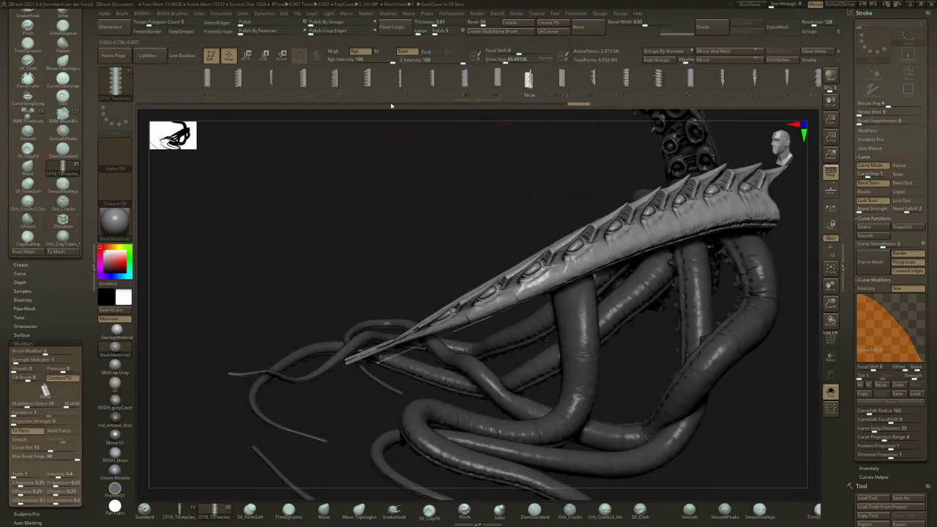
Replace the arched tentacle's mesh with the ribbed, plated one, MultiMesh Select 4.
left_click(334, 79)
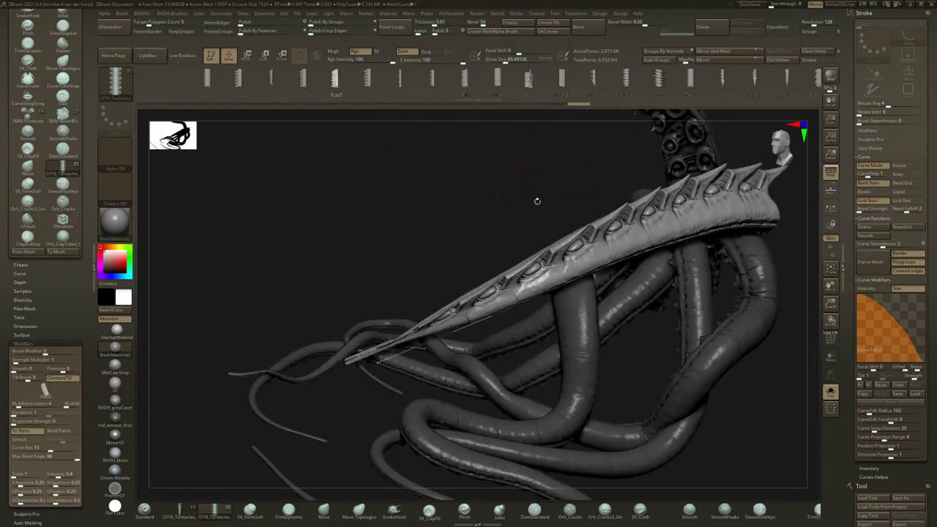
left_click(611, 262)
right_click_drag(612, 249, 564, 282)
left_click_drag(579, 209, 570, 211)
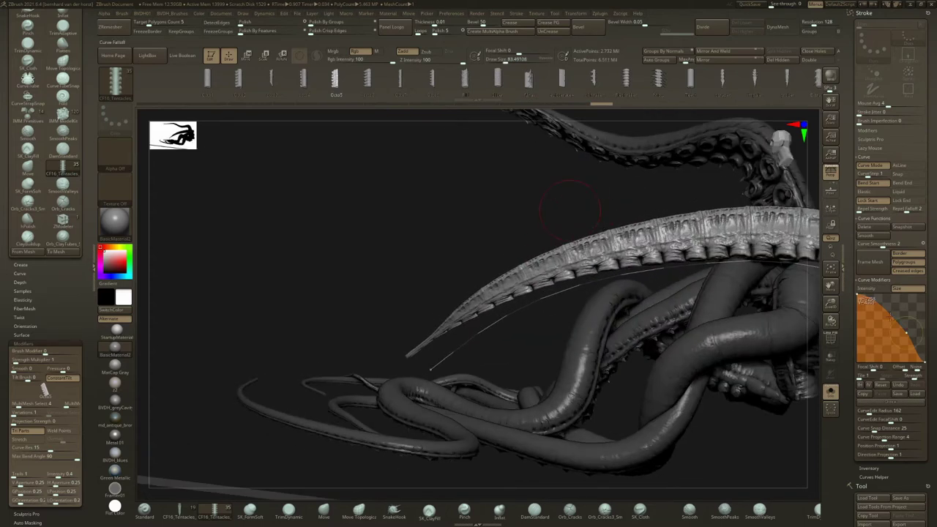
Make the Curve Falloff a straight diagonal and update the ribbed tentacle's taper.
left_click(867, 385)
left_click(707, 264)
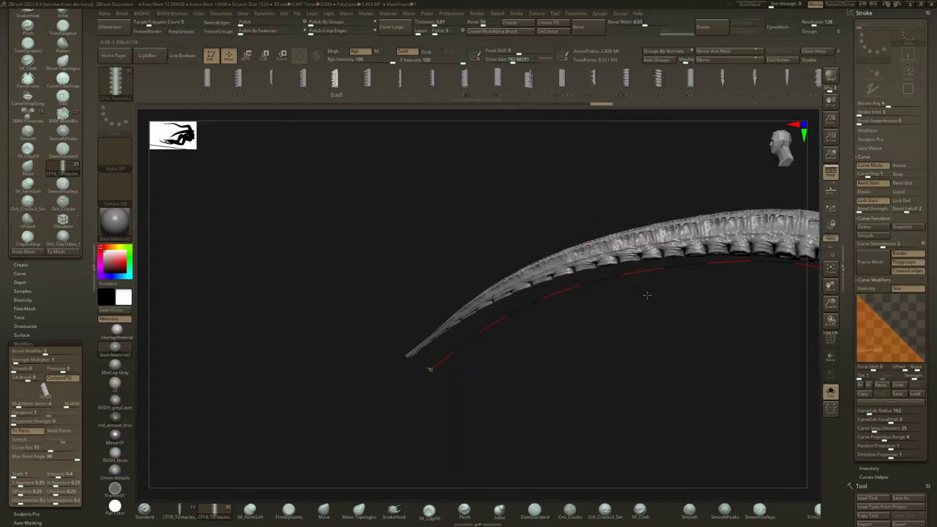
right_click_drag(594, 300, 568, 343)
right_click_drag(568, 343, 484, 371, "ctrl")
Switch to the PM3D_Plane3D1 subtool and undo its recent edits back to the short tentacle with an editable curve.
left_click_drag(483, 371, 622, 344)
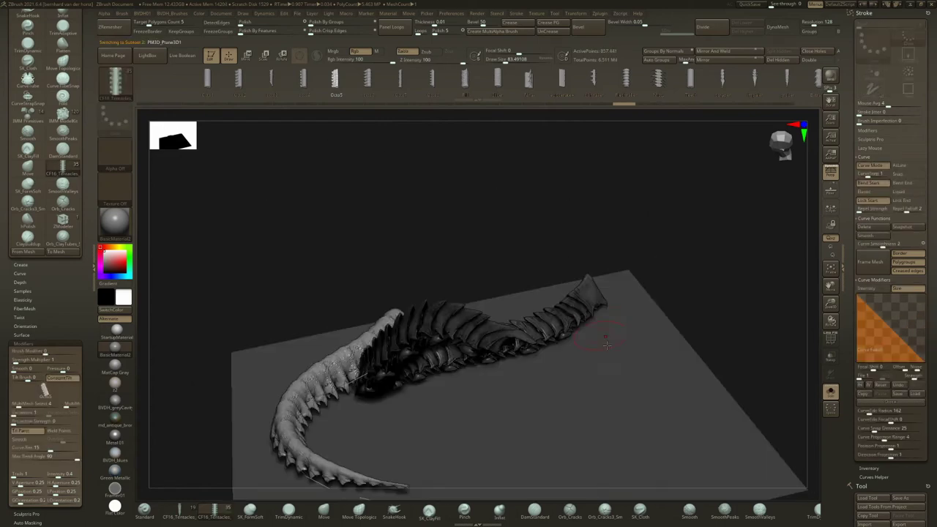
left_click_drag(469, 191, 485, 307)
key("ctrl+z")
key("ctrl+z")
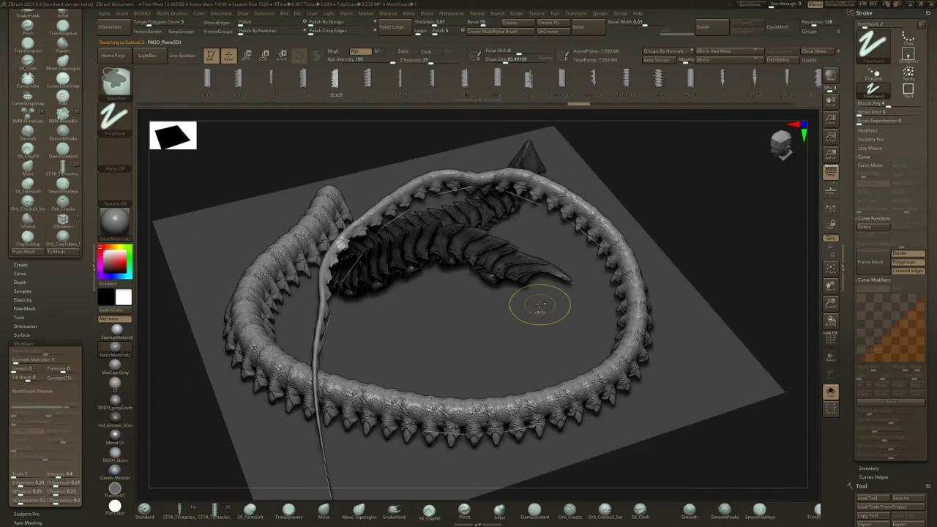
key("ctrl+z")
key("ctrl+z")
key("ctrl+z")
key("ctrl+z")
key("ctrl+z")
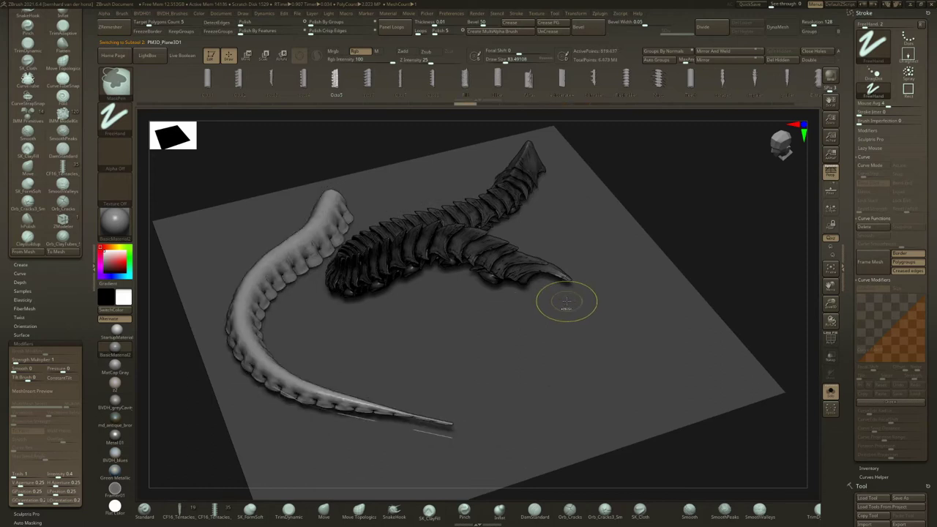
key("ctrl+z")
key("ctrl+z")
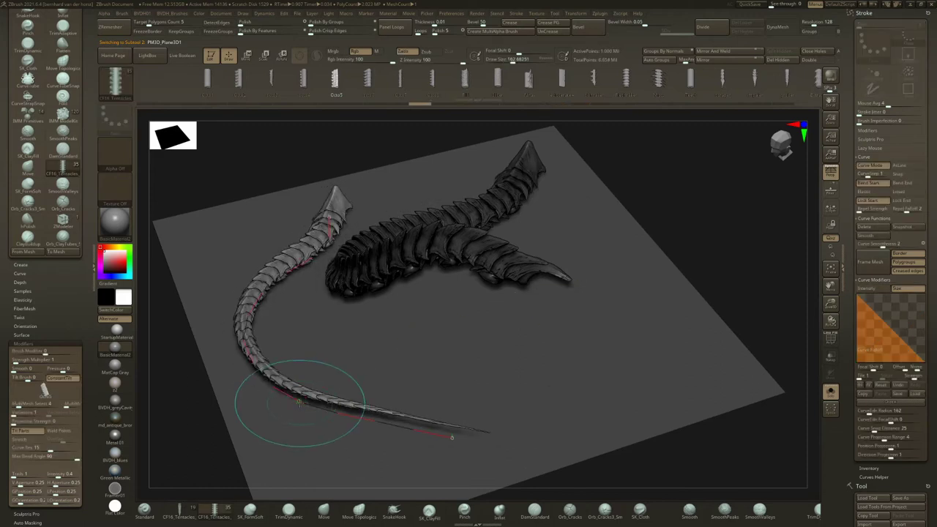
Apply the ribbed mesh to the plane's short tentacle and bend its tip into an S-shaped curl.
left_click(454, 411)
mouse_move(453, 437)
left_mouse_down()
mouse_move(522, 414)
mouse_move(638, 346)
mouse_move(594, 466)
mouse_move(410, 463)
mouse_move(580, 388)
mouse_move(561, 393)
left_mouse_up()
mouse_move(433, 407)
left_mouse_down()
mouse_move(582, 278)
mouse_move(431, 404)
left_mouse_up()
right_click_drag(431, 404, 549, 351)
left_click(578, 340)
right_click_drag(617, 319, 653, 333, "ctrl")
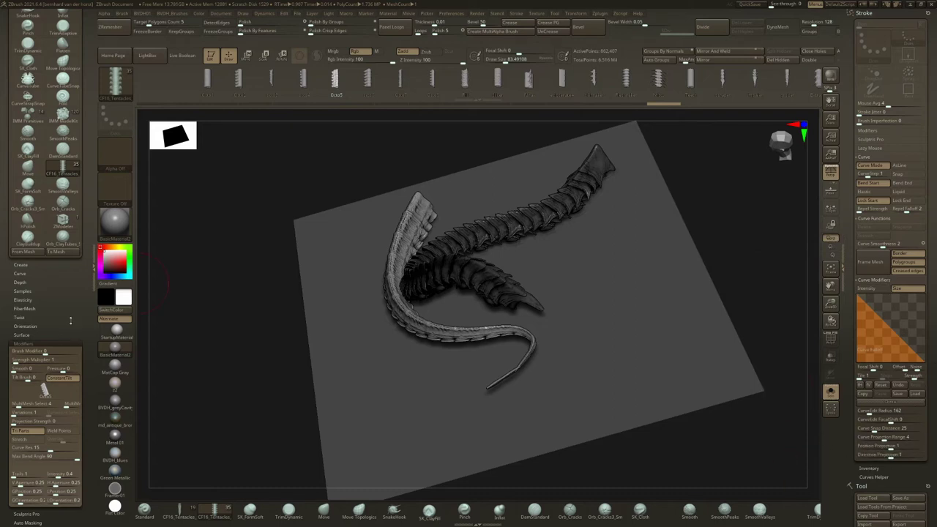
Draw an S-shaped ribbed tentacle on the plane's empty side and pull its tip across beyond the other tentacles.
scroll(66, 300, "down", 3)
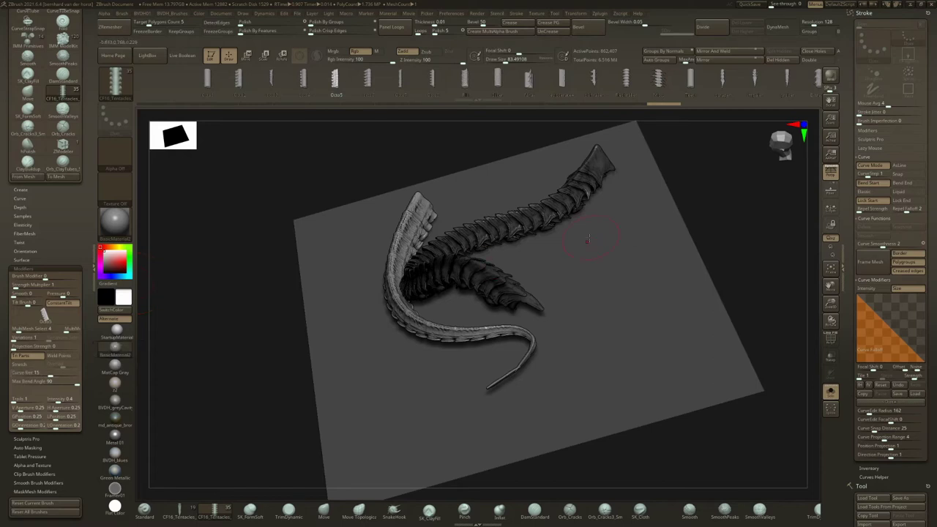
left_click_drag(588, 239, 584, 325)
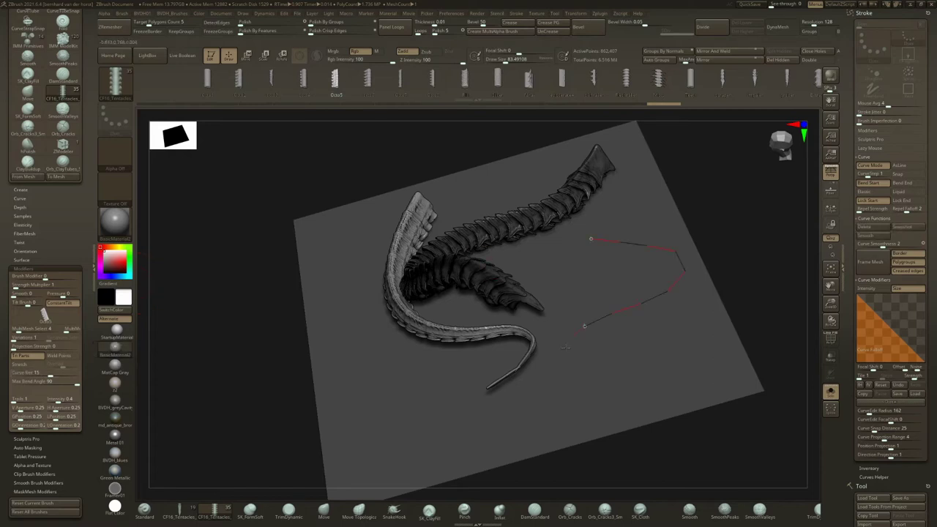
left_click(690, 350)
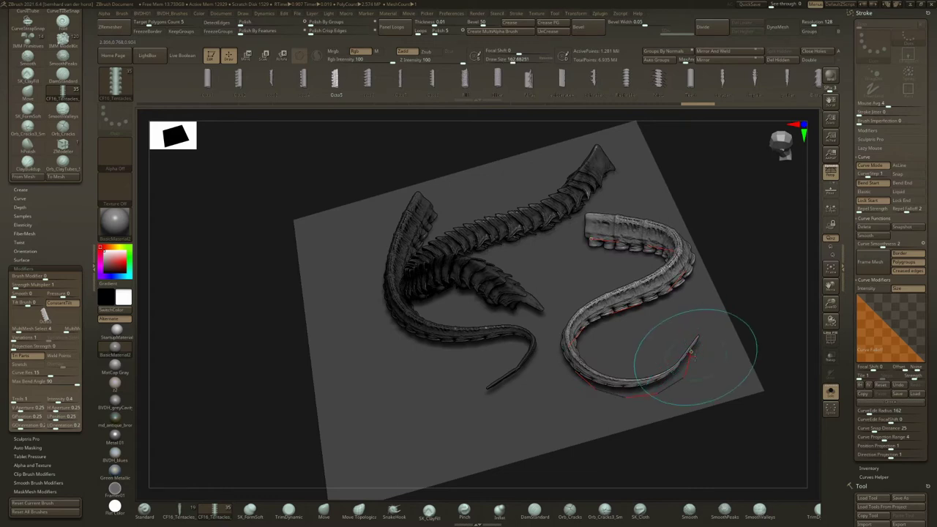
mouse_move(691, 351)
left_mouse_down()
mouse_move(707, 350)
mouse_move(711, 419)
mouse_move(511, 467)
mouse_move(344, 420)
mouse_move(326, 393)
mouse_move(363, 306)
mouse_move(267, 274)
left_mouse_up()
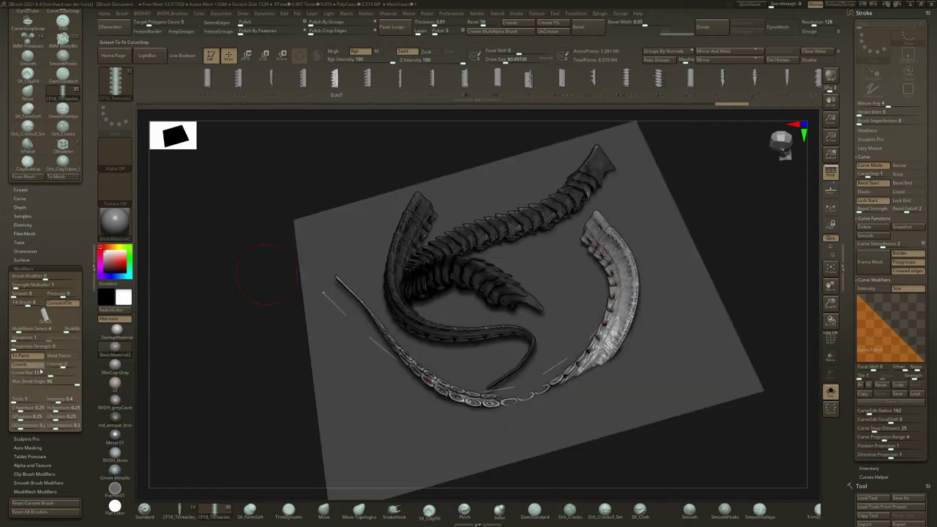
Turn off Stretch, set the Curve Res to 10 and update the ribbed tentacle.
left_click(40, 367)
type("10")
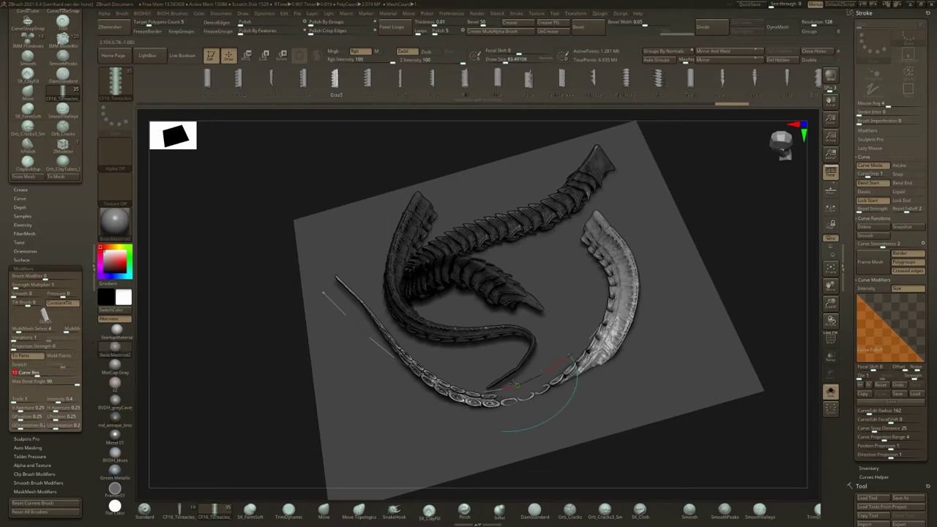
left_click(523, 385)
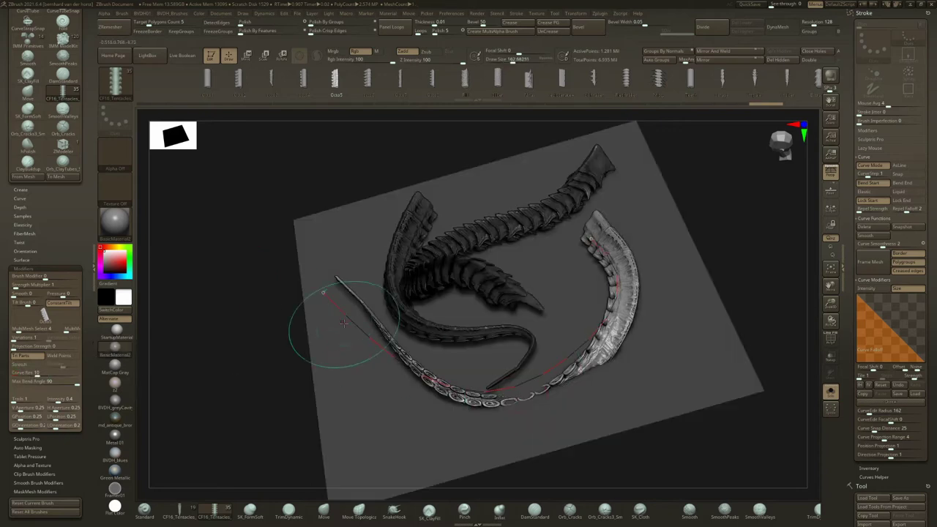
Set the Curve Res to 25 and pull the ribbed tentacle's tip around and back out beyond the plane's edge.
mouse_move(292, 299)
left_mouse_down()
mouse_move(314, 293)
mouse_move(269, 370)
mouse_move(293, 439)
mouse_move(601, 429)
mouse_move(590, 393)
mouse_move(618, 335)
mouse_move(605, 329)
left_mouse_up()
mouse_move(672, 321)
left_mouse_down()
mouse_move(722, 247)
mouse_move(665, 449)
mouse_move(413, 366)
mouse_move(144, 356)
left_mouse_up()
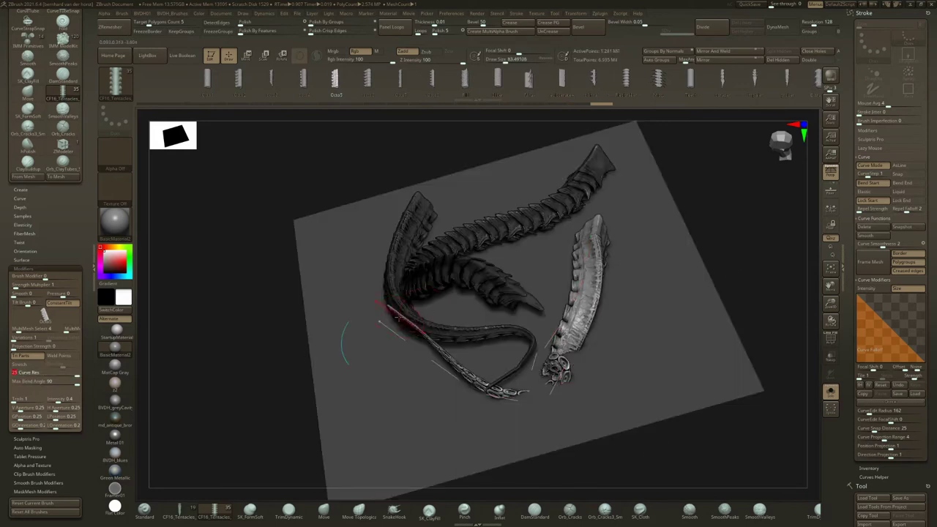
mouse_move(379, 321)
left_mouse_down()
mouse_move(364, 316)
mouse_move(290, 413)
mouse_move(539, 501)
mouse_move(658, 345)
mouse_move(645, 256)
mouse_move(615, 249)
mouse_move(498, 260)
mouse_move(466, 227)
mouse_move(388, 324)
mouse_move(493, 299)
mouse_move(575, 371)
mouse_move(551, 412)
mouse_move(512, 431)
mouse_move(431, 434)
mouse_move(195, 403)
left_mouse_up()
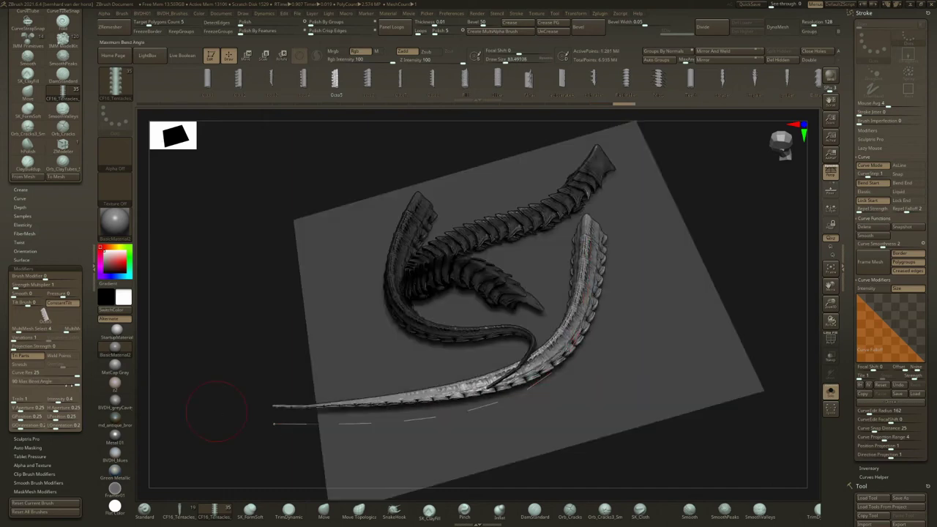
Try a Max Bend Angle of 25 by pulling the ribbed tentacle's tip into a tight loop, and undo the bend.
left_click_drag(79, 383, 31, 383)
left_click(275, 423)
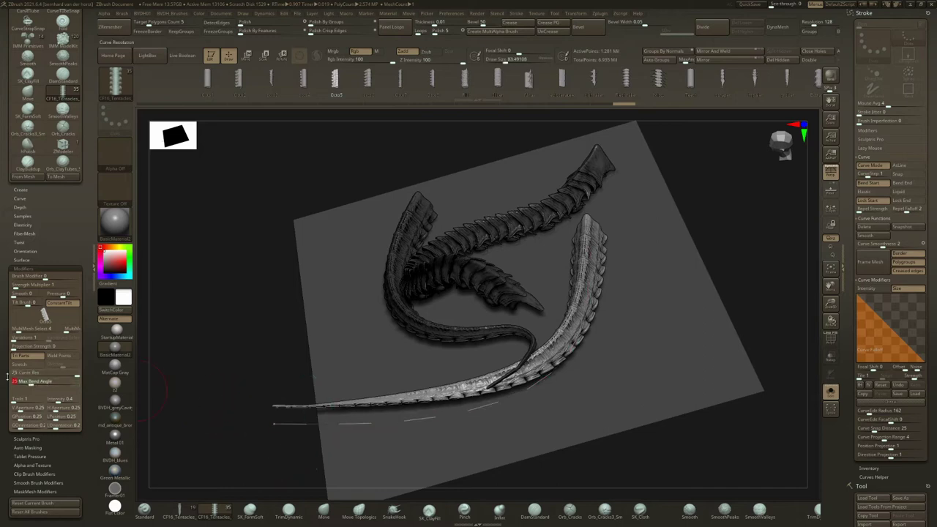
mouse_move(272, 418)
left_mouse_down()
mouse_move(277, 441)
mouse_move(449, 504)
mouse_move(606, 501)
left_mouse_up()
mouse_move(738, 495)
left_mouse_down()
mouse_move(782, 369)
mouse_move(757, 318)
mouse_move(656, 210)
mouse_move(628, 218)
left_mouse_up()
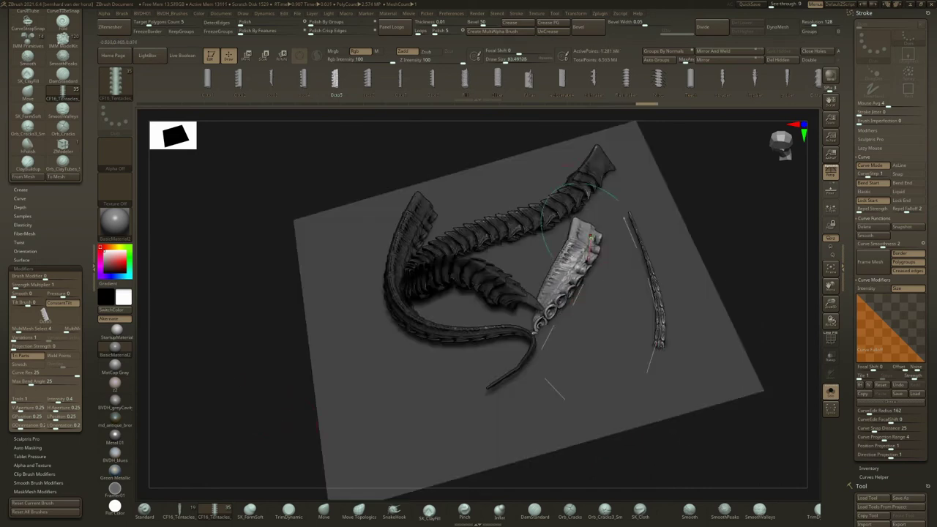
key("ctrl+z")
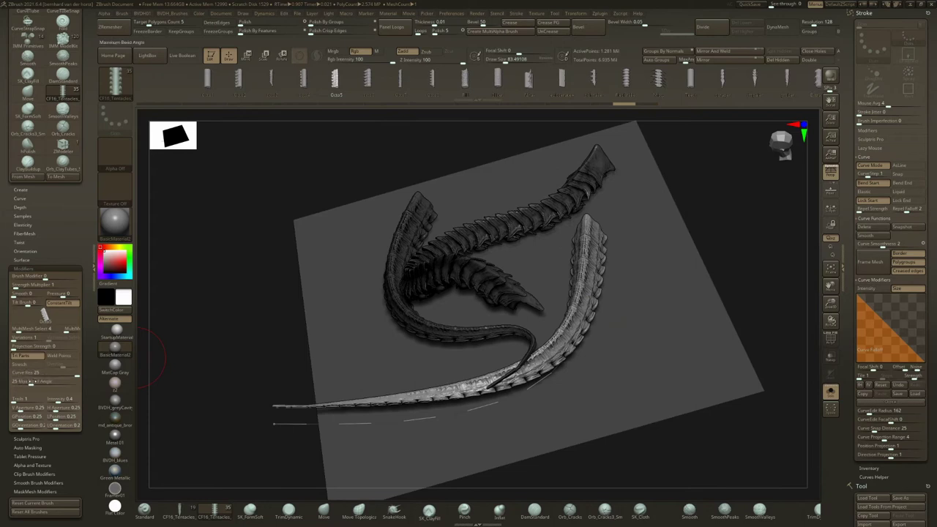
Set the Max Bend Angle to 90 and reshape the ribbed tentacle by pulling its tip.
left_click_drag(40, 382, 92, 383)
mouse_move(266, 420)
left_mouse_down()
mouse_move(330, 459)
mouse_move(533, 446)
mouse_move(519, 373)
mouse_move(672, 257)
mouse_move(769, 302)
mouse_move(596, 448)
mouse_move(451, 319)
mouse_move(555, 302)
mouse_move(445, 360)
mouse_move(320, 318)
mouse_move(245, 327)
left_mouse_up()
mouse_move(550, 366)
right_mouse_down()
mouse_move(556, 353)
mouse_move(529, 341)
mouse_move(572, 378)
right_mouse_up()
left_click(549, 364)
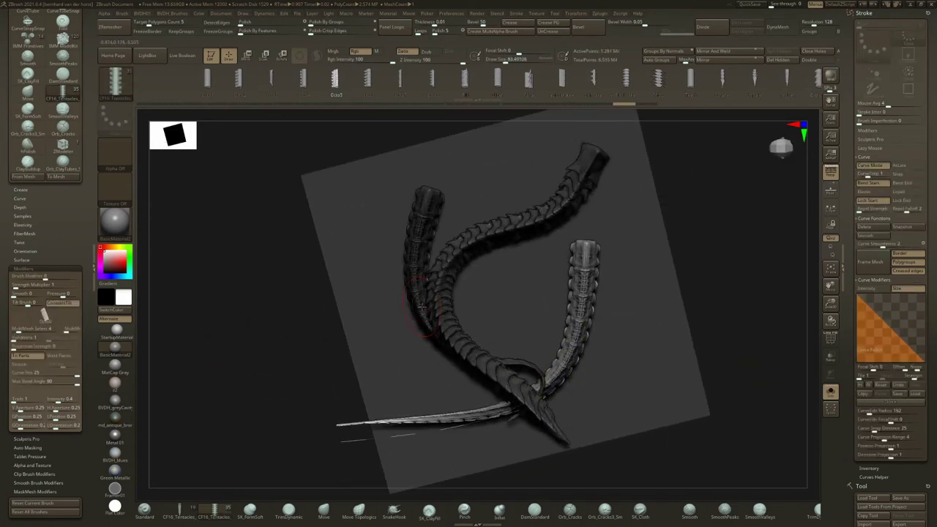
Apply the Slicer mesh to the active tentacle curve and pull its tip out past the plane's edge.
left_click(495, 77)
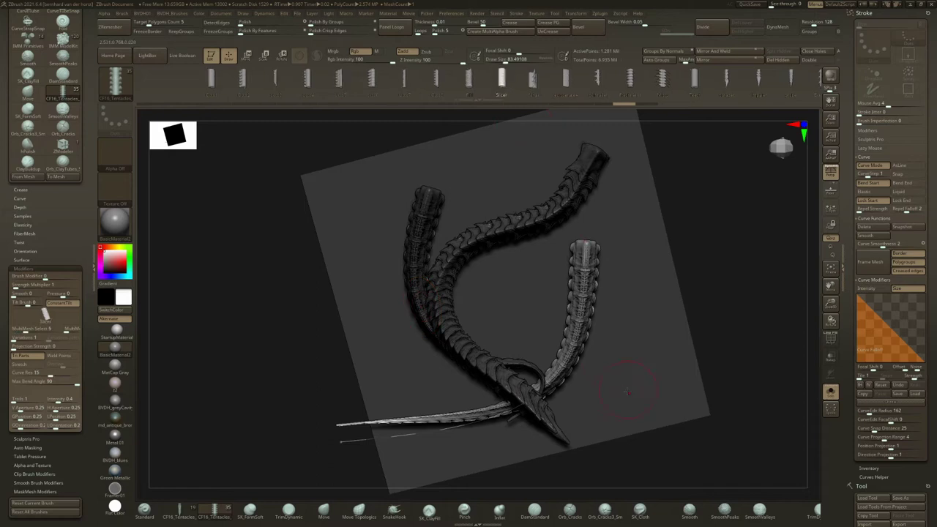
left_click(554, 330)
right_click_drag(556, 297, 516, 359)
left_click_drag(686, 311, 204, 404)
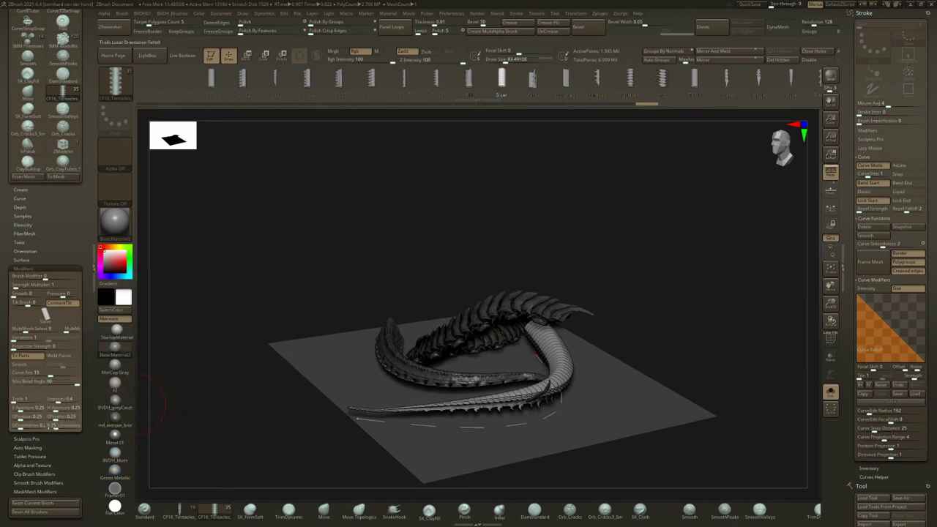
Turn on Stretch, set the Overlap to about -0.02 and update the sliced tentacle.
left_click(30, 367)
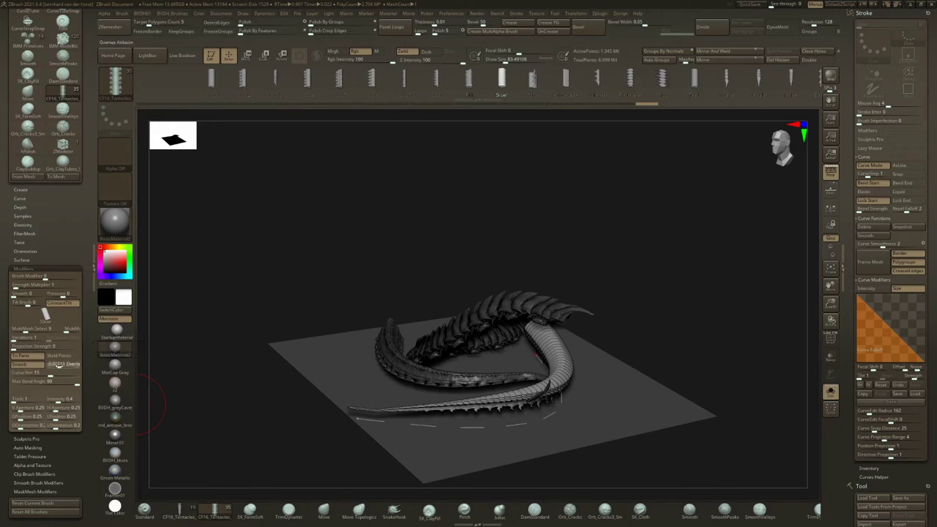
mouse_move(501, 306)
right_mouse_down()
mouse_move(483, 271)
mouse_move(446, 293)
right_mouse_up()
mouse_move(446, 293)
right_mouse_down("ctrl")
mouse_move(464, 351)
mouse_move(481, 364)
right_mouse_up("ctrl")
left_click(488, 354)
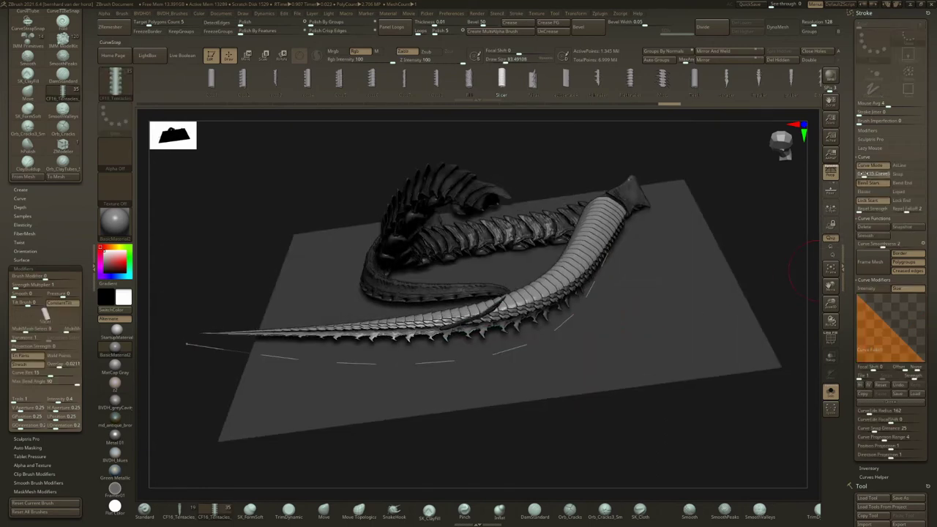
Try CurveStep values of about 0.32 and 2 on the sliced tentacle, updating its mesh for each.
left_click(864, 174)
left_click(521, 346)
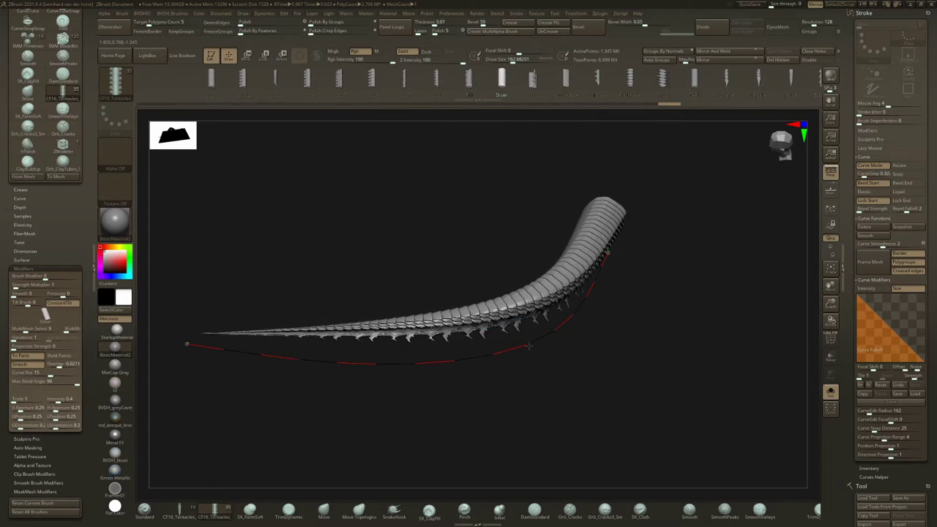
left_click_drag(537, 349, 539, 349)
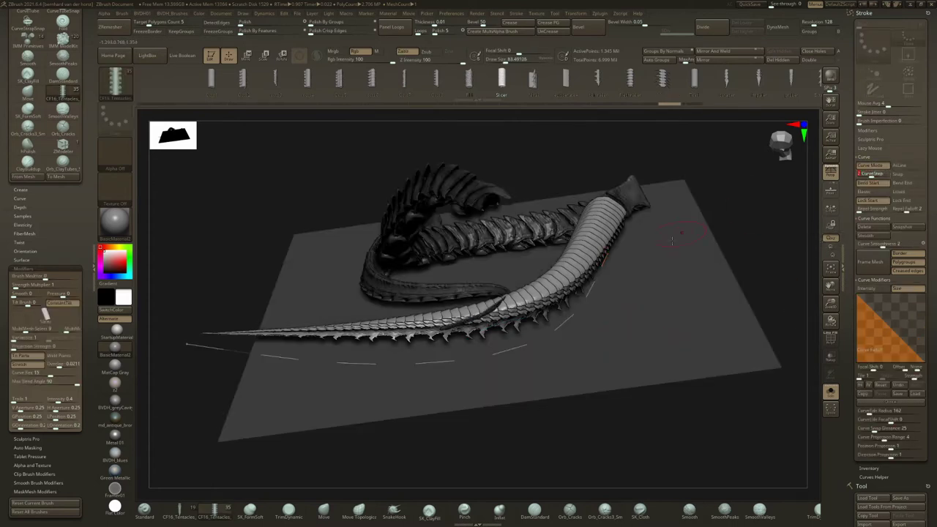
left_click_drag(564, 313, 564, 325)
left_click_drag(481, 359, 481, 360)
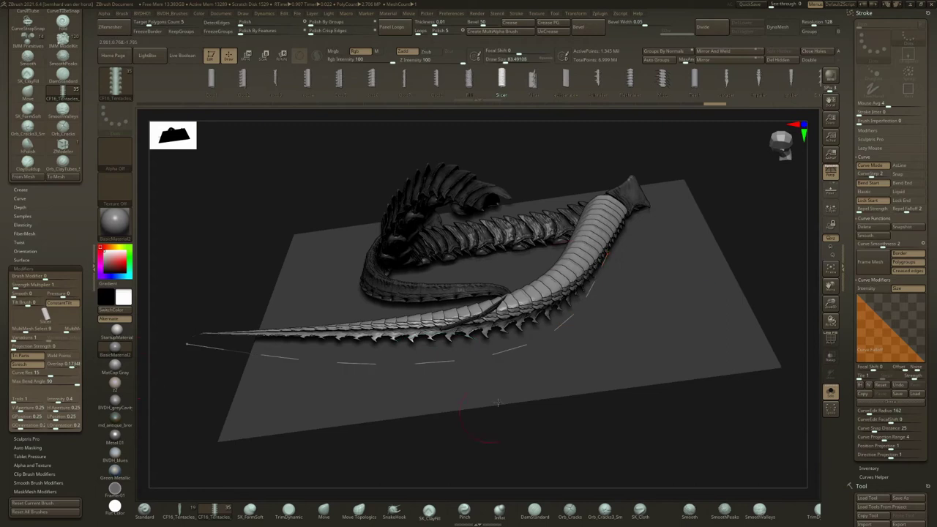
Set the Overlap to about 0.24 and the CurveStep to 1, updating the sliced tentacle's mesh.
left_click(515, 348)
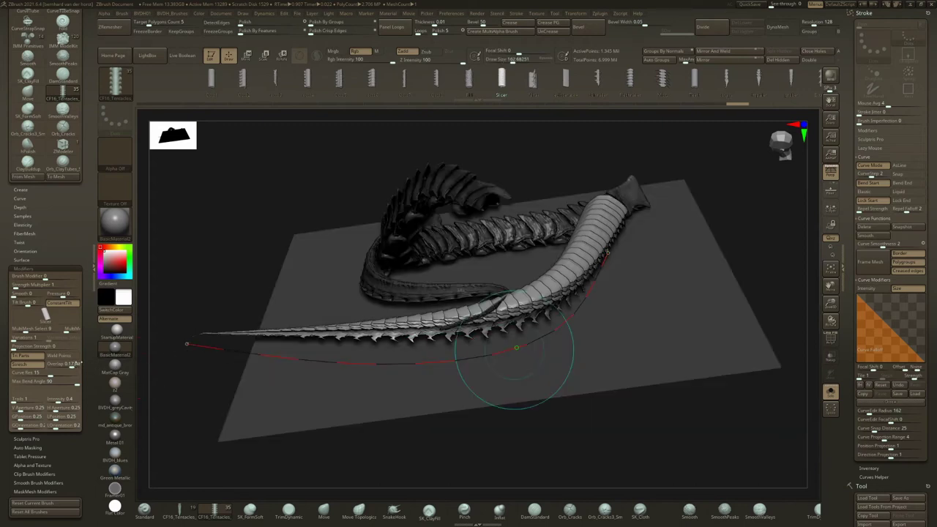
left_click(538, 339)
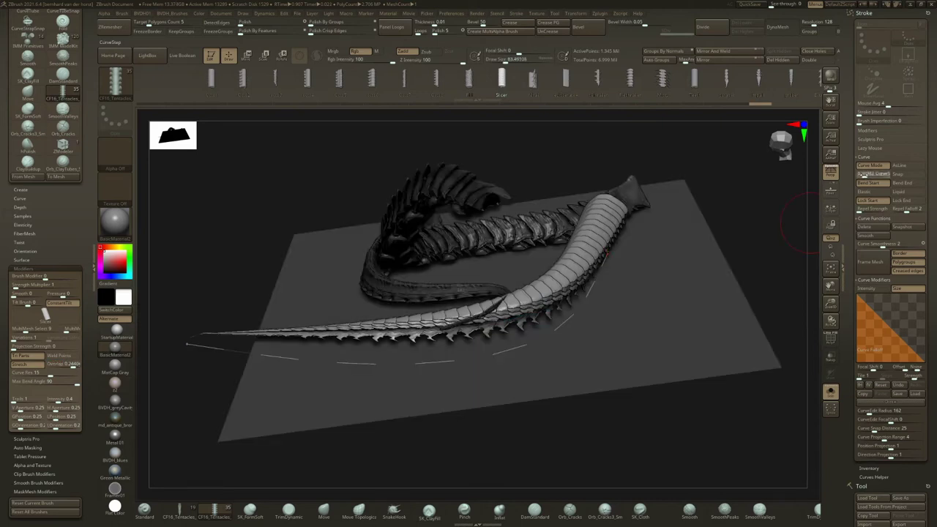
left_click(533, 342)
left_click_drag(650, 290, 594, 320)
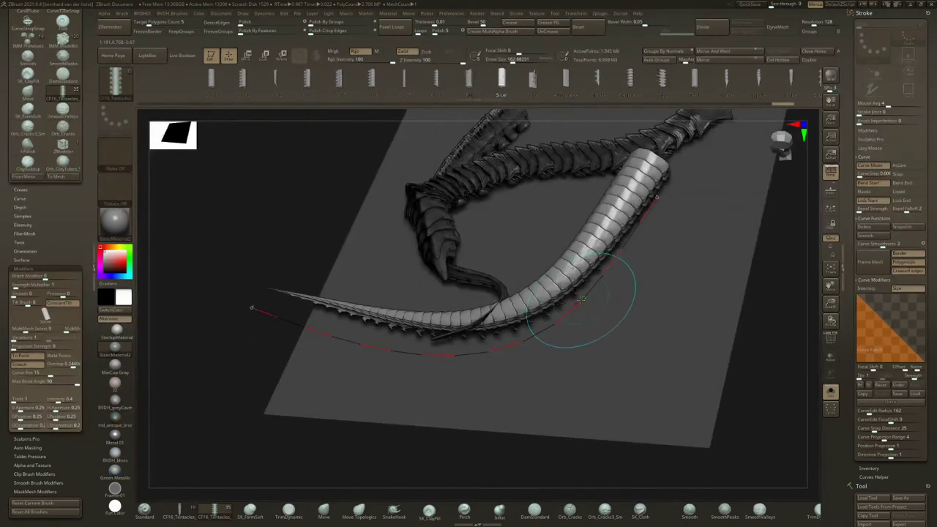
left_click(584, 300)
left_click_drag(492, 364, 562, 326)
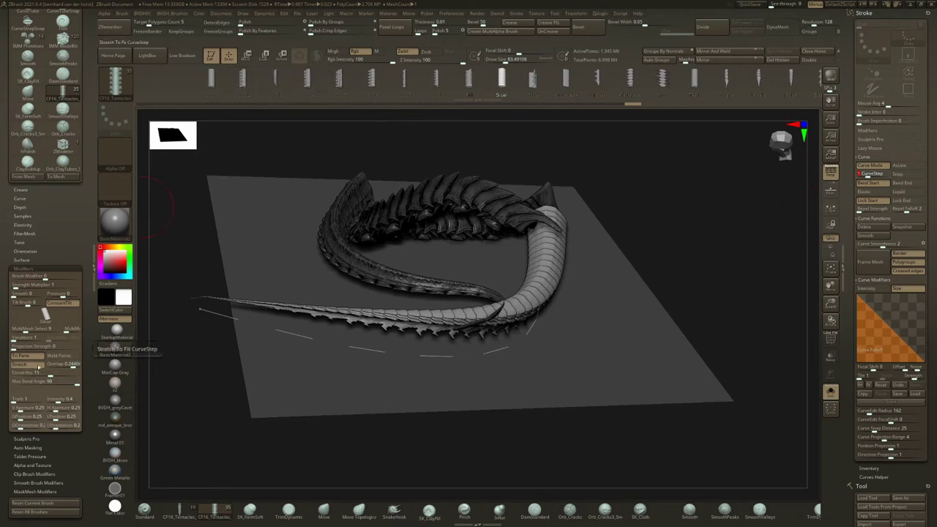
Turn off Stretch and update the sliced tentacle so its segments are no longer fitted to the curve step.
left_click(36, 365)
left_click(511, 355)
right_click_drag(604, 350, 609, 299)
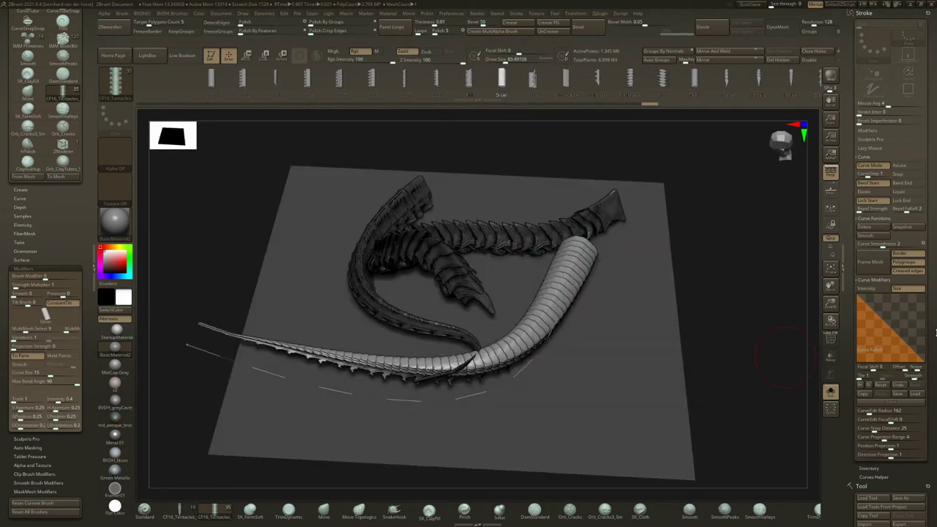
Enable Snap for the curve and pull the sliced tentacle's tip back across the neighbouring tentacles.
scroll(936, 307, "down", 5)
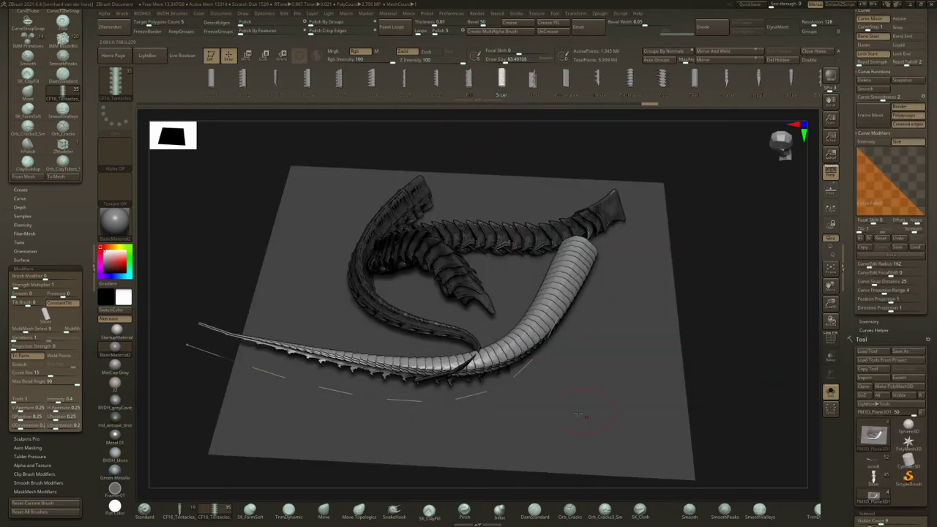
right_click_drag(557, 415, 548, 445)
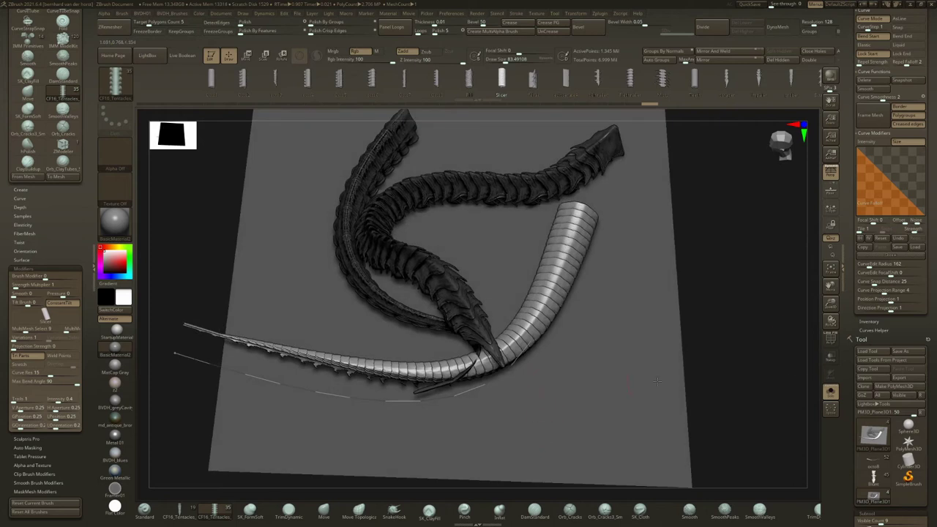
scroll(935, 284, "up", 5)
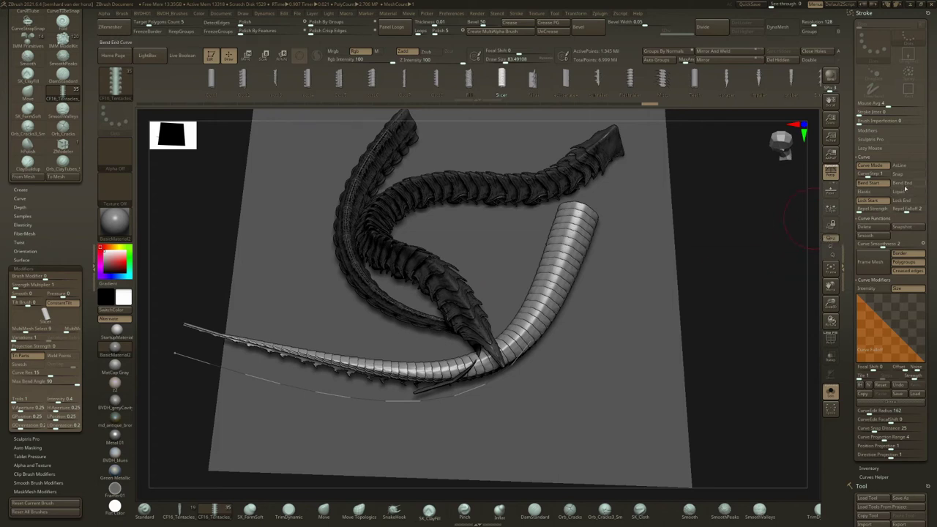
left_click(908, 173)
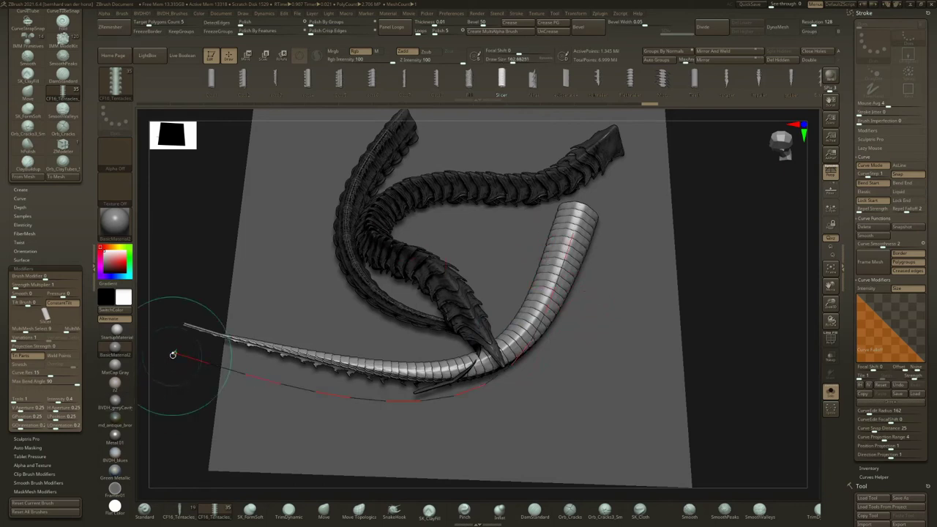
mouse_move(173, 351)
left_mouse_down()
mouse_move(444, 170)
mouse_move(368, 126)
mouse_move(324, 131)
mouse_move(444, 186)
left_mouse_up()
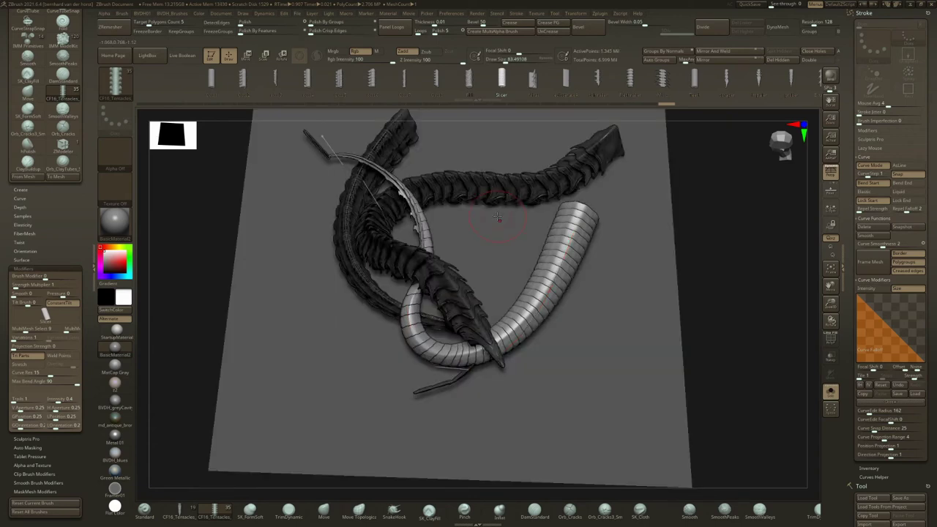
left_click_drag(502, 217, 410, 257, "alt")
left_click_drag(573, 255, 519, 293)
left_click_drag(322, 317, 228, 326)
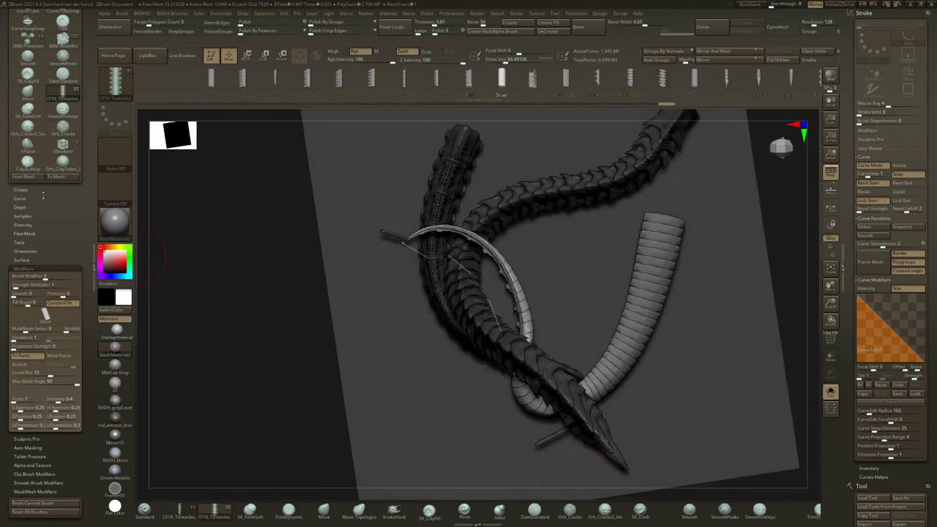
Show the brush Depth settings and lower Imbed to 33 and on to 14, updating the snapped tentacle.
left_click(21, 208)
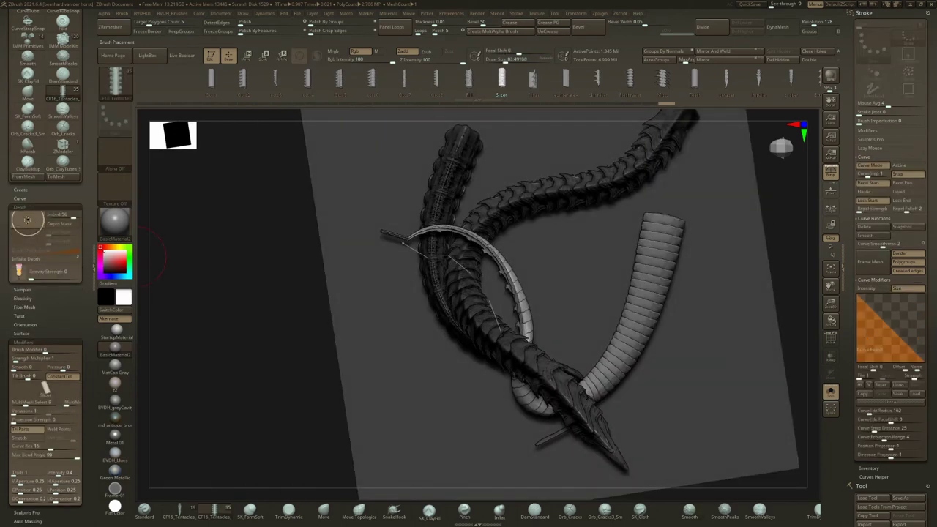
left_click(551, 382)
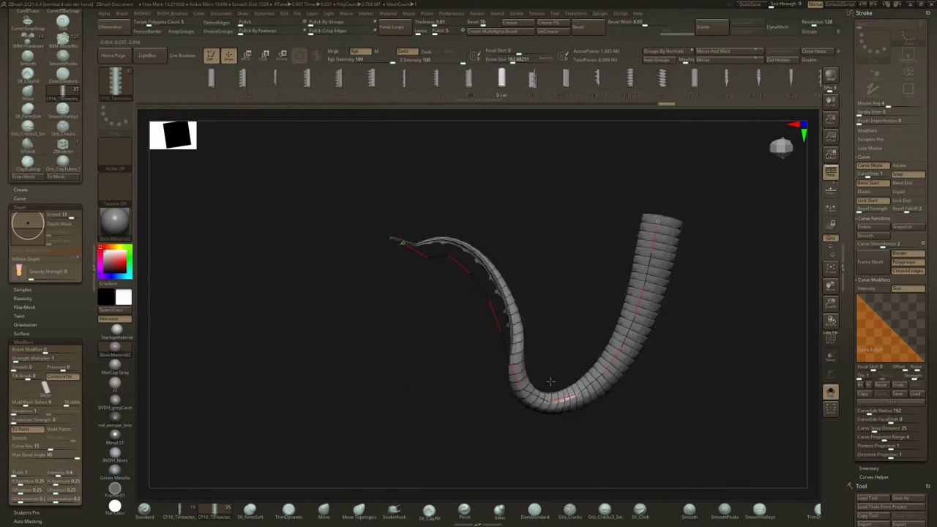
key("alt+s")
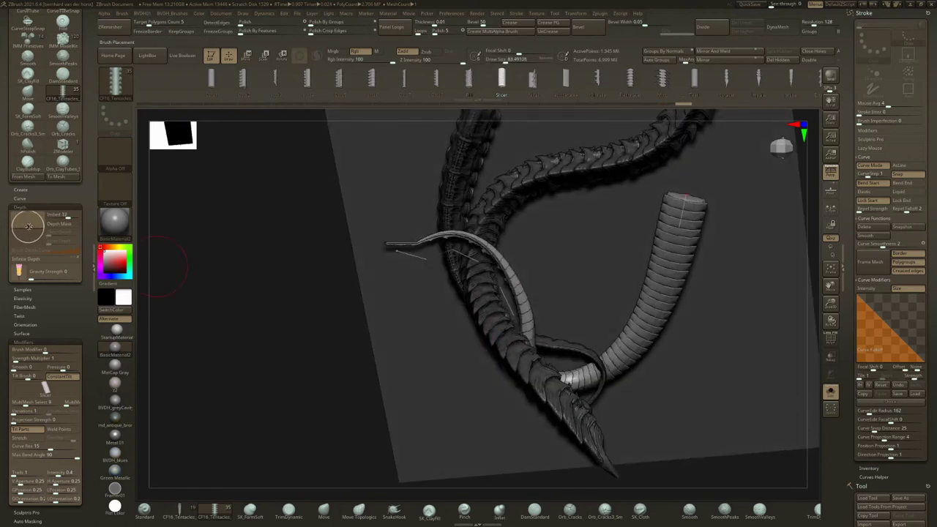
key("alt+s")
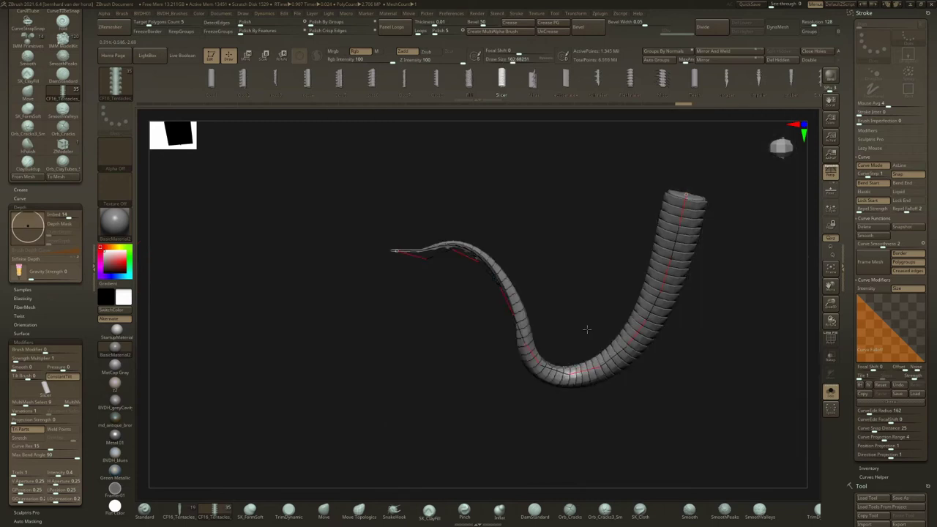
key("alt+s")
Pull the snapped tentacle's tip over the other tentacles and down towards the plane's edge.
left_click_drag(582, 324, 531, 267)
mouse_move(432, 189)
left_mouse_down()
mouse_move(396, 254)
mouse_move(402, 329)
mouse_move(427, 404)
mouse_move(464, 390)
left_mouse_up()
key("alt+s")
left_click_drag(475, 357, 805, 296)
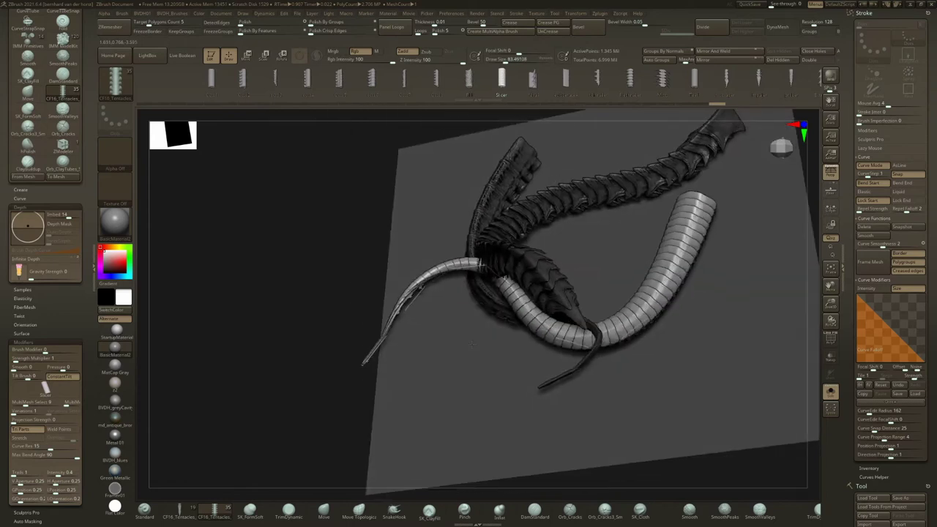
Try to curl the tentacle's tip up and around over the other tentacles, and undo the move.
mouse_move(362, 361)
left_mouse_down()
mouse_move(350, 360)
mouse_move(369, 242)
left_mouse_up()
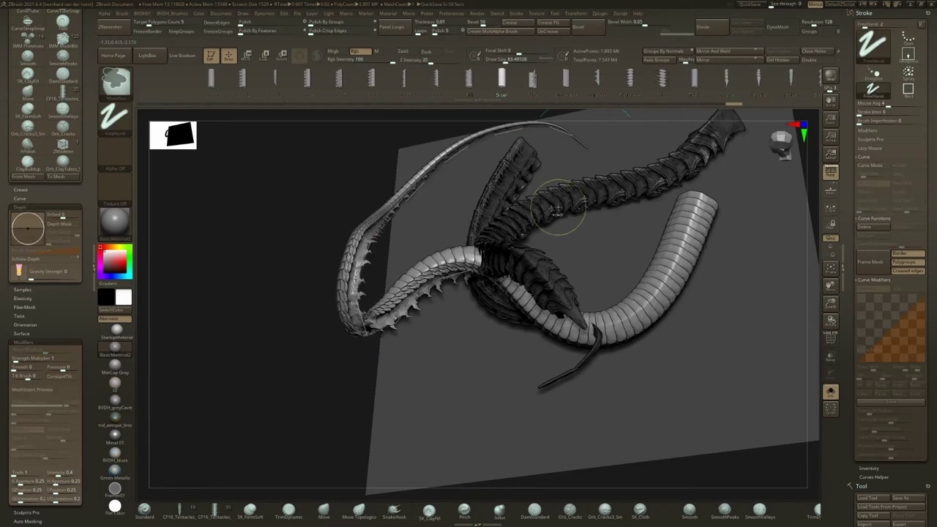
mouse_move(557, 207)
right_mouse_down("ctrl")
mouse_move(529, 221)
mouse_move(540, 199)
mouse_move(541, 330)
mouse_move(560, 292)
right_mouse_up("ctrl")
key("ctrl+z")
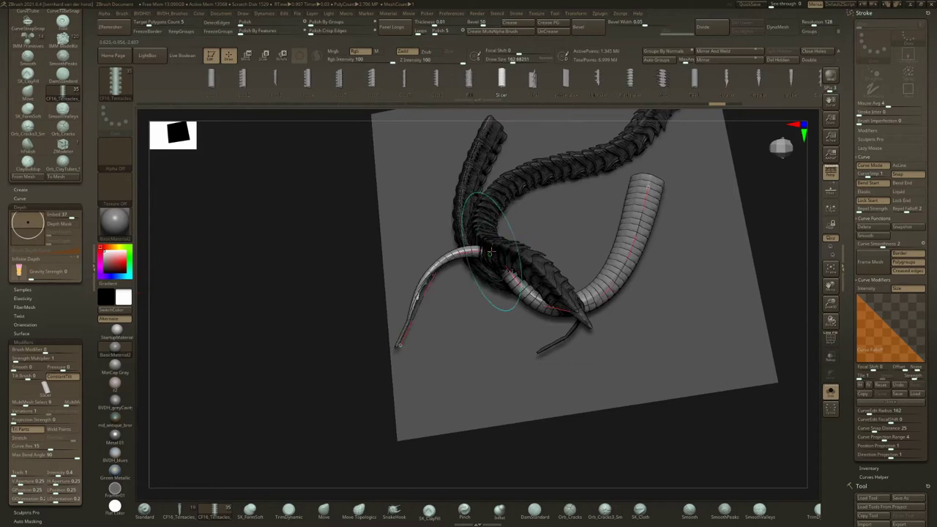
Set Imbed to 37, update the tentacle and pull its tip back across to beside its own base.
left_click(496, 254)
mouse_move(401, 343)
left_mouse_down()
mouse_move(404, 287)
mouse_move(490, 171)
mouse_move(638, 176)
left_mouse_up()
left_click_drag(586, 276, 553, 318, "alt")
Turn off Solo to display the other subtools around the plane.
key("ctrl")
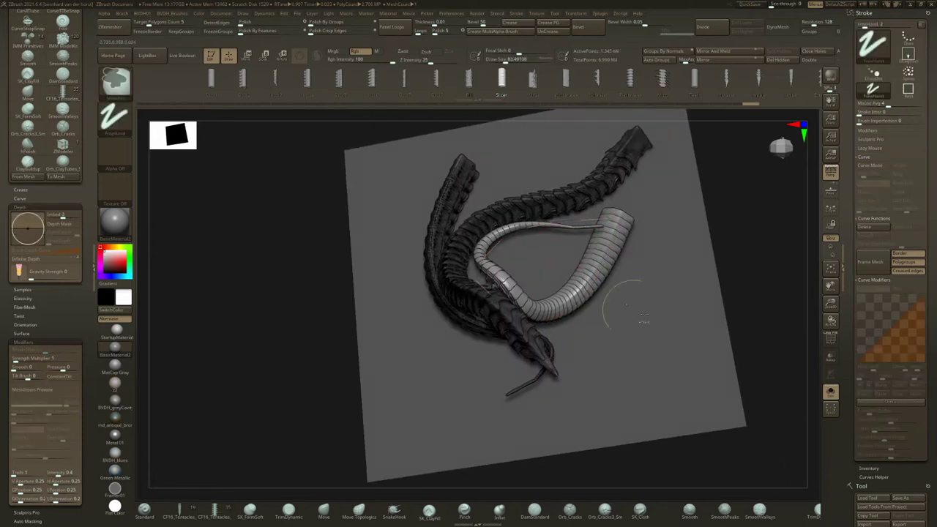
left_click(830, 392)
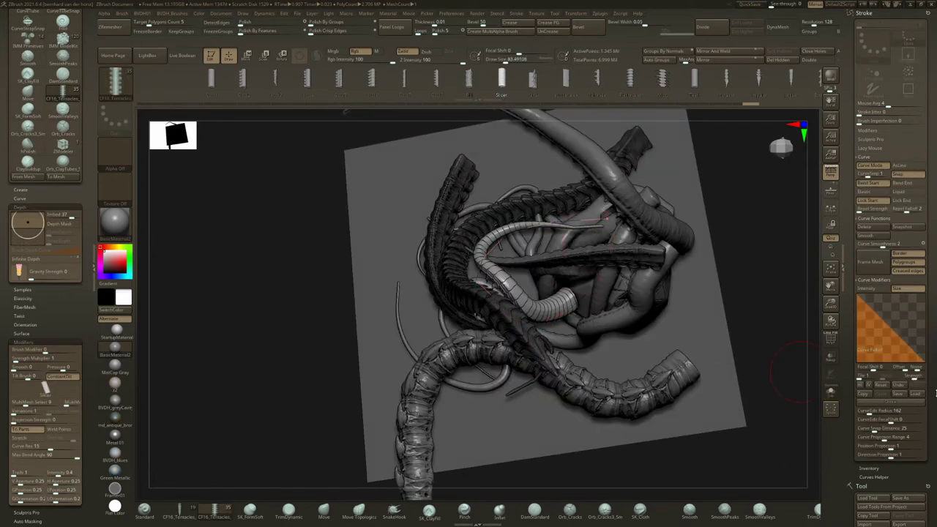
Hide the other visible subtools in the list so only the plane and its drawn tentacles are displayed.
left_click_drag(934, 366, 935, 275)
scroll(934, 264, "up", 2)
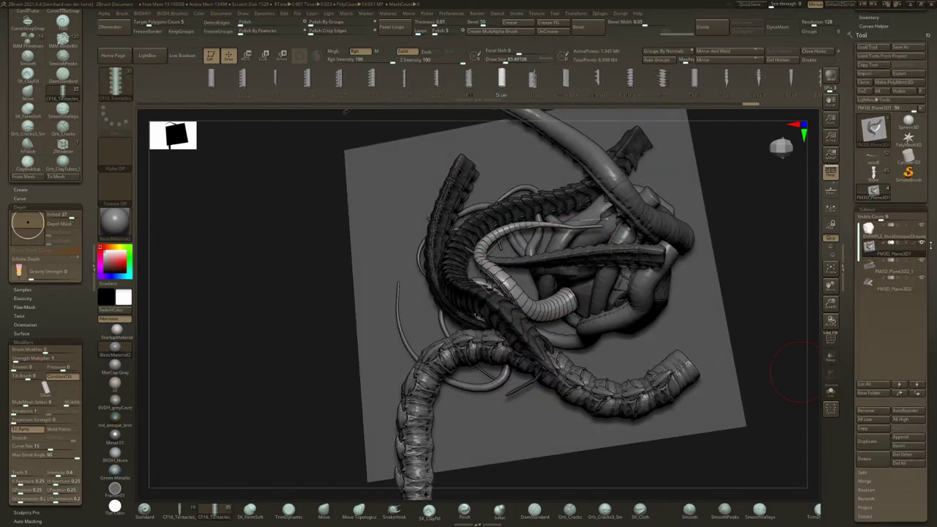
left_click(923, 283)
left_click(923, 281)
left_click(923, 226)
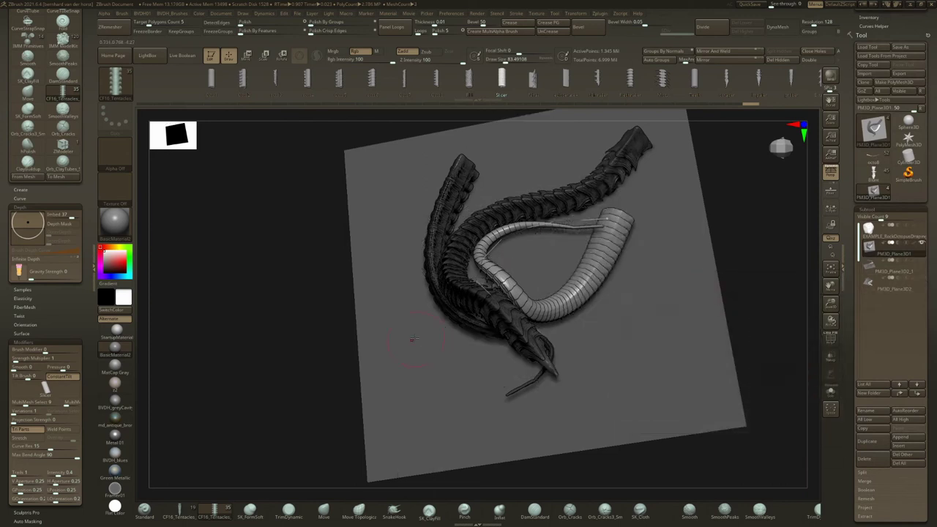
right_click_drag(727, 444, 717, 333)
right_click_drag(492, 356, 531, 361)
left_click_drag(530, 360, 443, 218)
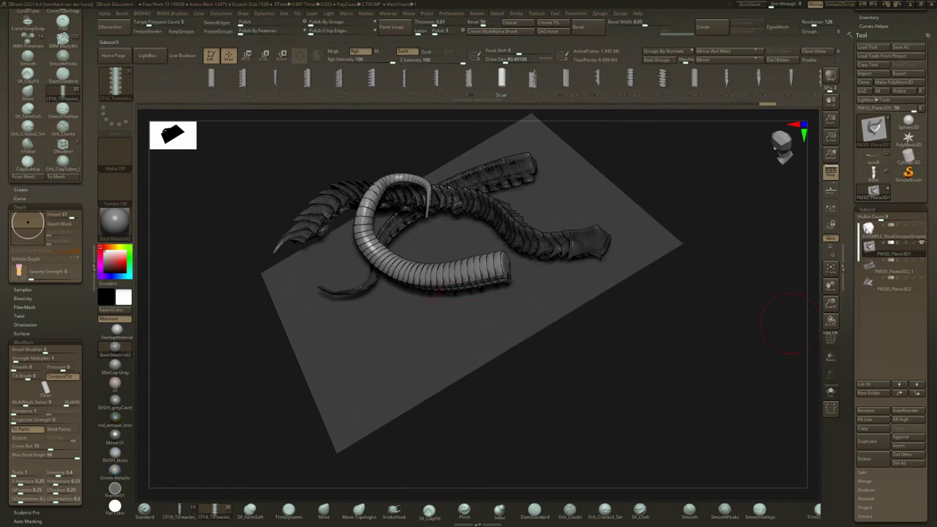
Switch to the EXAMPLE_RockOctopusDraping subtool and display the rock alone without the plane and its tentacles.
left_click(868, 230)
left_click_drag(747, 229, 787, 245)
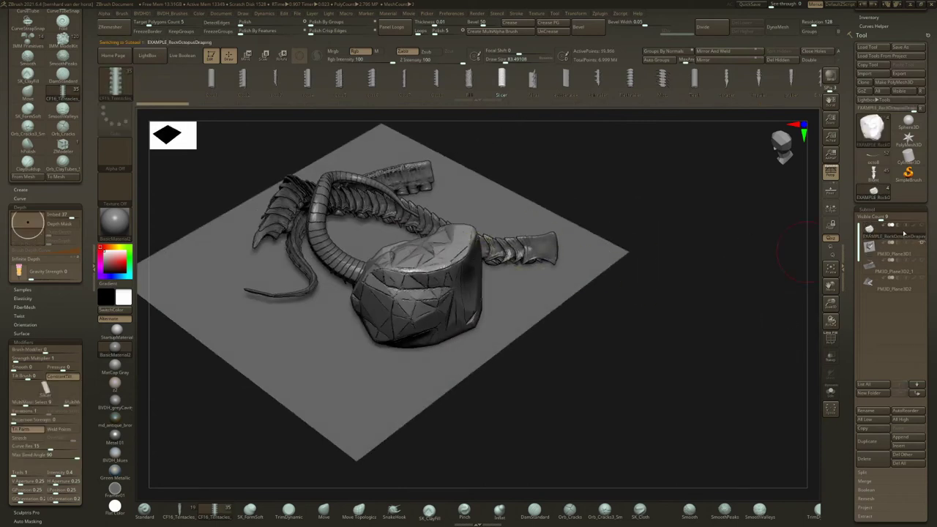
left_click(923, 226)
left_click_drag(622, 268, 504, 253)
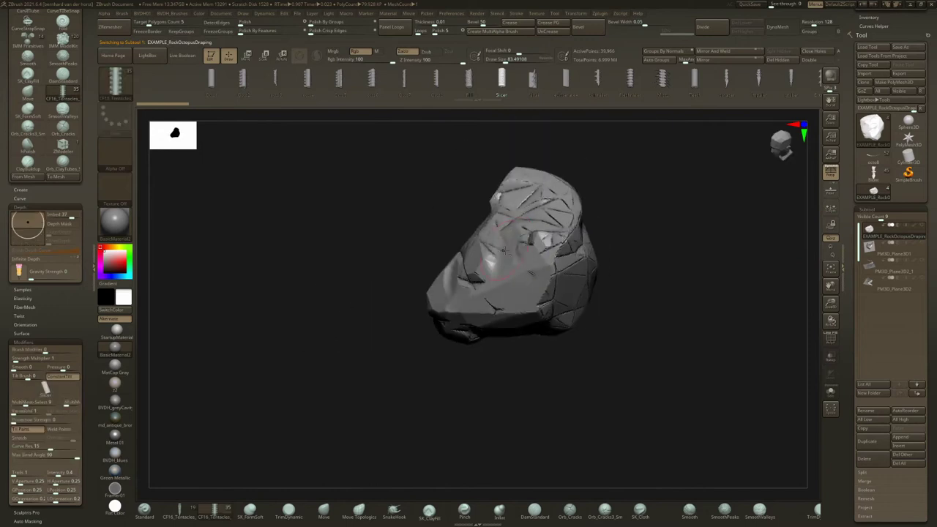
Choose the spiny segmented tentacle mesh, adjust the draw size and draw a tentacle across the rock's surface.
left_click(663, 81)
key("space")
left_click(510, 280)
right_click_drag(512, 219, 535, 217)
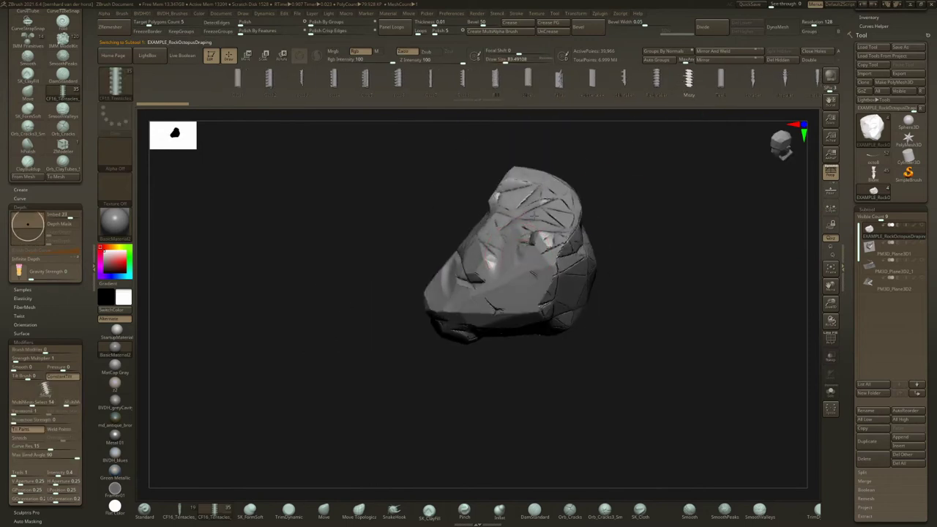
left_click_drag(536, 216, 548, 207)
mouse_move(383, 293)
left_mouse_down()
mouse_move(344, 294)
mouse_move(386, 298)
mouse_move(375, 299)
mouse_move(386, 307)
mouse_move(387, 295)
mouse_move(382, 300)
left_mouse_up()
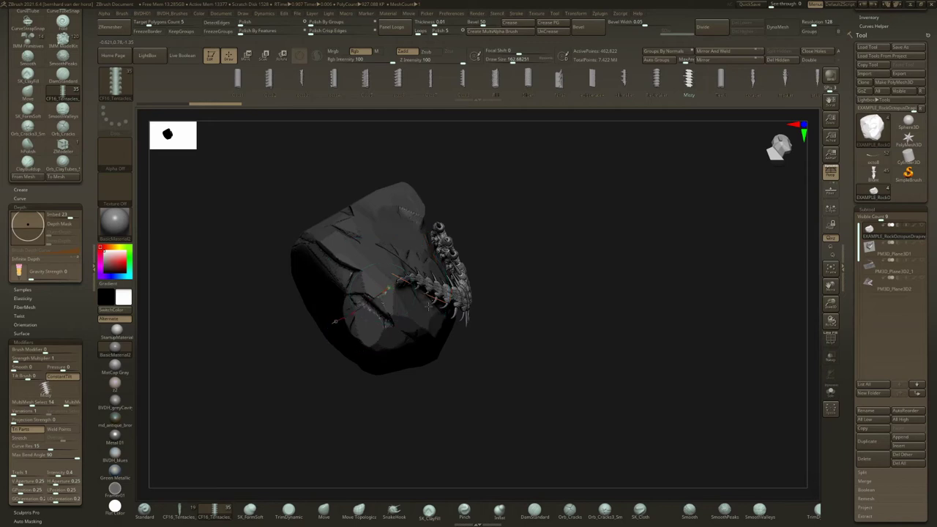
Pull the spiny tentacle's tip off the rock and up into the air.
left_click_drag(334, 320, 399, 142)
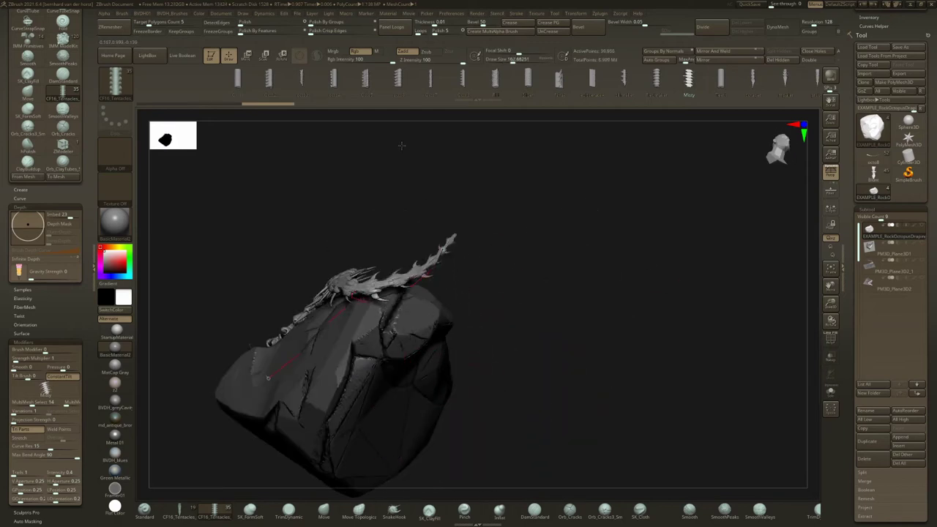
mouse_move(437, 204)
left_mouse_down()
mouse_move(418, 116)
mouse_move(353, 111)
left_mouse_up()
left_click_drag(337, 147, 263, 150)
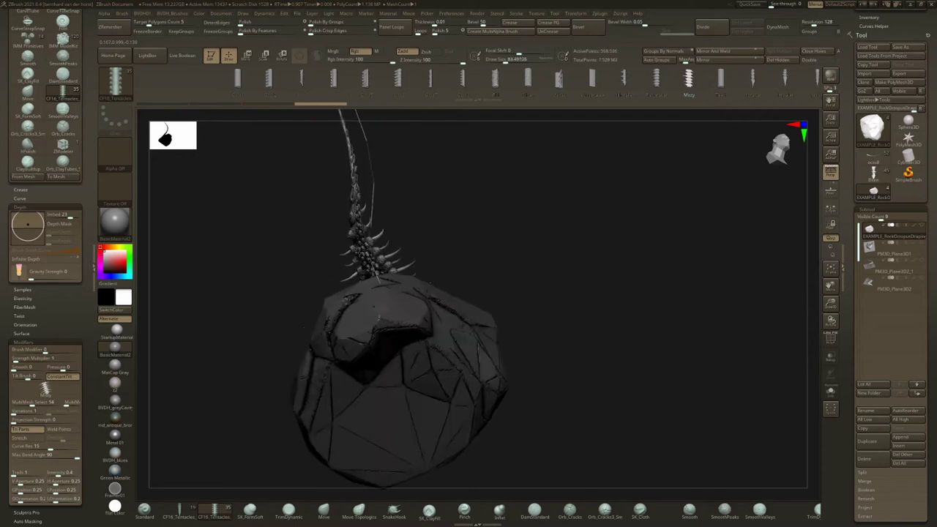
Examine from several angles how the spiny tentacle rests on the rock and rises off it.
mouse_move(372, 318)
right_mouse_down()
mouse_move(408, 318)
mouse_move(416, 268)
right_mouse_up()
mouse_move(418, 269)
left_mouse_down()
mouse_move(354, 331)
mouse_move(352, 249)
mouse_move(522, 149)
mouse_move(563, 162)
left_mouse_up()
right_click_drag(562, 296, 482, 266)
mouse_move(481, 265)
left_mouse_down()
mouse_move(455, 286)
mouse_move(439, 271)
left_mouse_up()
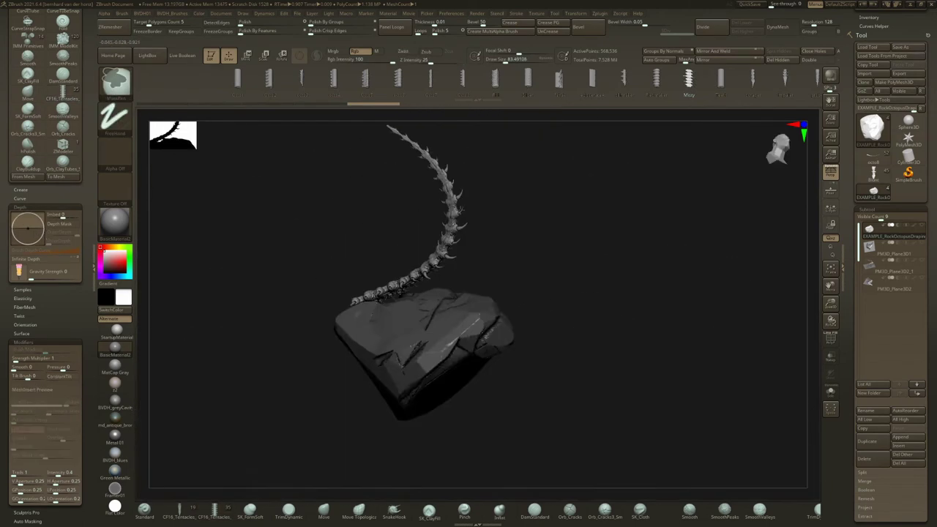
left_click_drag(439, 271, 397, 235)
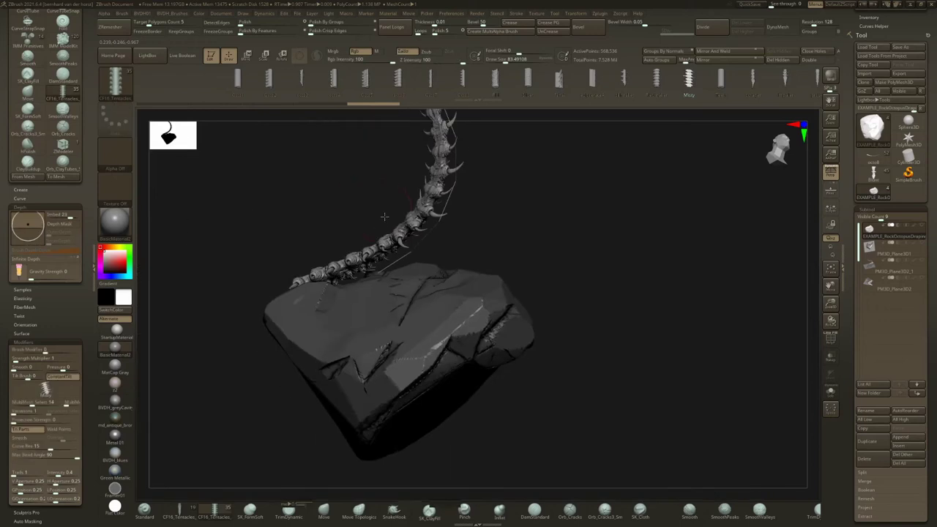
left_click_drag(424, 293, 390, 331)
left_click_drag(489, 273, 459, 168)
Switch to the 19-mesh tentacle brush and replace the spiny tentacle with its first octopus mesh with suckers.
left_click(239, 78)
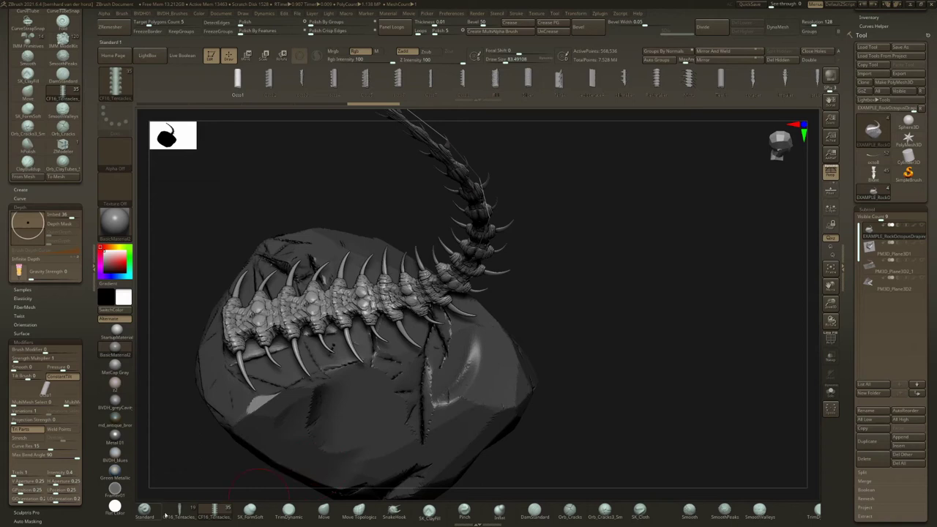
left_click(176, 516)
left_click(219, 77)
right_click_drag(471, 282, 476, 261)
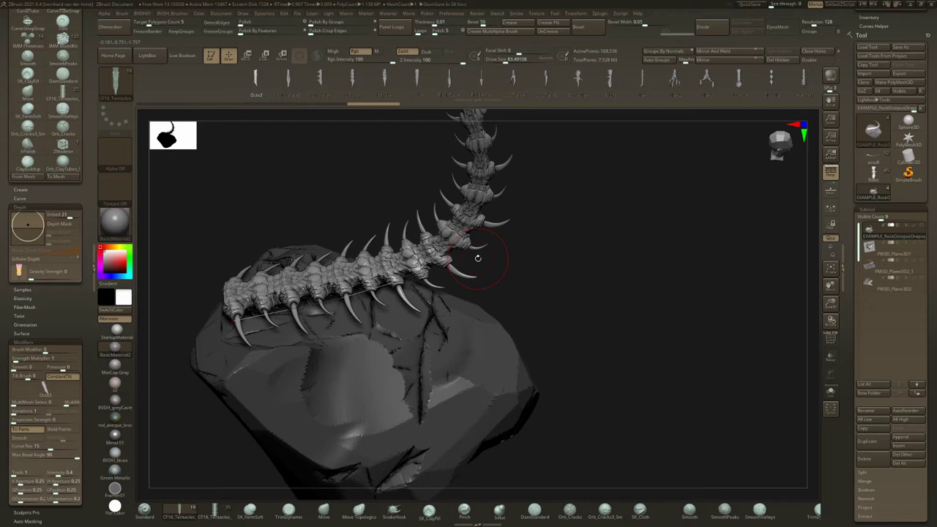
left_click(351, 298)
right_click_drag(355, 304, 523, 377)
left_click_drag(523, 381, 506, 251)
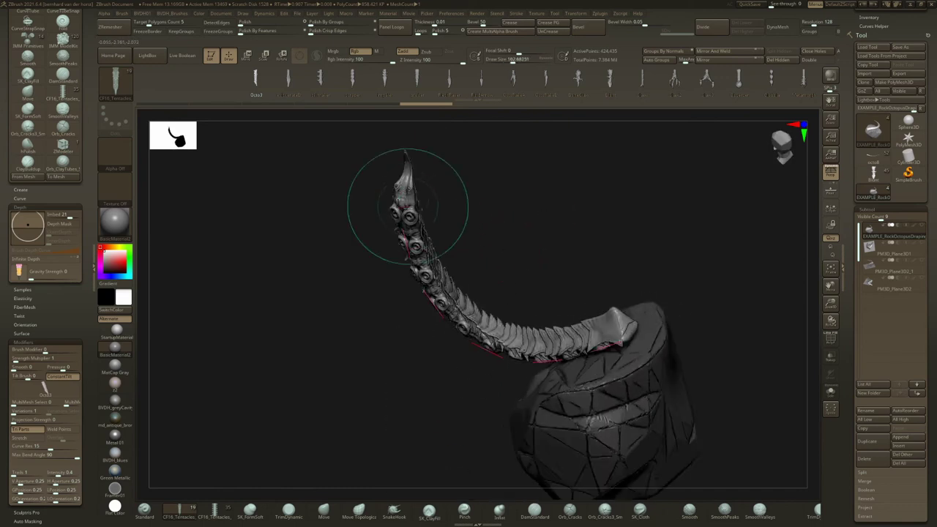
Pull the octopus tentacle's tip down beside the rock and around beneath it.
mouse_move(393, 188)
left_mouse_down()
mouse_move(334, 361)
mouse_move(358, 461)
mouse_move(395, 483)
mouse_move(410, 474)
left_mouse_up()
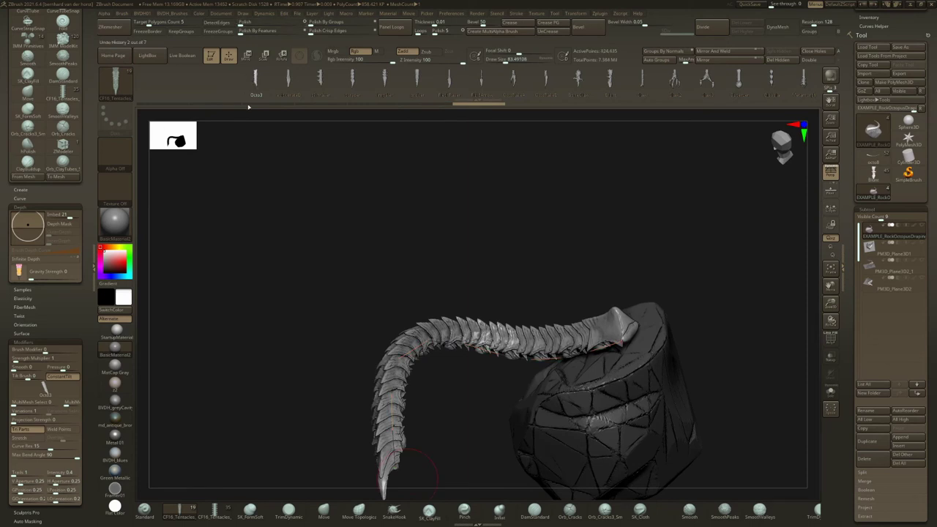
left_click(212, 511)
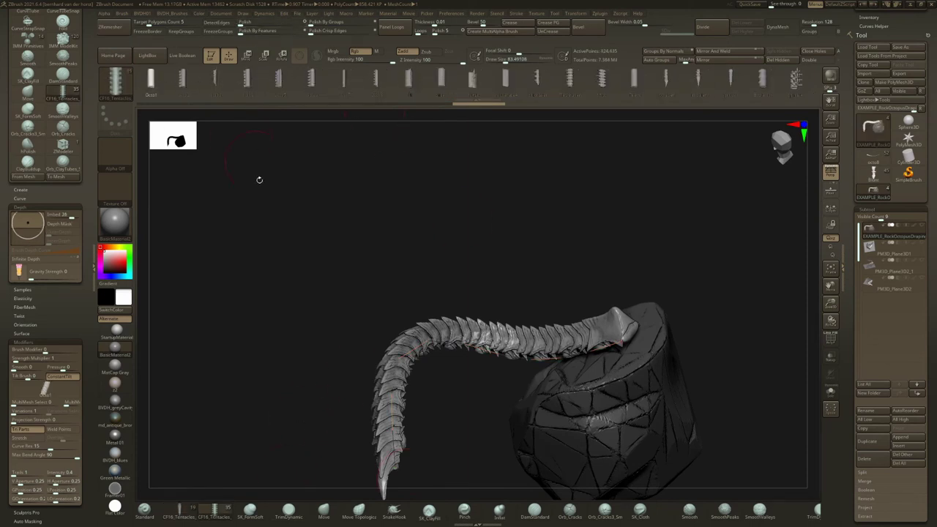
left_click(183, 515)
left_click_drag(440, 473, 431, 326, "alt")
mouse_move(415, 374)
left_mouse_down()
mouse_move(568, 377)
mouse_move(601, 364)
left_mouse_up()
Replace the tentacle with the brush's second, toothed mesh and pull its tip up and away from the rock.
left_click(183, 79)
left_click(500, 222)
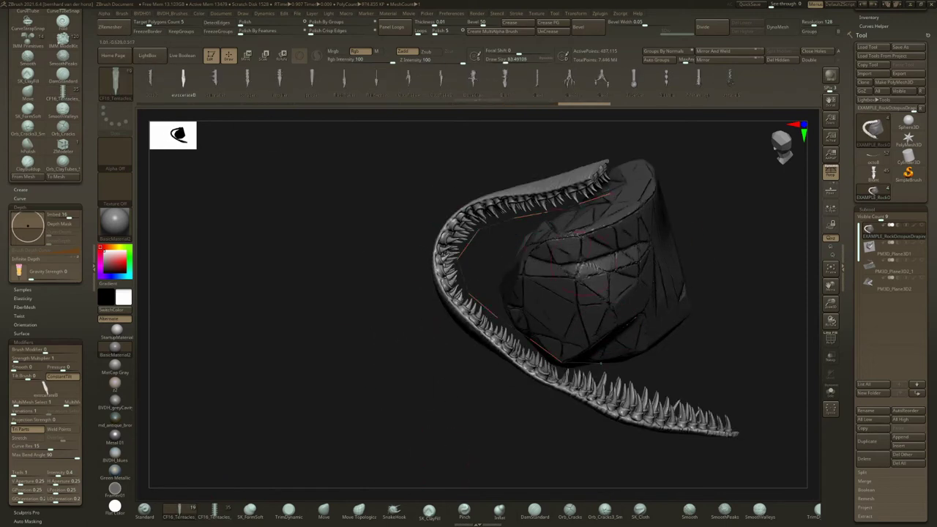
right_click_drag(604, 269, 593, 347)
mouse_move(594, 346)
left_mouse_down()
mouse_move(635, 309)
mouse_move(649, 240)
mouse_move(683, 199)
left_mouse_up()
Reduce the draw size to about 48.65 and update the toothed tentacle along its curve.
key("space")
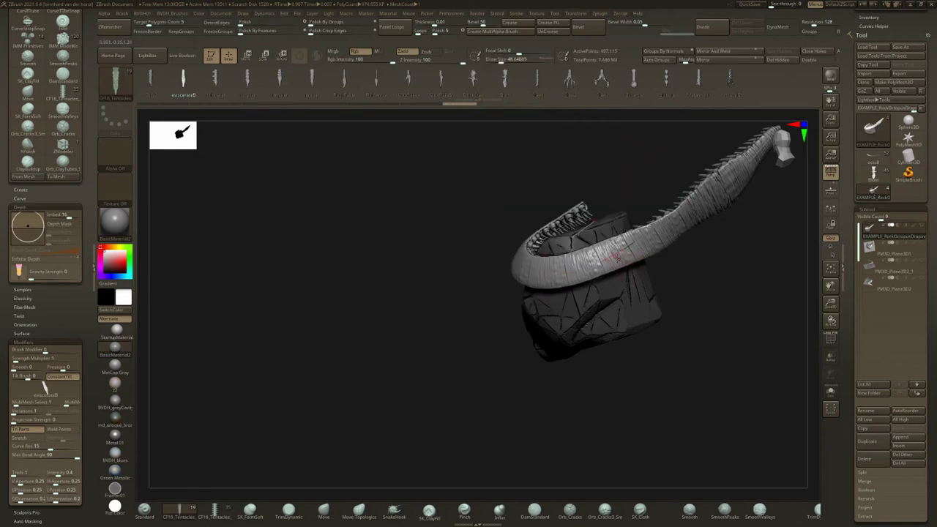
left_click(618, 256)
mouse_move(517, 381)
left_mouse_down()
mouse_move(455, 406)
mouse_move(493, 405)
mouse_move(440, 321)
mouse_move(402, 303)
mouse_move(472, 323)
mouse_move(445, 314)
left_mouse_up()
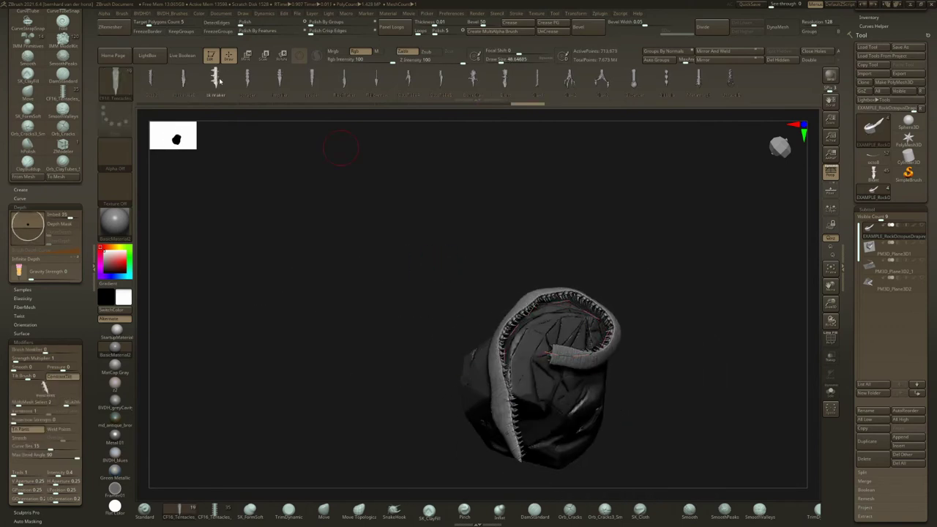
Replace the toothed tentacle with the brush's third mesh, the one with irregular hooked growths.
key("f")
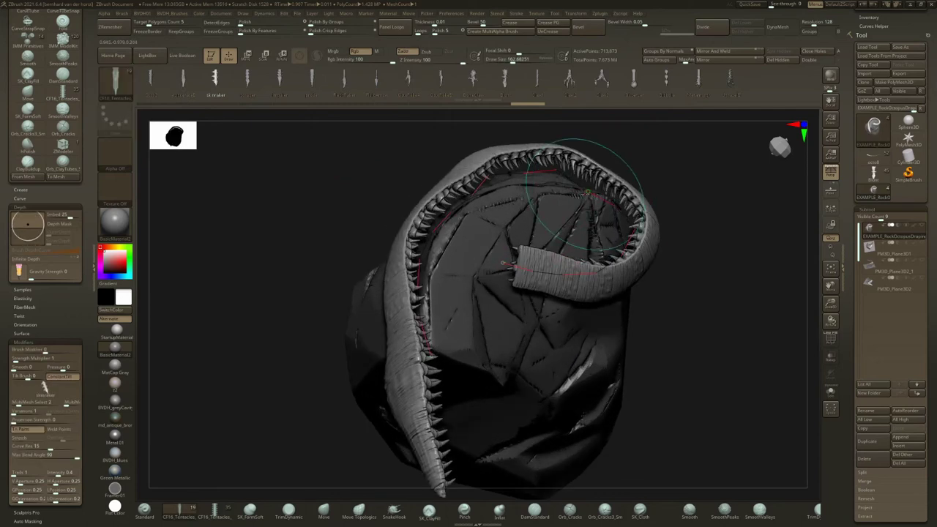
left_click(593, 190)
right_click_drag(541, 293, 489, 302, "ctrl")
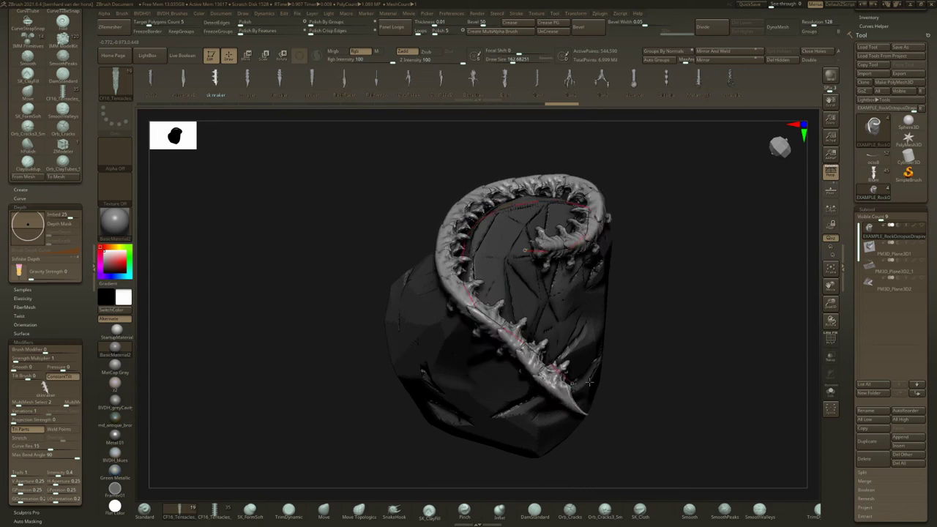
Pull the hooked tentacle's tip off the top of the rock so it projects into the air.
mouse_move(589, 376)
right_mouse_down()
mouse_move(552, 278)
mouse_move(505, 257)
right_mouse_up()
right_click_drag(506, 256, 480, 320, "ctrl")
left_click_drag(491, 317, 600, 330)
mouse_move(601, 329)
right_mouse_down()
mouse_move(606, 344)
mouse_move(586, 340)
mouse_move(602, 334)
mouse_move(583, 320)
mouse_move(613, 338)
mouse_move(593, 300)
right_mouse_up()
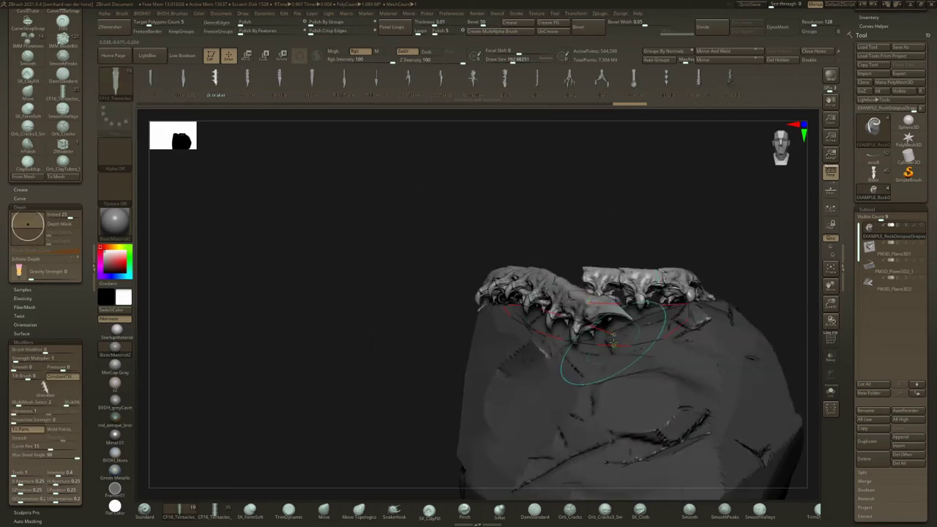
left_click_drag(611, 334, 570, 236)
left_click_drag(523, 188, 471, 133)
right_click_drag(513, 190, 533, 193)
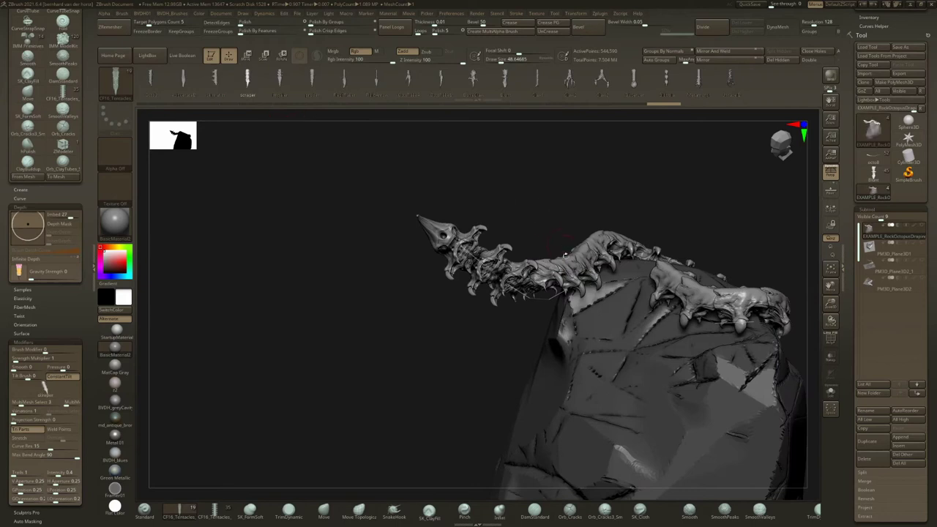
Replace the hooked tentacle with the brush's fourth mesh and pull its tip down beside the rock.
left_click(558, 293)
mouse_move(558, 294)
right_mouse_down()
mouse_move(736, 293)
mouse_move(564, 288)
mouse_move(567, 265)
mouse_move(560, 316)
right_mouse_up()
mouse_move(428, 255)
right_mouse_down()
mouse_move(462, 209)
mouse_move(422, 261)
mouse_move(405, 258)
right_mouse_up()
mouse_move(362, 326)
left_mouse_down()
mouse_move(434, 456)
mouse_move(538, 443)
left_mouse_up()
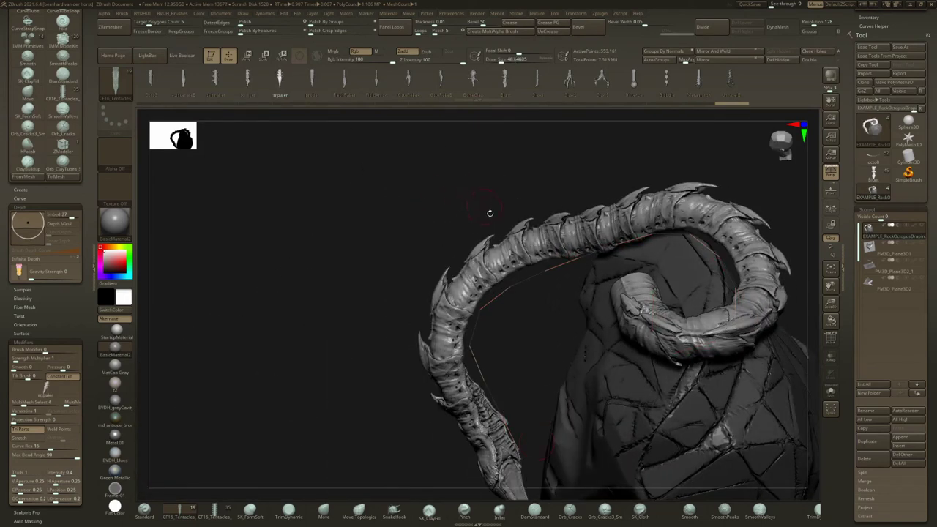
Replace the tentacle with the impaler mesh and shrink it by setting the draw size to about 26.
left_click(550, 267)
right_click_drag(550, 265, 525, 190, "ctrl")
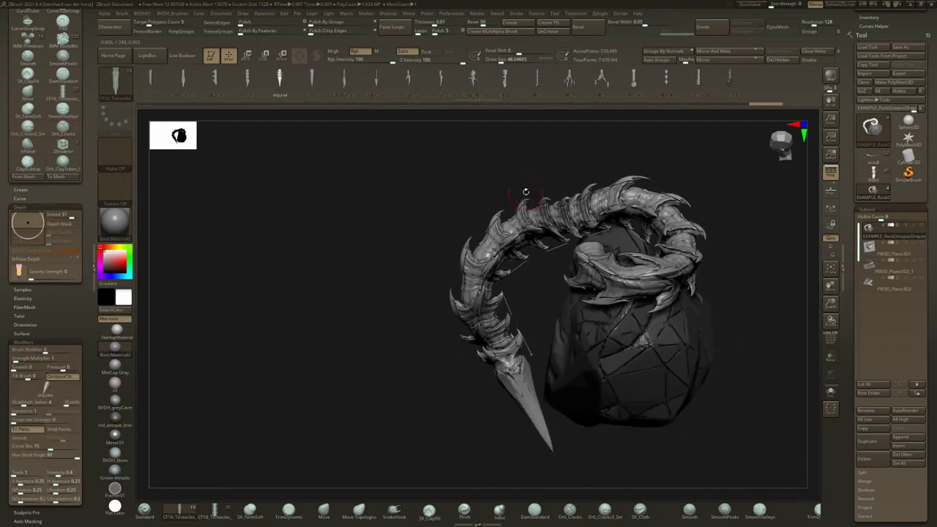
key("space")
left_click(535, 256)
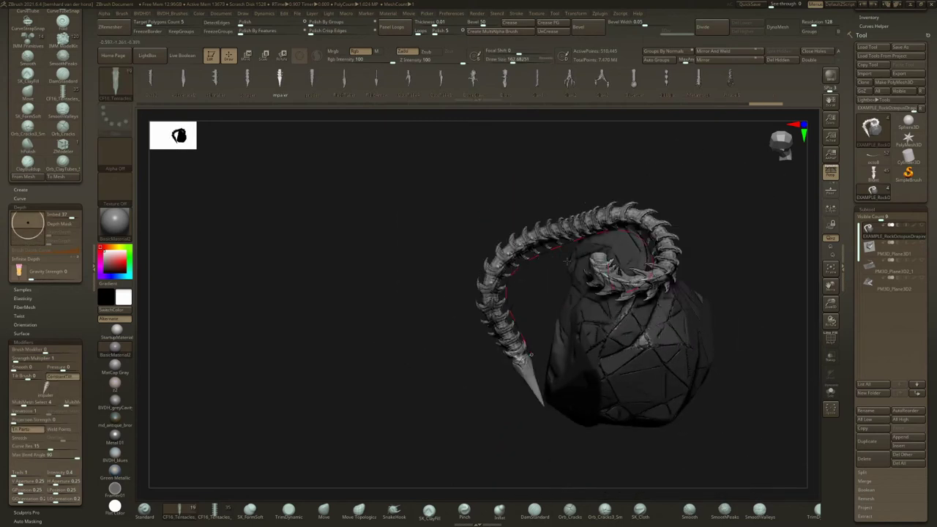
Pull the impaler tentacle's tip up over the rock and out beyond its far side.
right_click_drag(344, 234, 308, 168)
right_click_drag(505, 302, 538, 366, "ctrl")
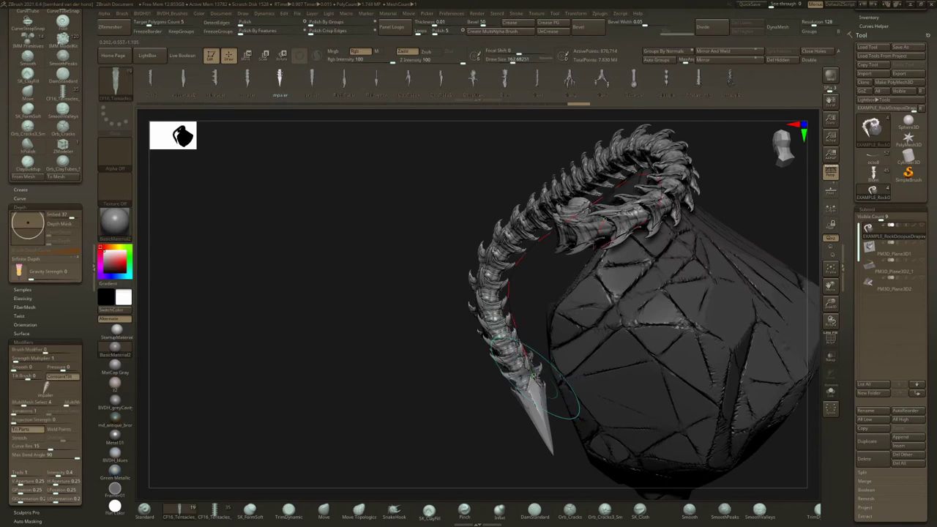
mouse_move(531, 371)
left_mouse_down()
mouse_move(318, 386)
mouse_move(324, 329)
mouse_move(476, 190)
mouse_move(557, 156)
mouse_move(608, 109)
mouse_move(663, 84)
mouse_move(732, 73)
left_mouse_up()
right_click_drag(633, 314, 486, 195)
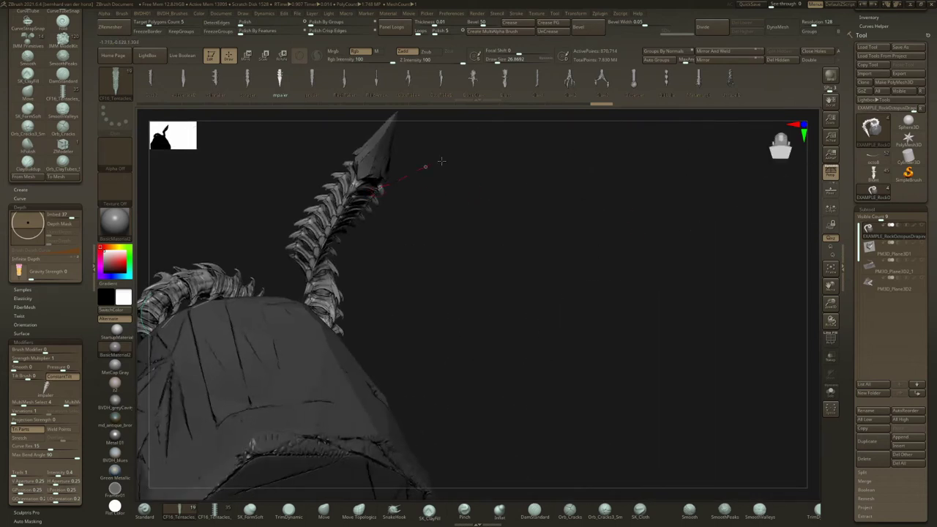
right_click_drag(489, 179, 385, 194)
mouse_move(434, 186)
left_mouse_down()
mouse_move(517, 180)
mouse_move(554, 251)
mouse_move(542, 291)
left_mouse_up()
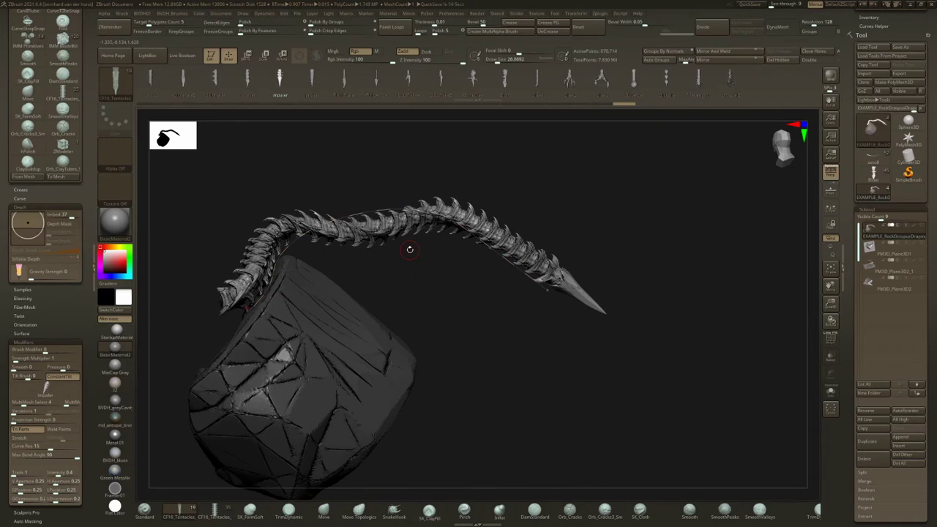
Set the draw size to 112 and update the impaler tentacle along its curve.
key("space")
left_click_drag(418, 251, 419, 250)
left_click_drag(421, 258, 425, 274)
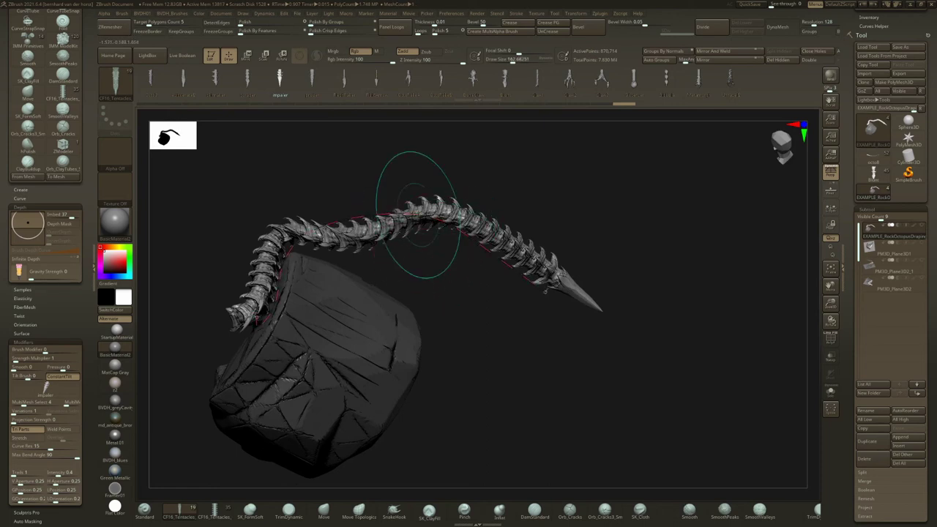
left_click(415, 215)
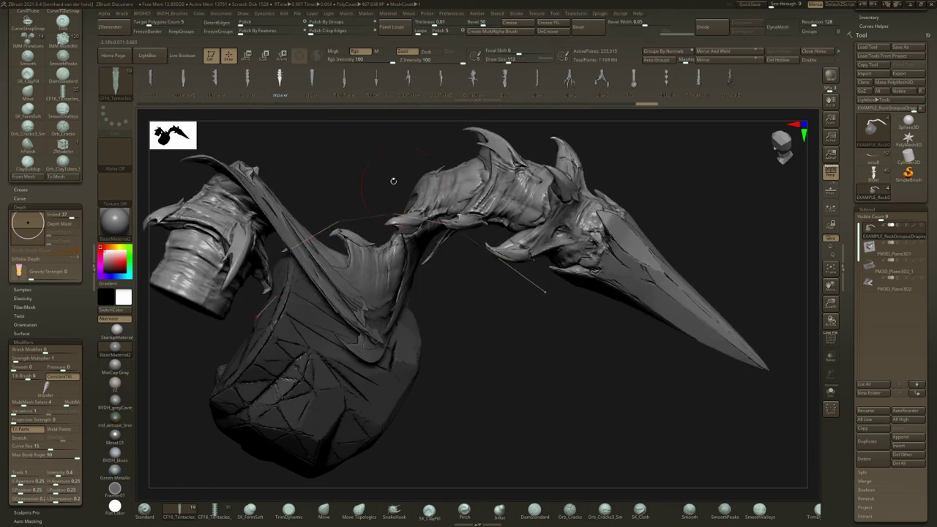
Set the draw size to about 41.42 and update the impaler tentacle along its curve.
key("space")
left_click_drag(385, 163, 374, 163)
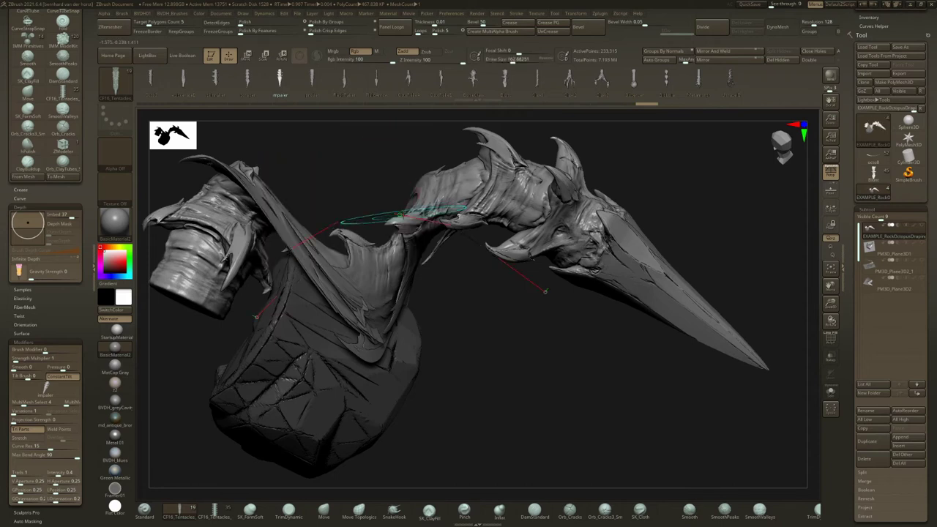
left_click(401, 214)
right_click_drag(427, 220, 410, 136, "ctrl")
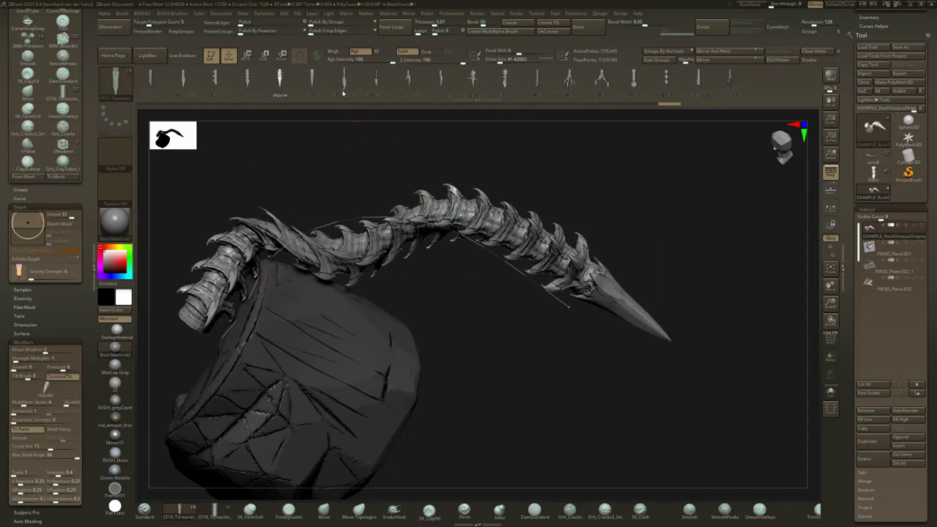
Replace the impaler tentacle with the prober mesh and pull its tip downward into a smoother arc.
left_click(410, 221)
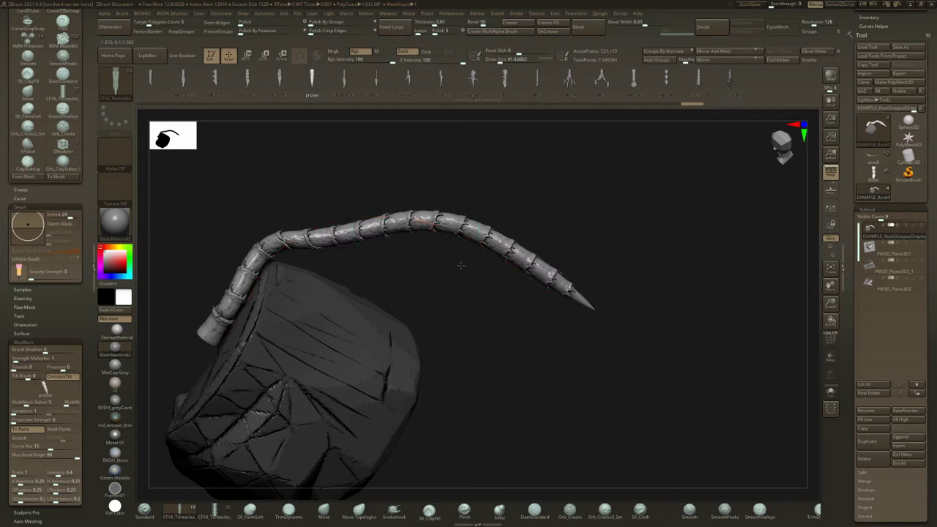
left_click_drag(456, 267, 637, 311)
mouse_move(564, 307)
left_mouse_down()
mouse_move(540, 376)
mouse_move(554, 410)
mouse_move(572, 371)
left_mouse_up()
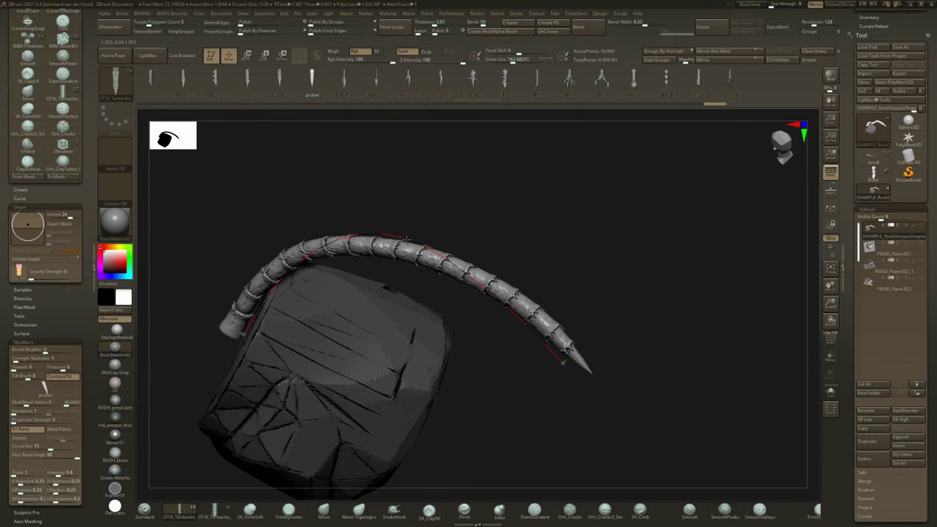
Pull the middle of the prober tentacle upward and smooth its arch over the top of the rock.
left_click_drag(406, 239, 416, 213)
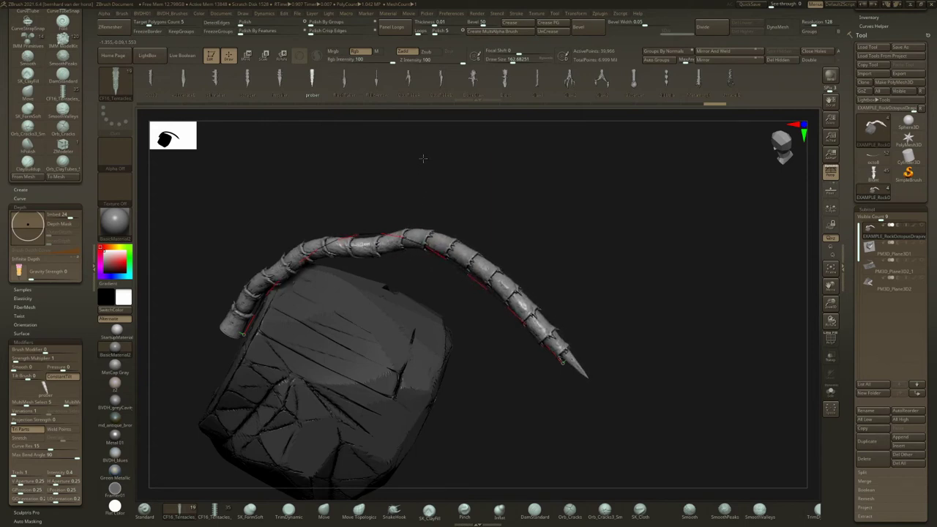
left_click_drag(492, 257, 455, 257)
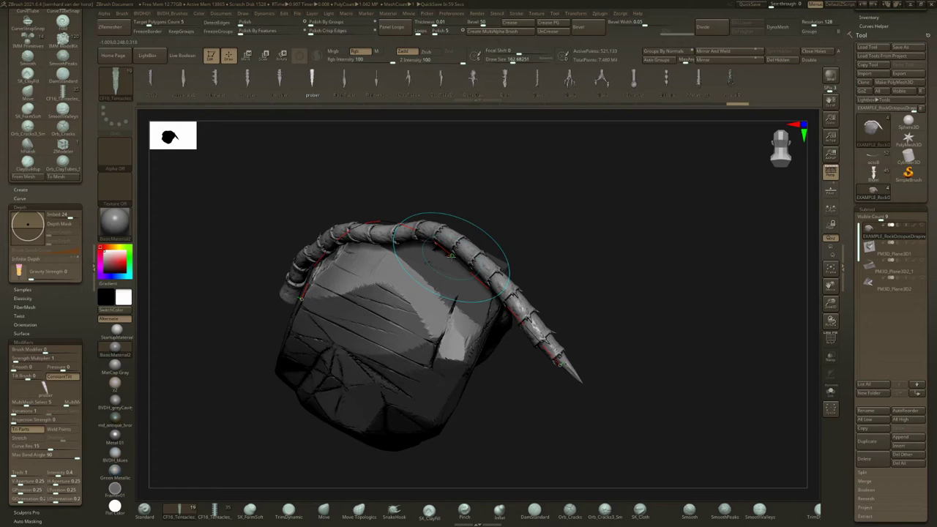
left_click_drag(450, 254, 463, 244)
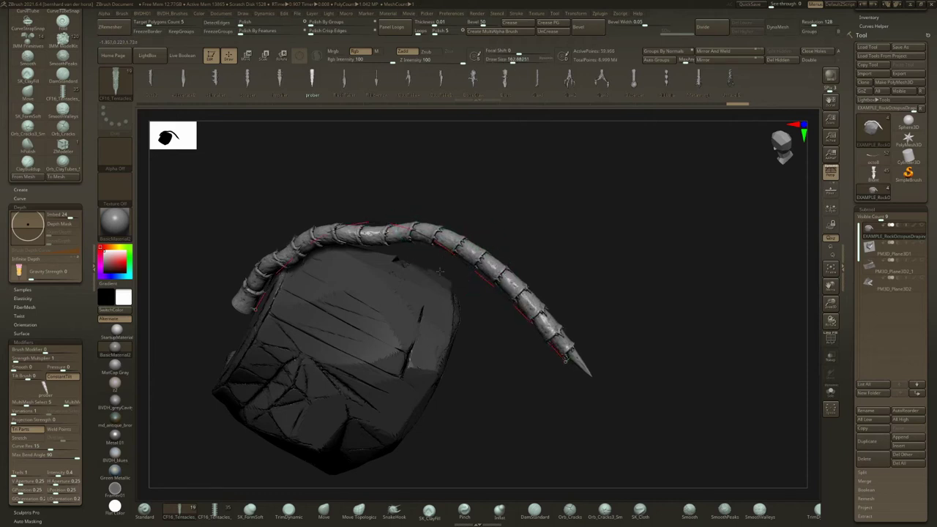
mouse_move(440, 275)
left_mouse_down()
mouse_move(492, 189)
mouse_move(459, 270)
left_mouse_up()
mouse_move(405, 242)
left_mouse_down()
mouse_move(457, 245)
mouse_move(421, 274)
left_mouse_up()
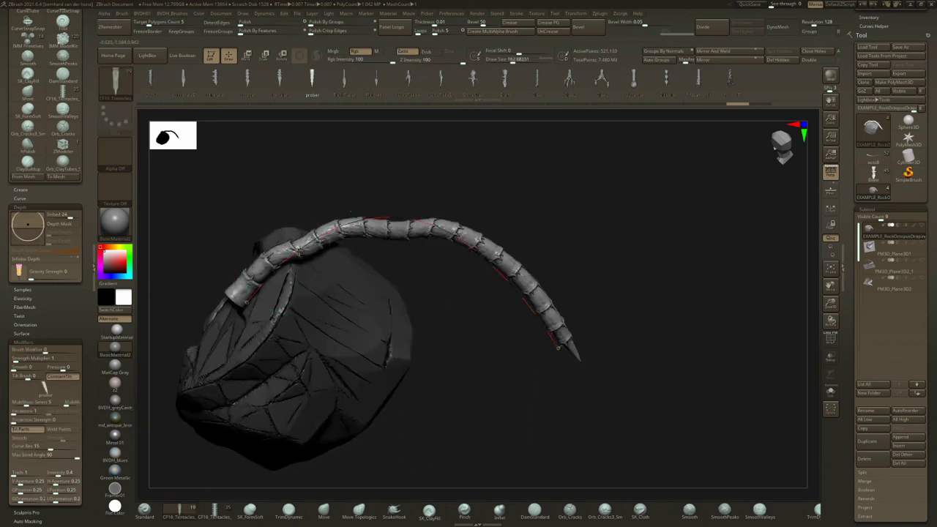
Lift the prober tentacle's section nearest the base over the rock and bend its outer section down past the far side.
mouse_move(297, 247)
left_mouse_down()
mouse_move(291, 199)
mouse_move(292, 207)
left_mouse_up()
mouse_move(281, 262)
left_mouse_down()
mouse_move(271, 274)
mouse_move(255, 224)
left_mouse_up()
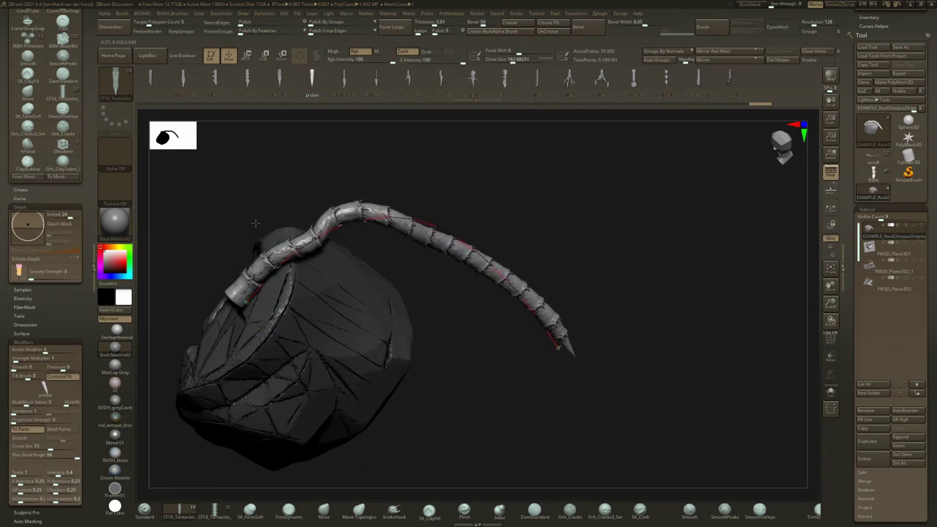
mouse_move(579, 266)
left_mouse_down()
mouse_move(502, 266)
mouse_move(513, 245)
left_mouse_up()
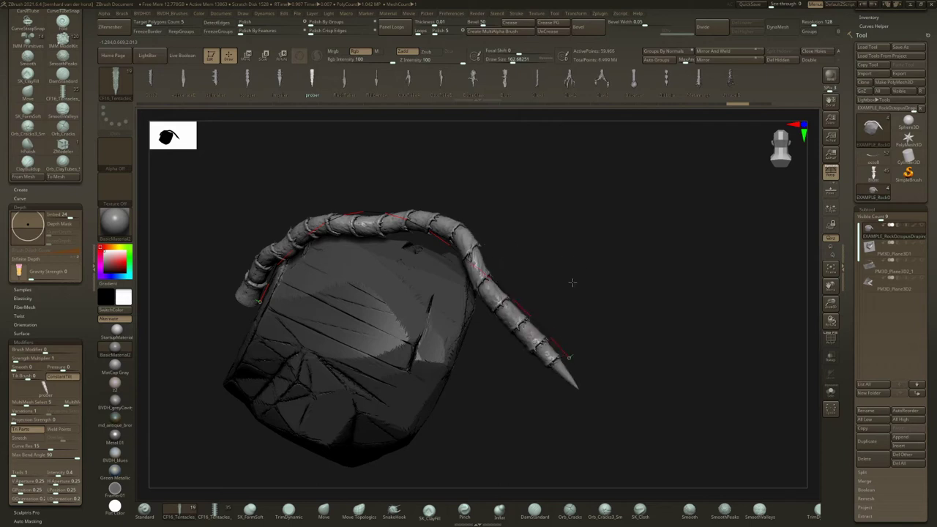
mouse_move(569, 282)
left_mouse_down()
mouse_move(540, 285)
mouse_move(801, 462)
left_mouse_up()
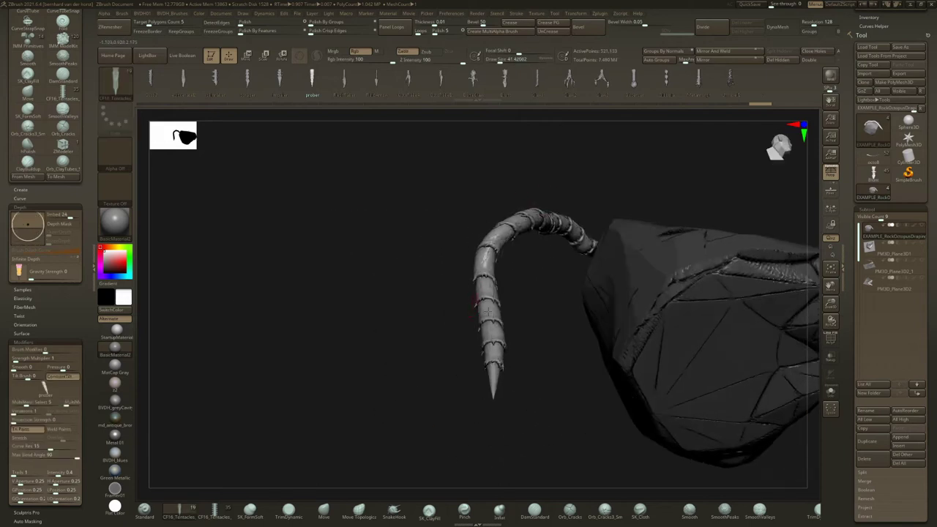
left_click_drag(510, 307, 528, 324)
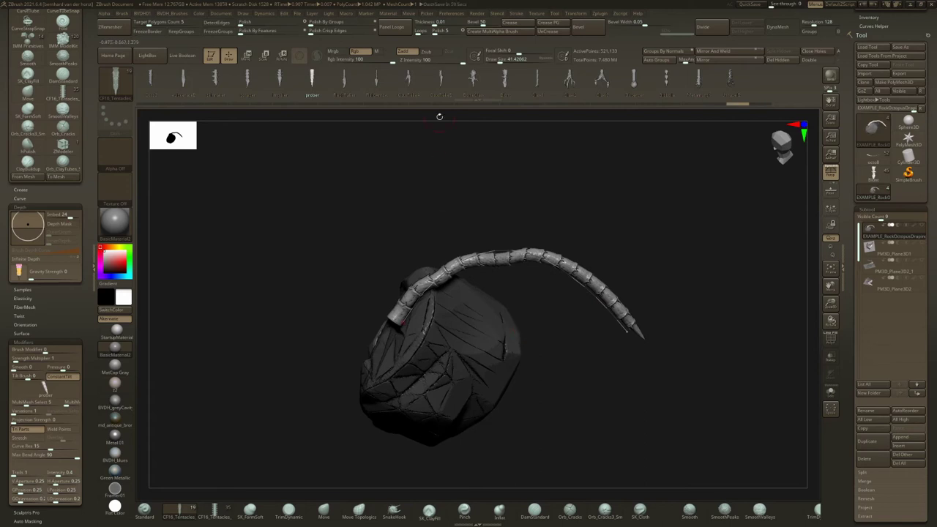
Replace the prober tentacle with the thin-stemmed, hook-tipped mesh along the same curve and view it around the rock.
left_click(543, 255)
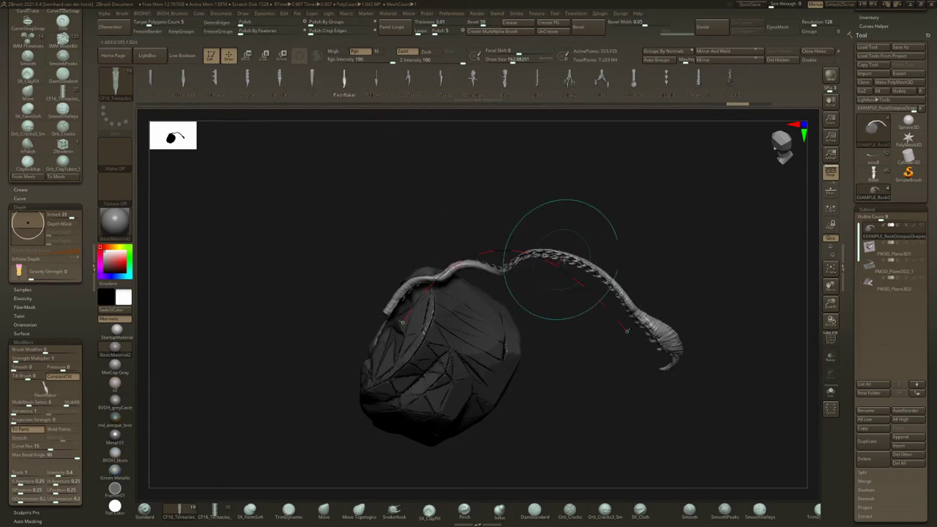
mouse_move(586, 322)
left_mouse_down()
mouse_move(681, 311)
mouse_move(659, 353)
mouse_move(641, 319)
mouse_move(662, 175)
mouse_move(683, 204)
mouse_move(533, 274)
mouse_move(571, 301)
mouse_move(619, 261)
mouse_move(607, 286)
mouse_move(628, 306)
left_mouse_up()
mouse_move(683, 353)
right_mouse_down("ctrl")
mouse_move(639, 320)
mouse_move(621, 344)
mouse_move(552, 324)
mouse_move(422, 143)
right_mouse_up("ctrl")
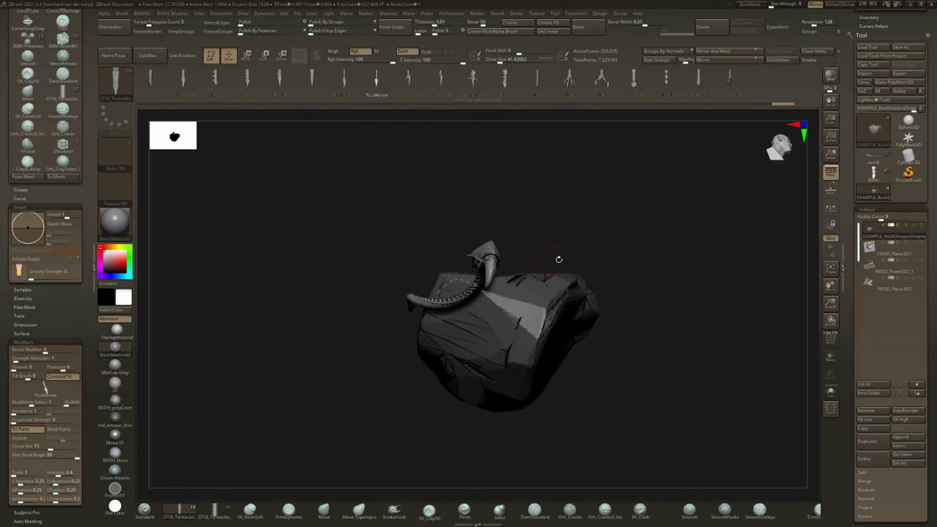
Adjust the draw size and update the spiny, arrow-headed tentacle along its curve on the rock.
left_click_drag(568, 257, 593, 325)
right_click_drag(593, 325, 551, 343)
key("space")
left_click_drag(498, 276, 504, 276)
left_click(465, 328)
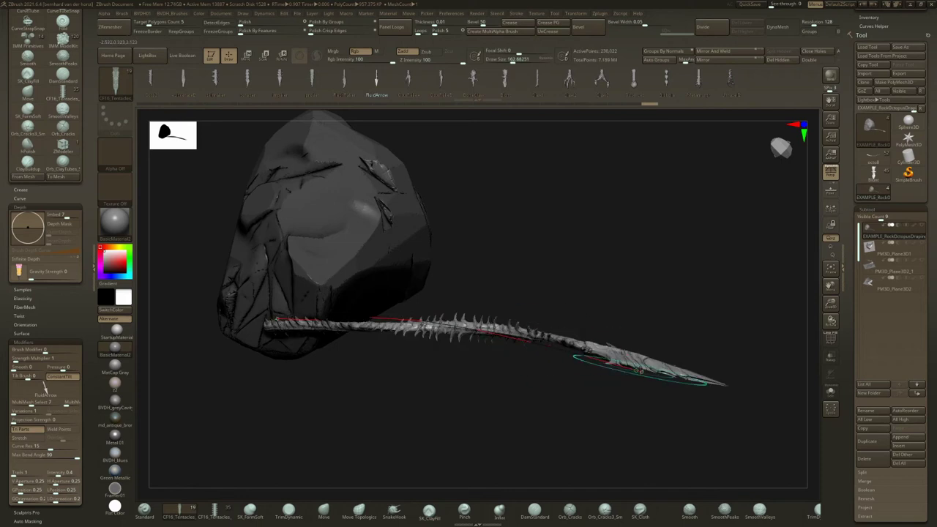
Pull the arrow-headed tentacle's tip out away from the rock and hide the surrounding interface shelves.
mouse_move(639, 372)
left_mouse_down()
mouse_move(691, 456)
mouse_move(418, 491)
mouse_move(146, 477)
mouse_move(139, 457)
left_mouse_up()
right_click_drag(148, 289, 220, 220, "ctrl")
key("Tab")
right_click_drag(408, 290, 459, 240, "alt")
right_click_drag(407, 263, 393, 265)
mouse_move(379, 255)
left_mouse_down()
mouse_move(252, 307)
mouse_move(306, 372)
mouse_move(470, 415)
mouse_move(593, 387)
left_mouse_up()
mouse_move(490, 290)
right_mouse_down("ctrl")
mouse_move(479, 366)
mouse_move(395, 333)
right_mouse_up("ctrl")
right_click_drag(395, 333, 483, 84, "ctrl")
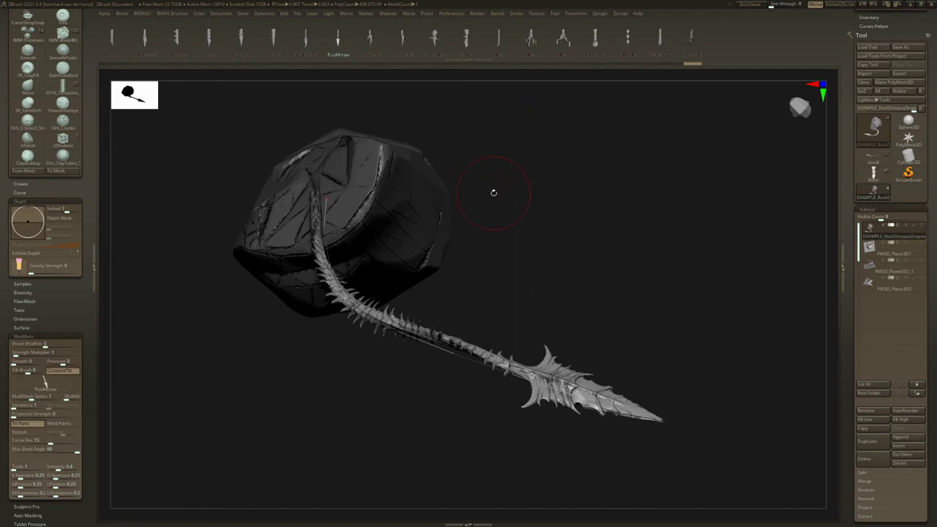
Choose the OctoRakeA insert mesh for the tentacle curve on the rock.
key("n")
key("n")
key("m")
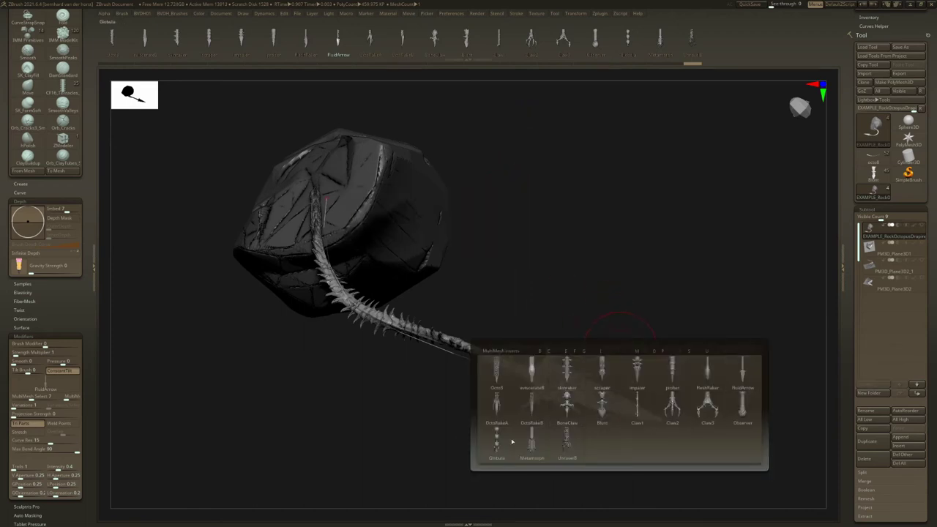
left_click(665, 392)
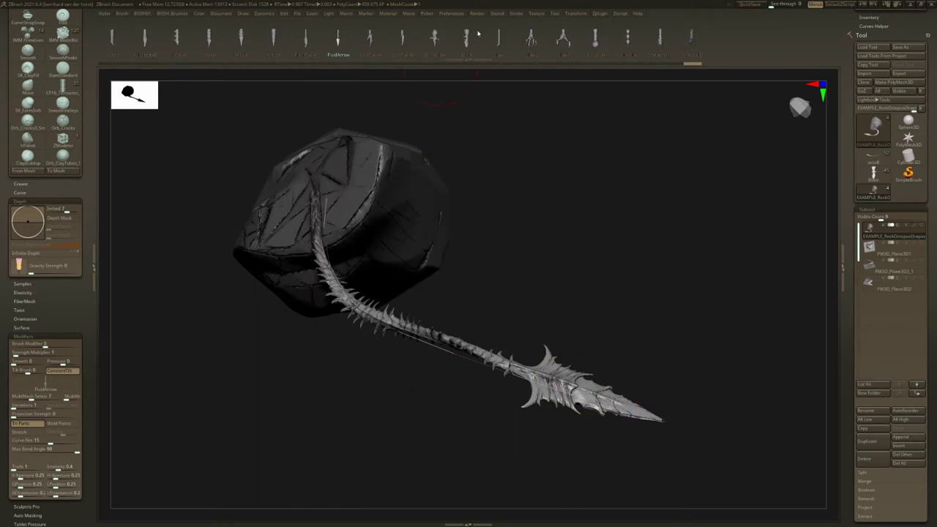
left_click(412, 335)
Try OctoRakeA tentacles along different curves on the rock, including a ring on its side with the brush Imbed at 25.
right_click_drag(461, 315, 477, 238)
key("space")
key("Right")
key("Right")
key("Right")
key("Right")
key("Right")
key("Right")
key("Right")
key("Right")
key("Right")
key("Right")
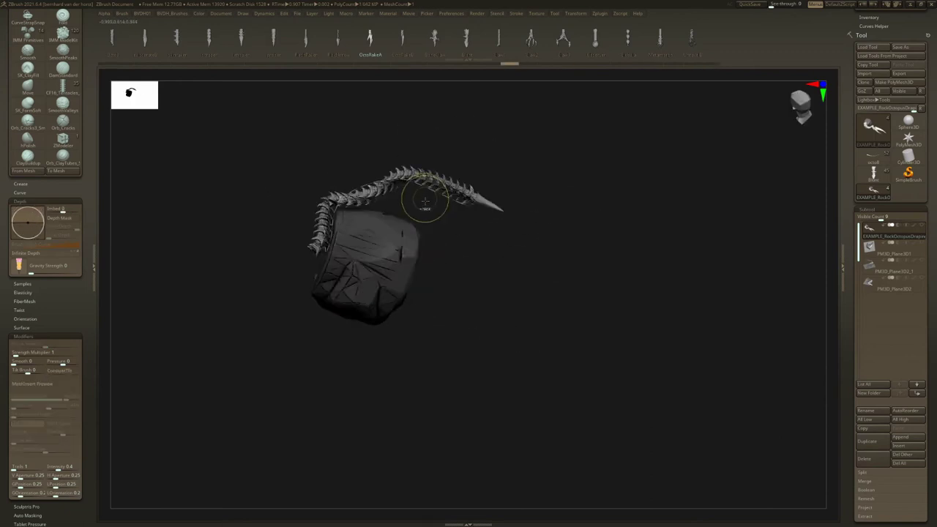
key("Right")
key("Right")
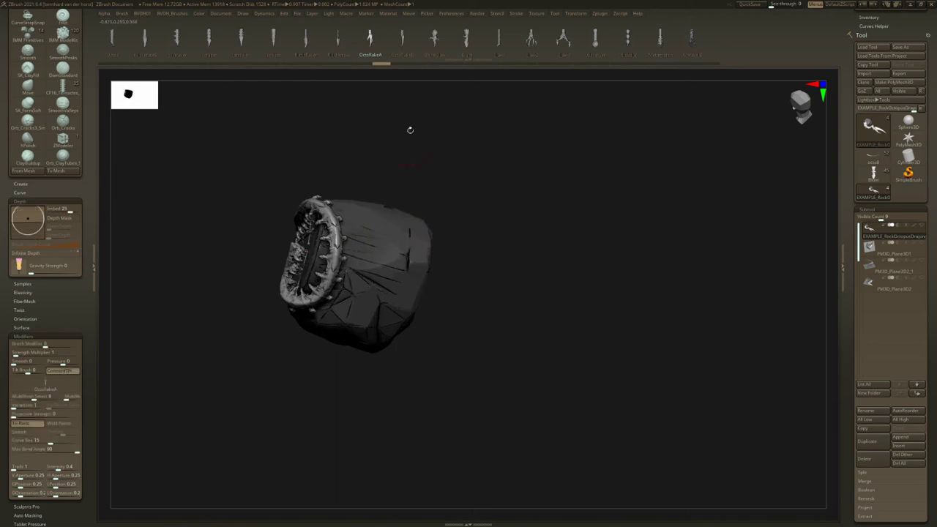
key("Right")
key("Right")
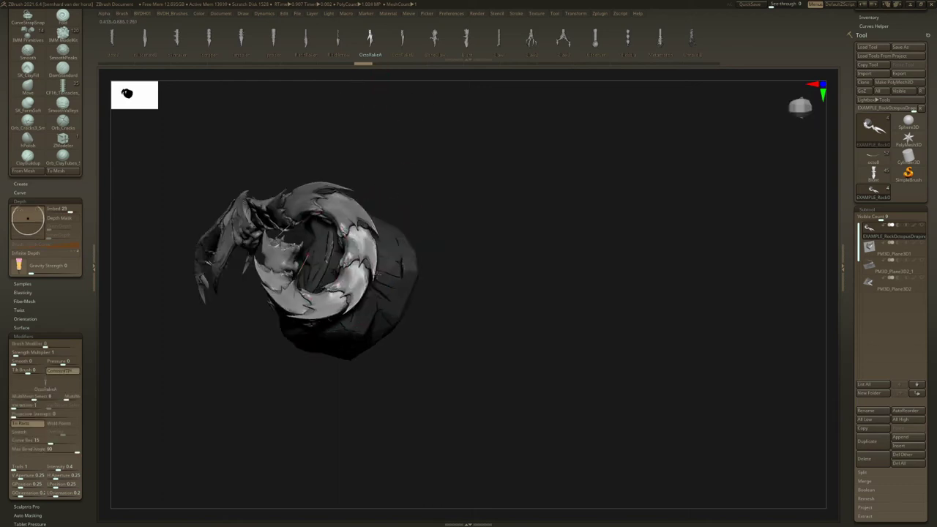
Curl an OctoRakeA tentacle across the rock's face and adjust the position of its pincer end.
key("space")
key("Right")
key("Right")
key("Right")
key("Right")
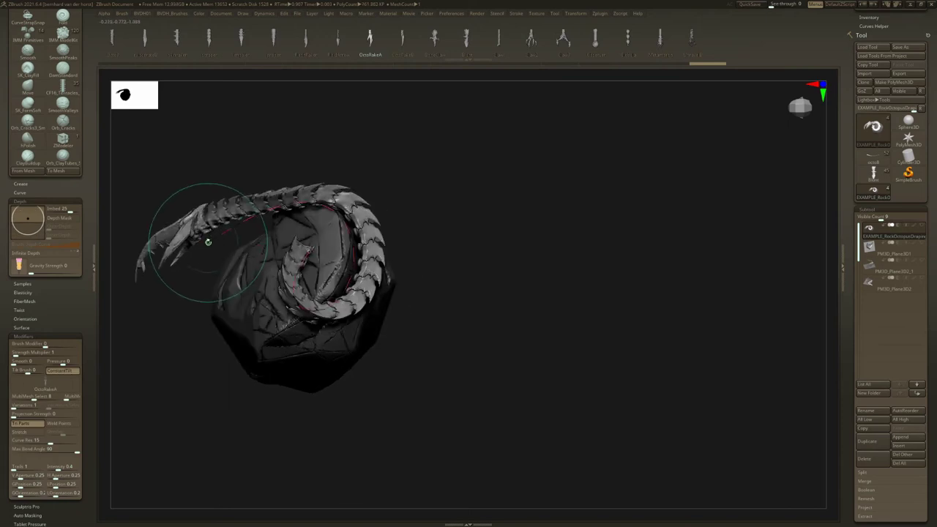
mouse_move(207, 242)
left_mouse_down()
mouse_move(212, 338)
mouse_move(285, 371)
mouse_move(356, 340)
mouse_move(417, 370)
left_mouse_up()
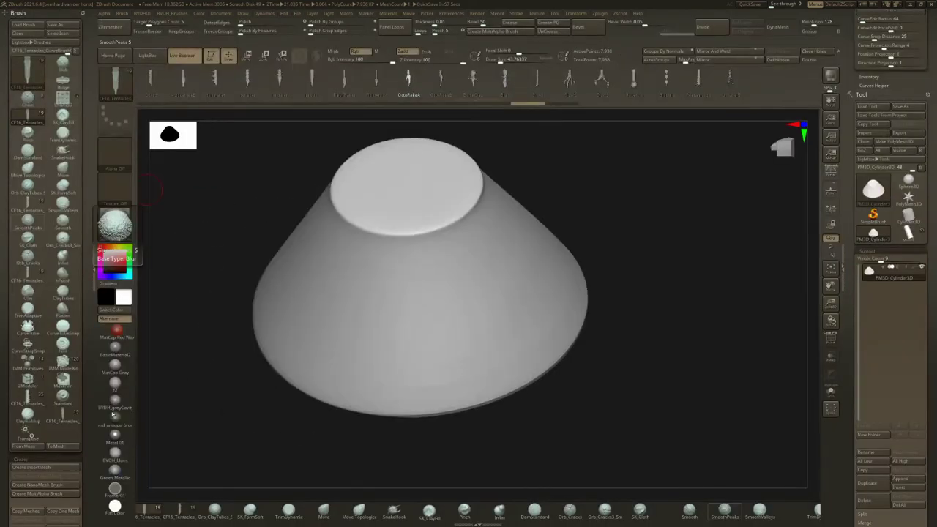
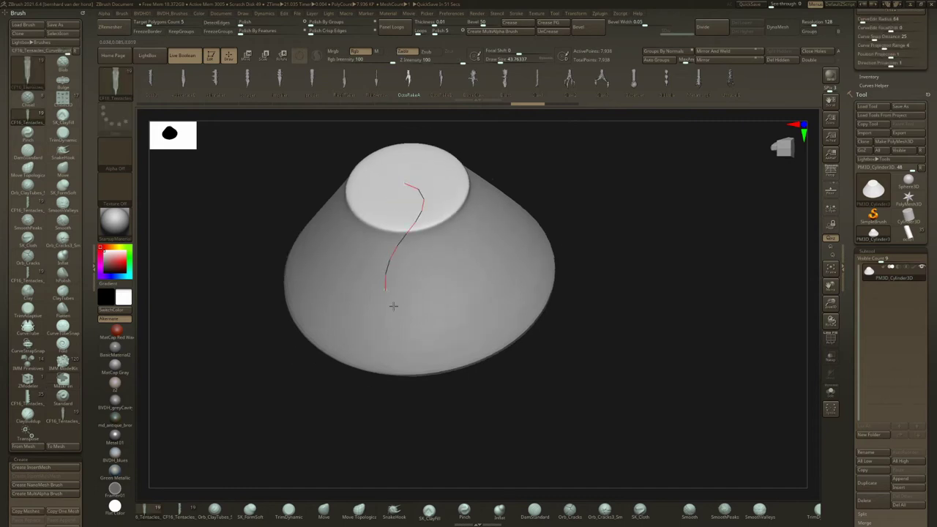
Draw an OctoRakeA tentacle from the cone's flat top down over its side and adjust its free end.
left_click_drag(394, 306, 429, 325)
right_click_drag(444, 296, 448, 286)
mouse_move(425, 322)
left_mouse_down()
mouse_move(486, 308)
mouse_move(530, 146)
mouse_move(597, 234)
mouse_move(605, 282)
left_mouse_up()
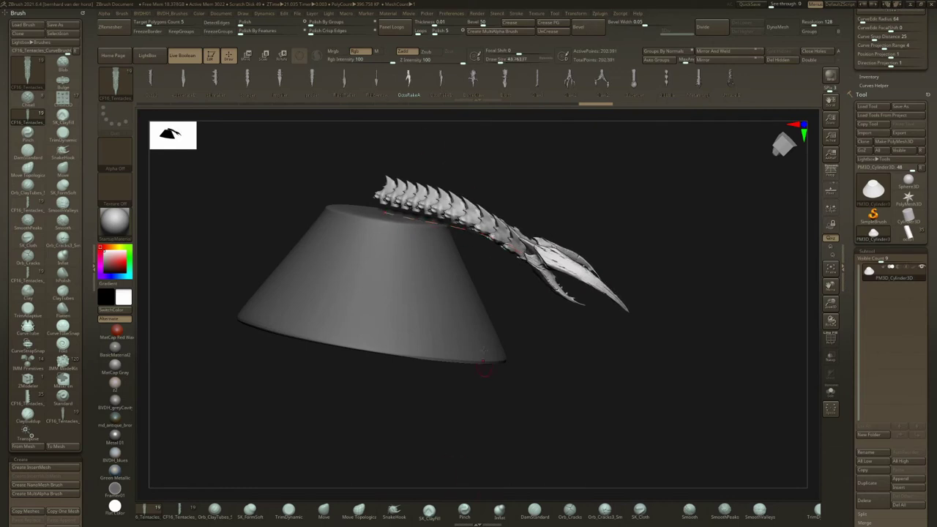
right_click_drag(453, 309, 344, 296)
right_click_drag(490, 176, 480, 243, "alt")
key("ctrl+z")
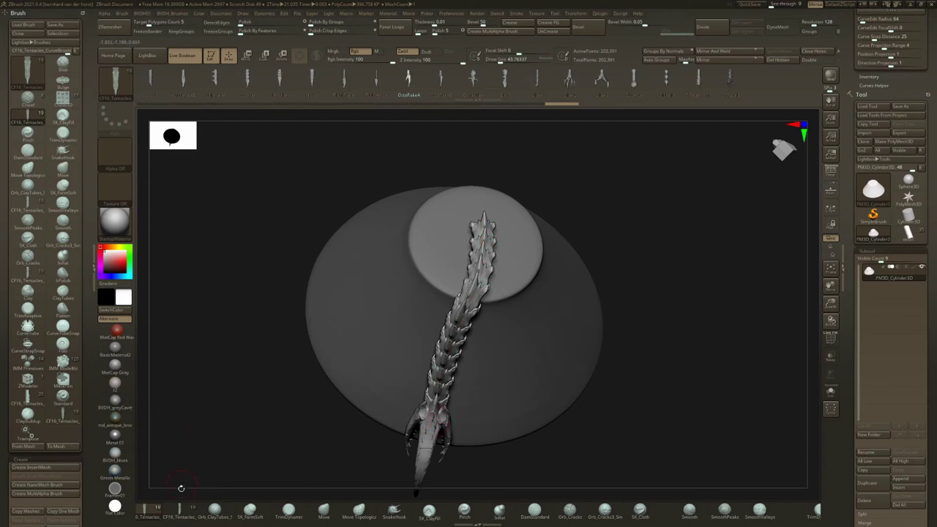
Use the constant-size tentacle curve brush to draw a second OctoRakeA tentacle arching upward from the cone's top edge.
left_click(179, 512)
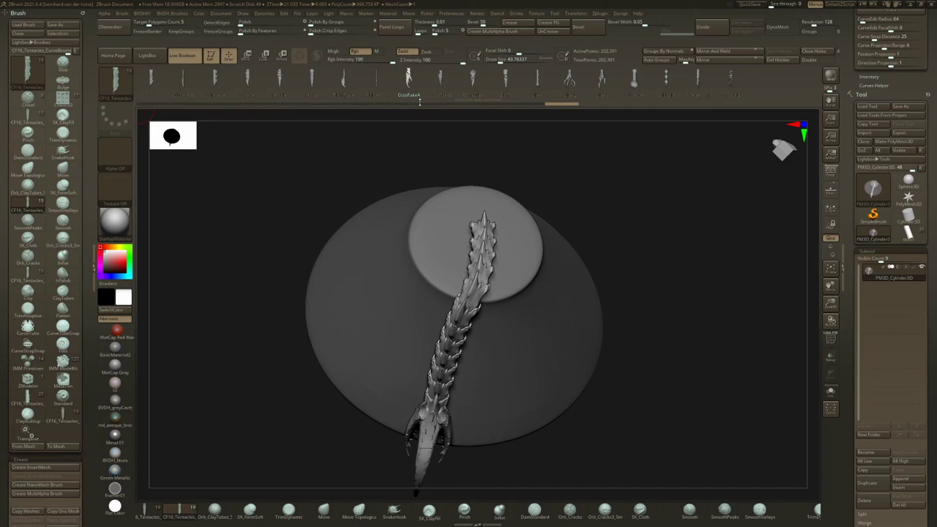
key("Right")
right_click_drag(502, 323, 536, 317)
mouse_move(477, 204)
left_mouse_down()
mouse_move(453, 377)
mouse_move(508, 334)
left_mouse_up()
key("Right")
right_click_drag(540, 223, 474, 324, "alt")
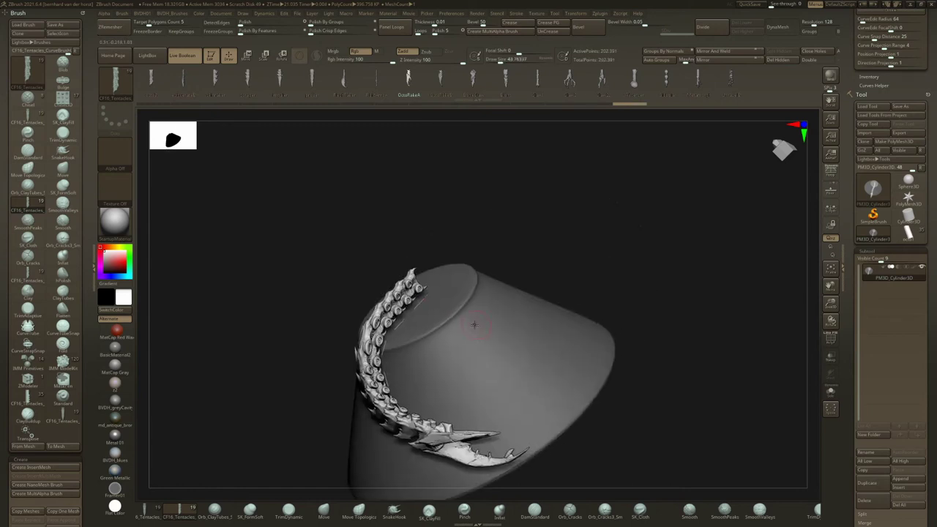
left_click_drag(473, 324, 403, 339)
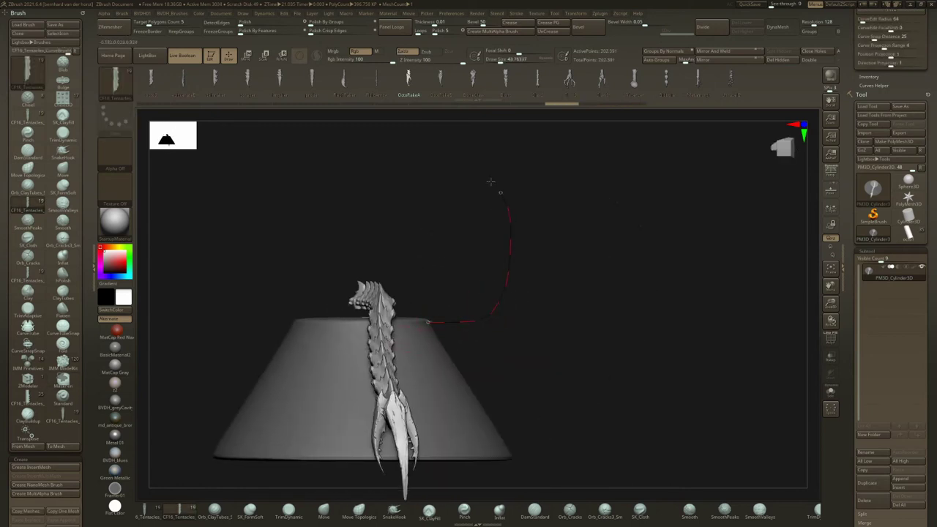
left_click_drag(477, 177, 475, 177)
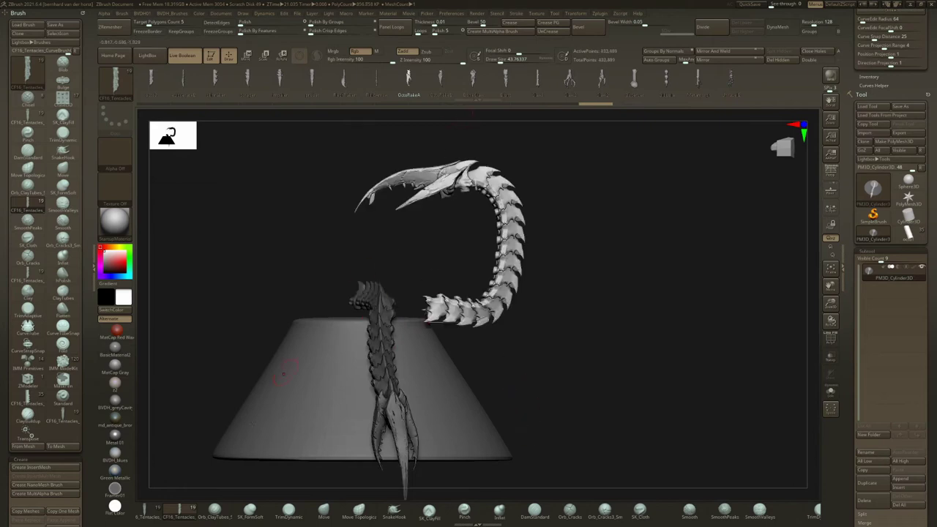
Try reapplying the arching tentacle's curve with the standard tentacle brush, and undo the change.
left_click(512, 239)
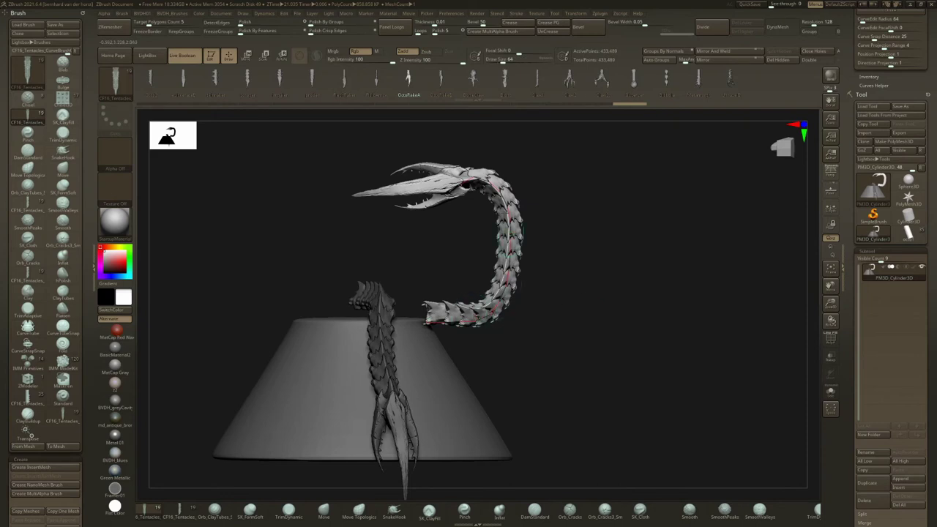
mouse_move(599, 281)
left_mouse_down()
mouse_move(586, 282)
mouse_move(607, 289)
left_mouse_up()
key("ctrl+z")
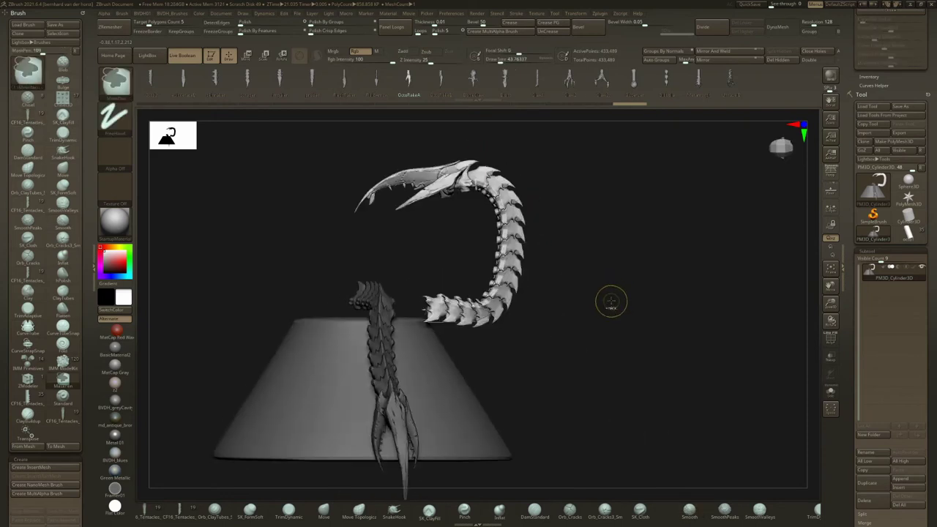
Try swapping the arching tentacle to the BoneClaw mesh, and undo the swap.
left_click(472, 79)
left_click(511, 218)
left_click_drag(535, 255, 495, 238)
key("ctrl+z")
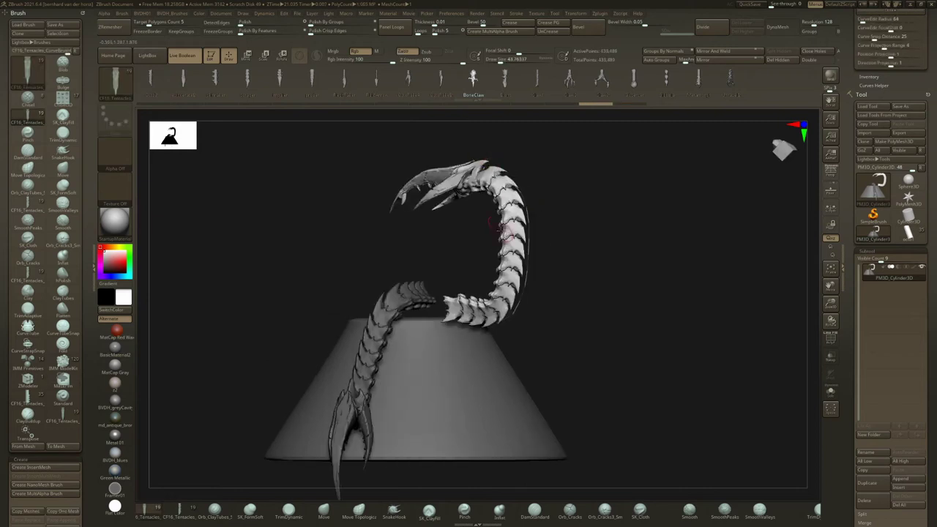
Try the BoneClaw mesh with the constant-size tentacle brush, and undo back to the bare cone.
left_click(183, 509)
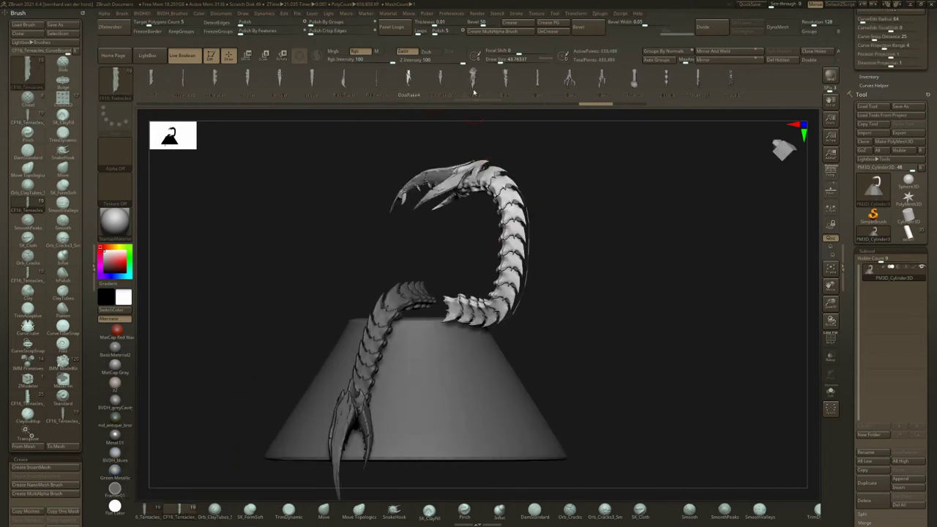
left_click_drag(527, 215, 512, 195)
key("ctrl+z")
key("ctrl+z")
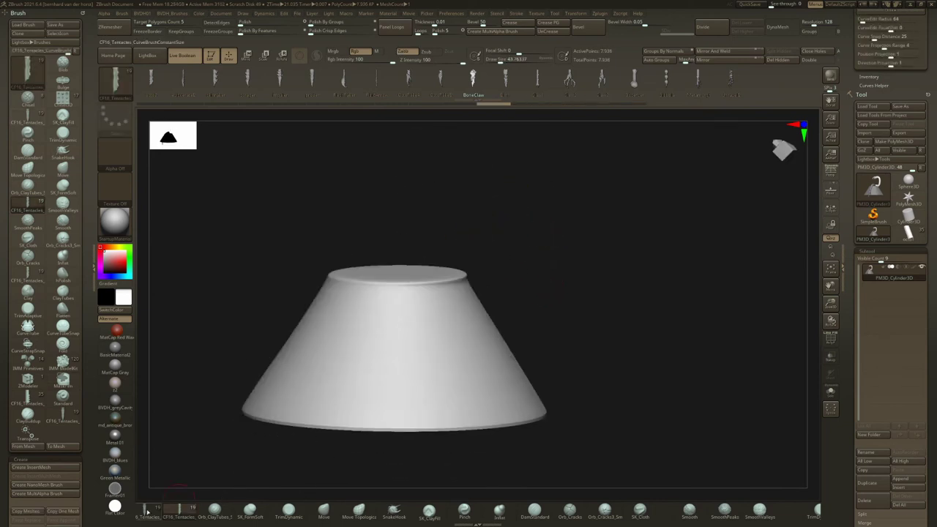
Draw an OctoRakeB tentacle with the standard tentacle brush from the cone's top down its side.
left_click(435, 85)
mouse_move(424, 307)
right_mouse_down()
mouse_move(429, 359)
mouse_move(413, 339)
right_mouse_up()
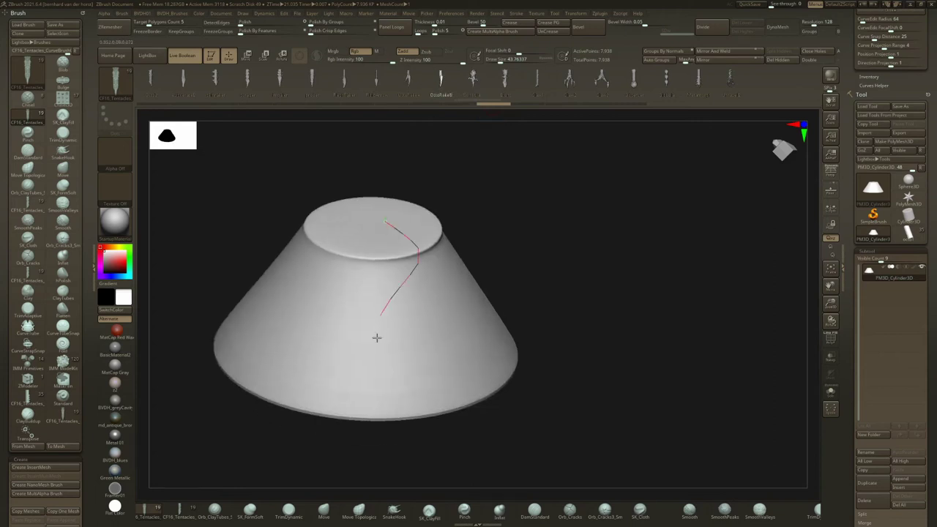
left_click_drag(392, 357, 422, 362)
mouse_move(442, 310)
right_mouse_down("ctrl")
mouse_move(446, 352)
mouse_move(432, 242)
mouse_move(450, 198)
right_mouse_up("ctrl")
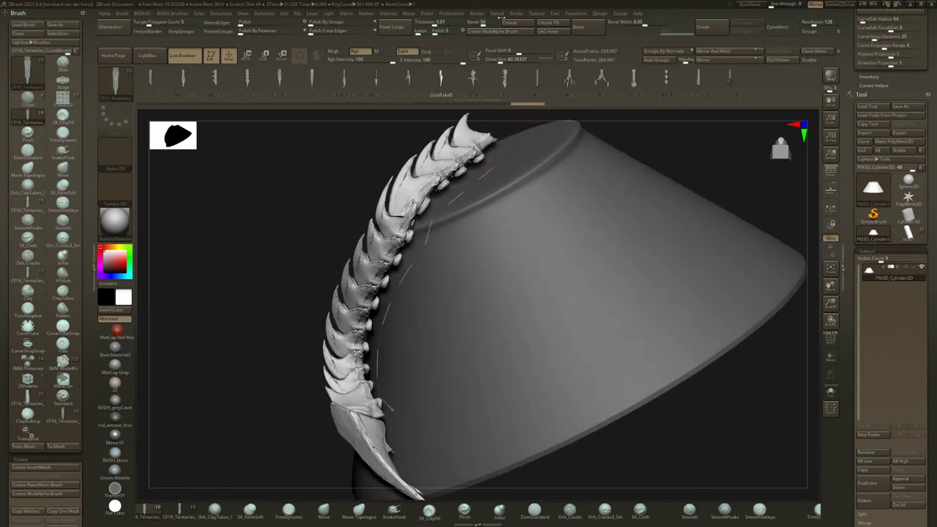
Swap the tentacle on the cone to the OctoRakeA mesh.
left_click(429, 247)
right_click_drag(477, 241, 459, 257, "ctrl")
left_click_drag(459, 257, 479, 245)
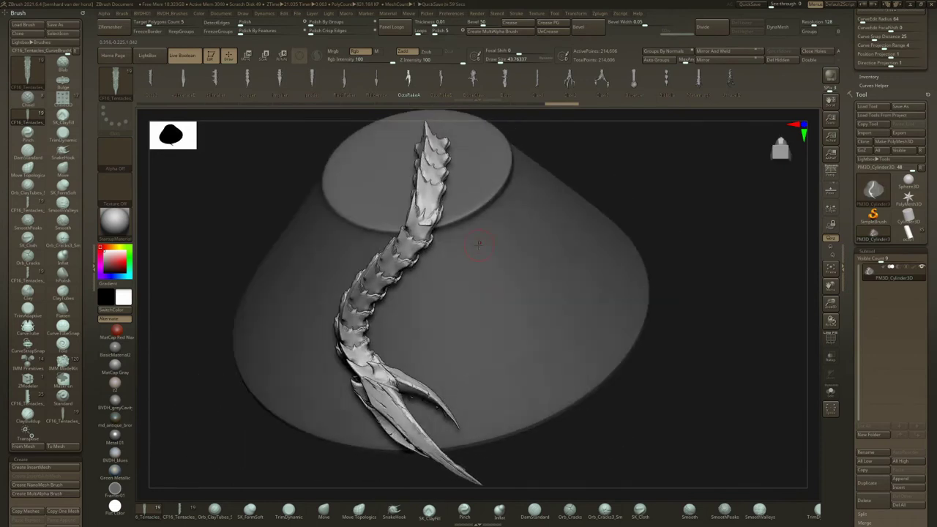
Bend the OctoRakeA tentacle's curve so its pincer end reaches up and away from the cone.
left_click_drag(472, 286, 515, 234)
left_click_drag(505, 353, 456, 366)
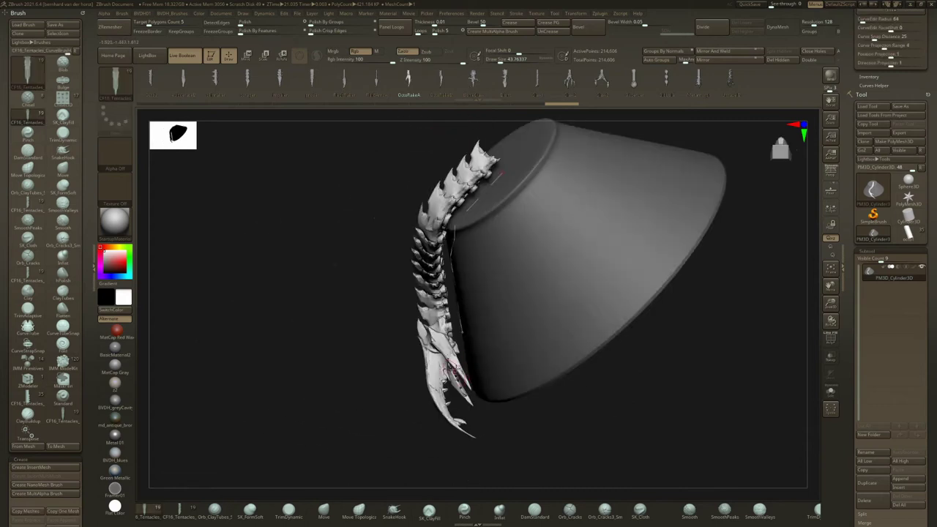
left_click_drag(462, 333, 442, 122)
Swap the bent tentacle to the BoneClaw mesh and adjust its curve.
left_click(472, 76)
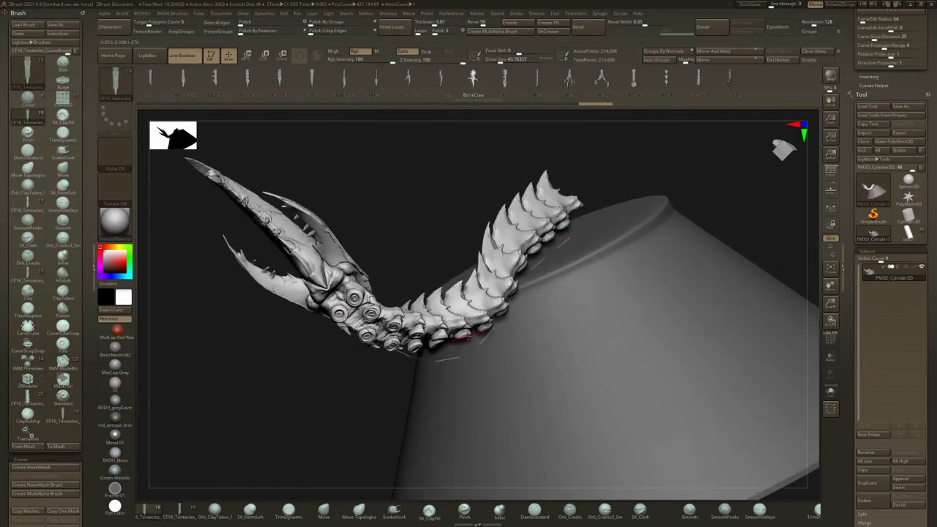
left_click(476, 348)
left_click_drag(352, 388, 615, 344)
mouse_move(579, 377)
left_mouse_down()
mouse_move(576, 253)
mouse_move(548, 352)
mouse_move(429, 395)
mouse_move(293, 328)
mouse_move(231, 330)
mouse_move(310, 442)
mouse_move(484, 383)
mouse_move(532, 352)
left_mouse_up()
Swap the tentacle to the Blunt mesh and curve it across the cone's top and side.
left_click(503, 78)
left_click(418, 331)
mouse_move(421, 335)
right_mouse_down()
mouse_move(476, 375)
mouse_move(475, 318)
right_mouse_up()
mouse_move(476, 318)
left_mouse_down()
mouse_move(476, 384)
mouse_move(477, 207)
mouse_move(424, 347)
mouse_move(431, 341)
mouse_move(383, 262)
left_mouse_up()
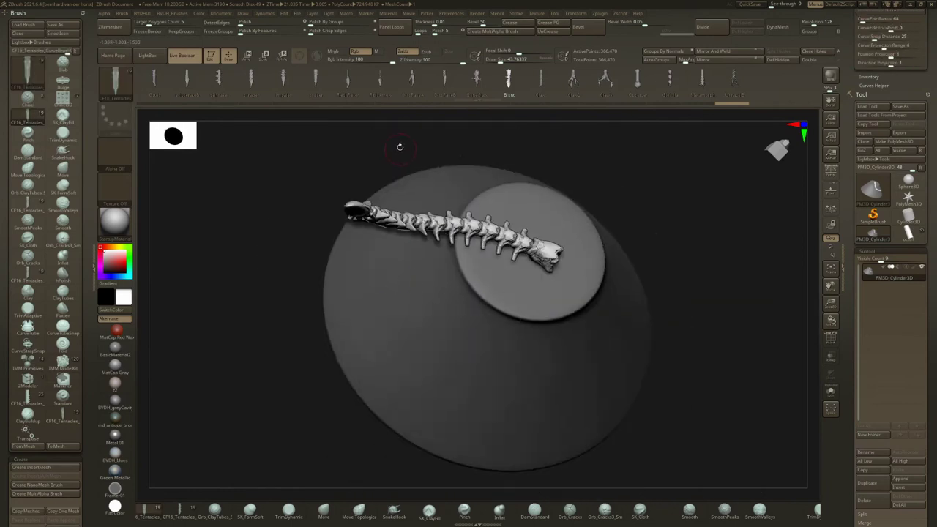
key("space")
left_click_drag(397, 146, 393, 146)
left_click(440, 232)
right_click_drag(443, 234, 485, 258)
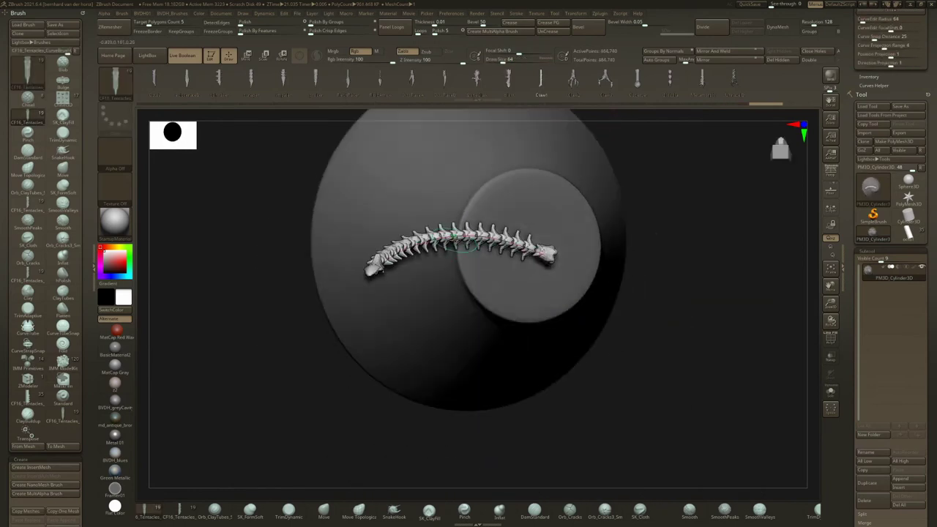
Swap the tentacle to the Claw1 mesh and pull its clawed end outward past the cone.
left_click(454, 238)
right_click_drag(397, 253, 390, 245, "ctrl")
key("space")
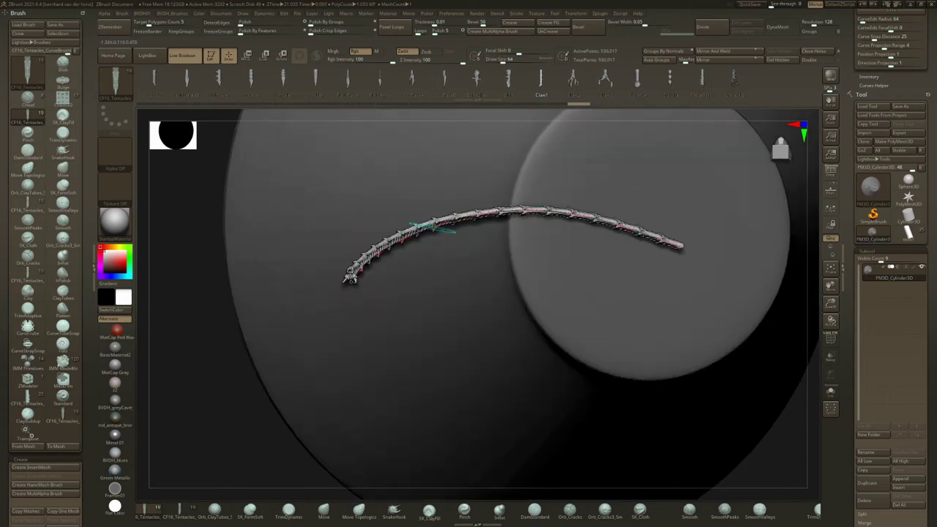
left_click_drag(464, 244, 407, 224)
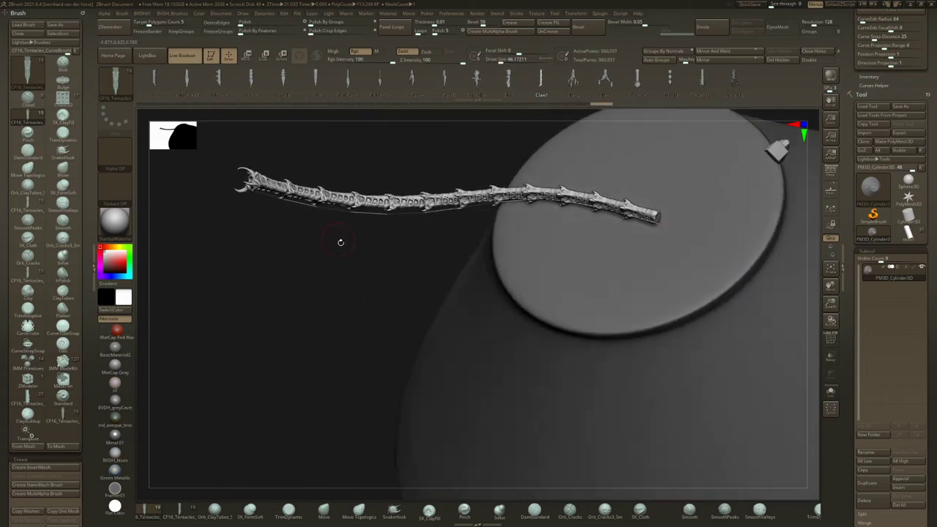
Try extending the Claw1 tentacle with a looping curve across the cone's top, and undo it.
mouse_move(353, 295)
right_mouse_down("alt")
mouse_move(375, 389)
mouse_move(505, 333)
mouse_move(501, 308)
right_mouse_up("alt")
right_click_drag(501, 307, 517, 344, "ctrl")
right_click_drag(586, 256, 498, 289)
right_click_drag(644, 289, 580, 355)
left_click_drag(580, 355, 725, 271)
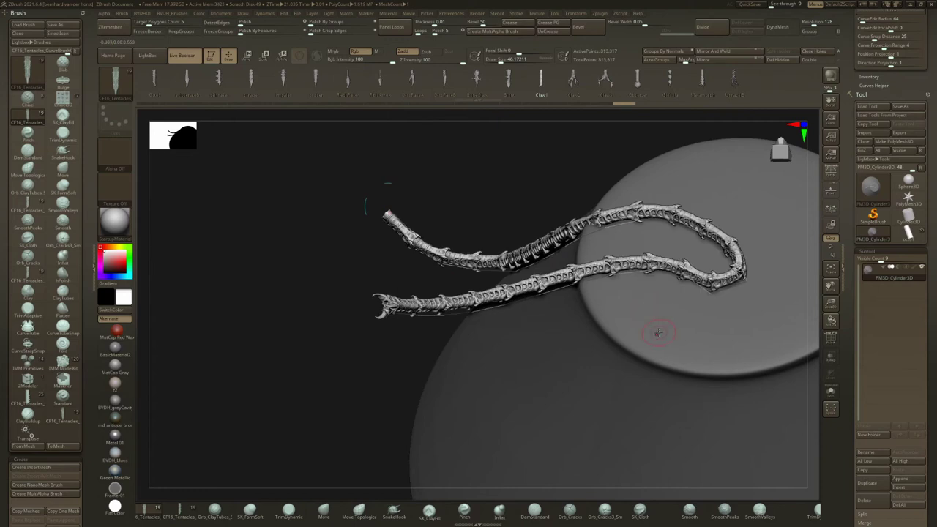
key("ctrl+z")
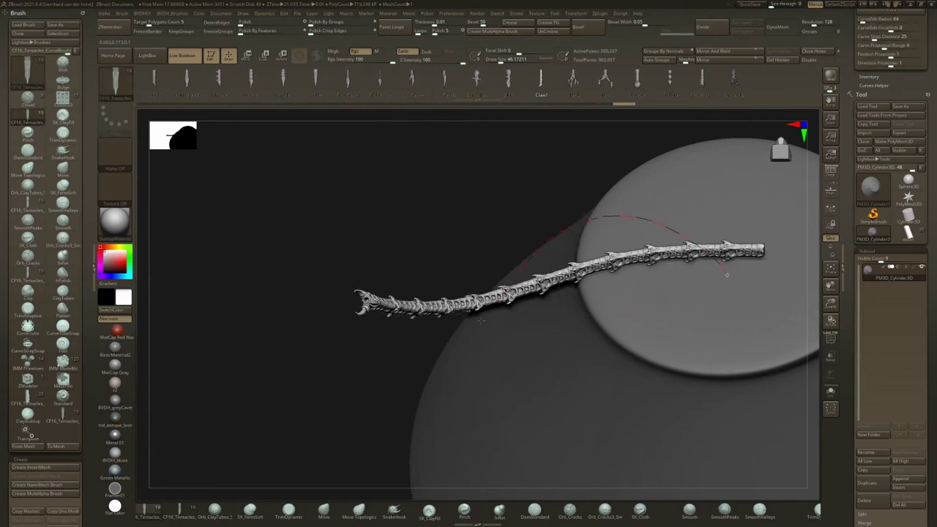
Try drawing a wavy Claw1 curve above the existing tentacle, and undo it.
left_click(681, 324)
right_click_drag(550, 376, 572, 360)
right_click_drag(615, 320, 598, 302, "alt")
key("ctrl+z")
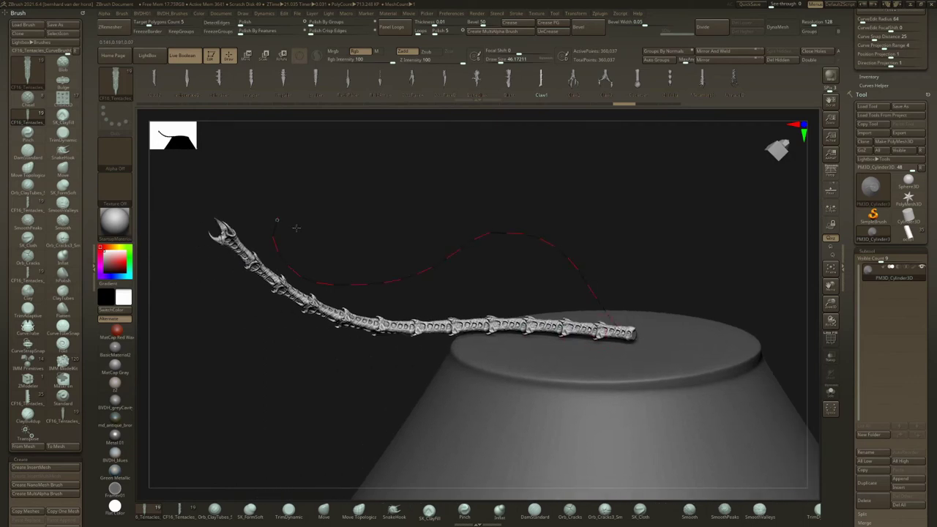
right_click_drag(345, 259, 363, 273)
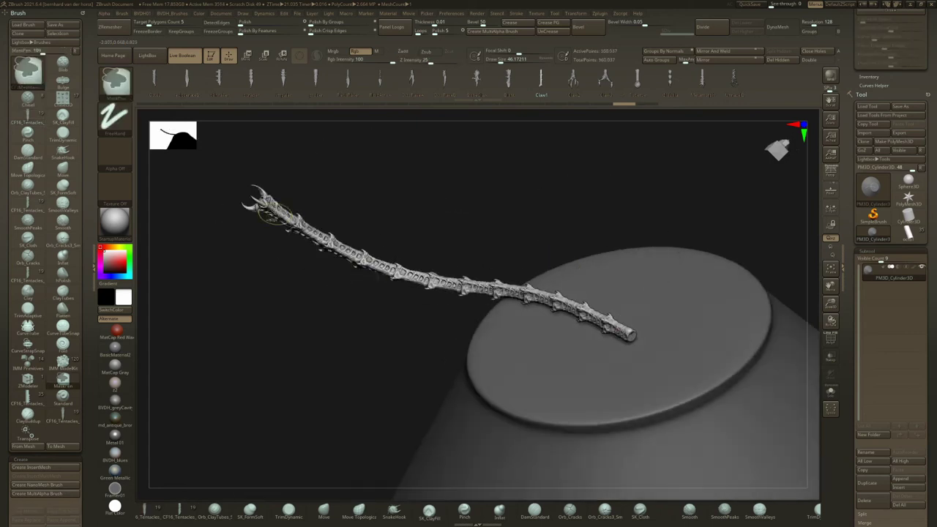
key("ctrl+z")
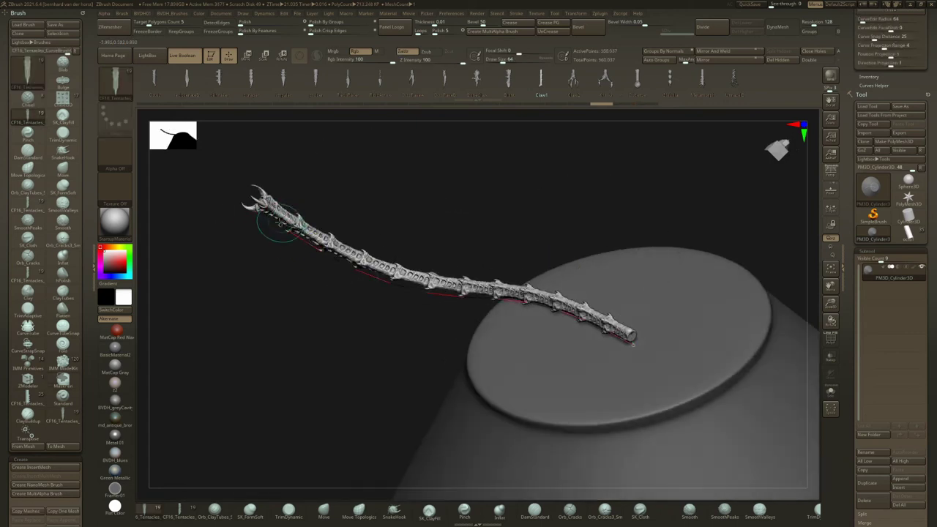
Bend the Claw1 tentacle's end back toward the cone's rim and swap the tentacle to the Claw2 mesh.
mouse_move(285, 270)
left_mouse_down()
mouse_move(292, 370)
mouse_move(418, 394)
mouse_move(531, 336)
mouse_move(546, 346)
mouse_move(553, 369)
mouse_move(481, 422)
left_mouse_up()
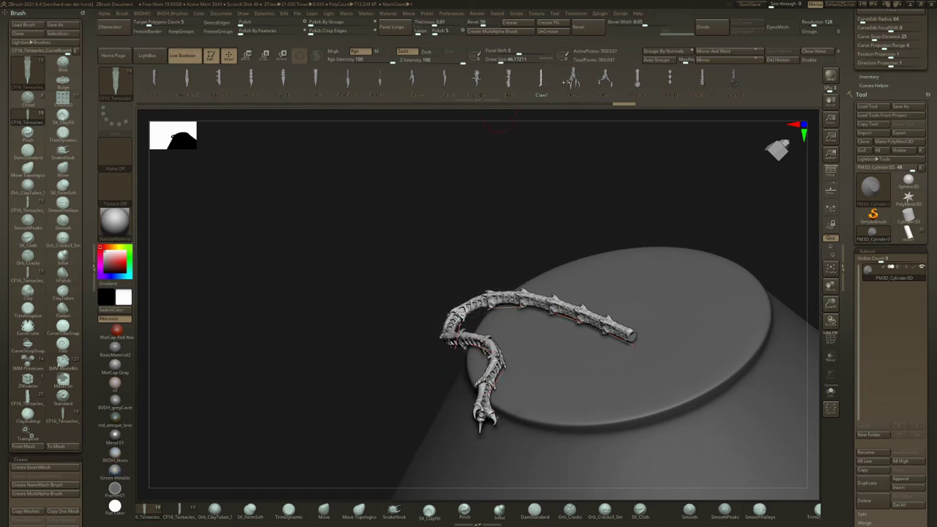
left_click(545, 311)
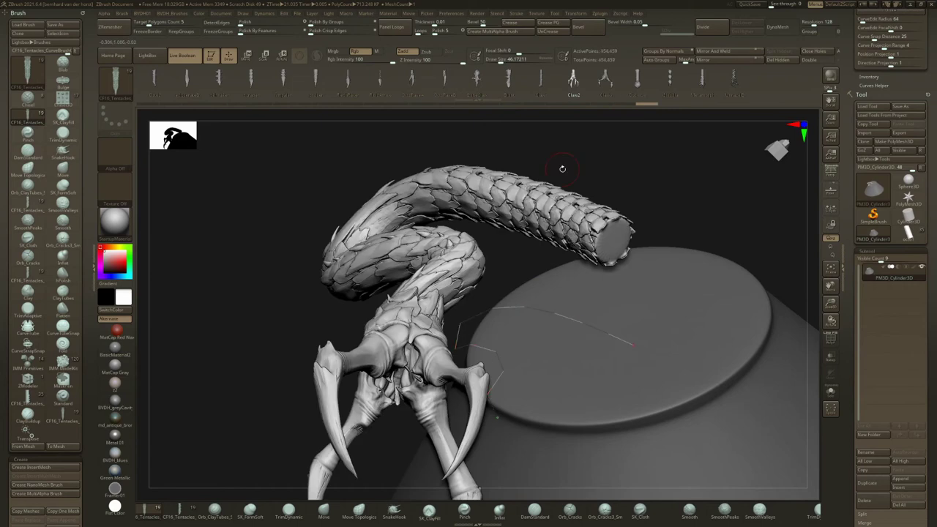
Reduce the draw size to about 23 and reapply the Claw2 mesh to make the tentacle thinner.
key("space")
left_click_drag(563, 170, 557, 171)
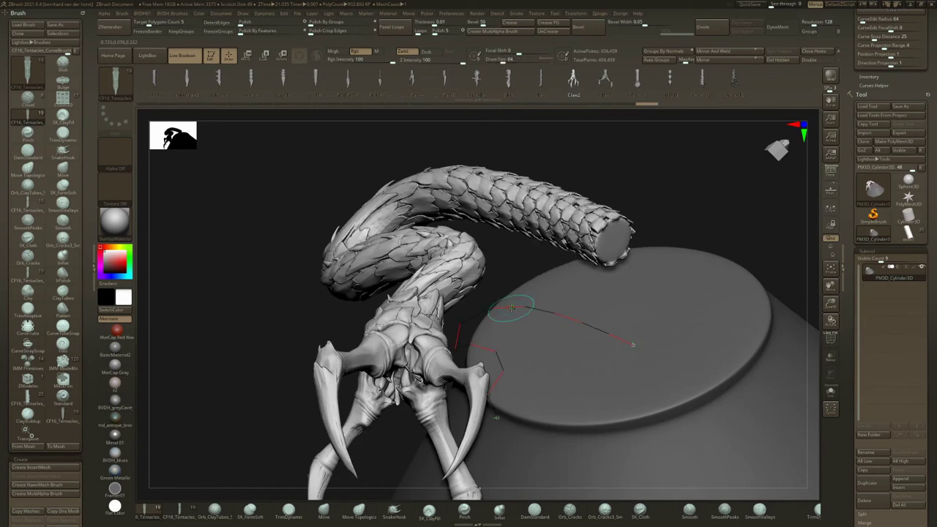
left_click(512, 308)
left_click_drag(170, 209, 182, 185)
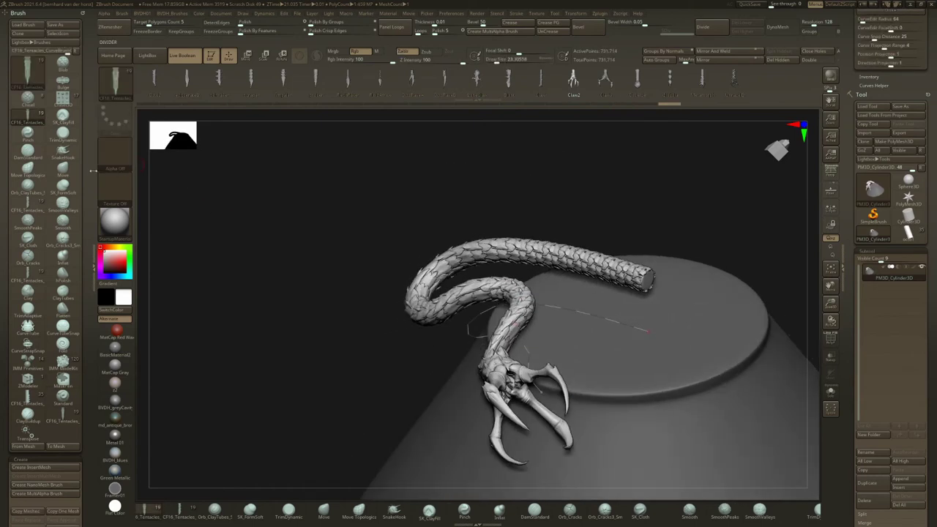
Open the brush's Depth settings and adjust Imbed to seat the tentacle closer to the cone's surface.
scroll(60, 362, "down", 3)
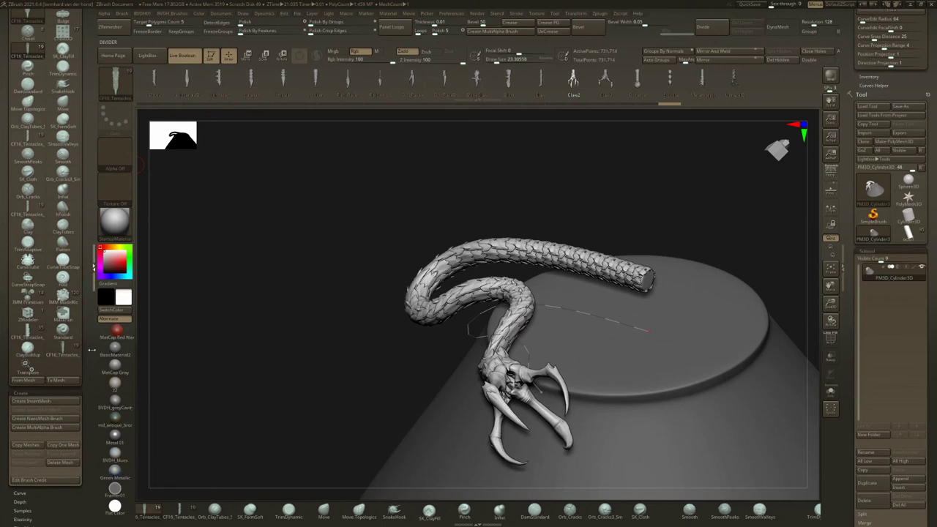
left_click(19, 502)
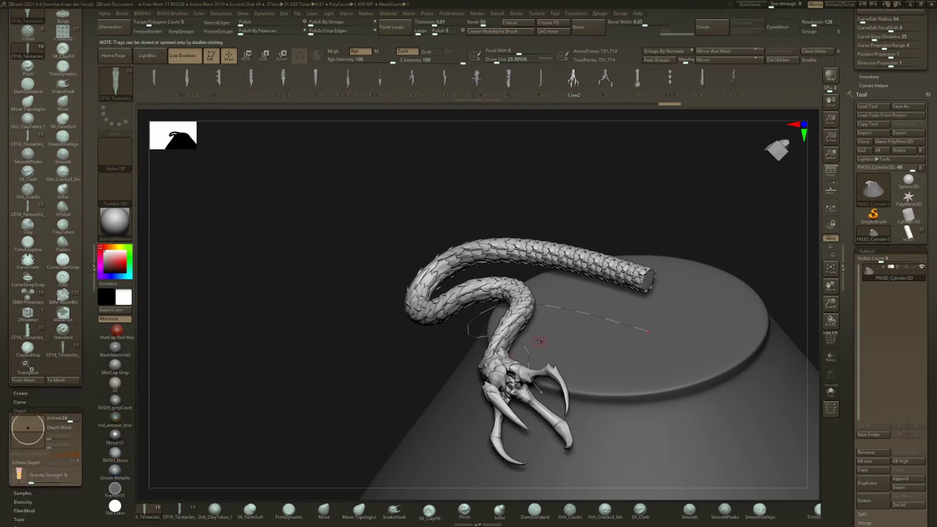
left_click(558, 307)
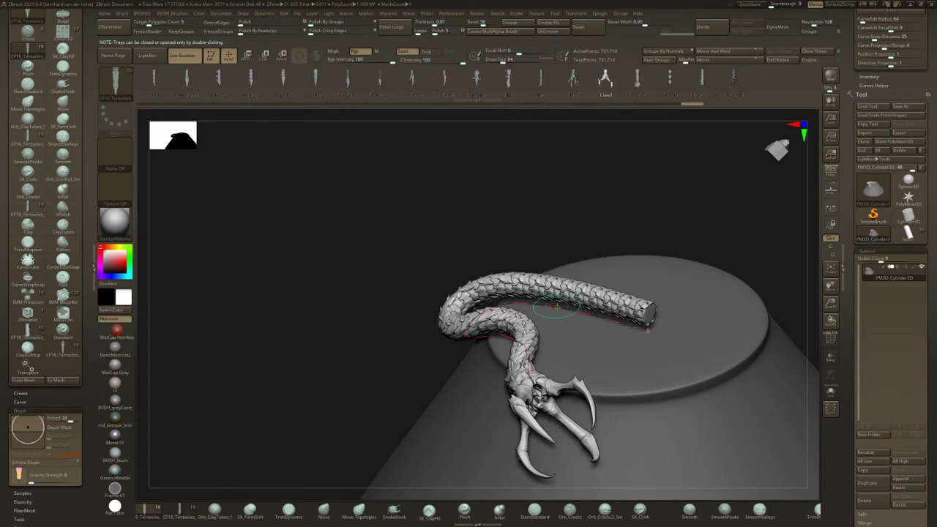
Swap the tentacle to the Claw3 mesh and bend its clawed end around across the cone's upper side.
left_click(557, 307)
mouse_move(550, 318)
right_mouse_down()
mouse_move(592, 338)
mouse_move(504, 322)
right_mouse_up()
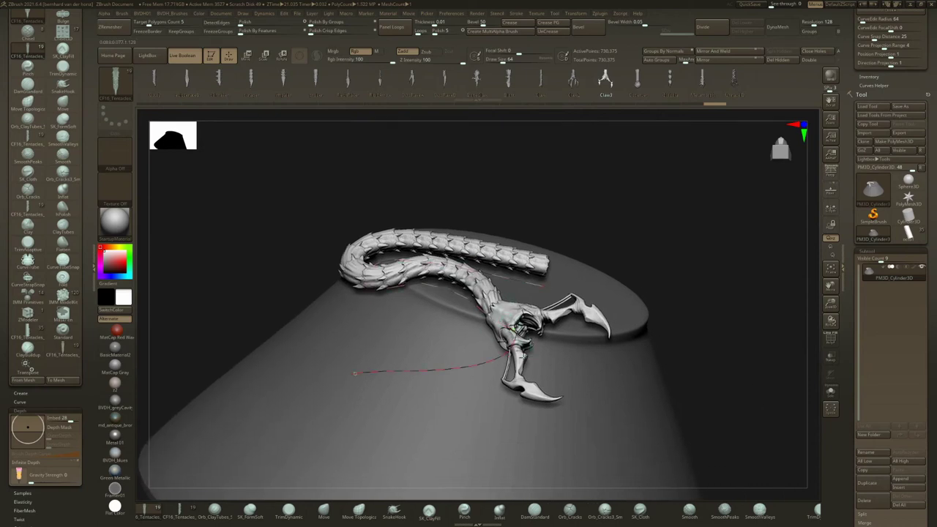
left_click(515, 331)
key("ctrl+z")
right_click_drag(521, 311, 507, 333)
mouse_move(391, 349)
left_mouse_down()
mouse_move(303, 334)
mouse_move(261, 429)
mouse_move(397, 450)
mouse_move(593, 289)
left_mouse_up()
Raise the draw size to about 33 and reapply the Claw3 mesh to thicken the tentacle.
key("space")
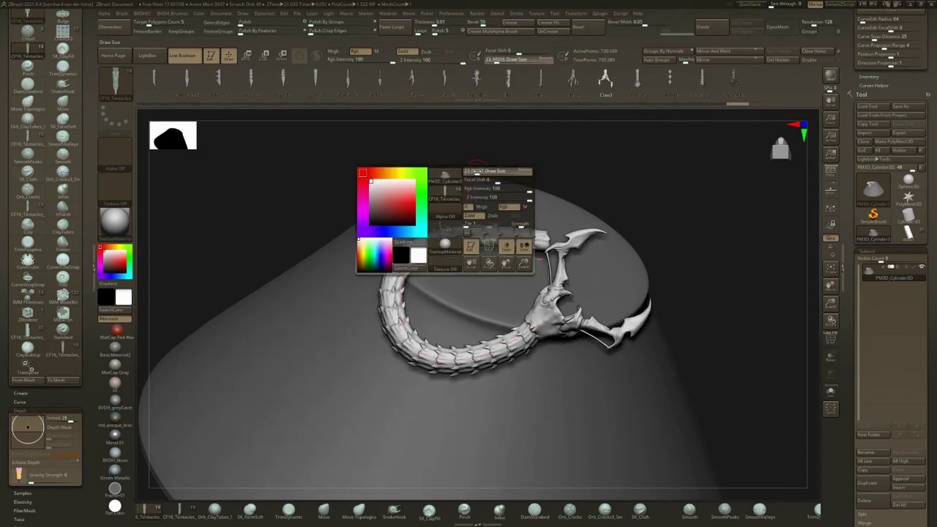
left_click_drag(477, 170, 482, 171)
left_click(421, 268)
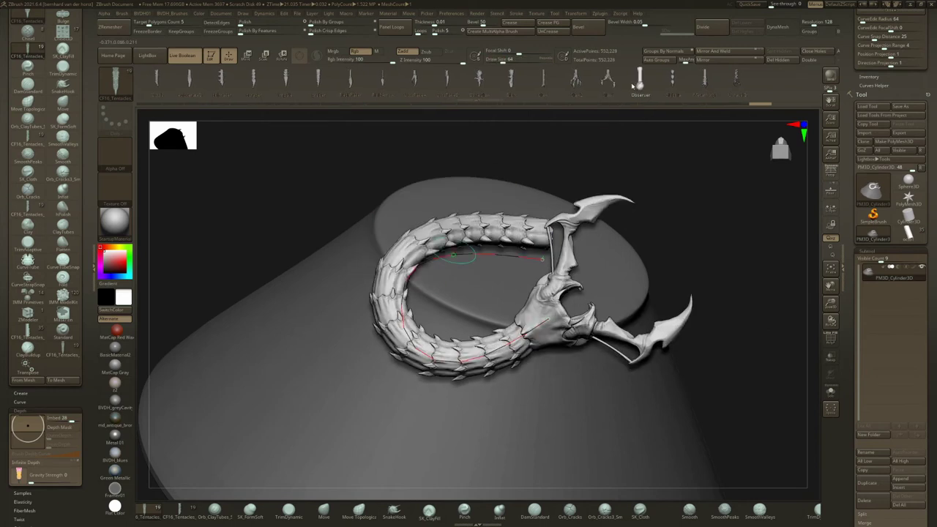
Swap the tentacle to the Observer mesh and pull its eye end upward, out beyond the cone's rim.
left_click(447, 254)
right_click_drag(546, 274, 461, 285)
mouse_move(456, 304)
left_mouse_down()
mouse_move(382, 209)
mouse_move(361, 163)
mouse_move(341, 172)
mouse_move(347, 177)
left_mouse_up()
right_click_drag(488, 237, 541, 287, "alt")
right_click_drag(540, 287, 519, 314)
right_click_drag(654, 353, 660, 335)
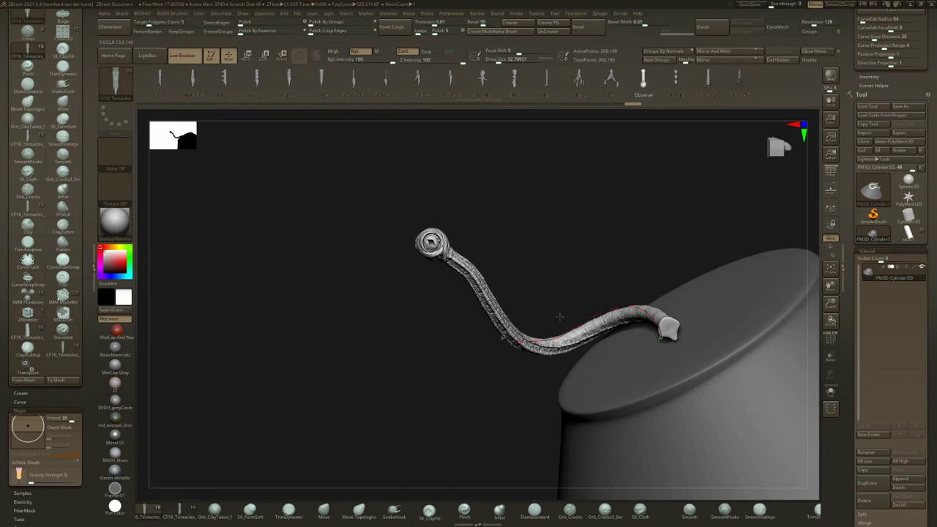
Draw a second, thinner Observer stalk along the first and try pulling its end upward.
mouse_move(565, 318)
right_mouse_down()
mouse_move(558, 326)
mouse_move(492, 322)
mouse_move(511, 333)
right_mouse_up()
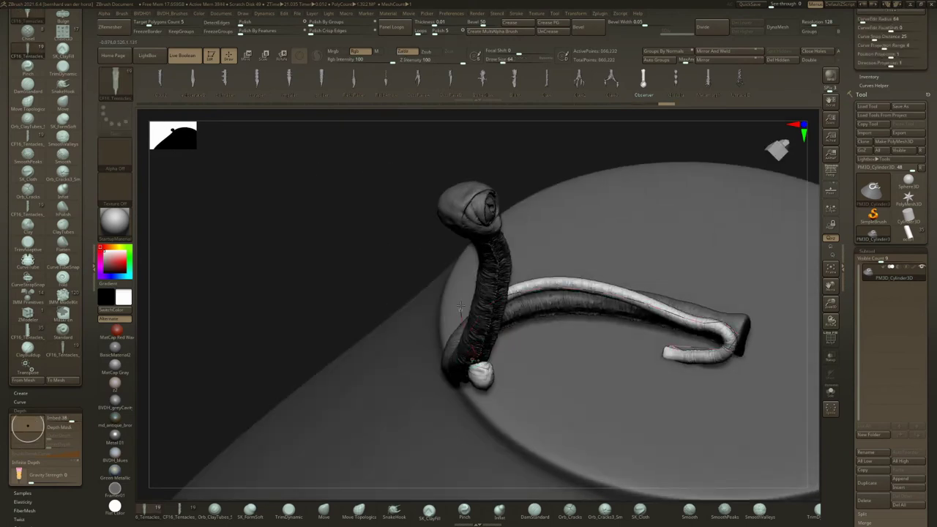
mouse_move(518, 317)
right_mouse_down()
mouse_move(448, 358)
mouse_move(438, 387)
right_mouse_up()
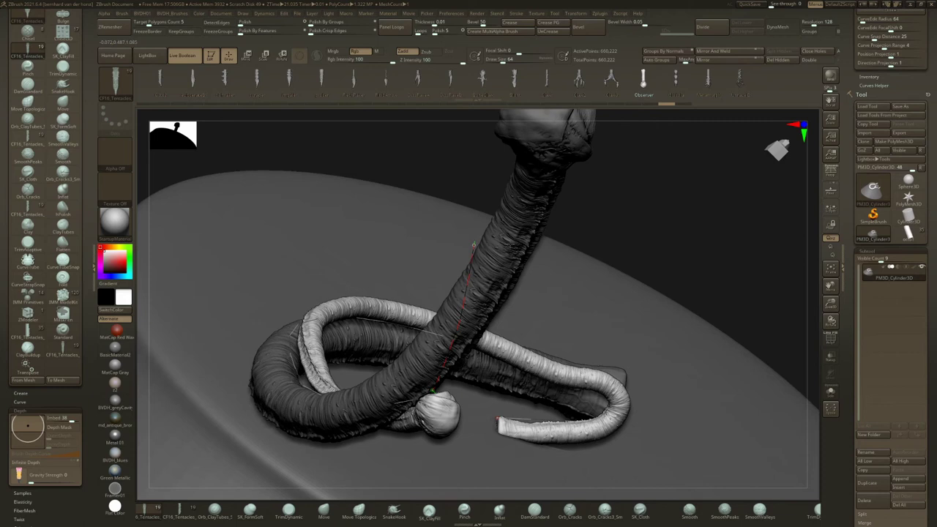
mouse_move(527, 247)
right_mouse_down()
mouse_move(590, 180)
mouse_move(476, 212)
mouse_move(439, 254)
right_mouse_up()
key("ctrl+z")
Enable the Liquid curve option and wrap the second Observer stalk upward around the first one.
left_click_drag(934, 173, 935, 192)
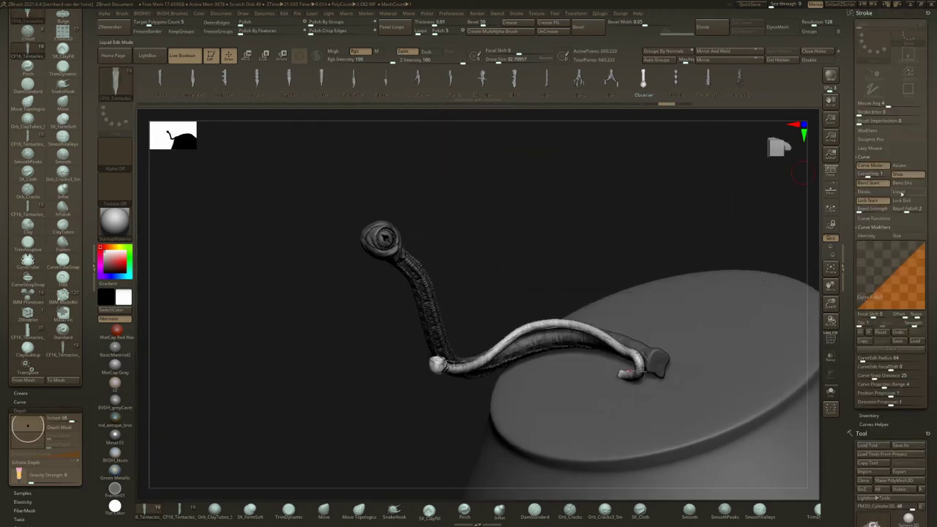
left_click(901, 193)
right_click_drag(615, 329, 447, 395)
mouse_move(447, 396)
left_mouse_down()
mouse_move(459, 345)
mouse_move(434, 211)
left_mouse_up()
right_click_drag(433, 211, 476, 218)
mouse_move(502, 223)
left_mouse_down()
mouse_move(425, 117)
mouse_move(406, 119)
left_mouse_up()
right_click_drag(411, 209, 474, 229)
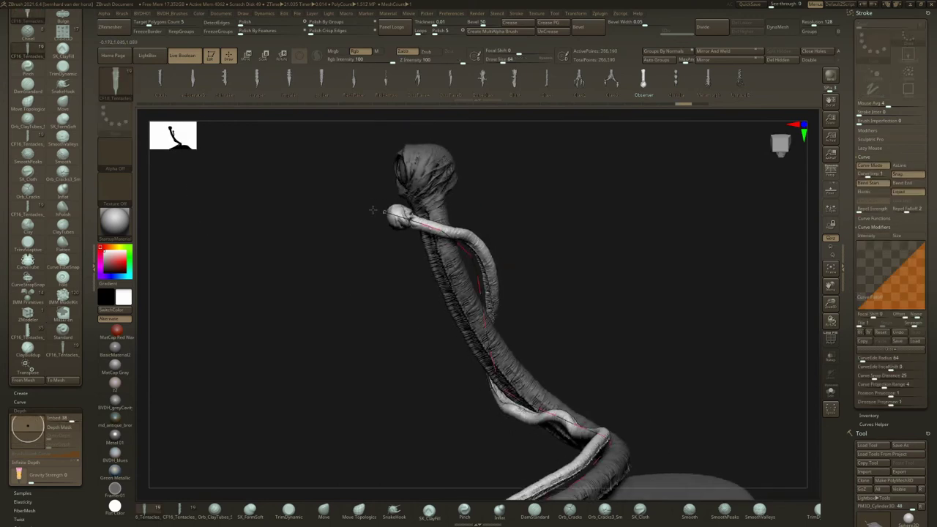
left_click_drag(370, 209, 350, 205)
right_click_drag(360, 212, 495, 236)
Thicken the second Observer stalk with a draw size of about 63 and move its eye away from the first.
key("space")
left_click_drag(501, 235, 499, 235)
right_click_drag(380, 236, 426, 236)
left_click_drag(435, 222, 480, 213)
right_click_drag(498, 242, 572, 409)
left_click_drag(598, 388, 587, 390)
key("ctrl+z")
right_click_drag(565, 351, 535, 279)
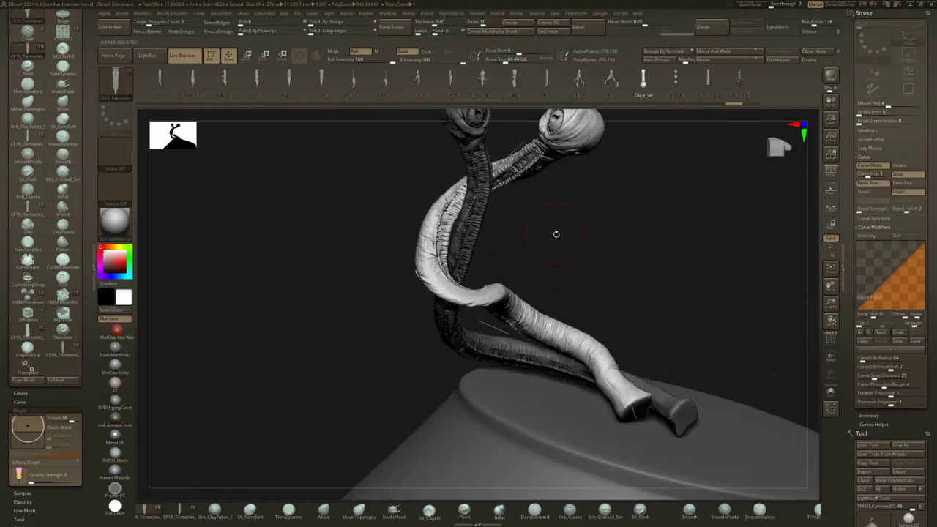
Try re-angling the second Observer stalk's eye and bending its upper part.
left_click_drag(551, 280, 494, 356, "alt")
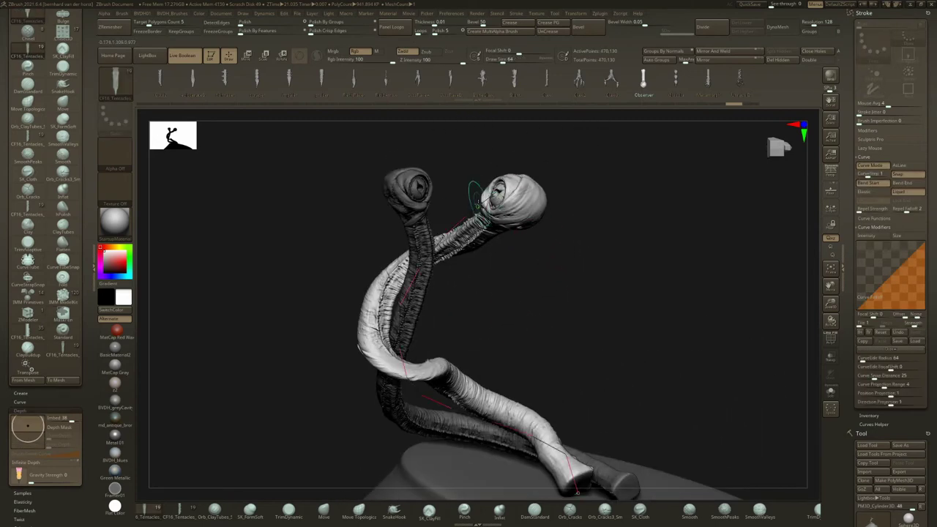
left_click_drag(497, 191, 500, 188)
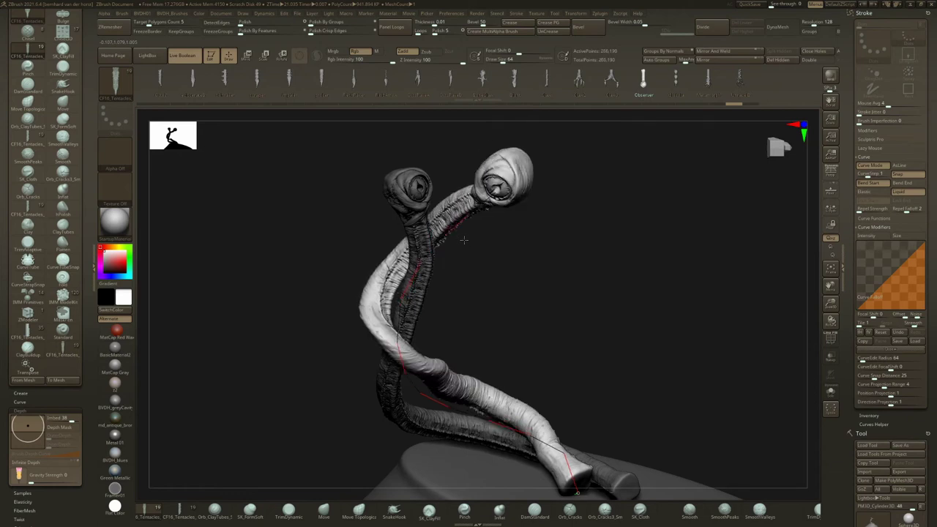
mouse_move(471, 240)
left_mouse_down()
mouse_move(507, 268)
mouse_move(519, 260)
mouse_move(502, 223)
mouse_move(476, 204)
left_mouse_up()
left_click_drag(497, 368, 533, 426, "alt")
key("ctrl+z")
left_click_drag(437, 183, 535, 274, "alt")
left_click_drag(503, 313, 498, 324)
Undo the edits to the second Observer stalk until only the first stalk is left on the cone.
key("ctrl+z")
key("ctrl+z")
key("ctrl+z")
key("ctrl+z")
key("ctrl+z")
key("ctrl+z")
key("ctrl+z")
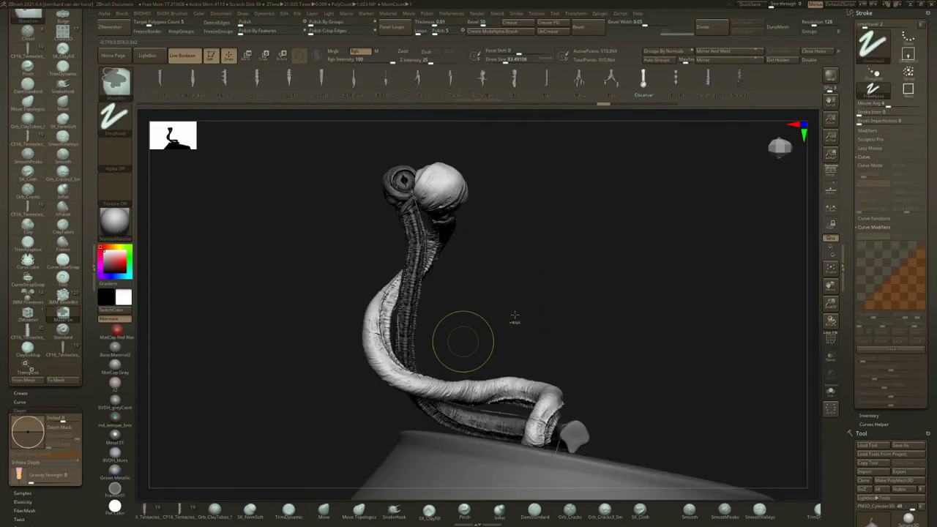
key("ctrl+z")
key("ctrl+z")
Swap the stalk to the Globula mesh at a draw size of about 51 and undo the last curve change.
left_click(674, 81)
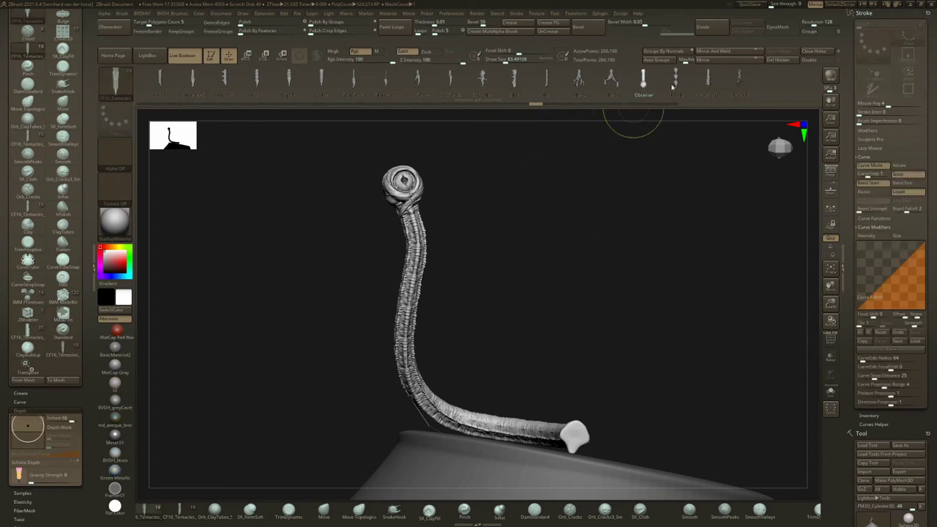
left_click(412, 319)
left_click_drag(601, 219, 492, 250)
key("space")
mouse_move(449, 220)
left_mouse_down()
mouse_move(344, 220)
mouse_move(271, 329)
mouse_move(241, 408)
left_mouse_up()
mouse_move(230, 466)
left_mouse_down()
mouse_move(324, 473)
mouse_move(364, 437)
left_mouse_up()
key("ctrl+z")
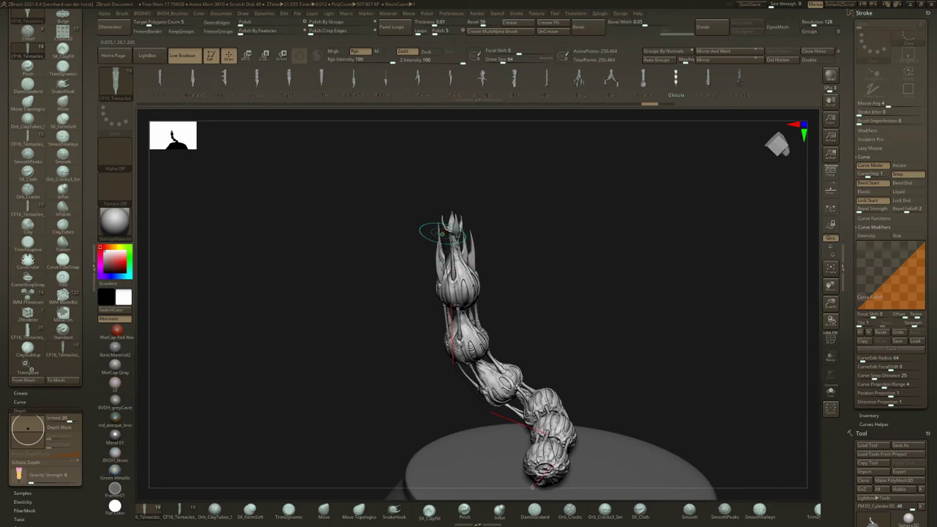
Bend the Globula tentacle sideways over the cone and stretch its tip upward past the rim.
mouse_move(442, 233)
left_mouse_down()
mouse_move(344, 300)
mouse_move(293, 417)
mouse_move(224, 314)
mouse_move(575, 218)
left_mouse_up()
mouse_move(702, 249)
left_mouse_down()
mouse_move(690, 322)
mouse_move(681, 326)
left_mouse_up()
right_click_drag(537, 295, 388, 157, "alt")
right_click_drag(388, 156, 492, 322, "ctrl")
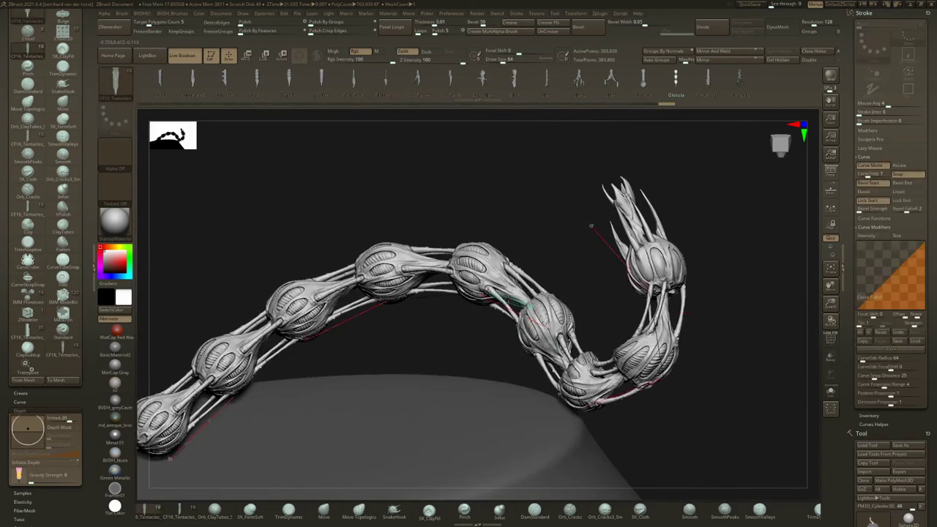
mouse_move(587, 214)
left_mouse_down()
mouse_move(628, 167)
mouse_move(784, 157)
mouse_move(784, 241)
mouse_move(692, 432)
mouse_move(627, 353)
left_mouse_up()
right_click_drag(574, 235, 562, 226, "ctrl")
mouse_move(647, 413)
left_mouse_down()
mouse_move(669, 418)
mouse_move(699, 461)
mouse_move(701, 496)
mouse_move(753, 439)
mouse_move(721, 156)
mouse_move(745, 166)
left_mouse_up()
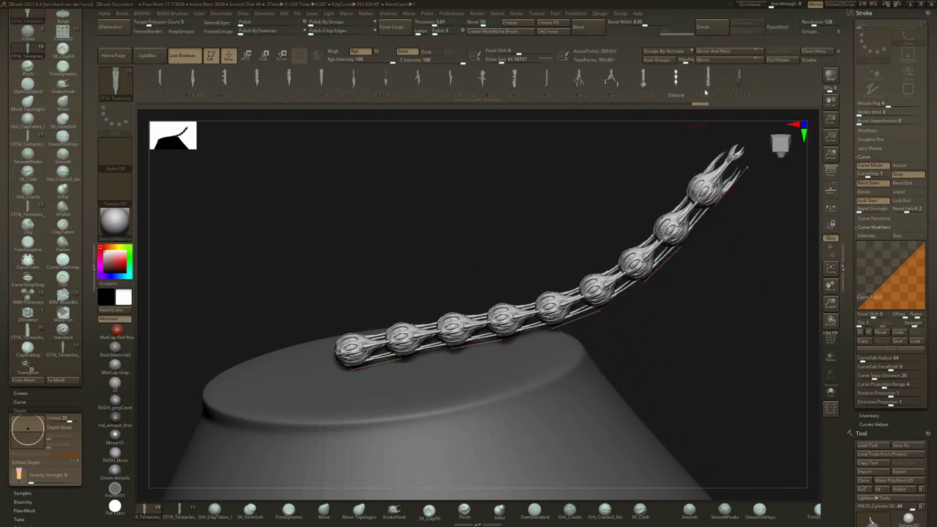
Swap the tentacle to the Metamorph mesh and make it thinner with a draw size of about 44.
key("Right")
mouse_move(691, 254)
right_mouse_down("alt")
mouse_move(543, 359)
mouse_move(557, 347)
right_mouse_up("alt")
key("space")
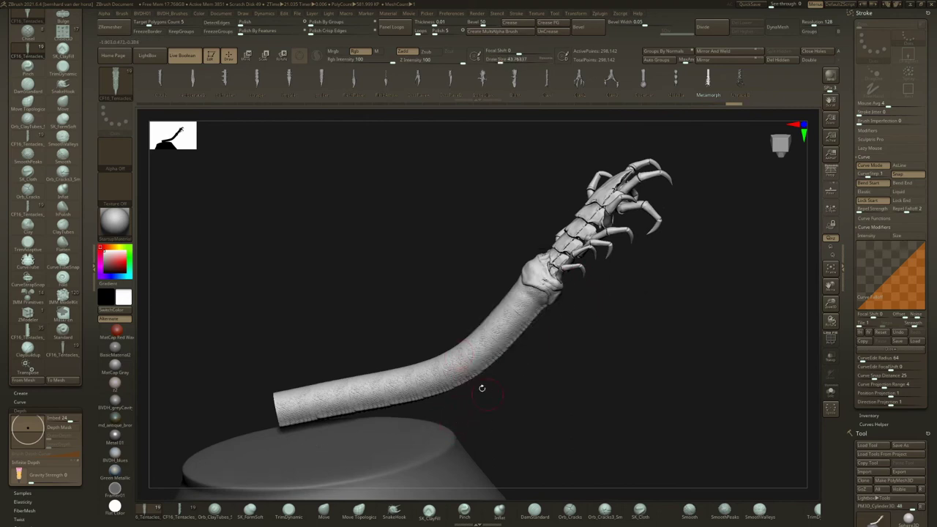
left_click(474, 404)
right_click_drag(622, 289, 590, 294)
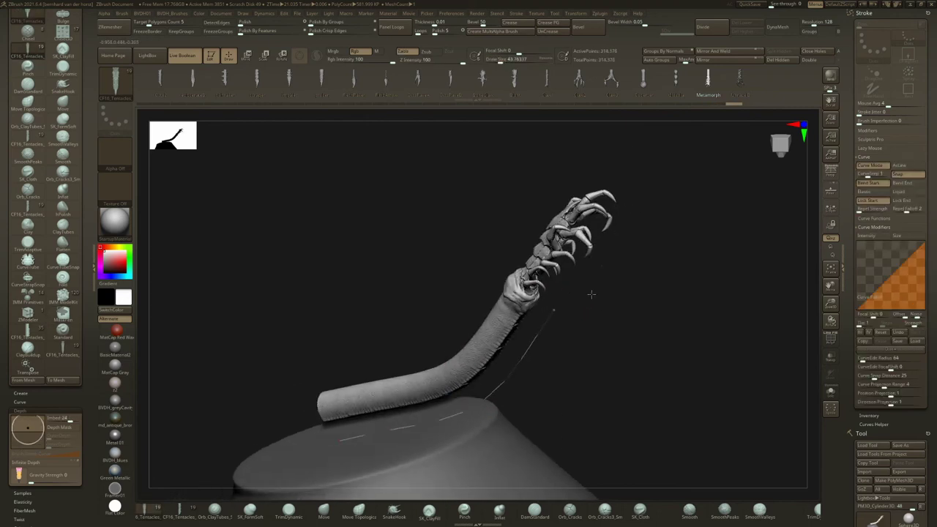
Swap the tentacle to the Unravel mesh and curl its spiny end back up toward the cone's rim.
mouse_move(589, 294)
left_mouse_down()
mouse_move(427, 349)
mouse_move(395, 346)
mouse_move(334, 443)
mouse_move(318, 378)
mouse_move(266, 483)
mouse_move(293, 495)
left_mouse_up()
left_click_drag(315, 395, 309, 226)
left_click_drag(598, 361, 647, 406)
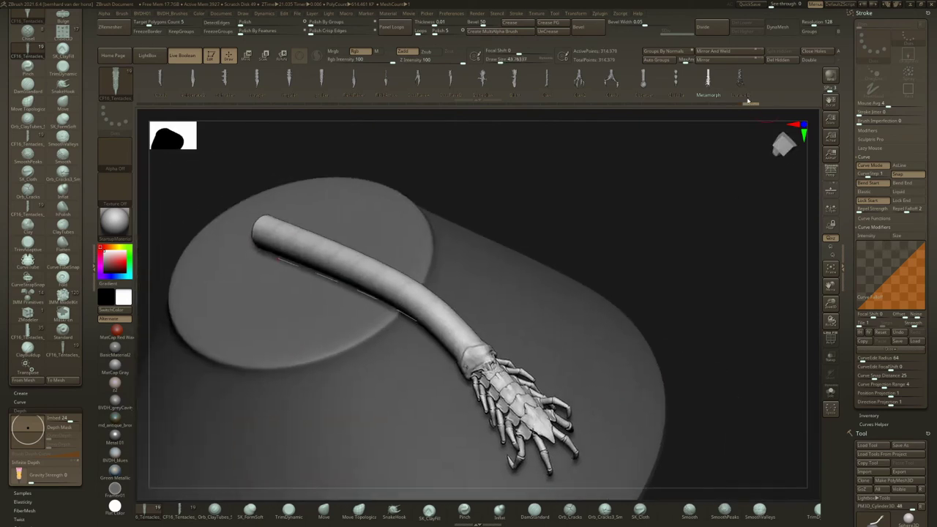
left_click(377, 299)
right_click_drag(379, 299, 489, 354)
left_click_drag(457, 363, 217, 284)
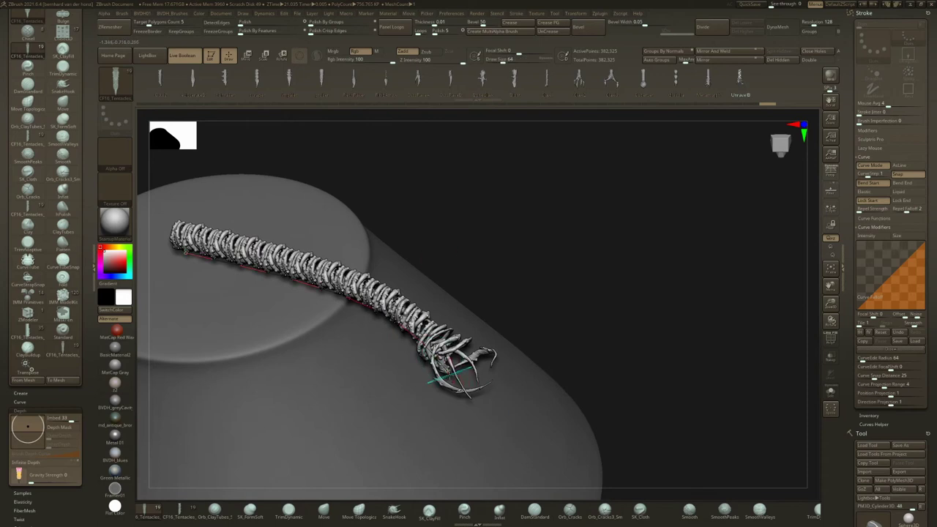
mouse_move(445, 371)
left_mouse_down()
mouse_move(551, 204)
mouse_move(757, 347)
mouse_move(169, 468)
mouse_move(454, 457)
mouse_move(507, 301)
mouse_move(496, 308)
left_mouse_up()
right_click_drag(422, 295, 432, 314, "ctrl")
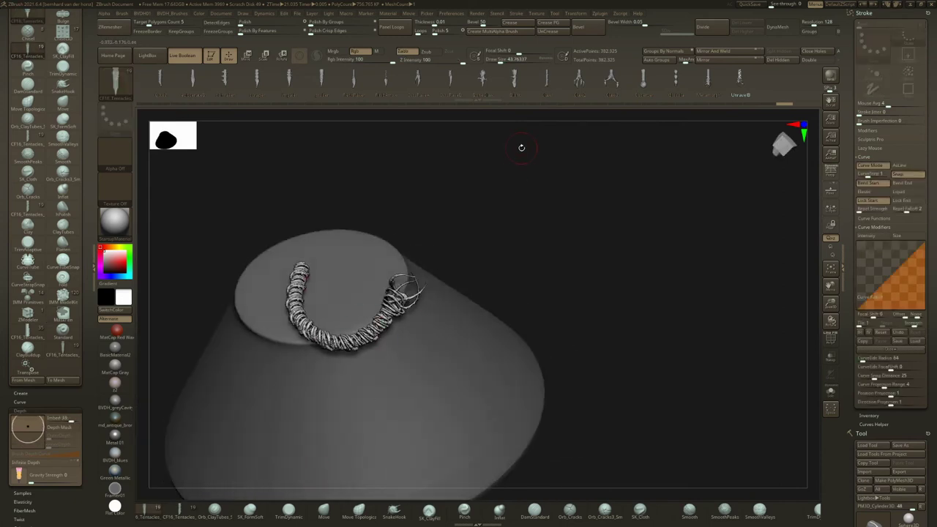
Load the brush CF16_Tentacles_CurveBrushSmallerTip.zbp and apply its Octo1 mesh to the tentacle curve.
left_click(113, 89)
left_click(162, 354)
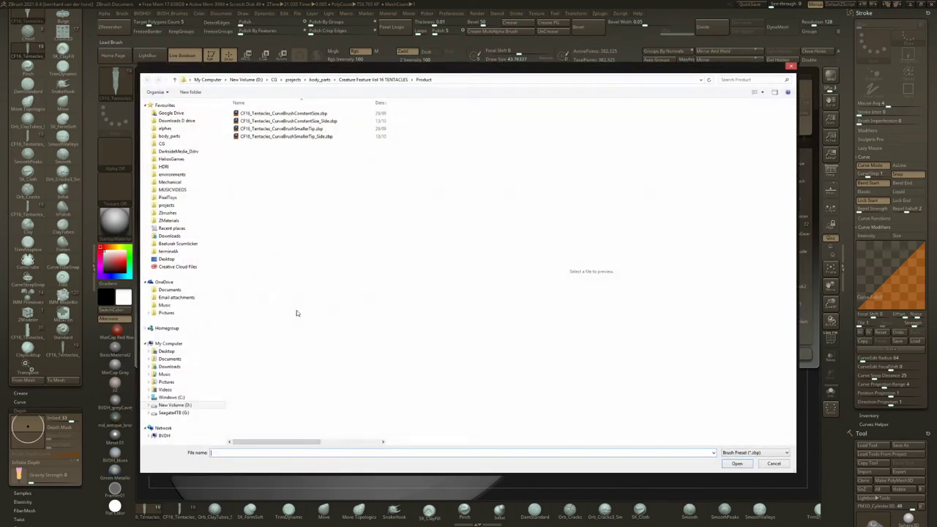
double_click(308, 129)
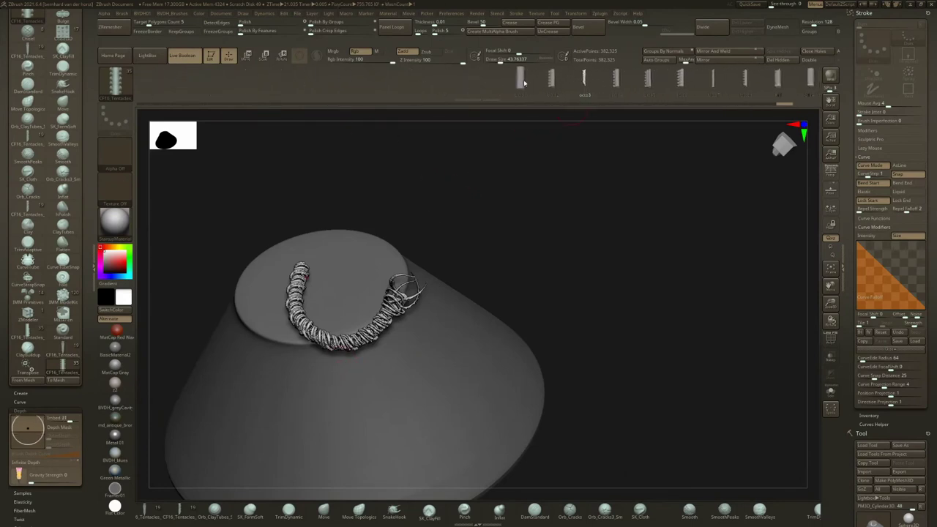
mouse_move(339, 289)
right_mouse_down("alt")
mouse_move(415, 246)
mouse_move(415, 295)
right_mouse_up("alt")
key("ctrl+z")
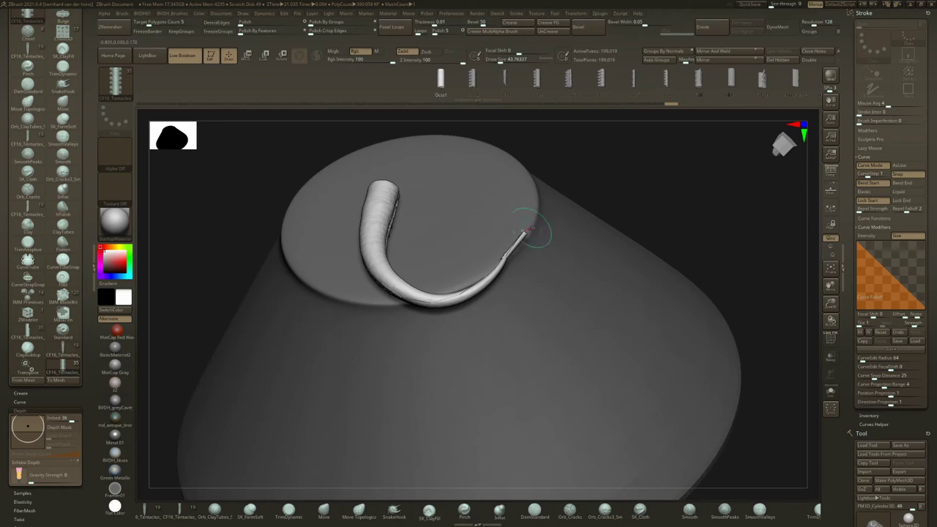
Bend the tapered Octo1 tentacle so that its tip rises above the cone's top.
mouse_move(523, 233)
left_mouse_down()
mouse_move(444, 393)
mouse_move(278, 418)
mouse_move(424, 433)
mouse_move(500, 368)
left_mouse_up()
left_click_drag(504, 430, 532, 397)
right_click_drag(533, 397, 484, 381)
mouse_move(498, 331)
left_mouse_down()
mouse_move(458, 315)
mouse_move(605, 333)
mouse_move(413, 388)
mouse_move(353, 233)
mouse_move(318, 230)
left_mouse_up()
mouse_move(403, 264)
right_mouse_down()
mouse_move(424, 238)
mouse_move(486, 206)
right_mouse_up()
Extend the Octo1 tentacle from its tip into a long S-curve reaching out past the cone's base.
key("space")
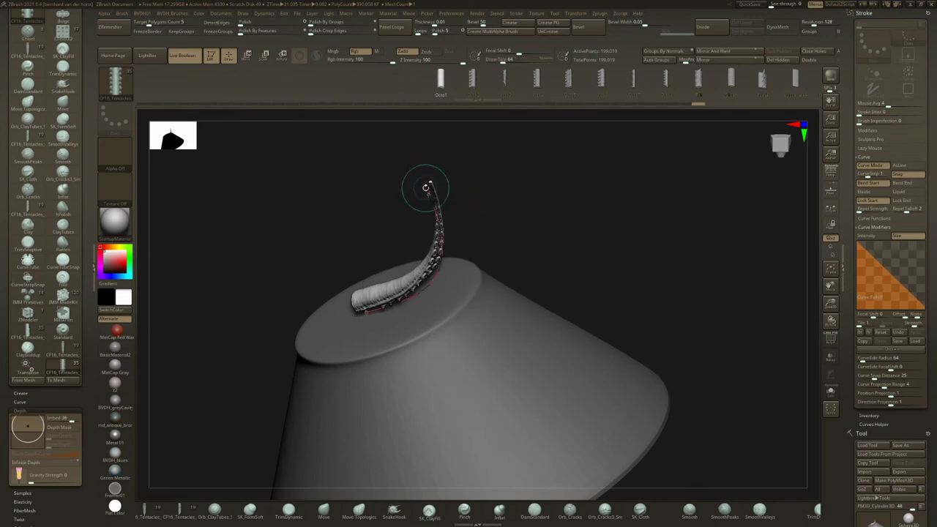
mouse_move(424, 186)
right_mouse_down()
mouse_move(328, 188)
mouse_move(418, 192)
right_mouse_up()
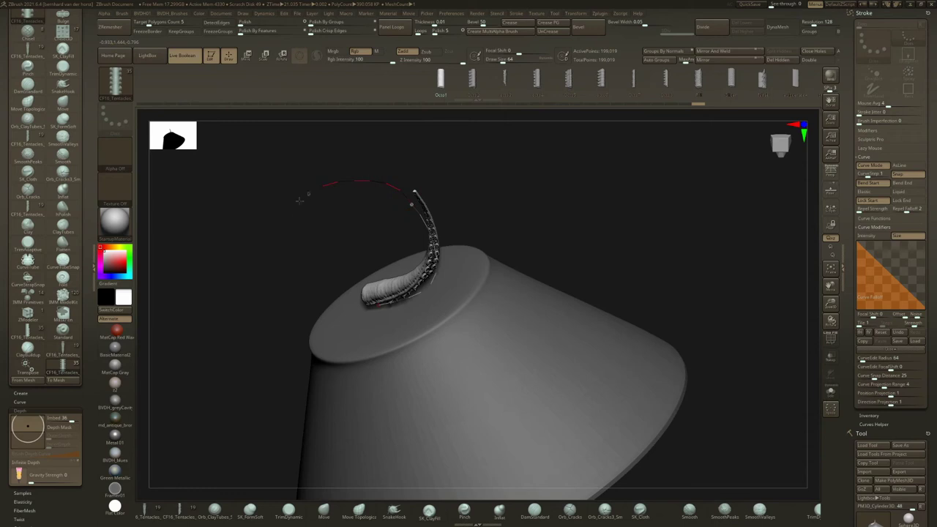
left_click_drag(294, 222, 293, 223)
right_click_drag(322, 233, 403, 231)
mouse_move(344, 230)
left_mouse_down()
mouse_move(314, 282)
mouse_move(227, 355)
mouse_move(279, 456)
mouse_move(431, 439)
left_mouse_up()
right_click_drag(486, 419, 479, 175)
left_click(342, 271)
right_click_drag(342, 271, 505, 417, "ctrl")
mouse_move(530, 417)
left_mouse_down()
mouse_move(535, 426)
mouse_move(426, 499)
mouse_move(293, 499)
mouse_move(379, 395)
left_mouse_up()
right_click_drag(620, 220, 538, 118, "ctrl")
Swap the long tapered tentacle to the Octo3 mesh.
left_click(504, 79)
mouse_move(475, 337)
right_mouse_down("alt")
mouse_move(485, 242)
mouse_move(482, 331)
mouse_move(483, 272)
mouse_move(491, 284)
mouse_move(476, 286)
right_mouse_up("alt")
left_click(469, 328)
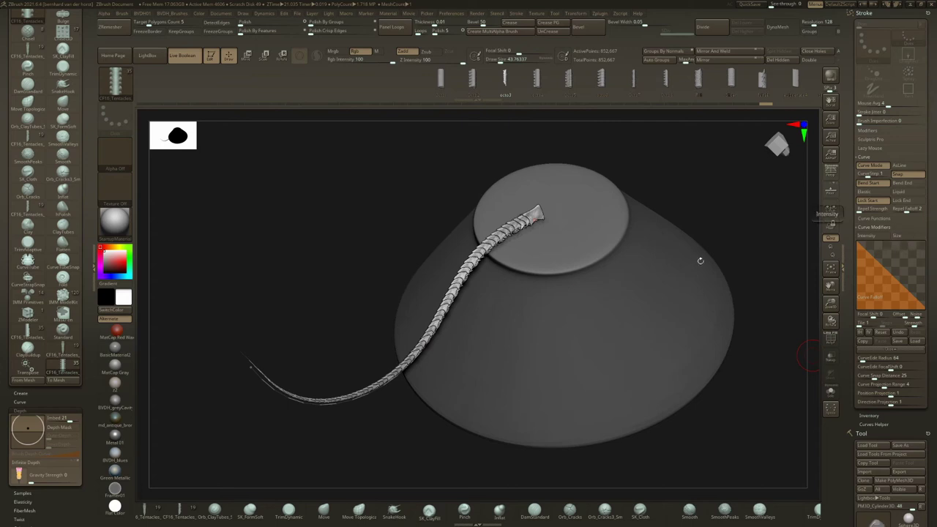
Compare the Octo3 tentacle with the Size curve modifier off and on, restoring the tapered tip.
left_click_drag(249, 366, 244, 356)
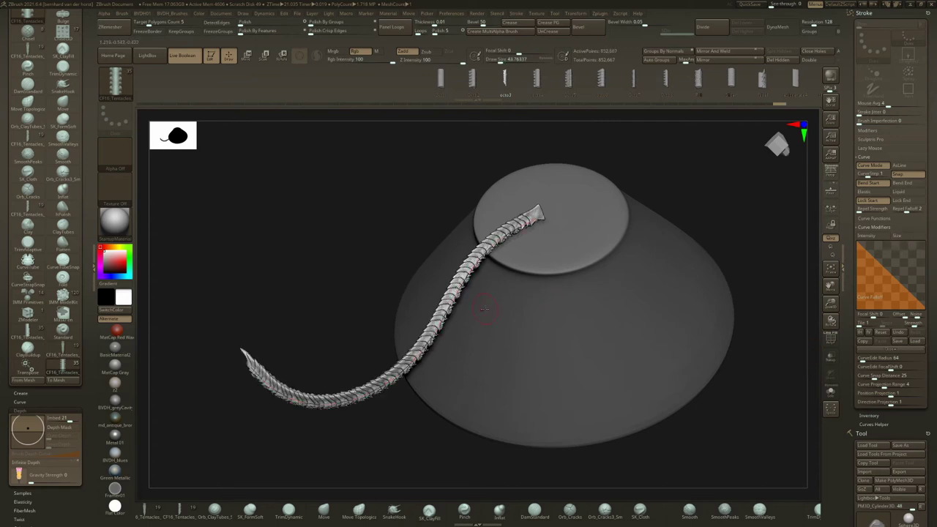
right_click_drag(485, 309, 484, 336, "ctrl")
mouse_move(485, 335)
right_mouse_down("ctrl")
mouse_move(484, 317)
mouse_move(805, 296)
right_mouse_up("ctrl")
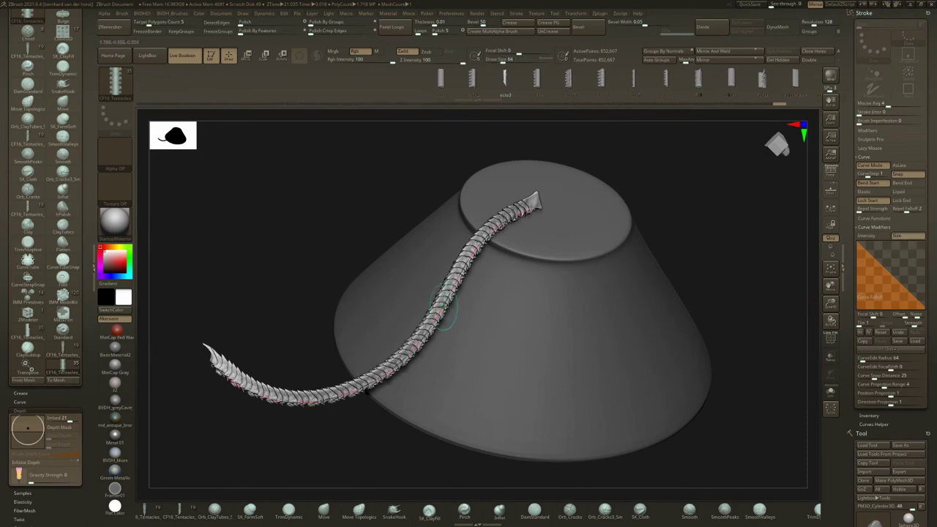
left_click(444, 307)
right_click_drag(486, 310, 490, 309)
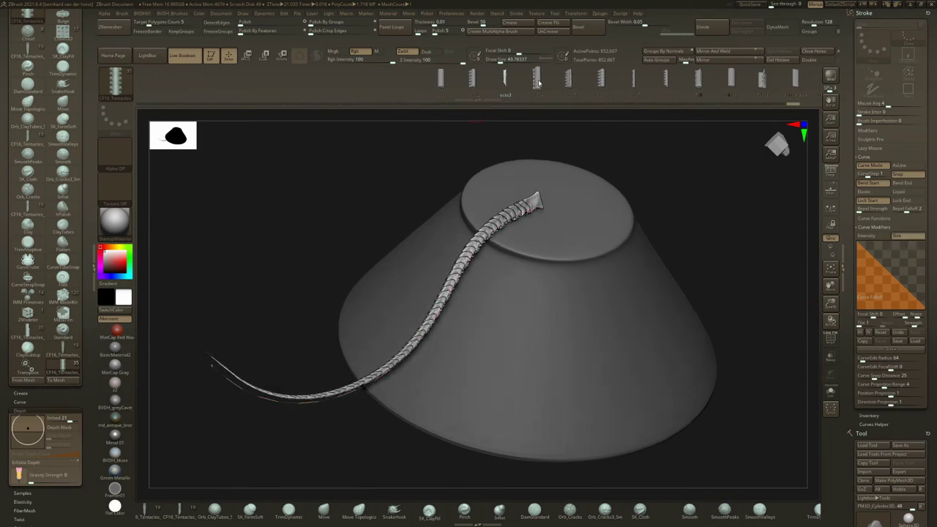
Swap the long tapered tentacle through the Octo4, Octo5 and Octo6 meshes, viewing each one on the cone.
left_click(445, 294)
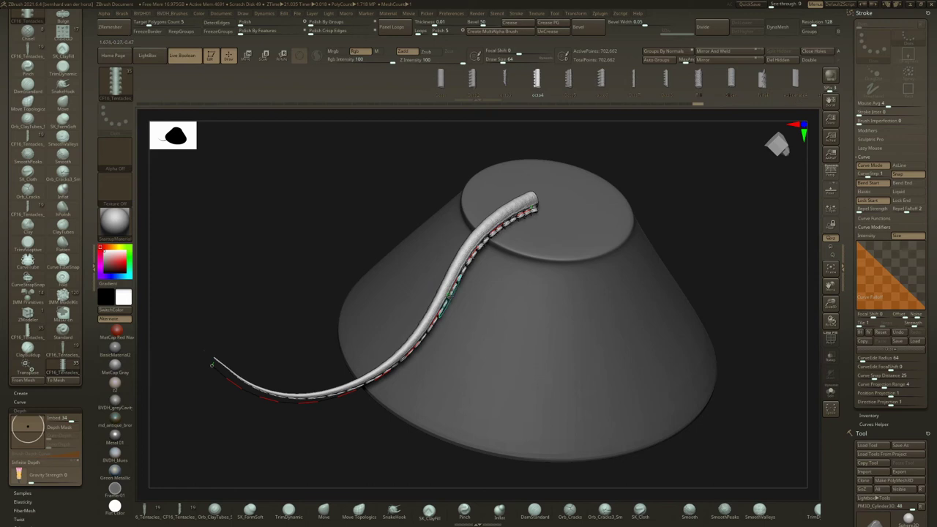
mouse_move(445, 291)
right_mouse_down()
mouse_move(437, 254)
mouse_move(399, 246)
mouse_move(432, 355)
mouse_move(467, 378)
mouse_move(539, 340)
mouse_move(584, 288)
right_mouse_up()
mouse_move(500, 304)
right_mouse_down("ctrl")
mouse_move(457, 297)
mouse_move(487, 373)
right_mouse_up("ctrl")
right_click_drag(486, 373, 468, 332, "ctrl")
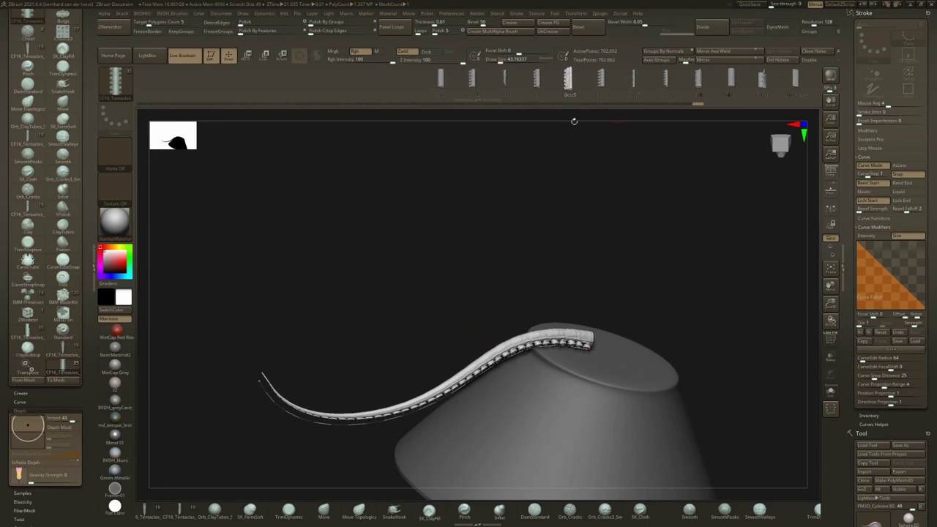
mouse_move(448, 399)
right_mouse_down()
mouse_move(622, 366)
mouse_move(509, 379)
mouse_move(495, 341)
mouse_move(583, 300)
right_mouse_up()
right_click_drag(229, 250, 514, 222)
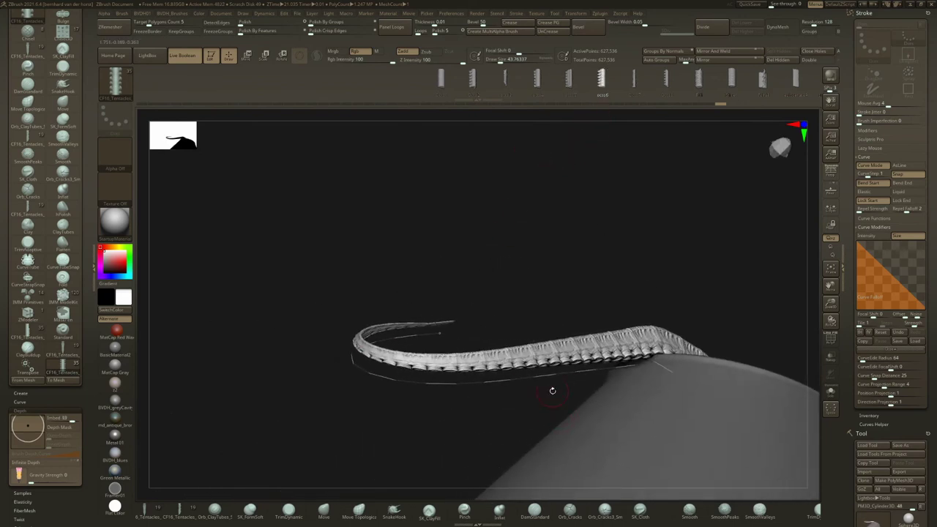
Bend the Octo6 tentacle into an S-curve whose thin tip arches up and falls beyond the cone.
right_click_drag(551, 377, 356, 300)
mouse_move(352, 263)
left_mouse_down()
mouse_move(324, 164)
mouse_move(195, 193)
mouse_move(158, 256)
mouse_move(170, 357)
left_mouse_up()
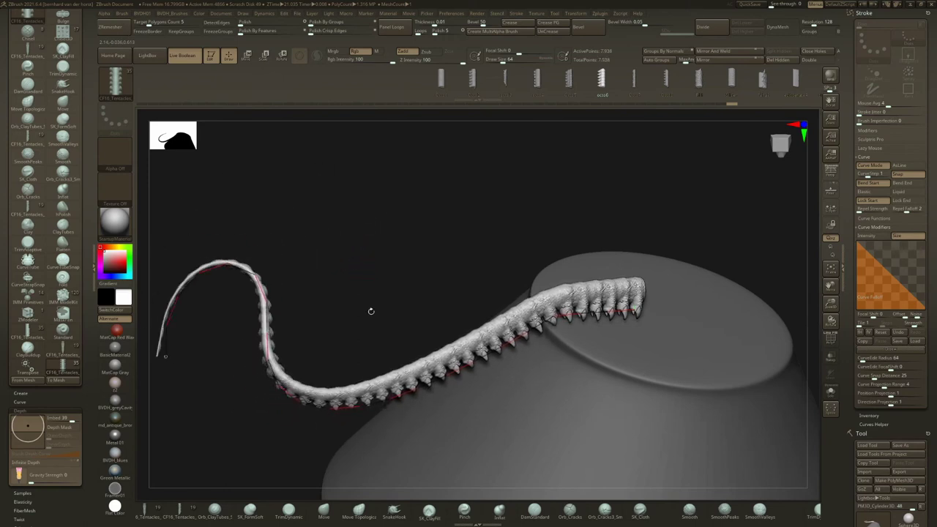
right_click_drag(371, 310, 592, 126)
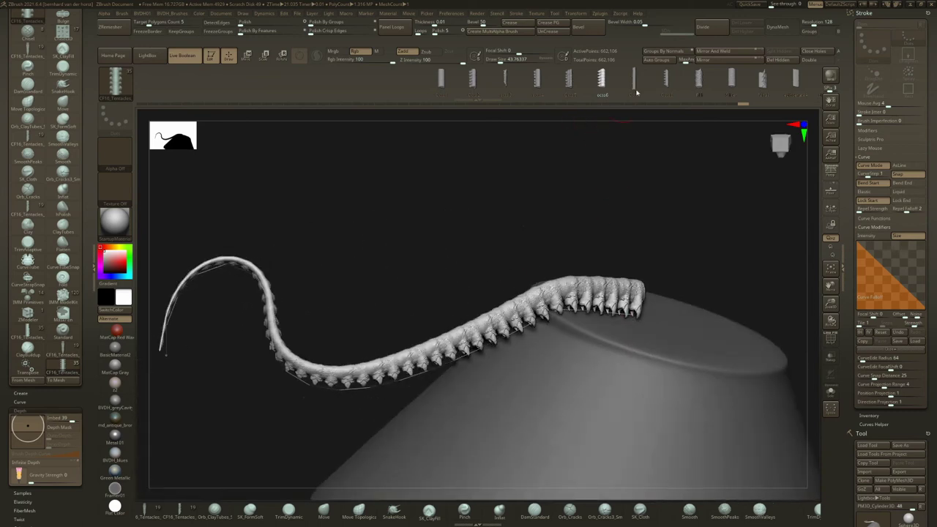
Swap the tentacle to the Octo7 mesh and enlarge it with a draw size of about 59.
left_click(462, 359)
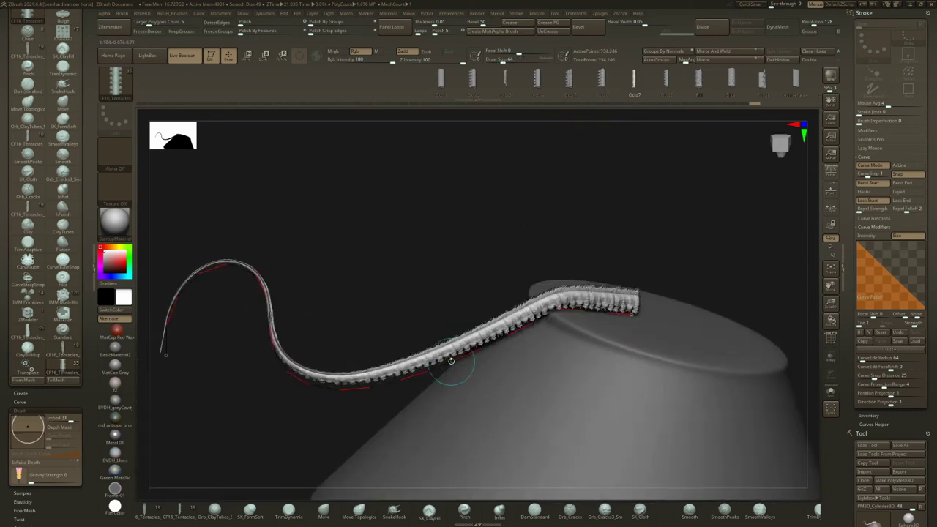
mouse_move(452, 361)
right_mouse_down("ctrl")
mouse_move(457, 403)
mouse_move(538, 146)
mouse_move(464, 352)
mouse_move(477, 356)
mouse_move(437, 370)
mouse_move(448, 376)
mouse_move(372, 329)
mouse_move(413, 314)
right_mouse_up("ctrl")
key("space")
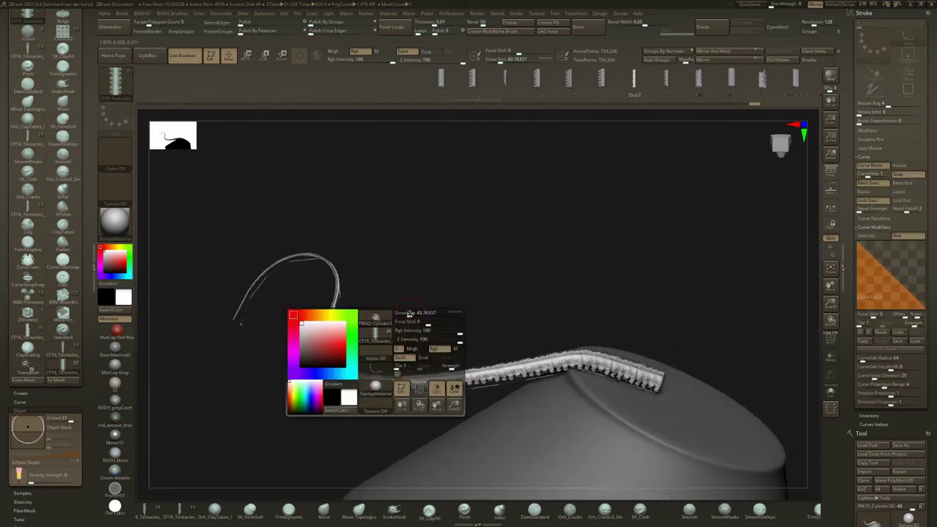
left_click(412, 391)
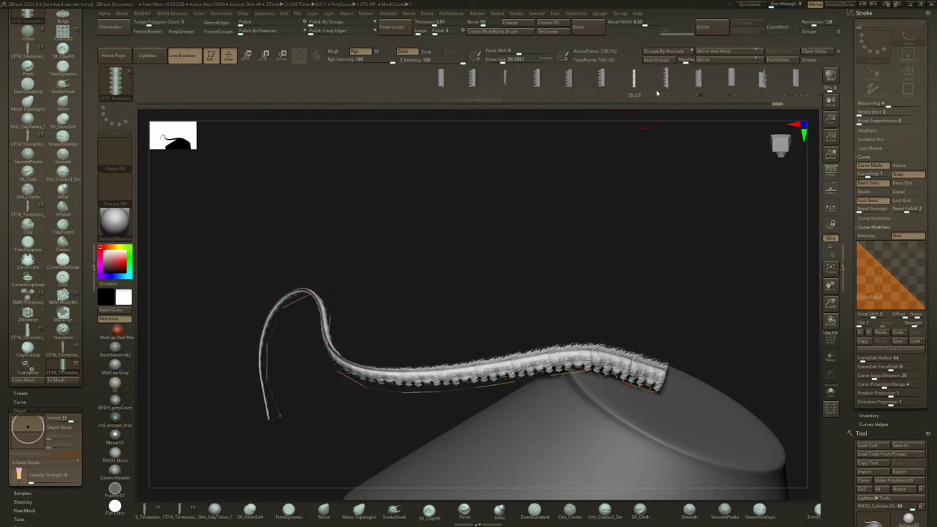
Swap the tentacle to the smooth segmented mesh following Octo7, and from it to the mesh with overlapping pointed scales.
key("Right")
mouse_move(400, 405)
right_mouse_down("ctrl")
mouse_move(404, 414)
mouse_move(415, 356)
mouse_move(461, 411)
mouse_move(436, 373)
mouse_move(424, 388)
mouse_move(412, 341)
right_mouse_up("ctrl")
left_click(707, 84)
right_click_drag(410, 399, 391, 343, "ctrl")
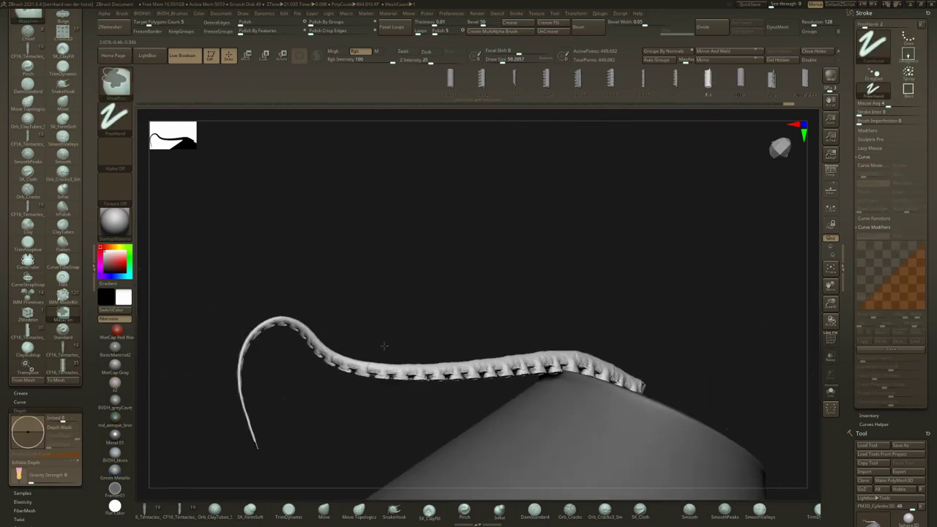
left_click(413, 390)
right_click_drag(427, 398, 401, 369)
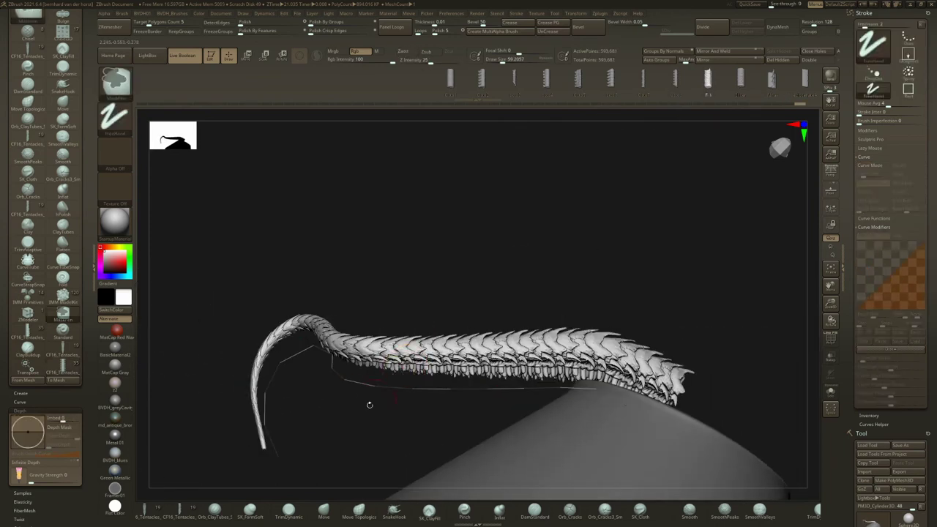
Bend the scaled tentacle into a long arch off the cone's top and apply the BasicMaterial2 material.
mouse_move(235, 475)
left_mouse_down()
mouse_move(152, 503)
mouse_move(168, 505)
left_mouse_up()
right_click_drag(475, 340, 553, 293, "ctrl")
right_click_drag(517, 366, 562, 311)
right_click_drag(472, 404, 506, 408)
left_click_drag(507, 414, 449, 255)
mouse_move(278, 347)
left_mouse_down()
mouse_move(260, 421)
mouse_move(227, 443)
mouse_move(176, 439)
mouse_move(210, 309)
mouse_move(259, 220)
mouse_move(263, 180)
mouse_move(217, 366)
left_mouse_up()
left_click_drag(235, 503, 270, 460)
mouse_move(442, 323)
left_mouse_down()
mouse_move(469, 345)
mouse_move(492, 301)
mouse_move(475, 241)
left_mouse_up()
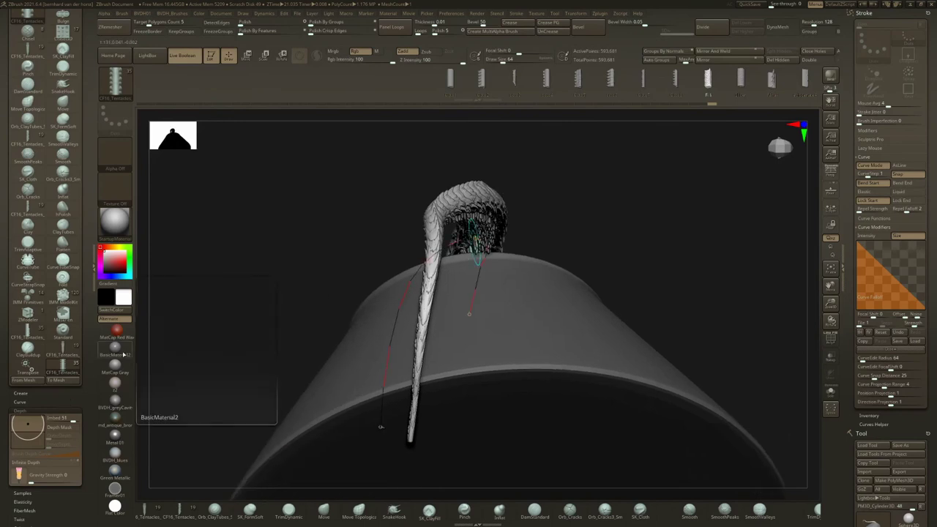
left_click(116, 350)
left_click_drag(219, 308, 421, 226)
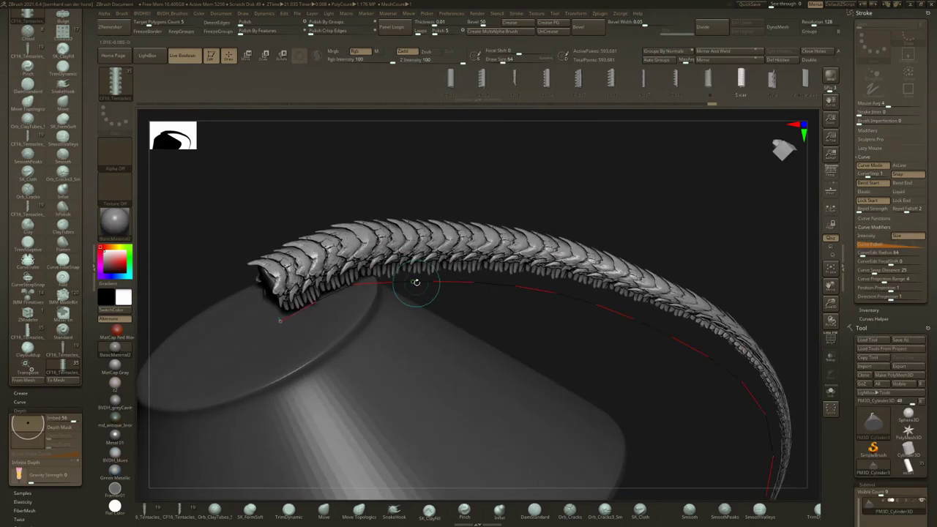
Swap the tentacle to the Slicer mesh and bend it into a long, gently falling curve beyond the cone's top.
left_click_drag(435, 298, 584, 415)
left_click_drag(419, 449, 322, 289)
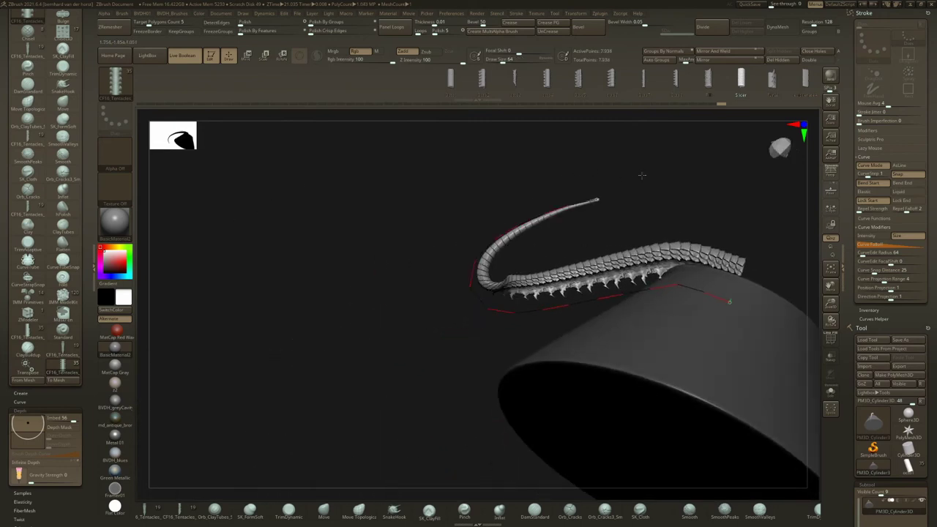
left_click_drag(403, 224, 587, 273)
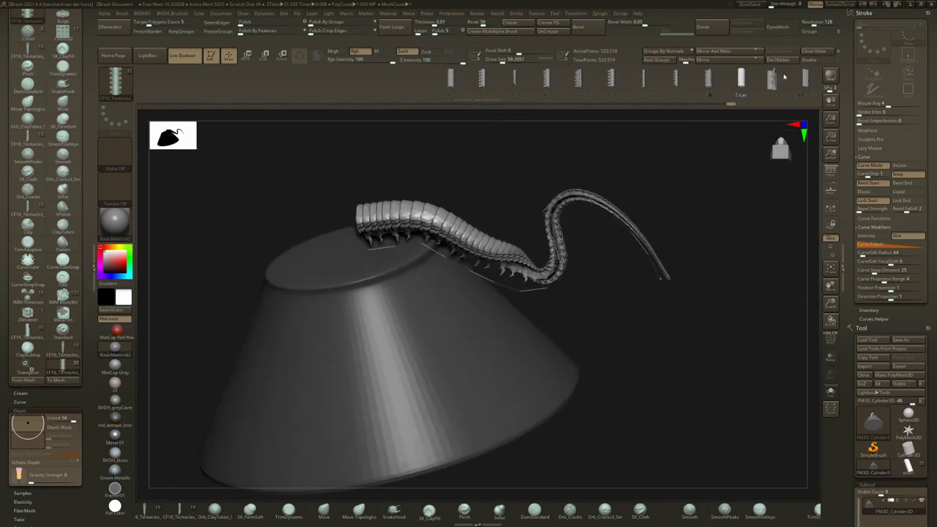
mouse_move(722, 333)
left_mouse_down()
mouse_move(790, 400)
mouse_move(783, 402)
left_mouse_up()
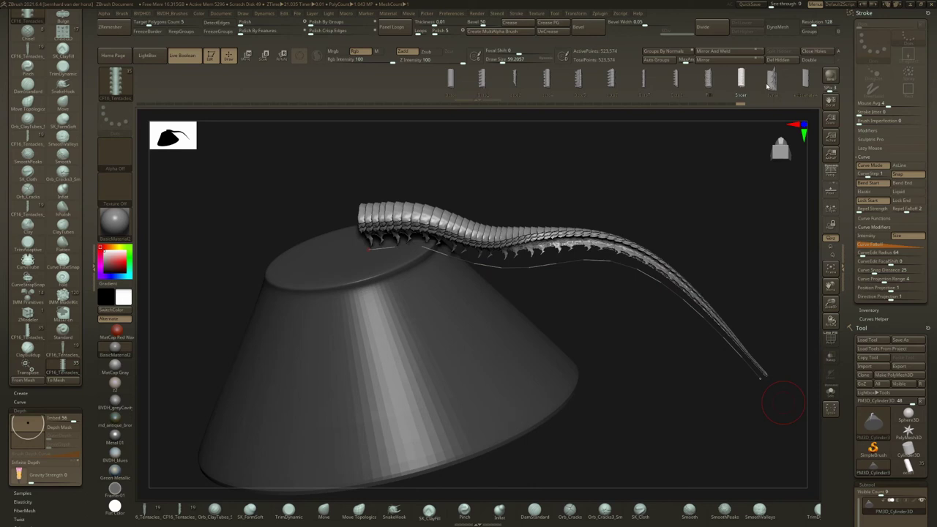
Swap the Slicer tentacle to the mesh with large hooked spines and curl its tip back toward the cone.
key("Right")
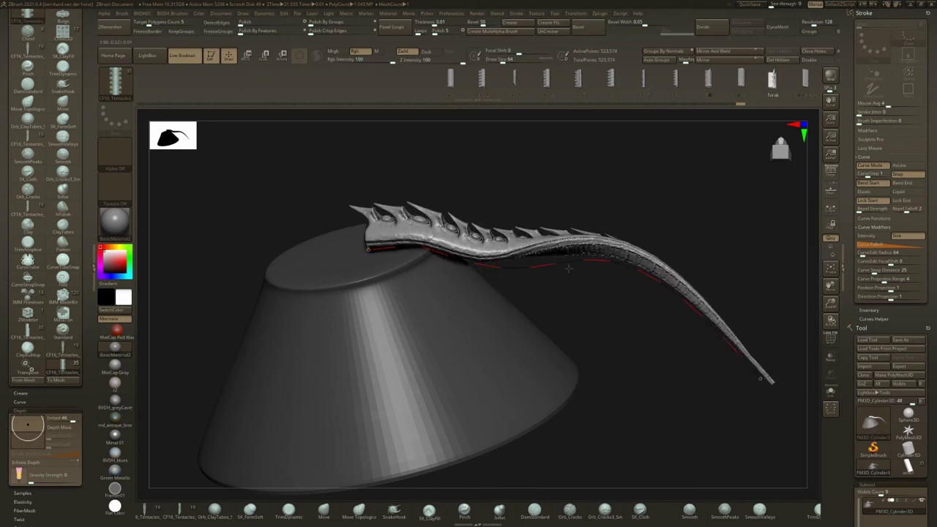
left_click_drag(590, 285, 503, 362)
mouse_move(282, 419)
left_mouse_down()
mouse_move(286, 447)
mouse_move(344, 468)
mouse_move(418, 457)
mouse_move(448, 431)
left_mouse_up()
Swap the tentacle to the smooth mesh with small spikes along its underside and bend its tip outward and up.
left_click_drag(451, 93, 106, 96)
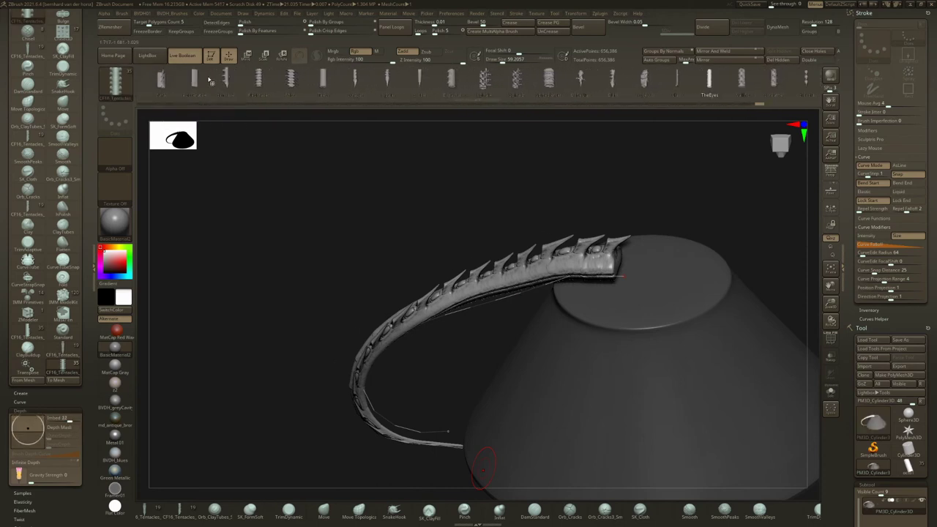
left_click(493, 300)
right_click_drag(505, 366, 512, 256, "ctrl")
right_click_drag(462, 410, 464, 360, "alt")
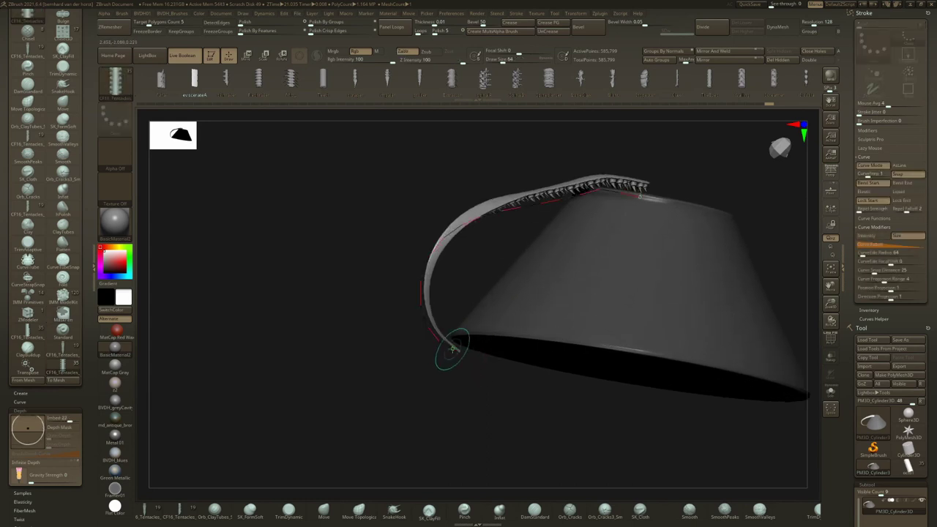
mouse_move(298, 374)
left_mouse_down()
mouse_move(259, 276)
mouse_move(330, 255)
left_mouse_up()
right_click_drag(331, 352, 563, 352)
right_click_drag(542, 183, 505, 242, "ctrl")
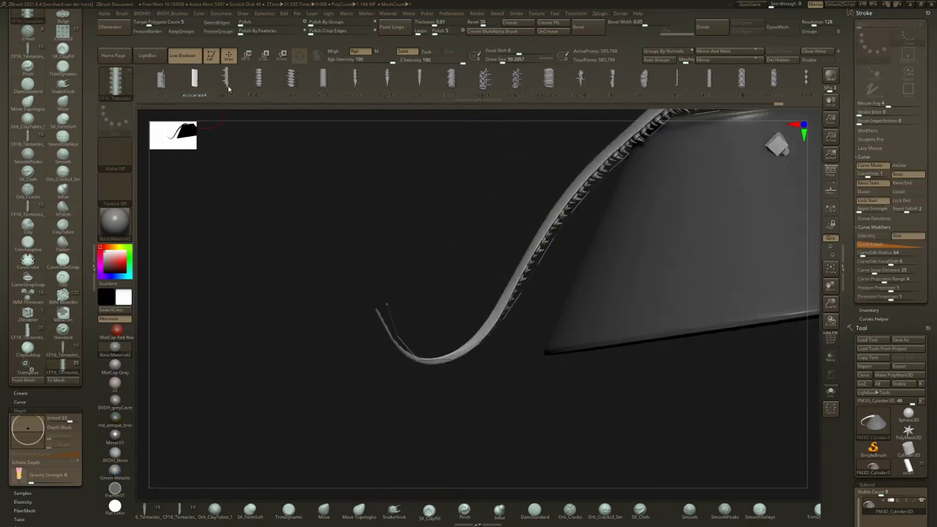
Swap the tentacle to the next spiked mesh and reposition its tip beyond the cone's base.
left_click(563, 224)
right_click_drag(568, 226, 522, 336)
mouse_move(445, 301)
left_mouse_down()
mouse_move(418, 125)
mouse_move(229, 215)
mouse_move(261, 358)
mouse_move(320, 367)
left_mouse_up()
mouse_move(600, 231)
right_mouse_down()
mouse_move(439, 439)
mouse_move(649, 228)
mouse_move(605, 124)
mouse_move(563, 239)
mouse_move(574, 352)
mouse_move(717, 203)
mouse_move(582, 259)
mouse_move(388, 153)
mouse_move(407, 115)
right_mouse_up()
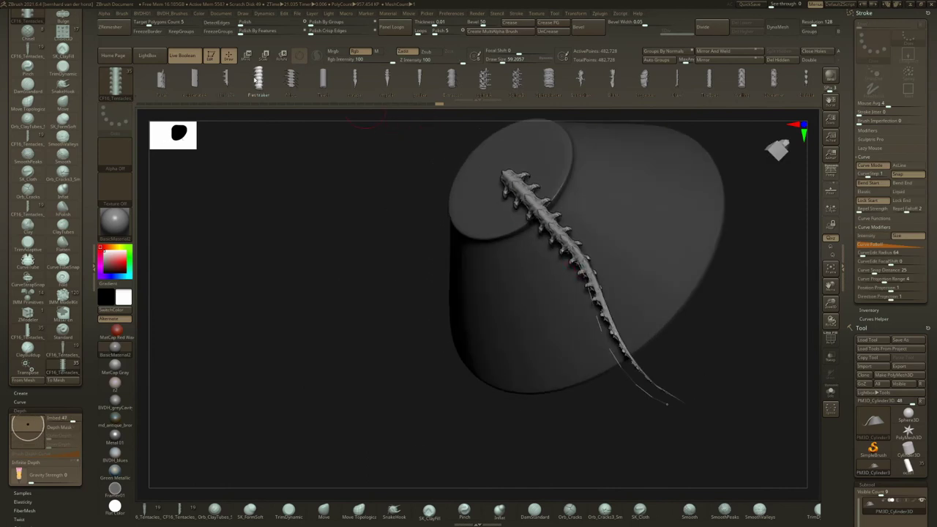
Swap the tentacle to the mesh covered in dense overlapping spikes.
left_click(554, 224)
right_click_drag(476, 410, 396, 396)
mouse_move(396, 396)
right_mouse_down("ctrl")
mouse_move(517, 345)
mouse_move(529, 351)
mouse_move(538, 338)
mouse_move(474, 291)
mouse_move(700, 333)
right_mouse_up("ctrl")
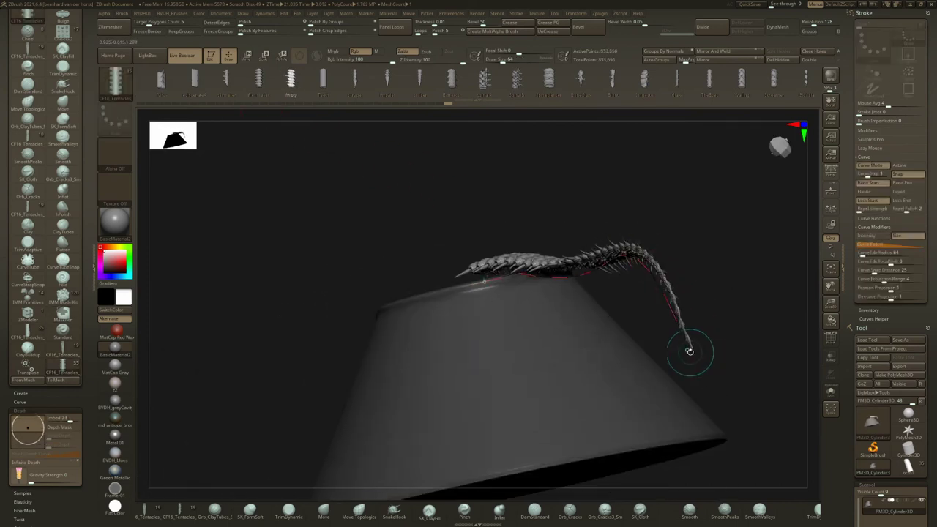
Bend the densely spiked tentacle by pulling its tip to new positions around the cone.
left_click_drag(741, 149, 638, 222)
right_click_drag(667, 284, 528, 337)
mouse_move(341, 239)
right_mouse_down()
mouse_move(277, 258)
mouse_move(387, 324)
right_mouse_up()
mouse_move(445, 320)
right_mouse_down()
mouse_move(418, 317)
mouse_move(403, 359)
mouse_move(507, 345)
mouse_move(476, 319)
right_mouse_up()
left_click_drag(443, 343, 469, 431)
right_click_drag(472, 336, 304, 401)
Swap the tentacle to the Teeth mesh and curl its tip outward and down.
left_click(421, 343)
mouse_move(217, 344)
left_mouse_down()
mouse_move(153, 343)
mouse_move(138, 472)
left_mouse_up()
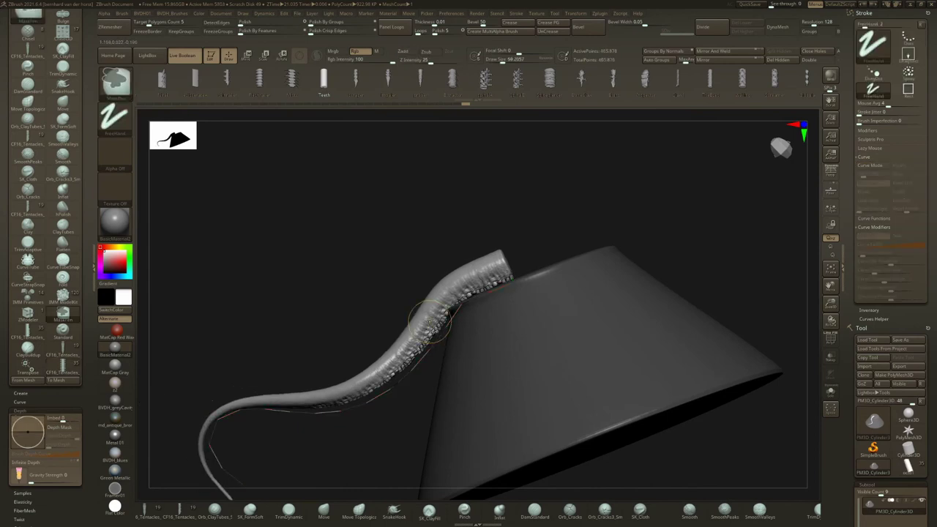
mouse_move(448, 326)
right_mouse_down("ctrl")
mouse_move(442, 370)
mouse_move(407, 348)
mouse_move(361, 270)
mouse_move(334, 261)
mouse_move(355, 233)
mouse_move(408, 275)
mouse_move(387, 249)
right_mouse_up("ctrl")
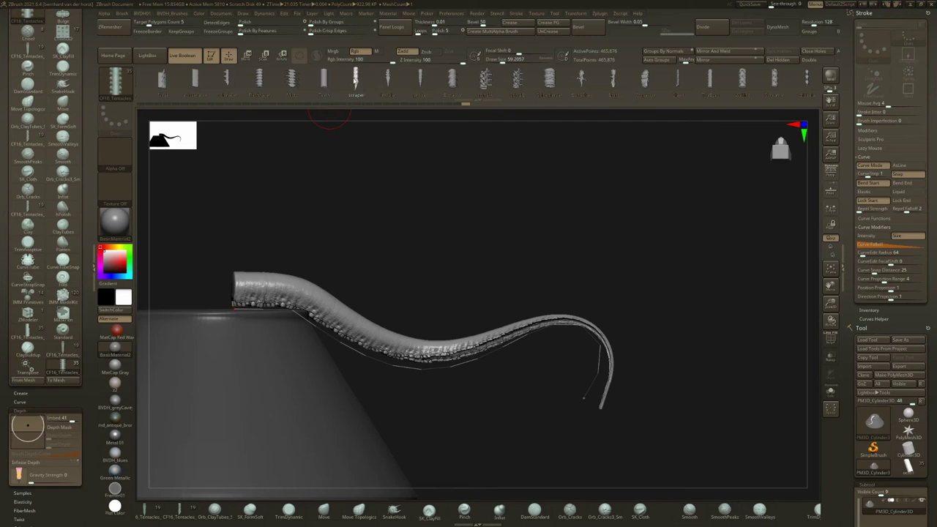
Swap the tentacle to the scraper mesh and stretch its tip out into a long shallow wave.
left_click(400, 365)
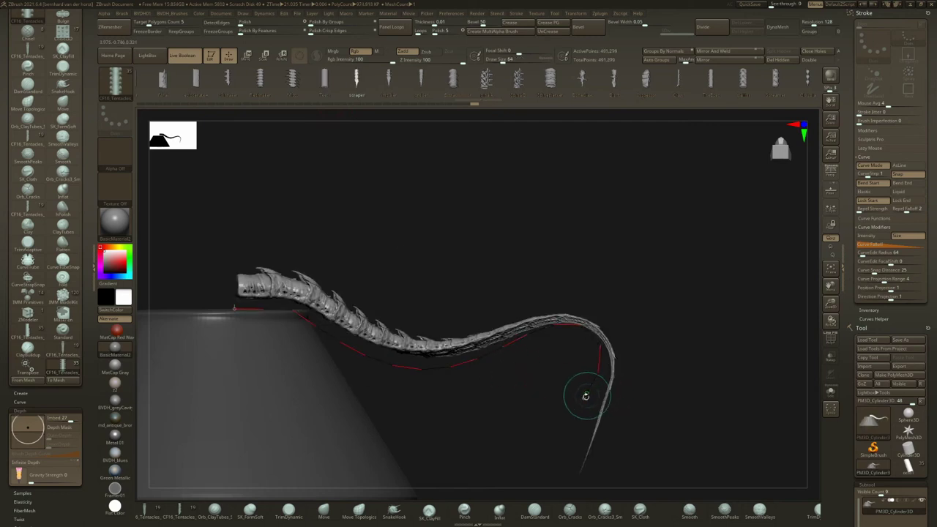
mouse_move(662, 419)
left_mouse_down()
mouse_move(722, 366)
mouse_move(722, 266)
mouse_move(711, 224)
mouse_move(774, 235)
mouse_move(764, 336)
left_mouse_up()
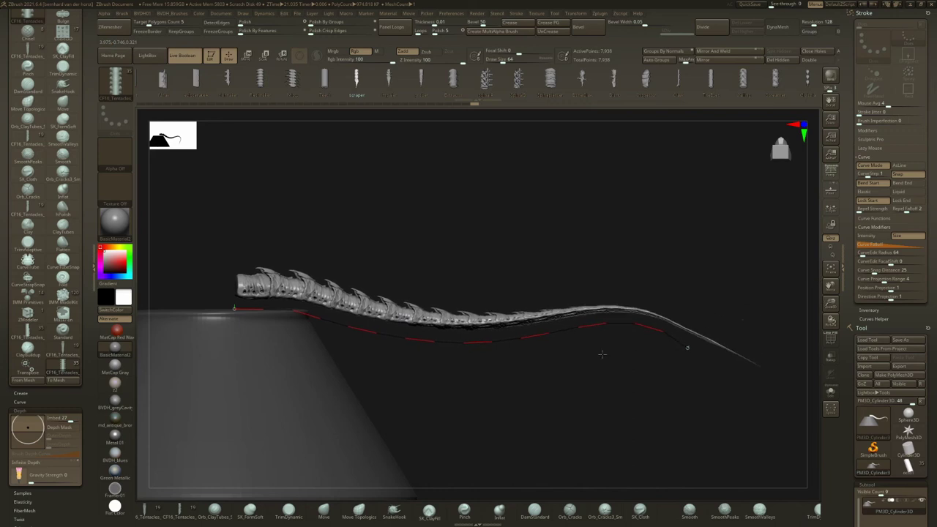
right_click_drag(459, 343, 480, 379)
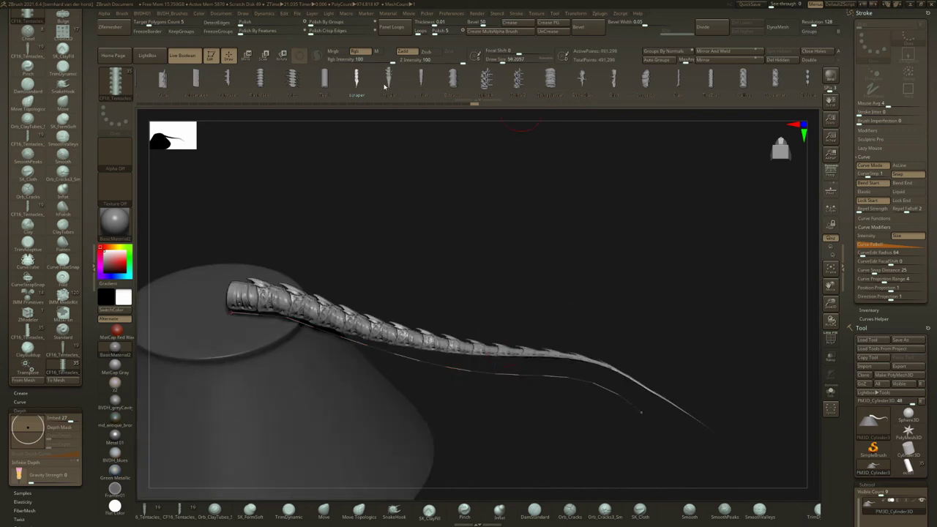
Swap the tentacle to the spiny mesh following scraper and on to the prober mesh, bending the prober's tip upward.
left_click(493, 372)
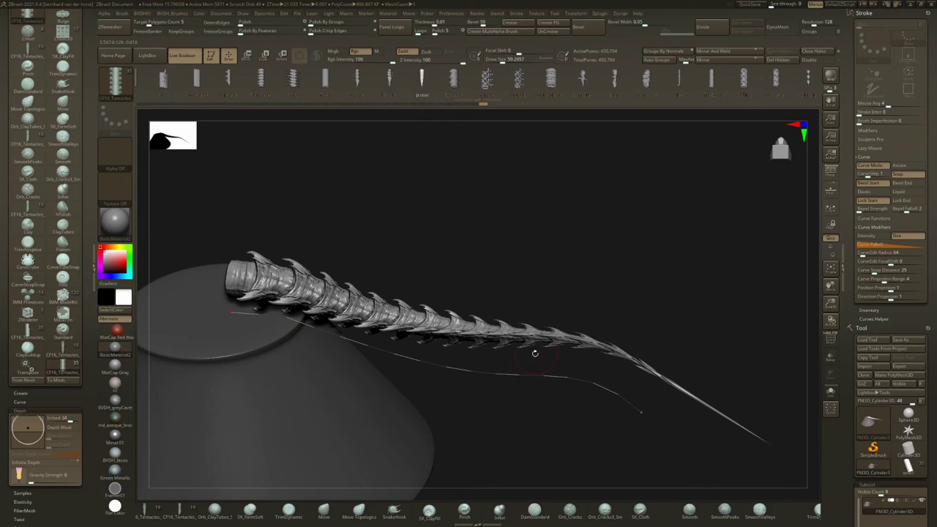
left_click(529, 372)
right_click_drag(544, 376, 617, 311, "ctrl")
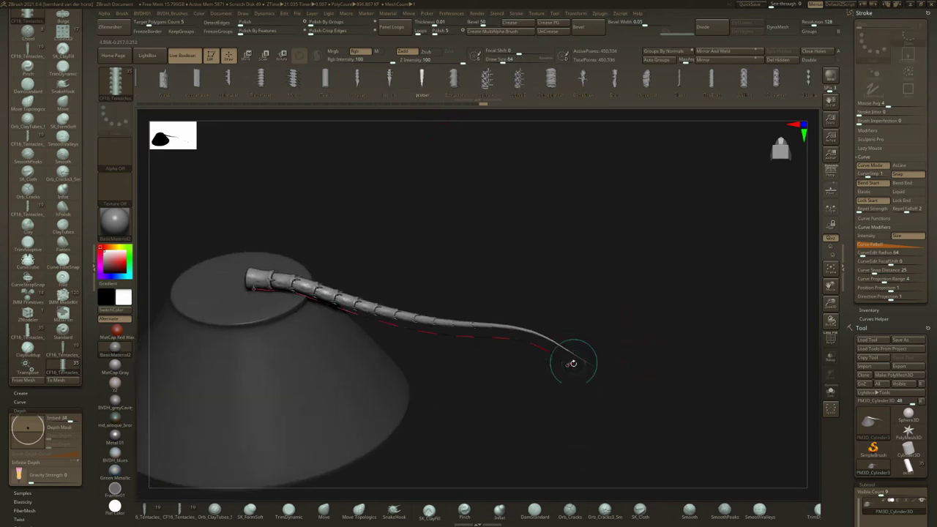
mouse_move(402, 445)
left_mouse_down()
mouse_move(308, 418)
mouse_move(290, 368)
mouse_move(247, 308)
mouse_move(278, 397)
mouse_move(429, 449)
mouse_move(489, 360)
left_mouse_up()
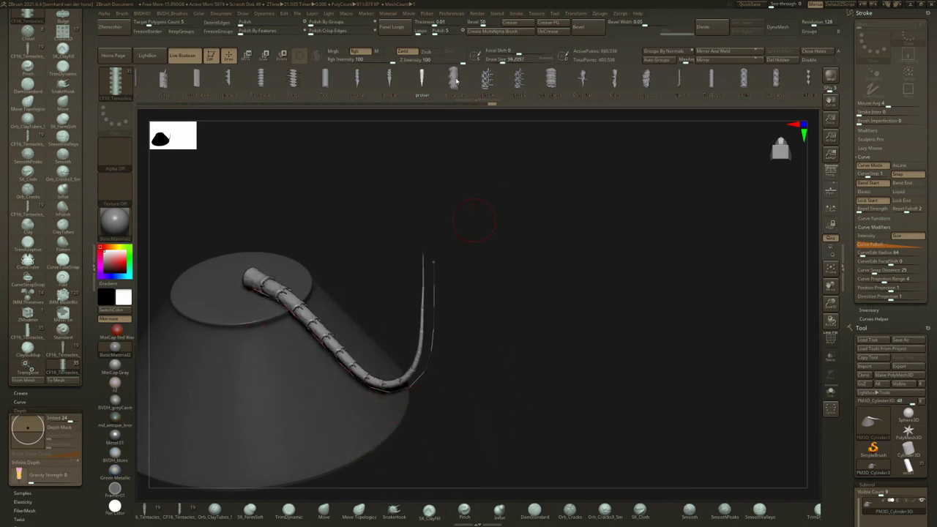
Swap the tentacle through the mesh following prober to spinalA, and stretch the spine outward from the cone.
left_click(369, 383)
right_click_drag(374, 338, 456, 410, "ctrl")
left_click(507, 346)
right_click_drag(507, 349, 353, 270)
left_click_drag(353, 251, 496, 226)
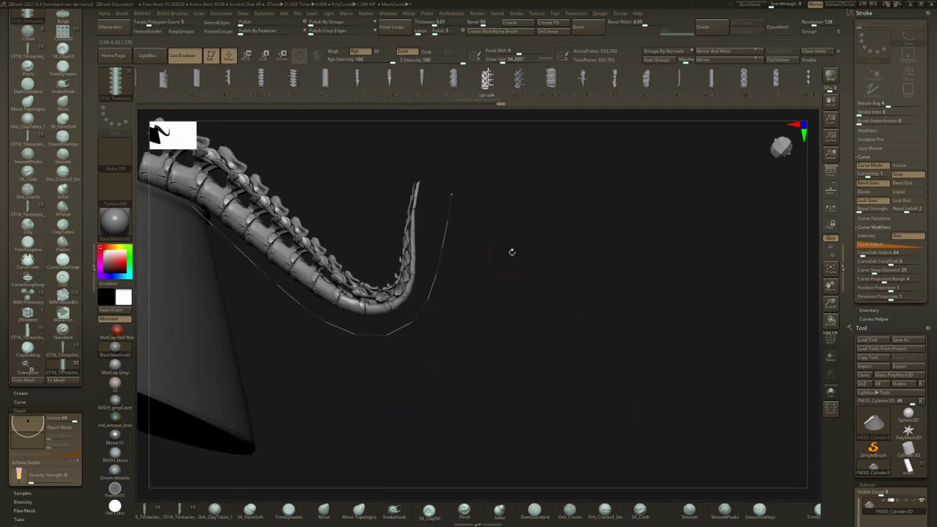
left_click_drag(553, 196, 505, 289)
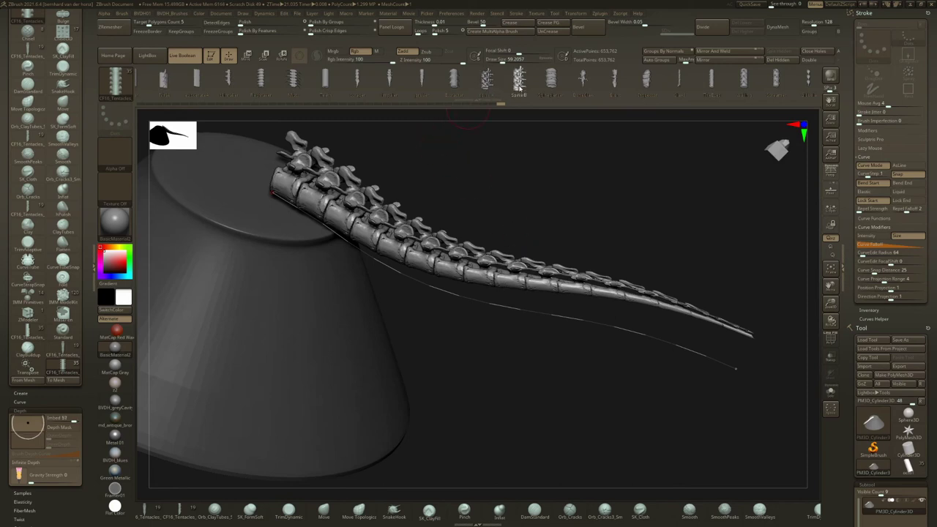
Swap the spine to the SpinalB mesh and turn off the Size curve modifier for a constant thickness.
left_click(459, 295)
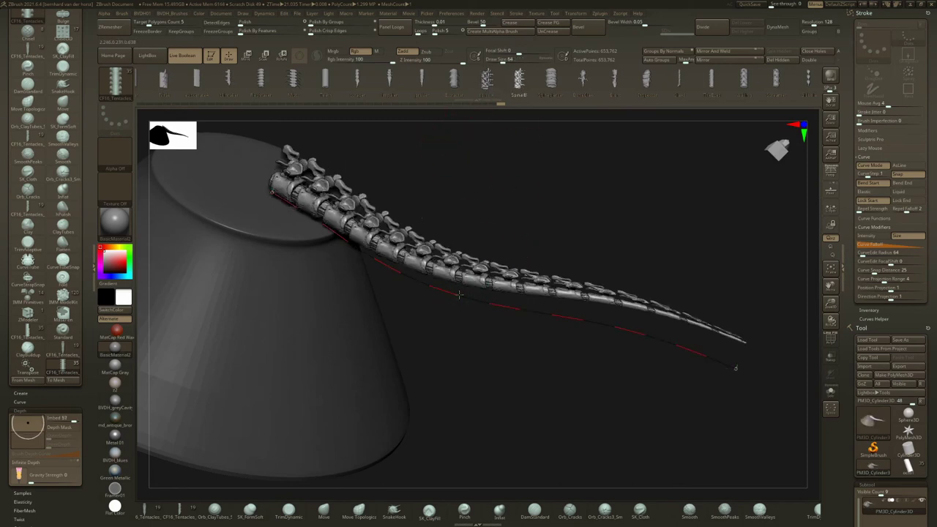
mouse_move(460, 295)
right_mouse_down("ctrl")
mouse_move(484, 312)
mouse_move(495, 338)
mouse_move(486, 281)
right_mouse_up("ctrl")
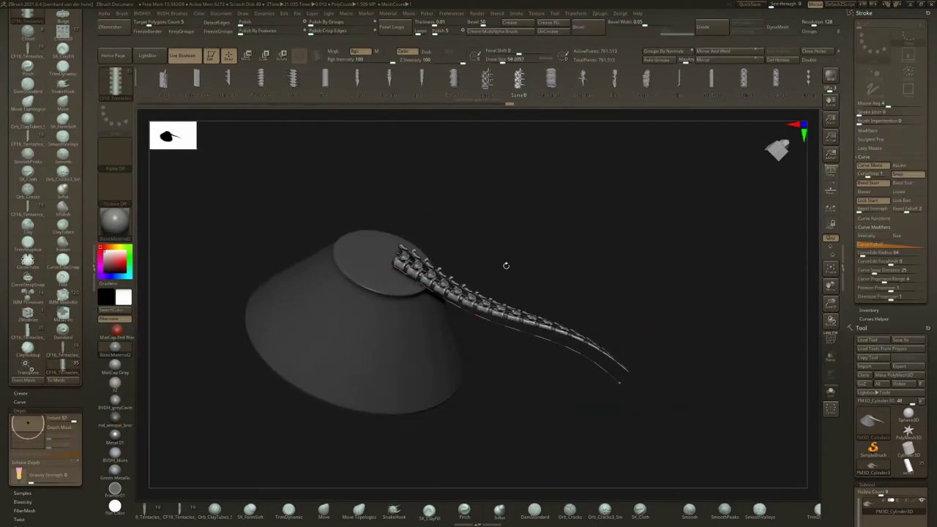
left_click(901, 238)
right_click_drag(380, 266, 446, 304, "ctrl")
left_click(528, 315)
Swap the constant-size spine to the spinalA mesh and bend its free end down beside the cone.
mouse_move(745, 335)
right_mouse_down("alt")
mouse_move(523, 266)
mouse_move(511, 216)
right_mouse_up("alt")
mouse_move(479, 327)
left_mouse_down()
mouse_move(446, 373)
mouse_move(495, 414)
mouse_move(581, 326)
mouse_move(669, 198)
mouse_move(691, 299)
mouse_move(474, 118)
left_mouse_up()
left_click(379, 245)
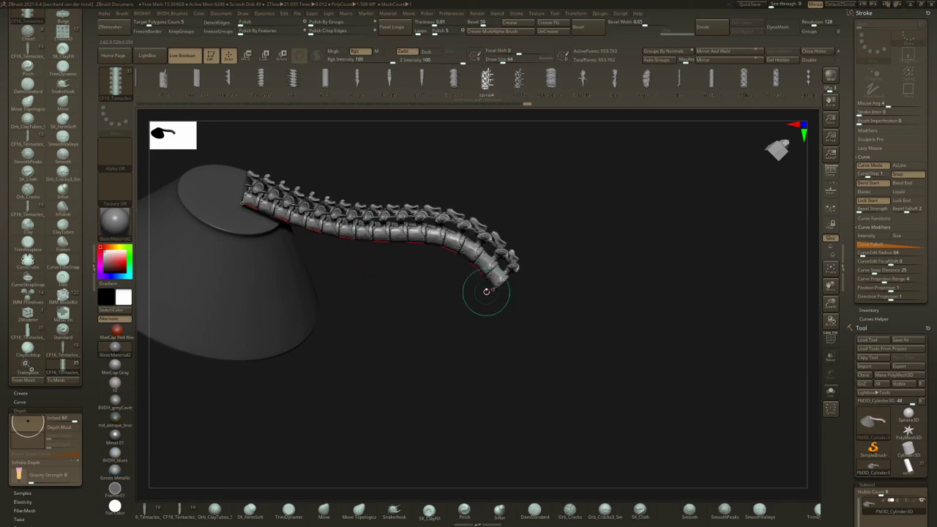
left_click_drag(491, 334, 448, 269)
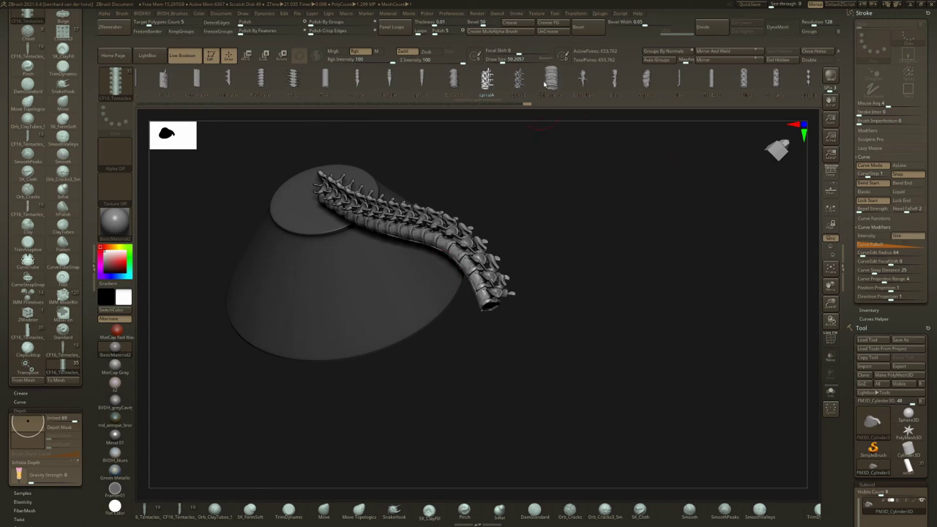
Swap the spine to the mesh following SpinalB and bend its free end up and down beside the cone.
left_click(414, 243)
right_click_drag(432, 272, 448, 234)
right_click_drag(383, 321, 494, 350, "alt")
right_click_drag(396, 254, 387, 280, "alt")
left_click_drag(388, 279, 154, 323)
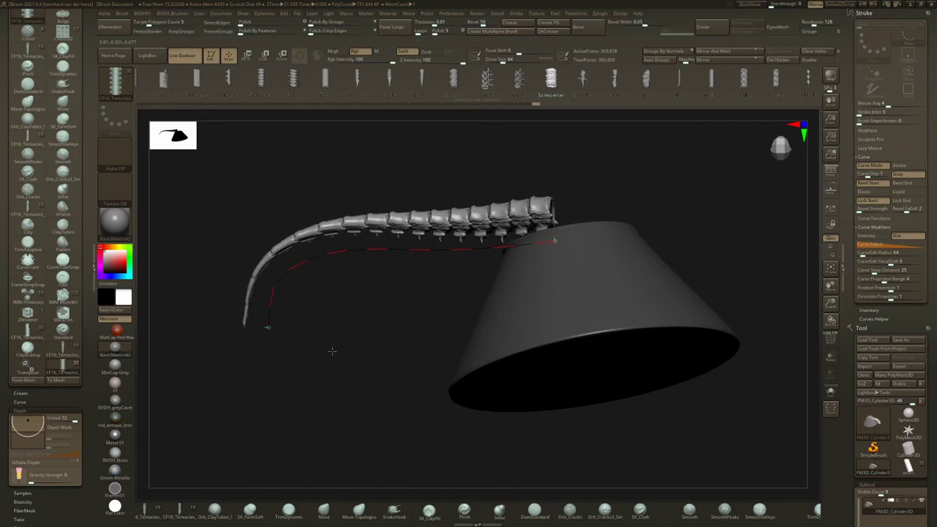
left_click_drag(350, 344, 414, 292)
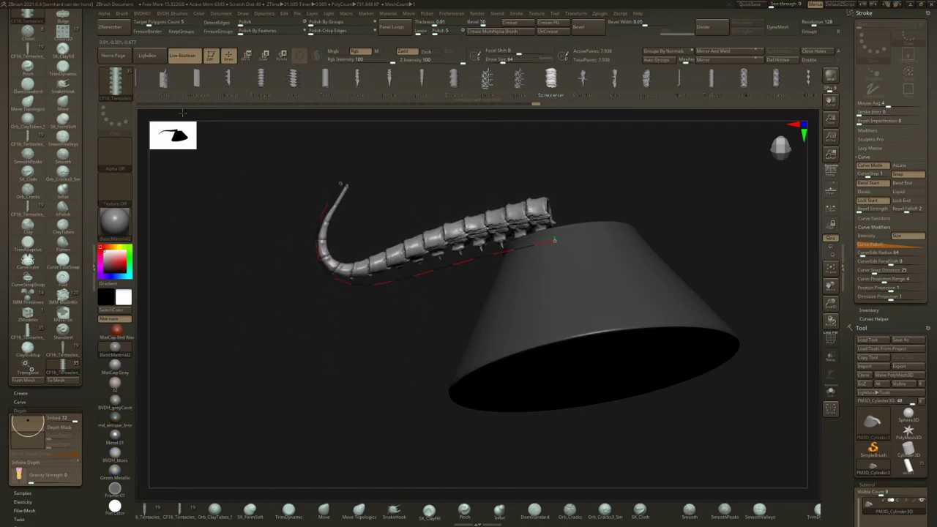
left_click_drag(339, 170, 232, 215)
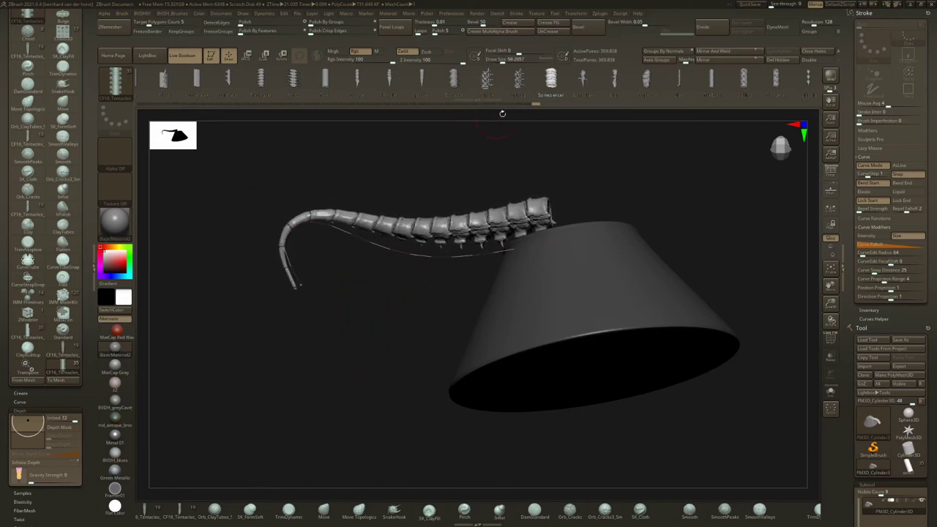
Swap the spine to the BoneClaw mesh and on through the mesh following it.
left_click(358, 240)
left_click_drag(388, 238, 404, 357)
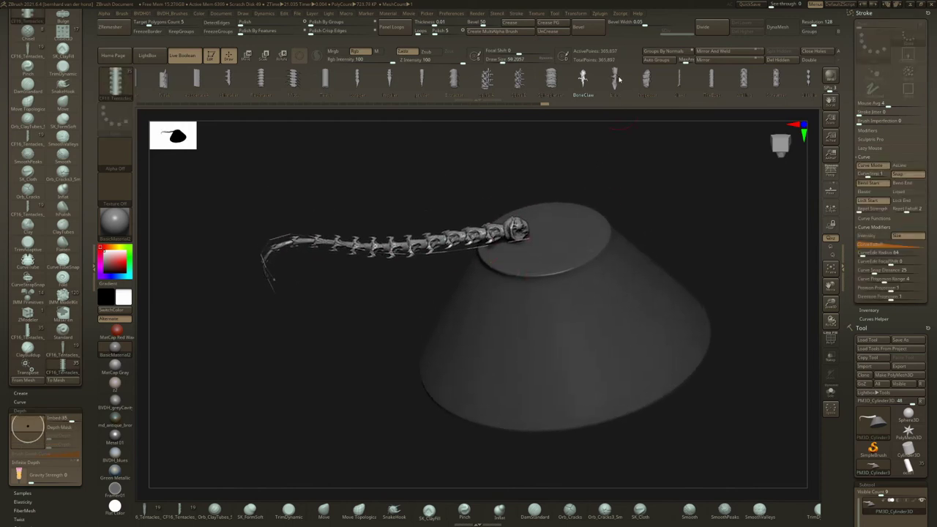
left_click(384, 252)
left_click_drag(382, 275, 369, 255)
Swap the tentacle to the Dissector mesh and bend its tip, stretching the curve outward from the cone.
left_click_drag(254, 321, 249, 388)
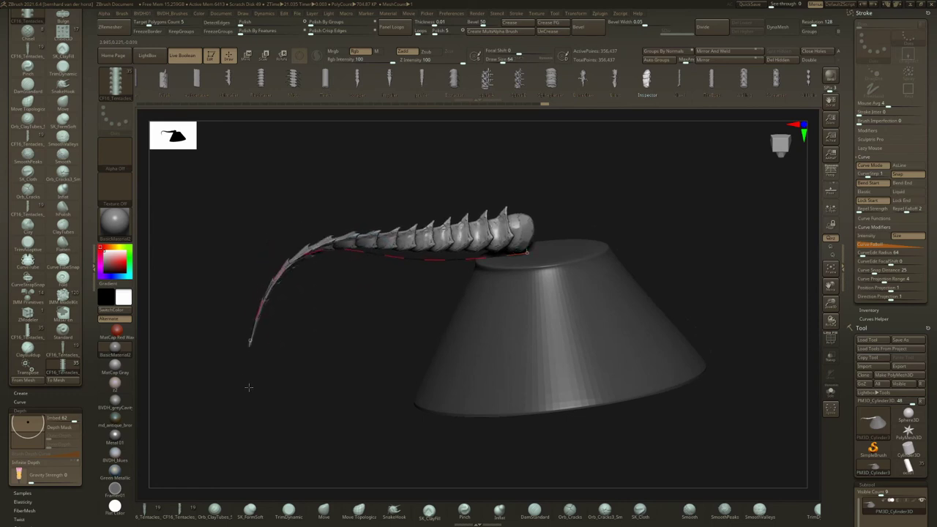
left_click_drag(402, 289, 179, 368)
left_click_drag(152, 442, 519, 203)
left_click_drag(659, 295, 426, 258, "alt")
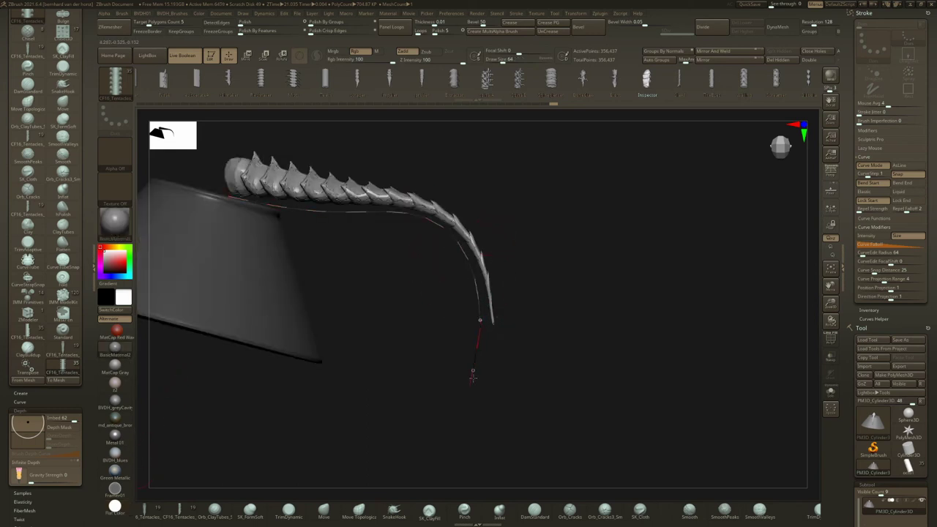
mouse_move(474, 379)
left_mouse_down()
mouse_move(391, 345)
mouse_move(345, 289)
mouse_move(410, 270)
mouse_move(525, 298)
mouse_move(644, 226)
mouse_move(612, 274)
left_mouse_up()
Swap the tentacle to the thin mesh following Dissector and on to the next textured mesh.
left_click_drag(544, 197, 605, 282)
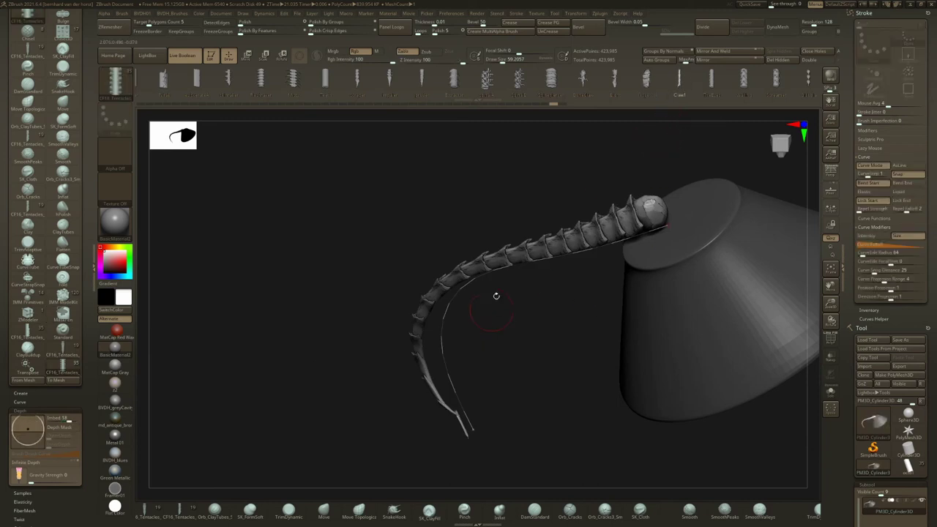
left_click_drag(475, 292, 525, 280)
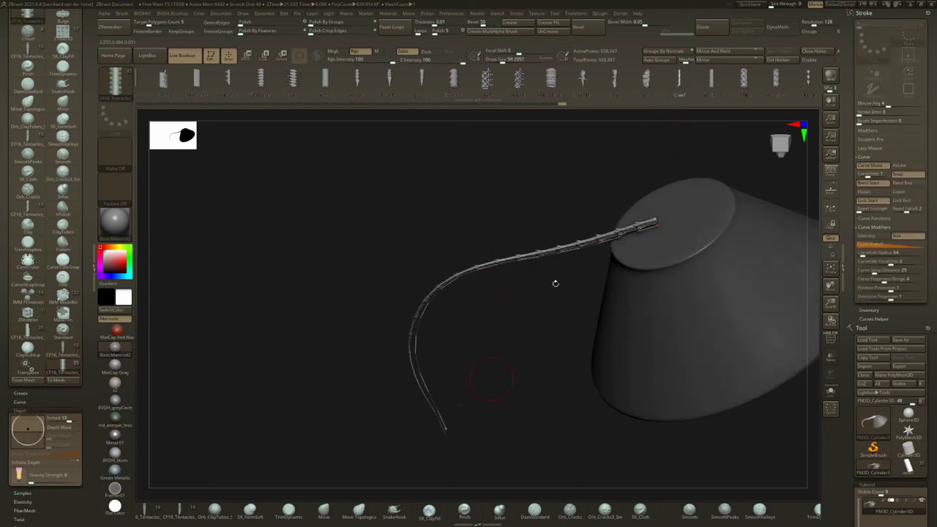
left_click(539, 254)
Bend the free end of the textured tentacle and reshape its curve beside the cone.
mouse_move(569, 288)
right_mouse_down("ctrl")
mouse_move(576, 268)
mouse_move(492, 228)
mouse_move(471, 383)
right_mouse_up("ctrl")
mouse_move(443, 415)
left_mouse_down()
mouse_move(353, 331)
mouse_move(391, 120)
mouse_move(408, 135)
left_mouse_up()
right_click_drag(622, 410, 457, 181, "ctrl")
left_click_drag(457, 181, 463, 279)
mouse_move(464, 279)
right_mouse_down()
mouse_move(476, 252)
mouse_move(374, 191)
mouse_move(359, 262)
right_mouse_up()
left_click_drag(360, 261, 527, 163)
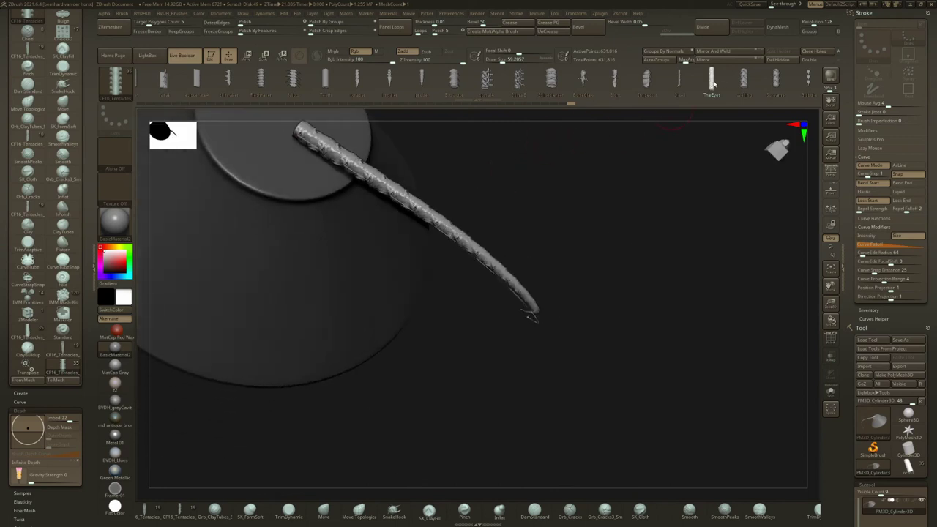
Swap the tentacle to the scaly mesh preceding Screamer and bend its tip upward into a hook.
left_click_drag(701, 84, 379, 89)
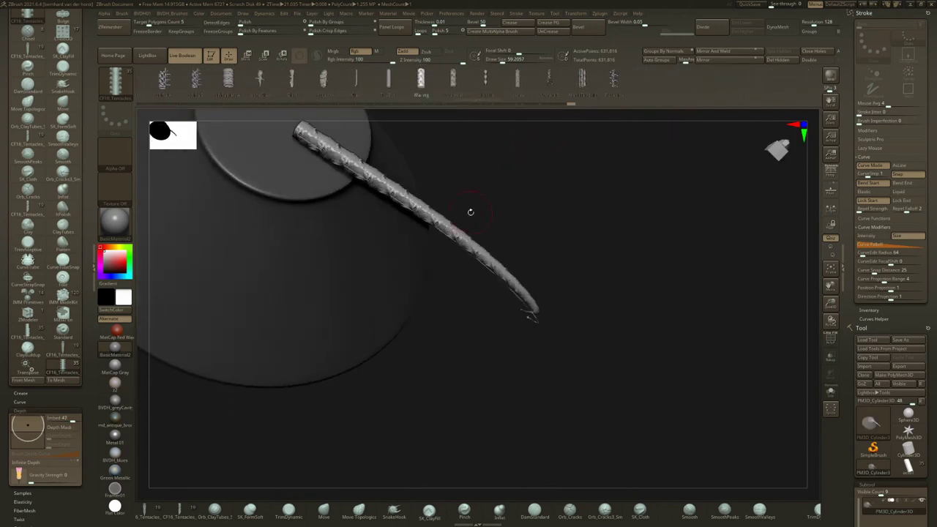
left_click(441, 230)
right_click_drag(441, 230, 412, 242, "ctrl")
key("f")
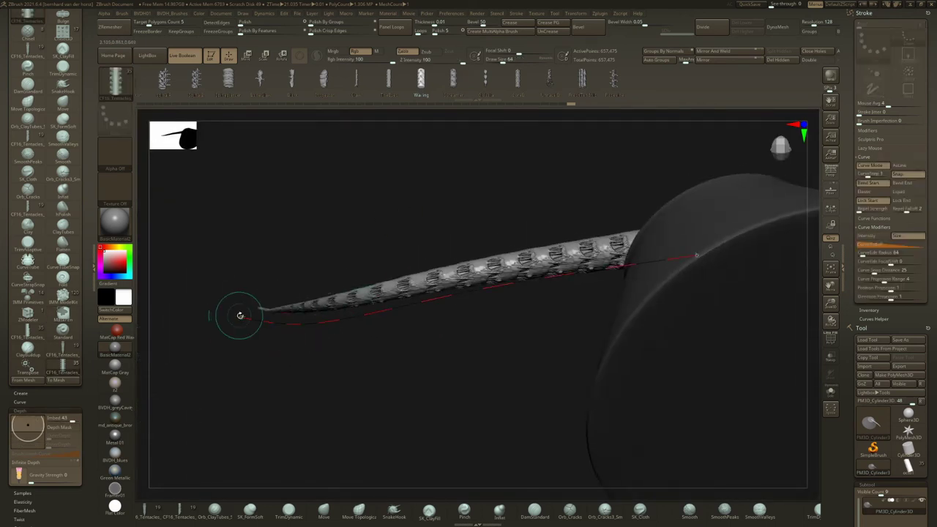
mouse_move(251, 414)
left_mouse_down()
mouse_move(295, 425)
mouse_move(619, 358)
mouse_move(544, 183)
mouse_move(517, 175)
left_mouse_up()
mouse_move(551, 217)
right_mouse_down()
mouse_move(573, 278)
mouse_move(468, 267)
right_mouse_up()
right_click_drag(469, 268, 391, 358, "ctrl")
Swap the hooked tentacle to the Screamer mesh and examine its surface detail up close.
left_click(455, 77)
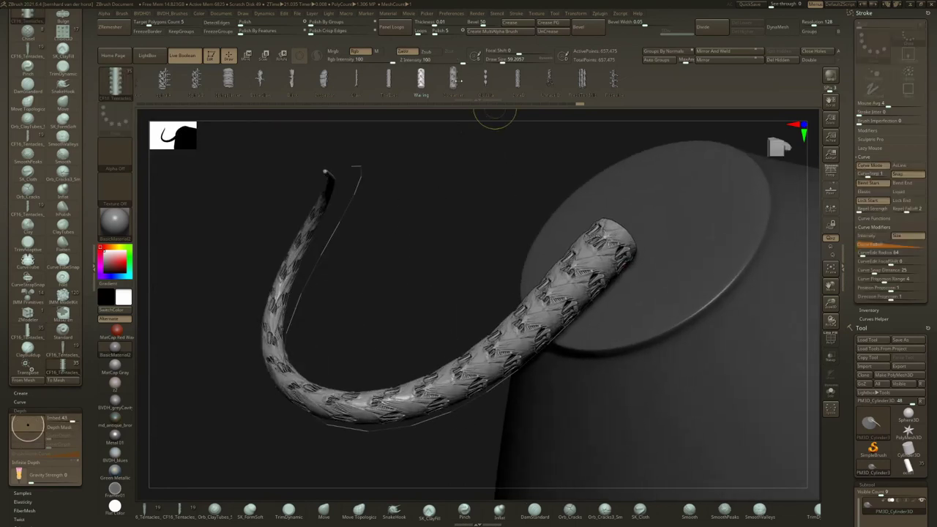
left_click(541, 350)
right_click_drag(583, 405, 570, 372, "ctrl")
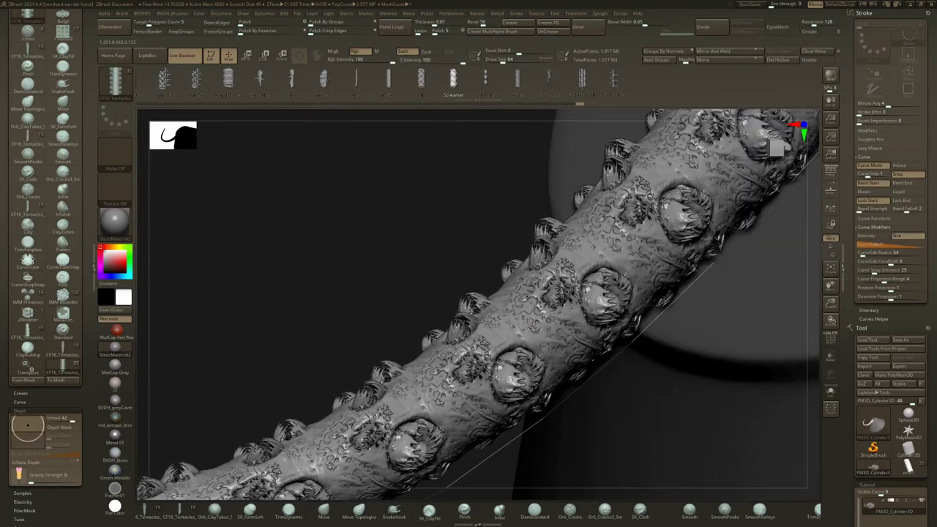
mouse_move(539, 344)
right_mouse_down()
mouse_move(573, 321)
mouse_move(452, 322)
mouse_move(492, 251)
right_mouse_up()
Swap the tentacle to the bulbous Globula mesh and on to the twisted rope mesh preceding FleshTendrils.
left_click(484, 78)
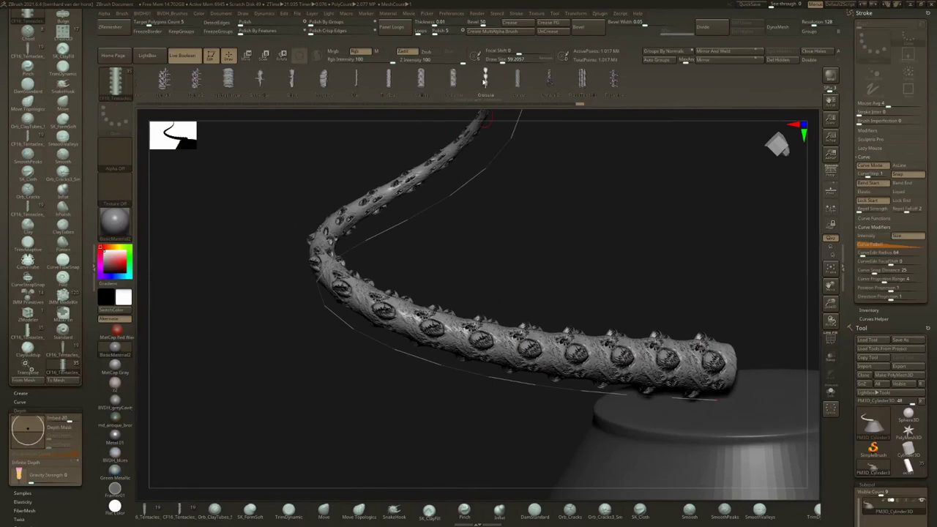
left_click(444, 367)
left_click_drag(493, 264, 407, 386)
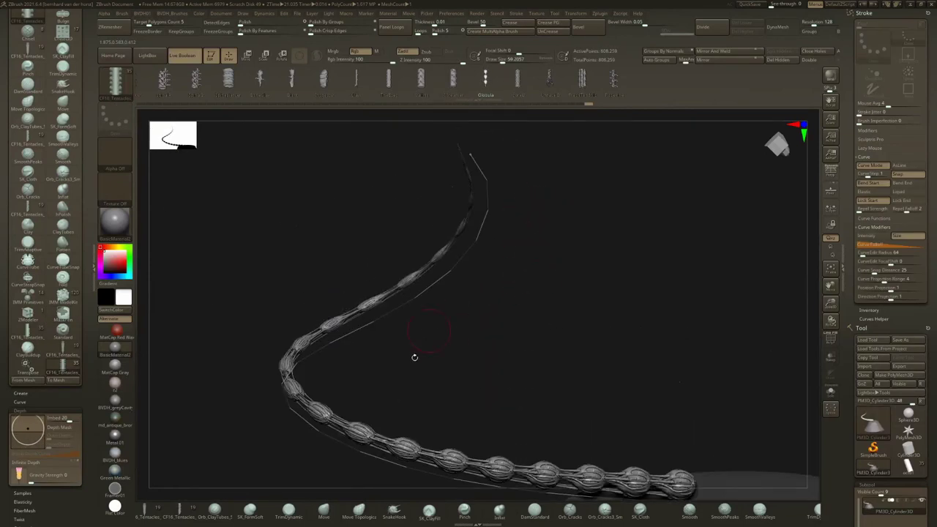
left_click_drag(452, 437, 464, 402, "alt")
left_click(432, 436)
mouse_move(476, 334)
left_mouse_down("alt")
mouse_move(484, 306)
mouse_move(468, 273)
left_mouse_up("alt")
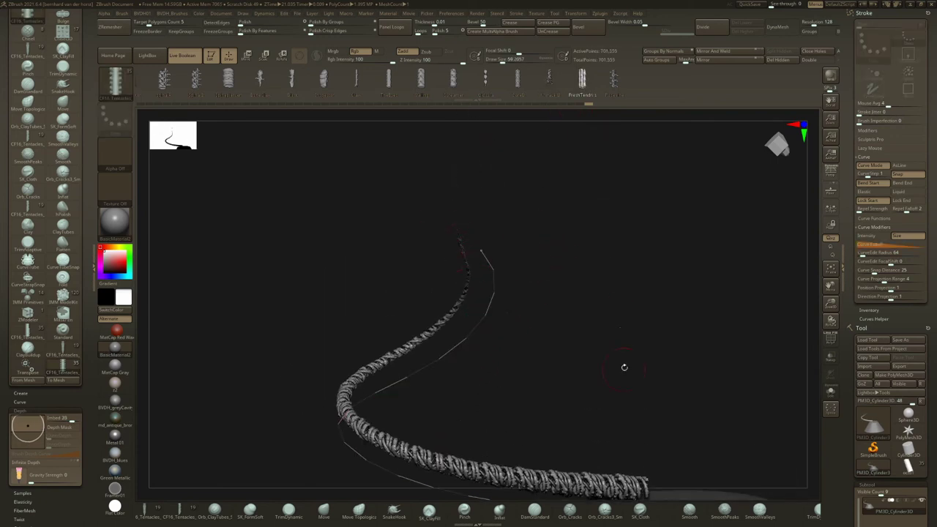
left_click_drag(613, 310, 422, 422)
Swap the tentacle to the FleshTendrils mesh and curl its raised tip down and back toward the cone.
left_click(426, 423)
right_click_drag(432, 333, 438, 398, "ctrl")
right_click_drag(556, 359, 453, 374)
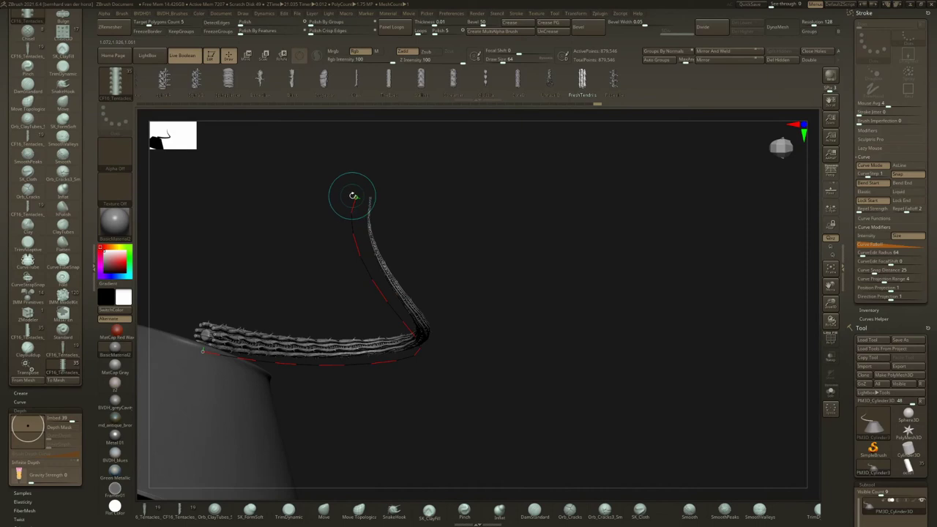
mouse_move(354, 196)
left_mouse_down()
mouse_move(410, 192)
mouse_move(527, 278)
mouse_move(464, 460)
mouse_move(346, 425)
mouse_move(362, 411)
left_mouse_up()
mouse_move(518, 353)
right_mouse_down("shift")
mouse_move(498, 358)
mouse_move(489, 380)
mouse_move(678, 162)
right_mouse_up("shift")
Swap the curled tentacle to the leafy vine mesh, the last in the set, and view it from several sides.
left_click(613, 75)
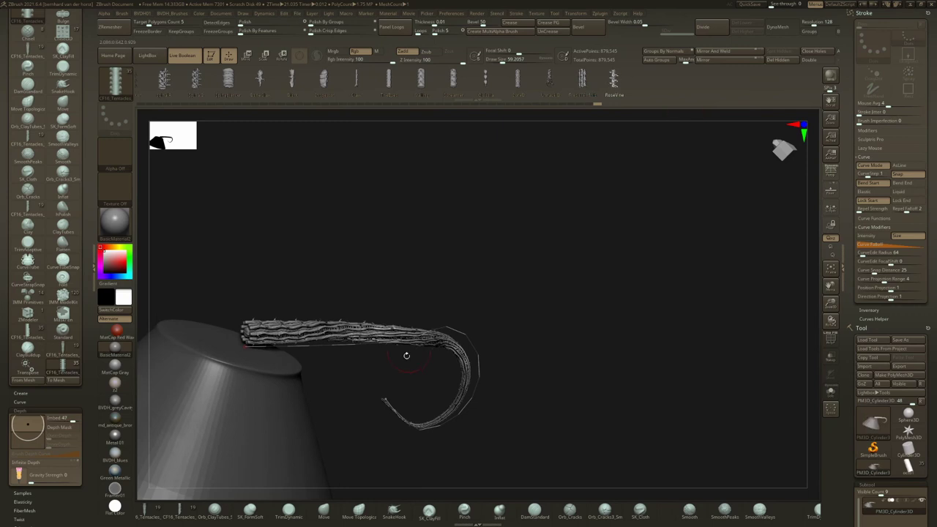
left_click(393, 342)
mouse_move(401, 345)
right_mouse_down("ctrl")
mouse_move(423, 402)
mouse_move(416, 385)
right_mouse_up("ctrl")
right_click_drag(415, 385, 416, 353, "ctrl")
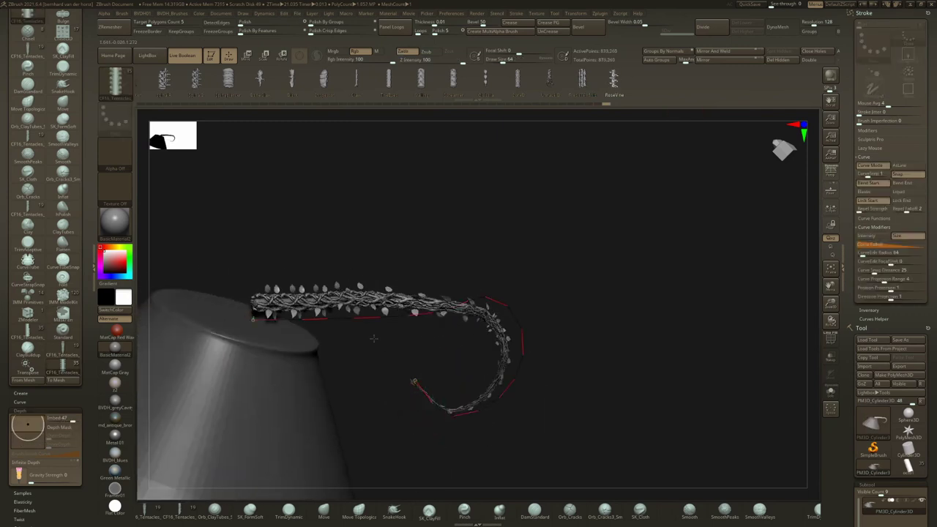
mouse_move(364, 332)
left_mouse_down()
mouse_move(307, 310)
mouse_move(211, 303)
mouse_move(351, 299)
mouse_move(585, 404)
left_mouse_up()
mouse_move(414, 296)
left_mouse_down()
mouse_move(644, 220)
mouse_move(728, 292)
mouse_move(725, 324)
mouse_move(458, 332)
left_mouse_up()
mouse_move(613, 312)
left_mouse_down()
mouse_move(579, 308)
mouse_move(596, 330)
mouse_move(536, 318)
mouse_move(604, 352)
mouse_move(607, 319)
mouse_move(680, 253)
left_mouse_up()
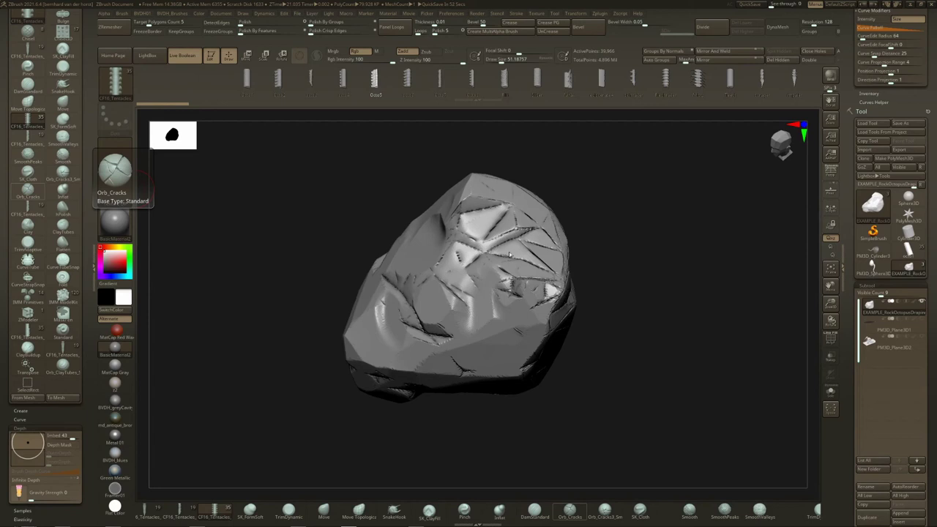
Draw an Octo5 tentacle diagonally across the cracked face of the rock, with its tip extending past the edge.
right_click_drag(502, 270, 541, 284)
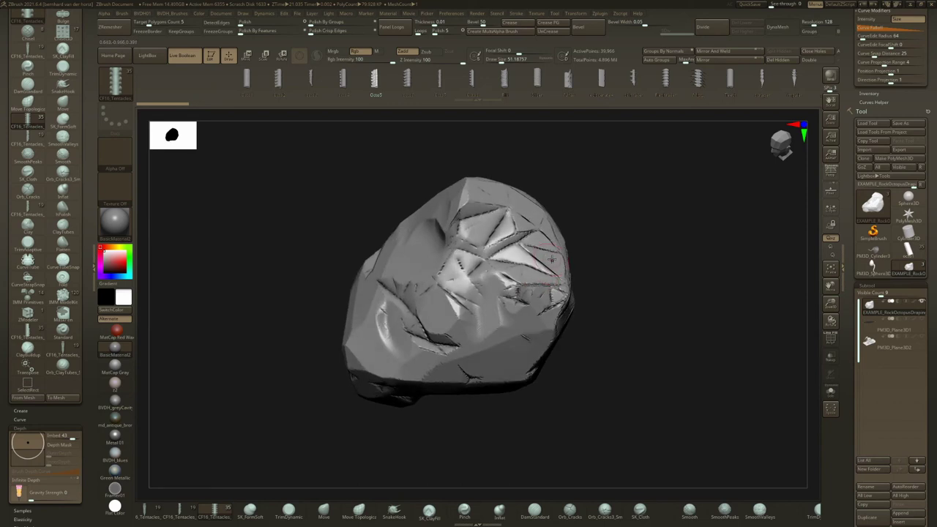
left_click_drag(339, 376, 336, 393)
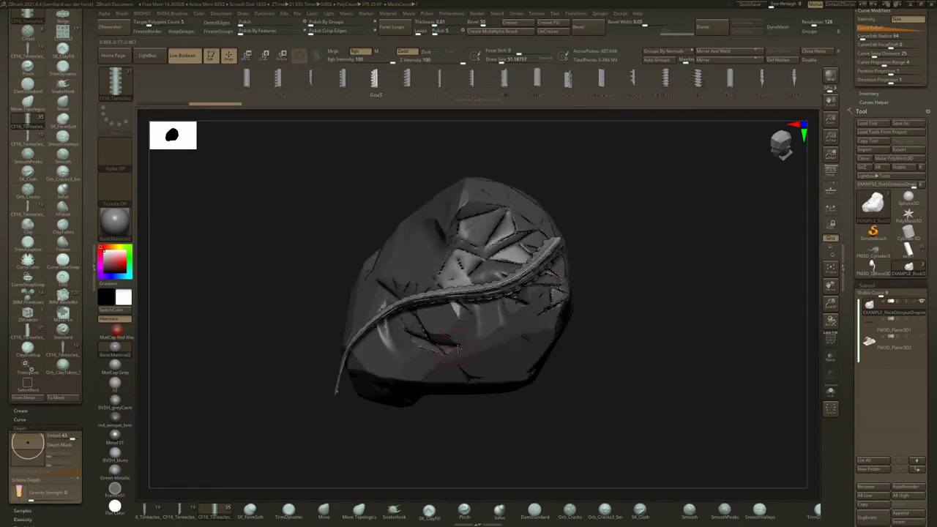
right_click_drag(458, 349, 416, 351)
mouse_move(617, 389)
right_mouse_down("ctrl")
mouse_move(623, 417)
mouse_move(568, 192)
mouse_move(527, 309)
mouse_move(552, 333)
mouse_move(623, 322)
mouse_move(563, 322)
right_mouse_up("ctrl")
Bend the Octo5 tentacle across the rock and pull its tip away from the rock's edge.
left_click_drag(489, 286, 468, 344)
right_click_drag(468, 344, 461, 293, "ctrl")
right_click_drag(462, 293, 490, 328)
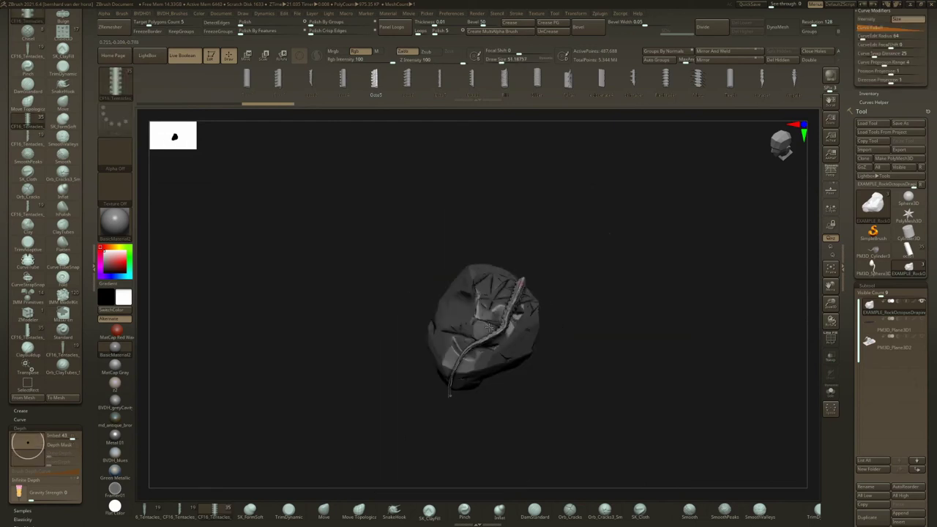
left_click_drag(481, 343, 452, 324)
right_click_drag(452, 324, 480, 322)
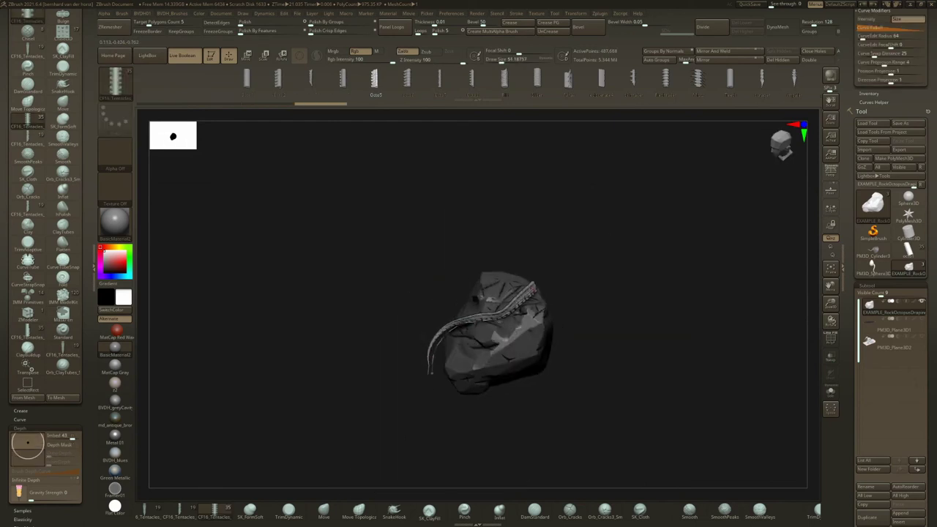
left_click_drag(475, 327, 470, 311)
mouse_move(489, 318)
right_mouse_down("ctrl")
mouse_move(542, 350)
mouse_move(505, 354)
right_mouse_up("ctrl")
Release the mask from the rock and inspect the rock and tentacle in wireframe view.
key("ctrl")
left_click(653, 279, "ctrl")
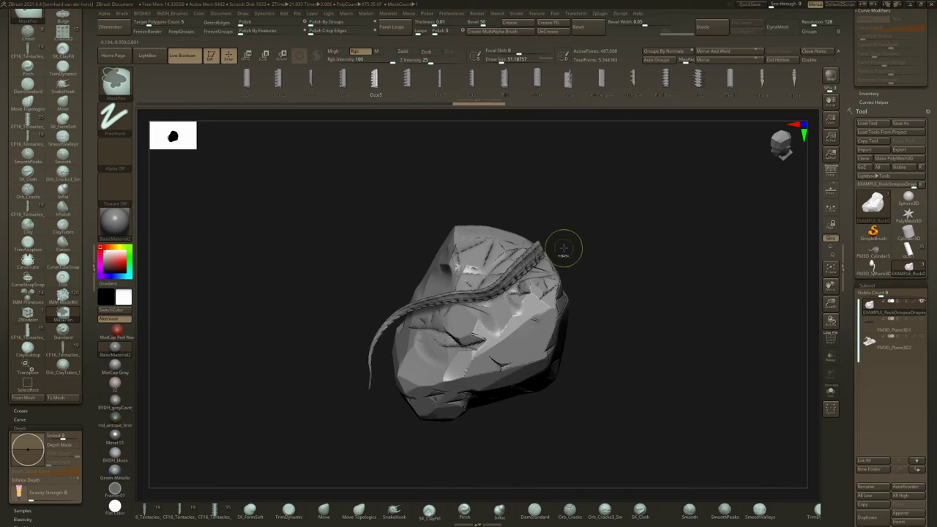
right_click_drag(563, 249, 620, 317)
key("shift+f")
right_click_drag(554, 253, 558, 313, "ctrl")
mouse_move(484, 231)
right_mouse_down()
mouse_move(373, 216)
mouse_move(443, 219)
right_mouse_up()
mouse_move(476, 339)
right_mouse_down("ctrl")
mouse_move(475, 324)
mouse_move(479, 355)
mouse_move(488, 308)
mouse_move(541, 329)
mouse_move(528, 284)
mouse_move(538, 311)
mouse_move(599, 361)
right_mouse_up("ctrl")
key("shift+f")
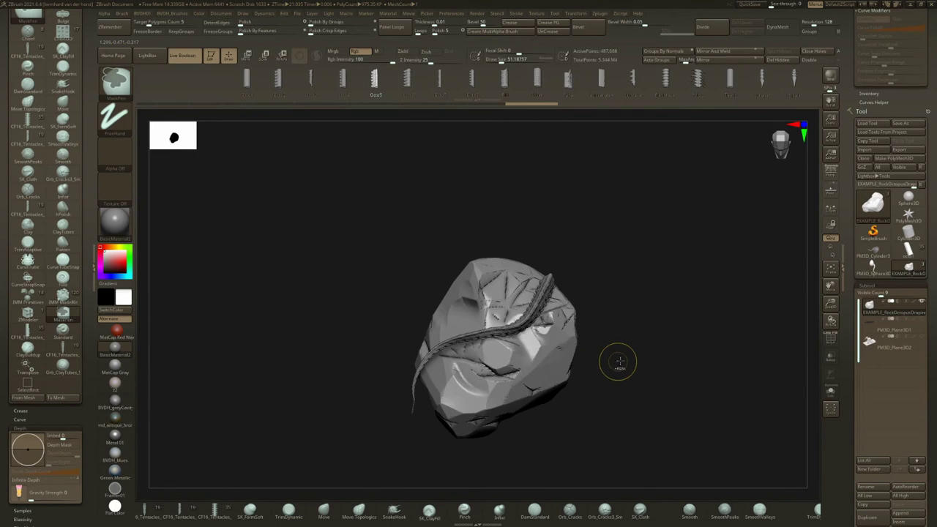
Undo the last three mask and visibility changes on the rock and tentacle.
key("ctrl+z")
key("ctrl+z")
key("ctrl+z")
mouse_move(619, 326)
right_mouse_down("ctrl")
mouse_move(632, 351)
mouse_move(580, 340)
right_mouse_up("ctrl")
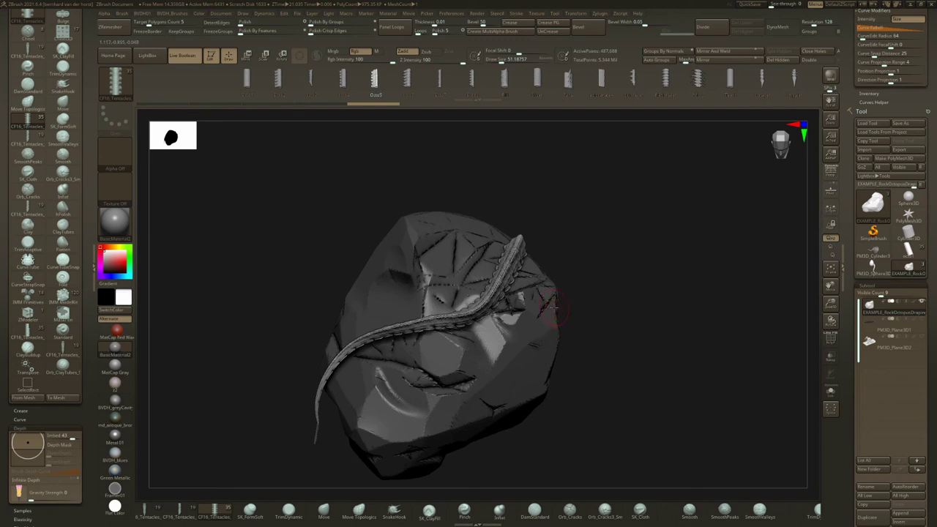
right_click_drag(555, 300, 547, 309)
Invert the mask from the rock onto the tentacle and inspect both meshes in wireframe view.
key("ctrl")
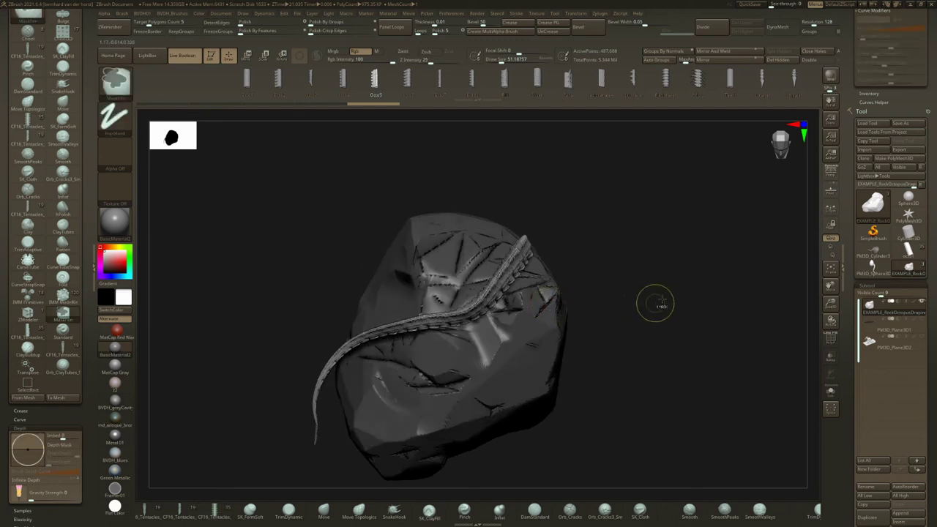
left_click(664, 285, "ctrl")
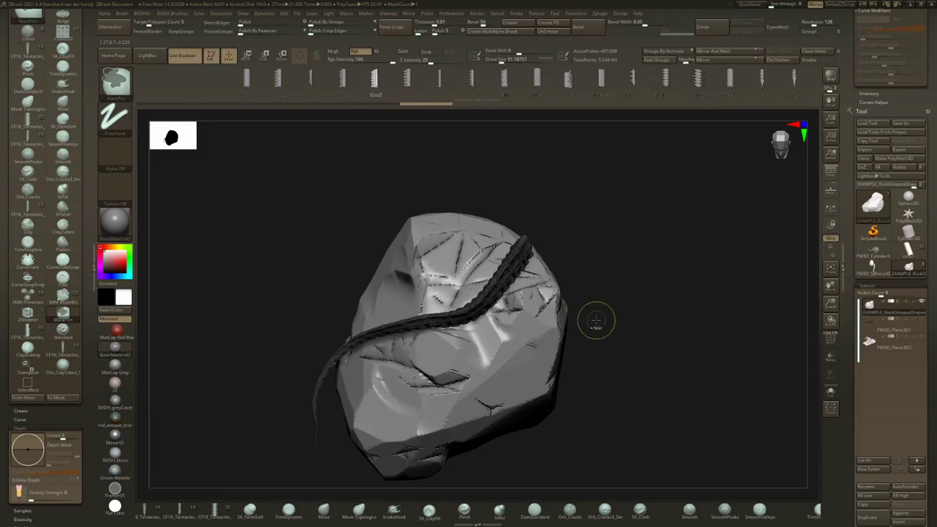
key("shift+f")
right_click_drag(554, 298, 348, 438, "ctrl")
right_click_drag(429, 295, 513, 164, "ctrl")
mouse_move(463, 270)
right_mouse_down()
mouse_move(542, 340)
mouse_move(487, 271)
mouse_move(514, 318)
mouse_move(524, 310)
mouse_move(564, 325)
right_mouse_up()
key("shift+f")
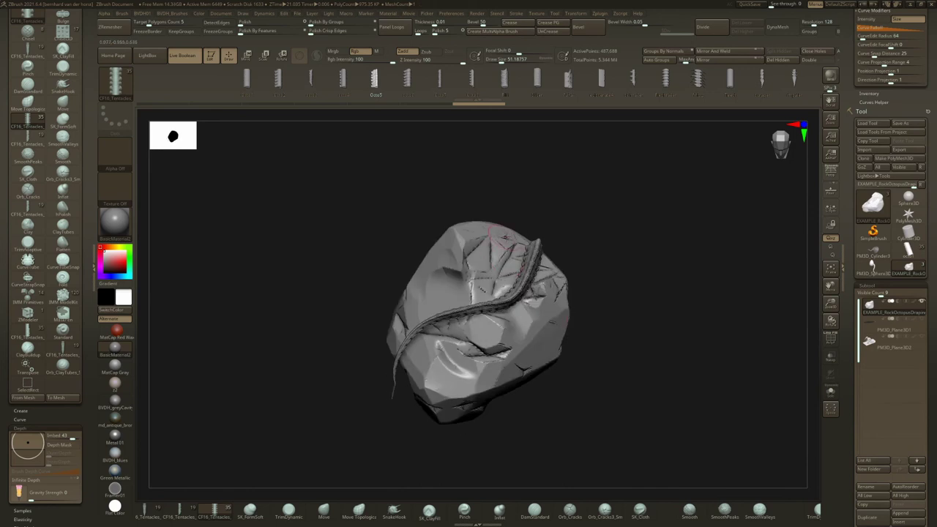
Draw a second Octo5 tentacle curling down across the rock and crossing the first one.
right_click_drag(527, 386, 505, 366)
mouse_move(501, 366)
left_mouse_down()
mouse_move(563, 357)
mouse_move(582, 434)
mouse_move(533, 467)
mouse_move(504, 460)
left_mouse_up()
right_click_drag(503, 346, 514, 339)
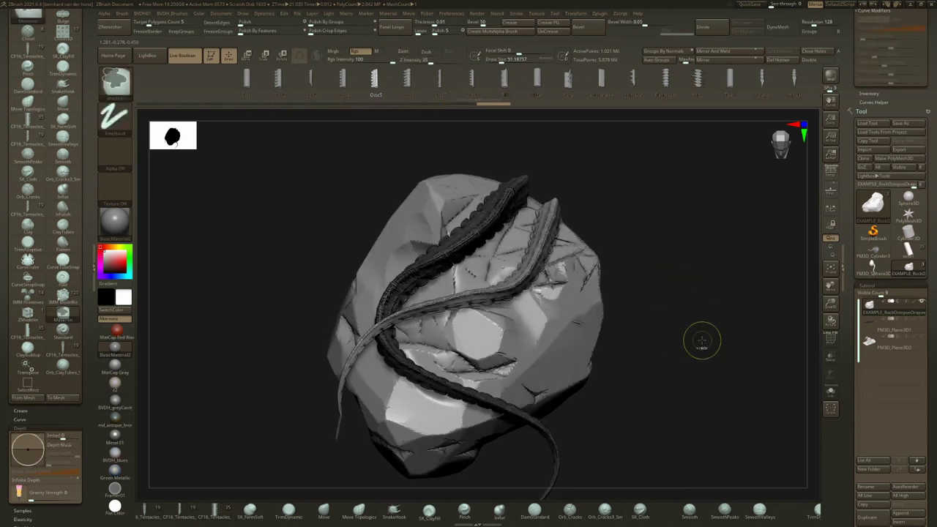
Clear the mask on the rock and tentacles and check their meshes in wireframe view.
left_click_drag(702, 340, 705, 343, "ctrl")
key("shift+f")
mouse_move(476, 293)
right_mouse_down("ctrl")
mouse_move(505, 296)
mouse_move(553, 350)
mouse_move(570, 323)
mouse_move(611, 168)
right_mouse_up("ctrl")
right_click_drag(341, 371, 487, 172, "ctrl")
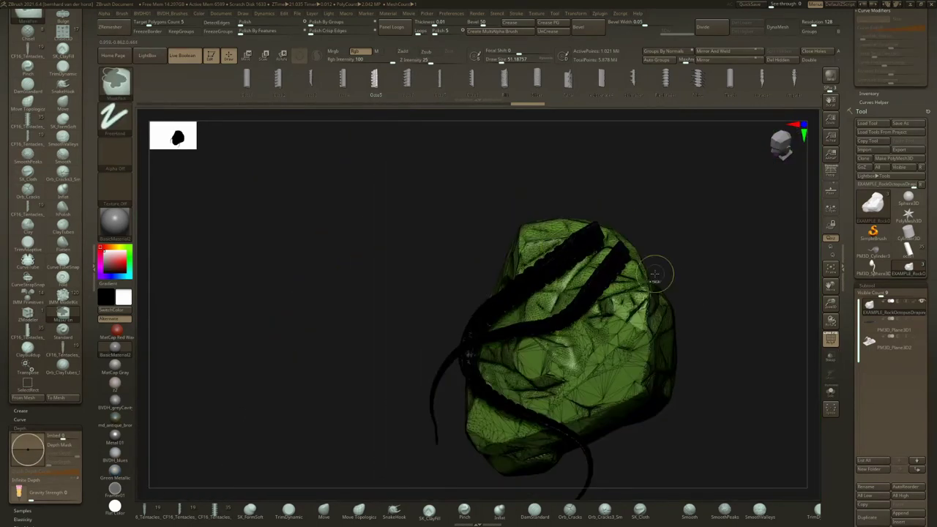
key("shift+f")
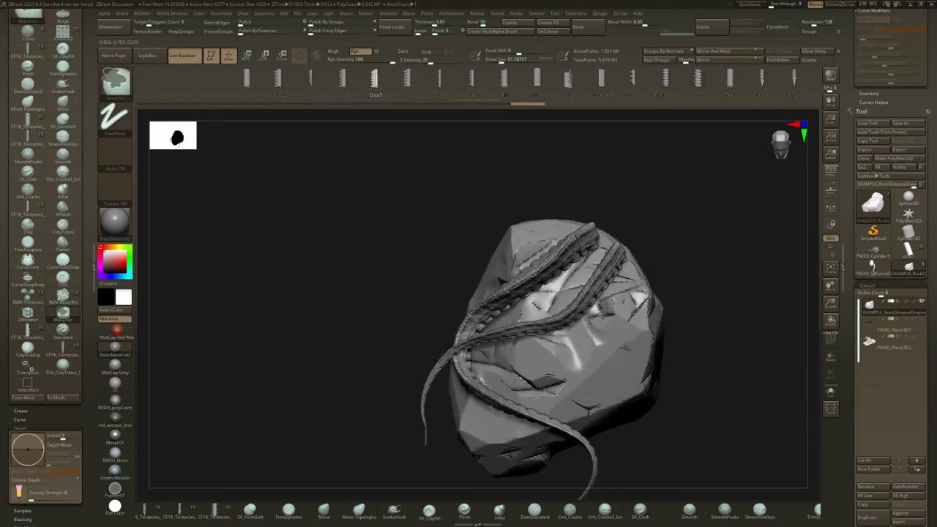
Select the Move brush, enlarge it, and try a small push where the two tentacles cross.
right_click_drag(622, 302, 658, 305)
right_click_drag(457, 348, 482, 380, "ctrl")
key("b")
key("m")
key("v")
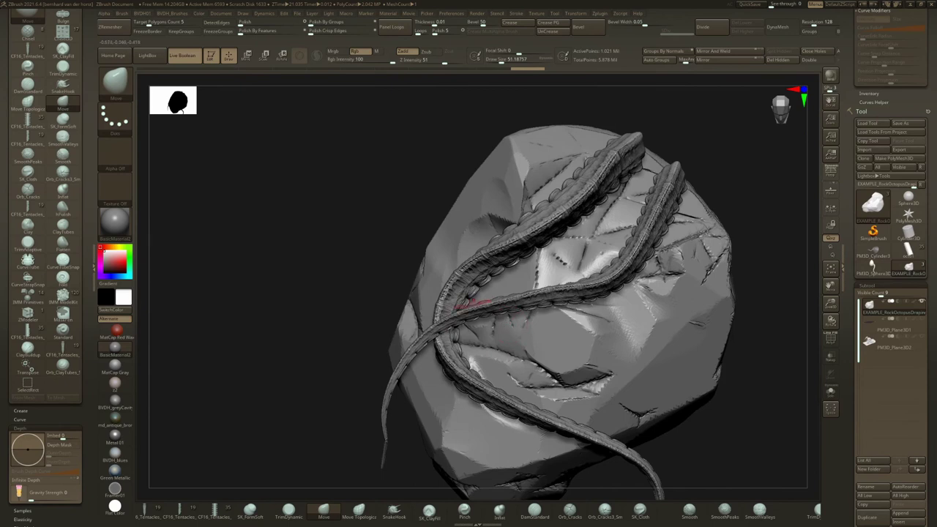
key("space")
mouse_move(423, 325)
left_mouse_down()
mouse_move(444, 327)
mouse_move(429, 322)
left_mouse_up()
key("ctrl+z")
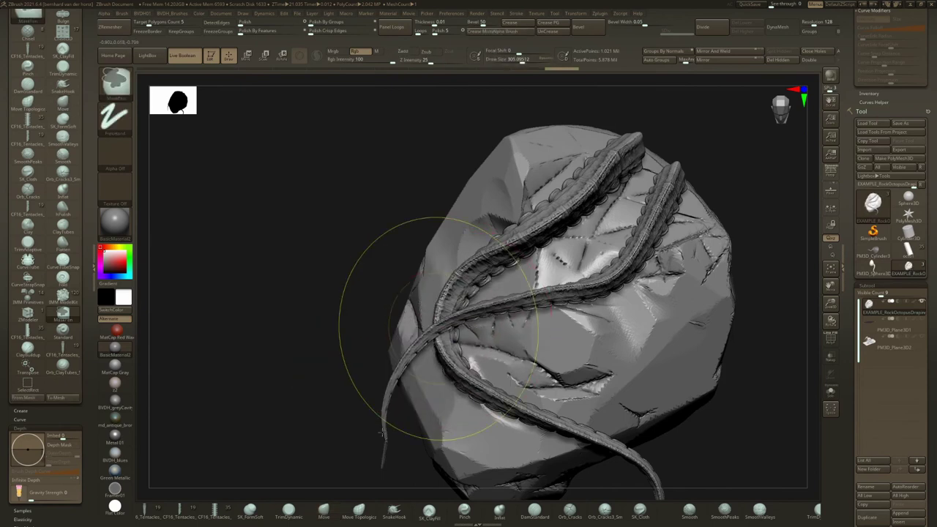
Try pulling both tentacles at several points along their length with the Move Topological brush.
left_click(358, 514)
right_click_drag(434, 344, 458, 370, "ctrl")
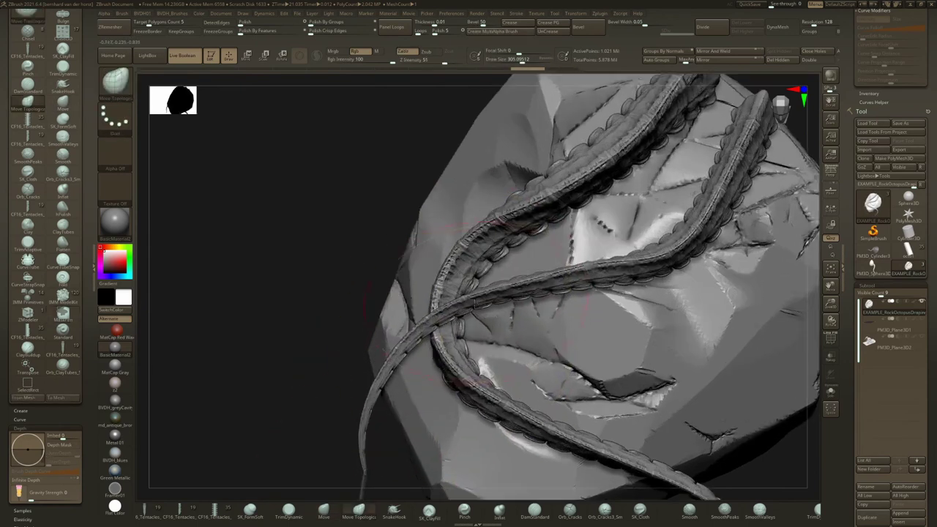
left_click_drag(443, 312, 431, 297)
left_click_drag(412, 339, 400, 328)
left_click_drag(569, 274, 558, 223)
left_click_drag(529, 286, 524, 274)
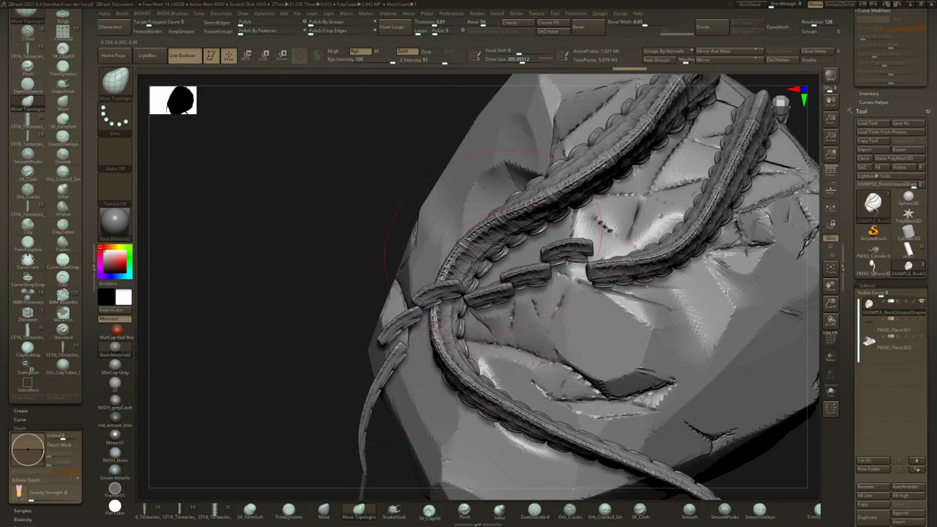
left_click_drag(485, 236, 457, 203)
left_click_drag(541, 192, 523, 204)
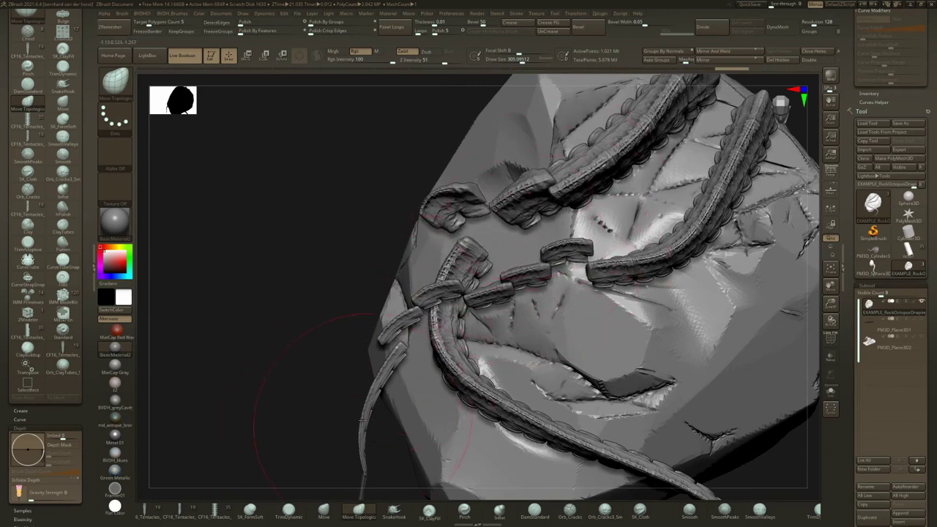
left_click_drag(362, 420, 345, 416)
left_click_drag(485, 403, 460, 435)
Undo all the Move Topological pulls on the two tentacles.
key("ctrl+z")
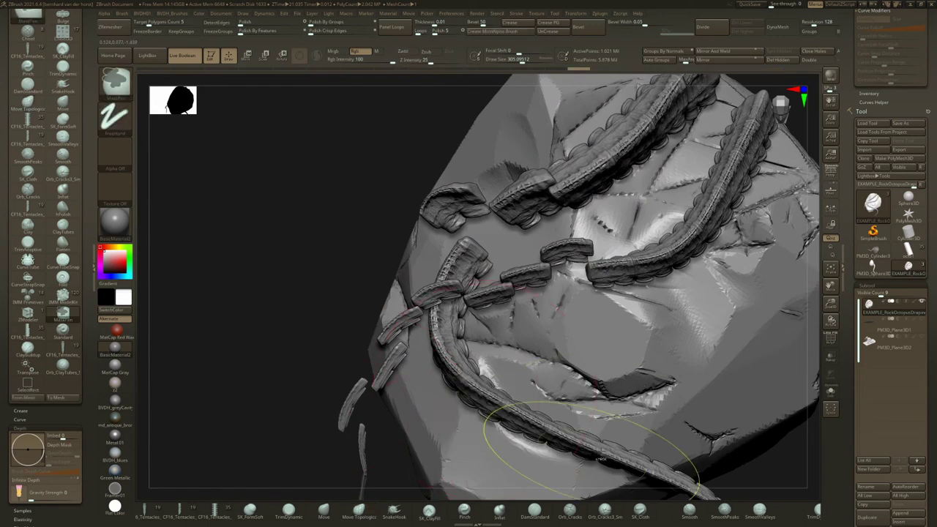
key("ctrl+z")
key("ctrl+z")
key("ctrl+z")
key("ctrl+z")
key("ctrl+z")
key("ctrl+z")
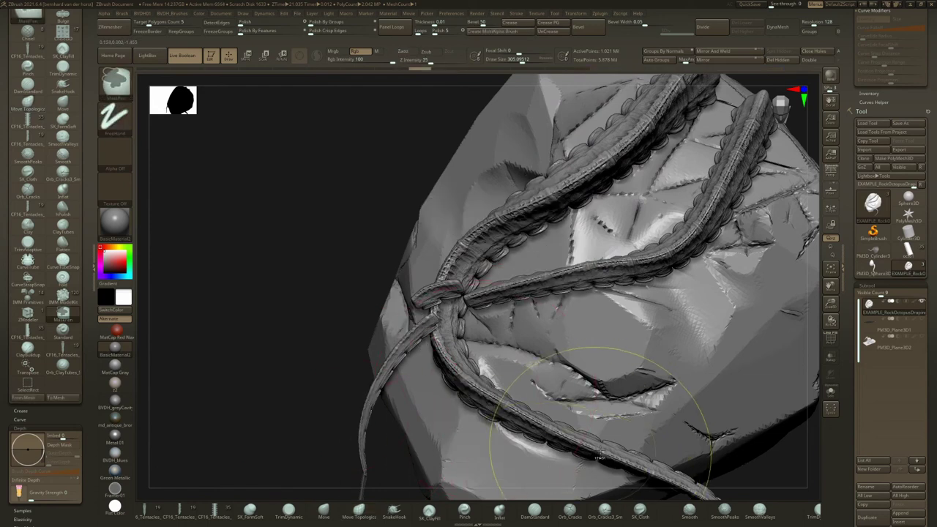
key("ctrl+z")
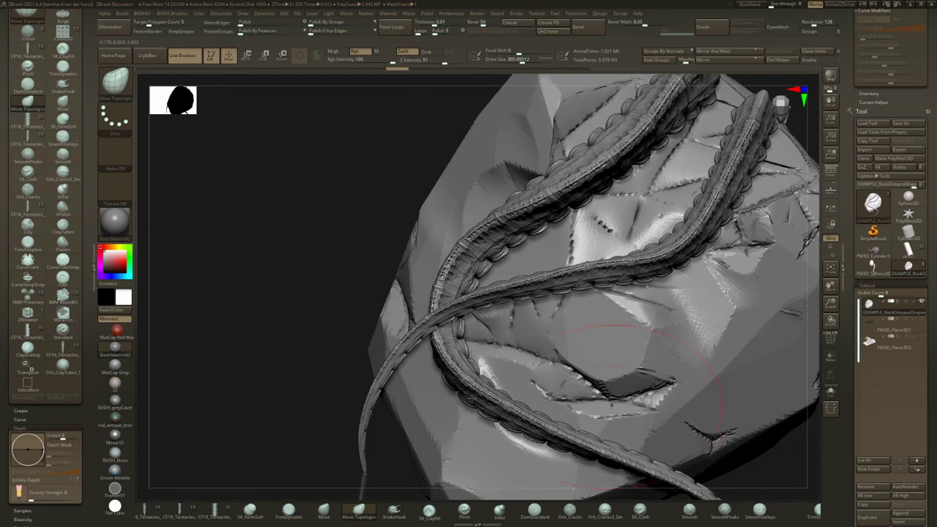
Open the Geometry settings for the combined rock and tentacle mesh.
right_click_drag(492, 400, 516, 347, "ctrl")
right_click_drag(580, 269, 546, 254, "alt")
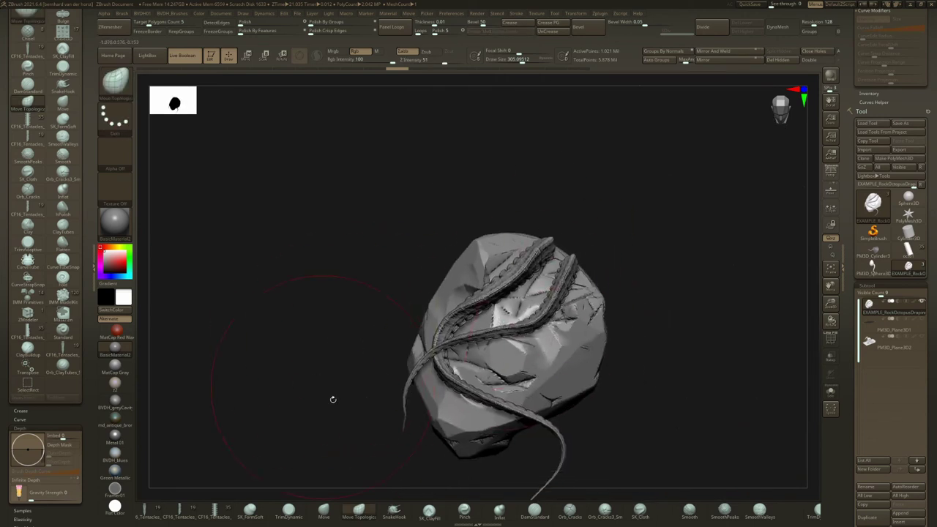
mouse_move(540, 314)
right_mouse_down("ctrl")
mouse_move(576, 302)
mouse_move(550, 145)
right_mouse_up("ctrl")
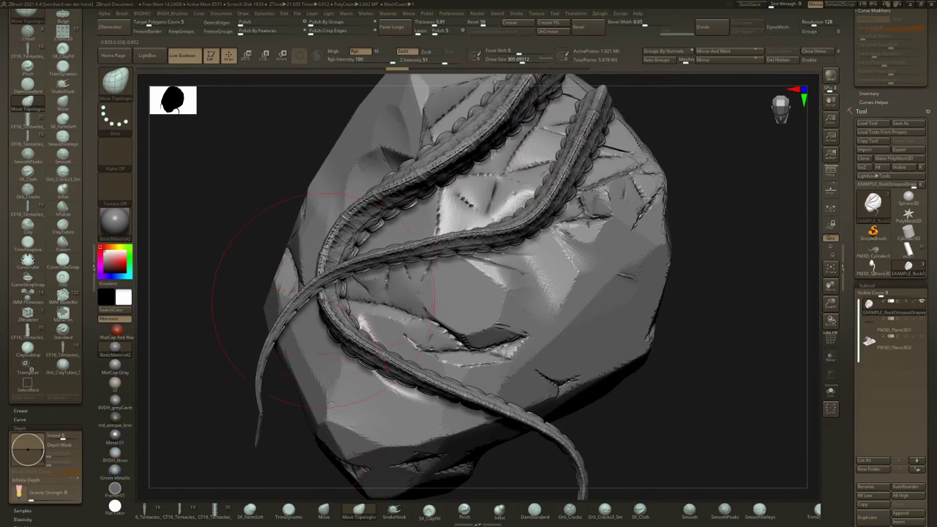
scroll(926, 323, "down", 5)
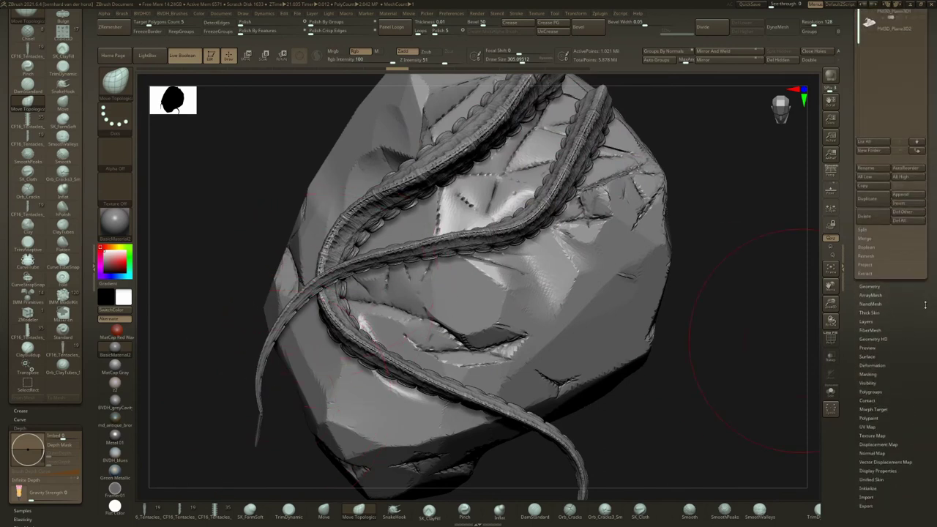
left_click(871, 287)
right_click_drag(567, 161, 560, 190, "alt")
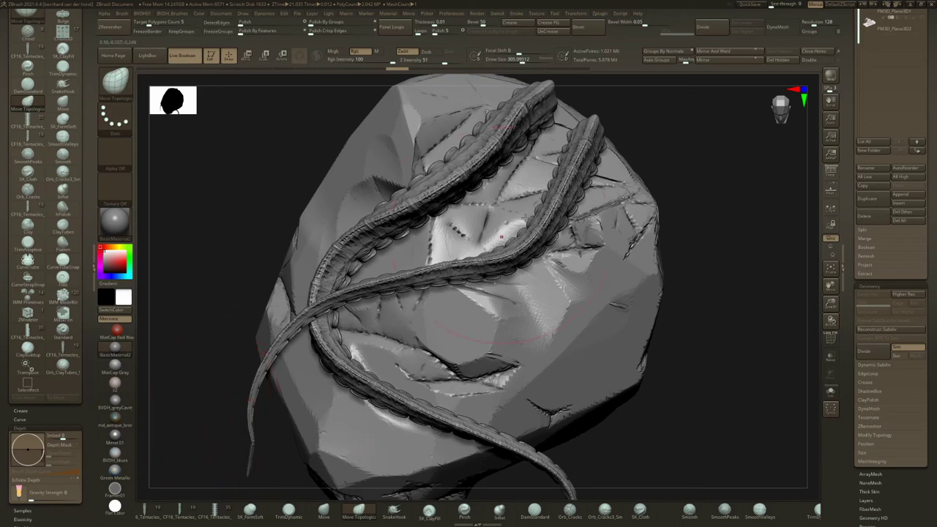
Try masking everything except the second, crossing tentacle with the Transpose gizmo.
key("w")
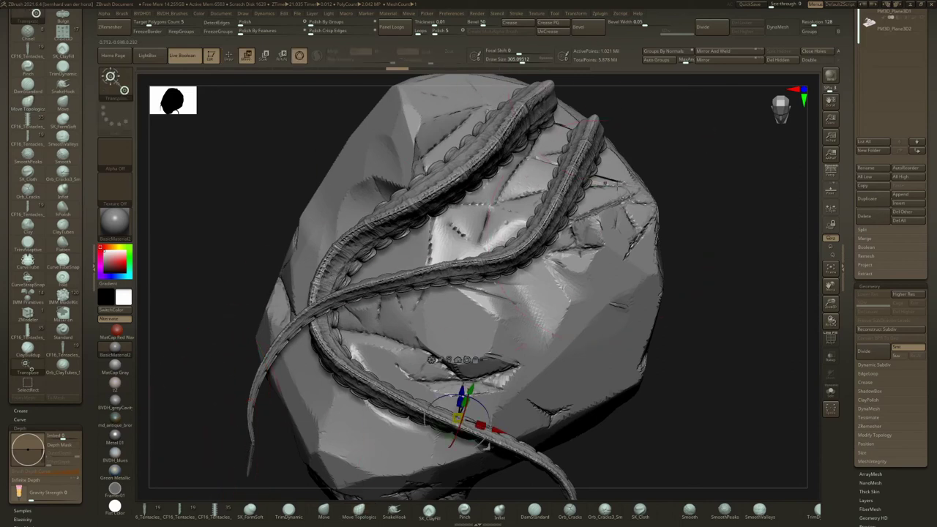
key("q")
key("w")
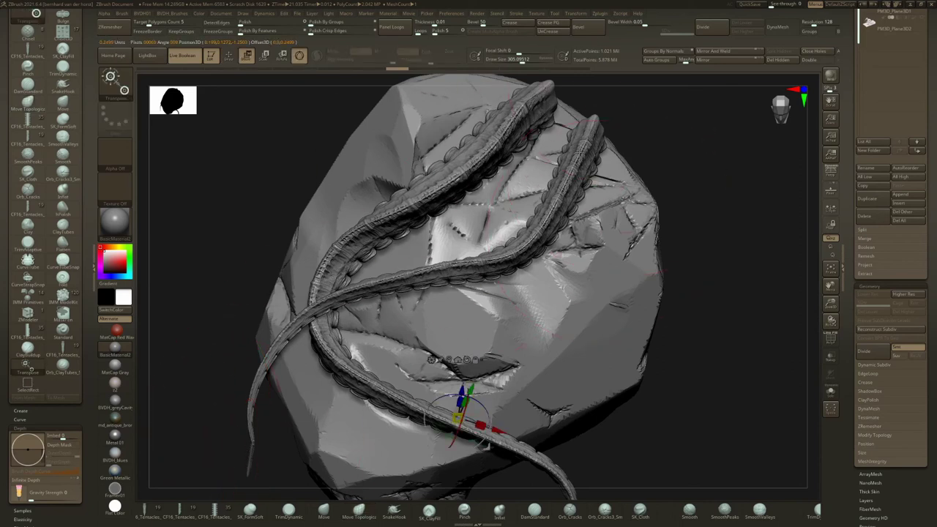
left_click(599, 169)
left_click(651, 252, "alt")
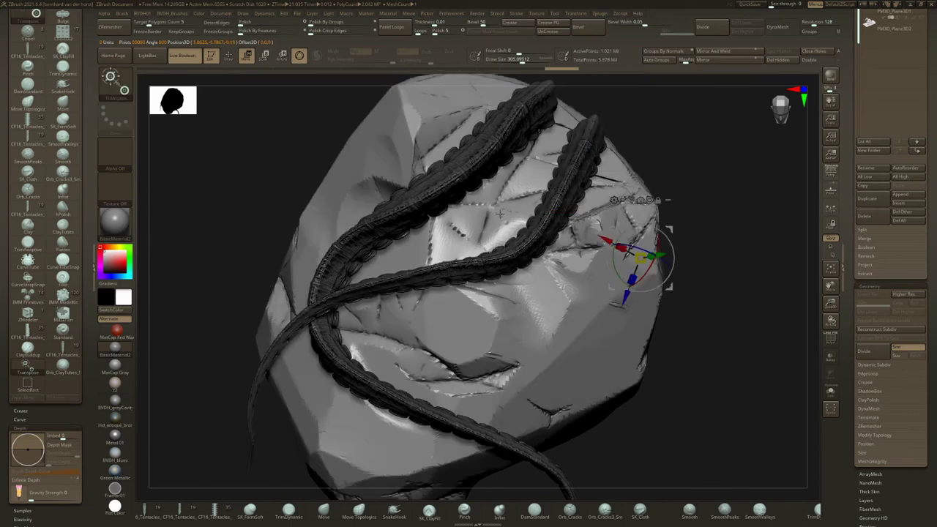
left_click(457, 177, "alt")
left_click(503, 254)
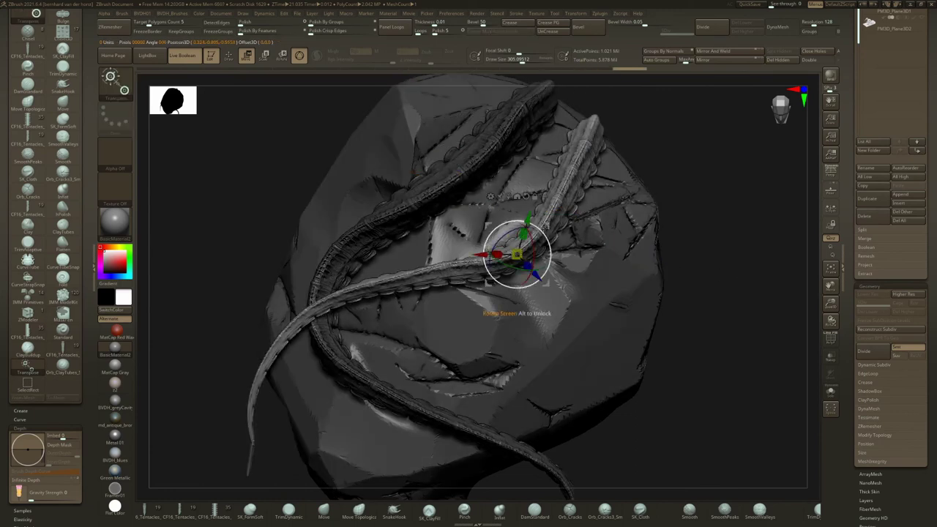
Try a pull on the unmasked tentacle near the crossing and switch to the Move brush.
key("q")
key("space")
mouse_move(315, 301)
left_mouse_down()
mouse_move(242, 271)
mouse_move(195, 237)
left_mouse_up()
key("b")
key("m")
key("v")
Undo the tentacle pull and the Transpose masking on the rock and first tentacle.
key("ctrl+z")
key("Tab")
key("ctrl+z")
key("ctrl+z")
key("ctrl+z")
key("ctrl+z")
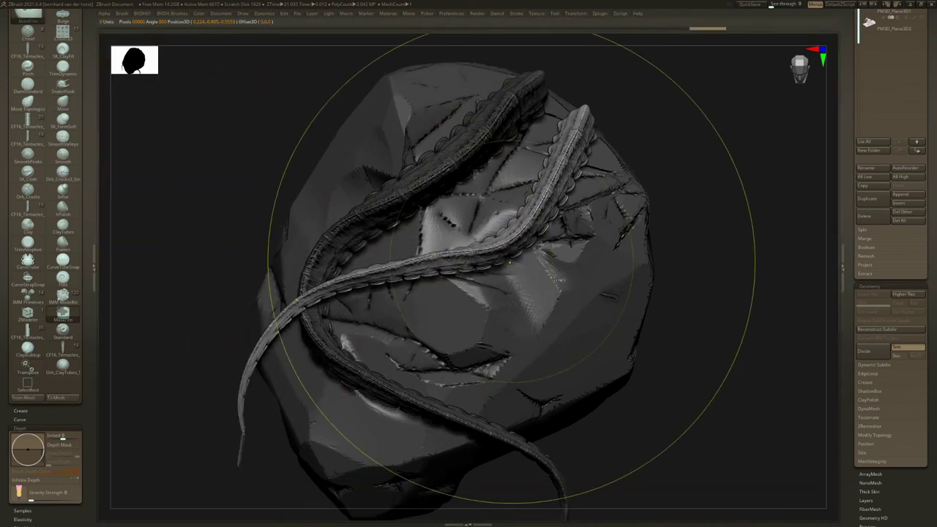
key("ctrl+z")
key("ctrl+z")
key("ctrl+z")
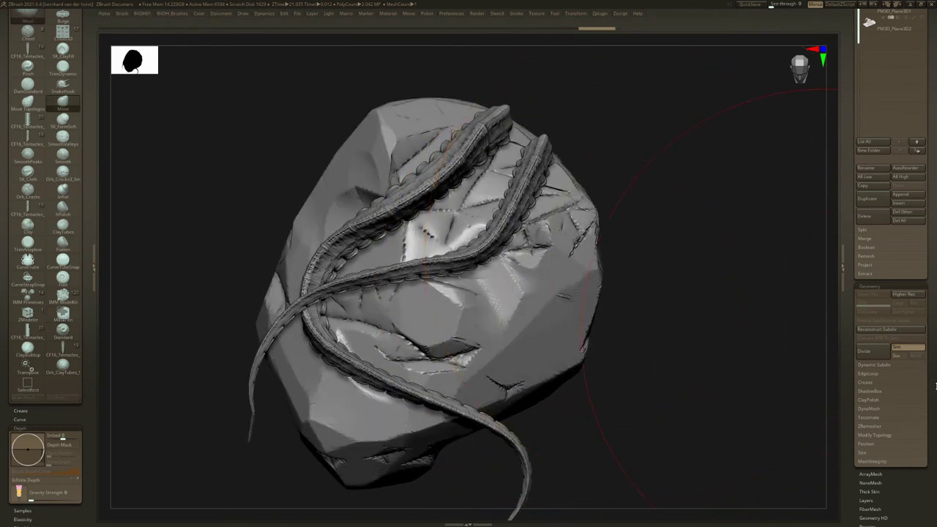
DynaMesh the rock and tentacles with Groups enabled at a resolution of 512.
scroll(924, 322, "down", 5)
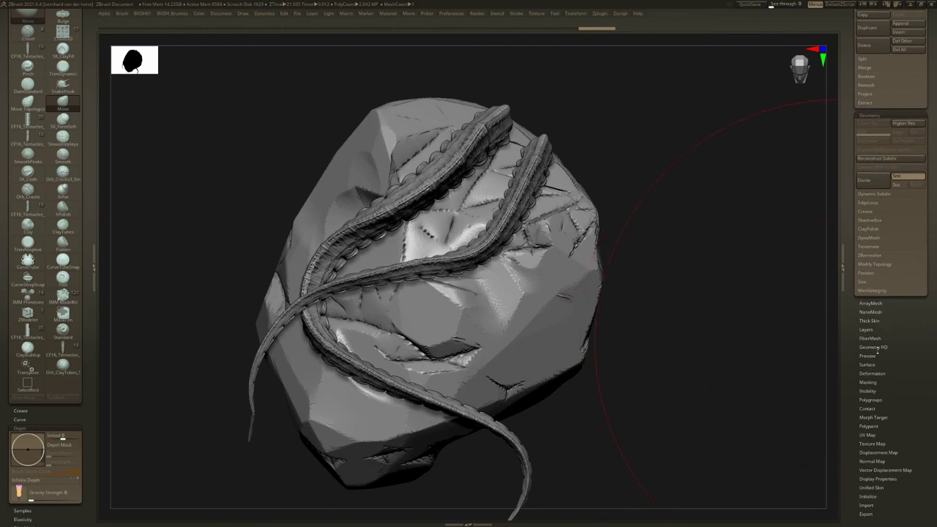
key("shift")
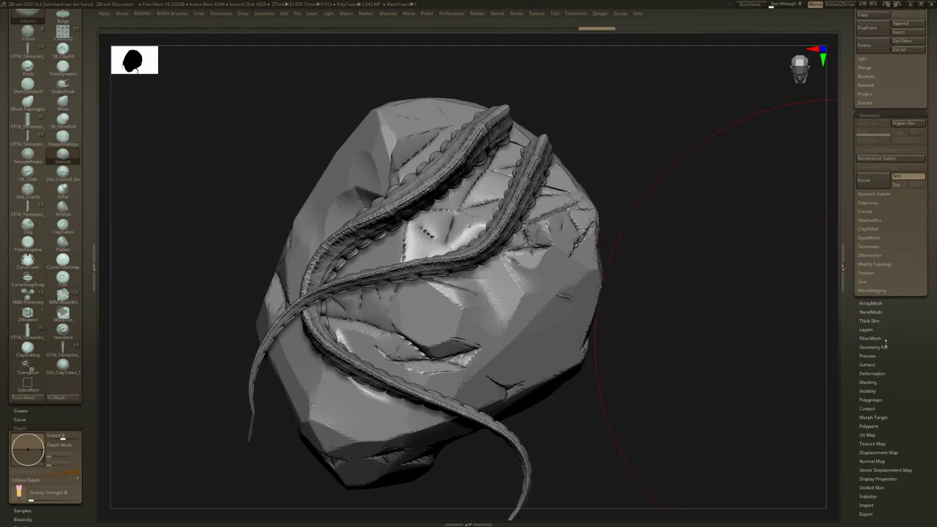
left_click(874, 238)
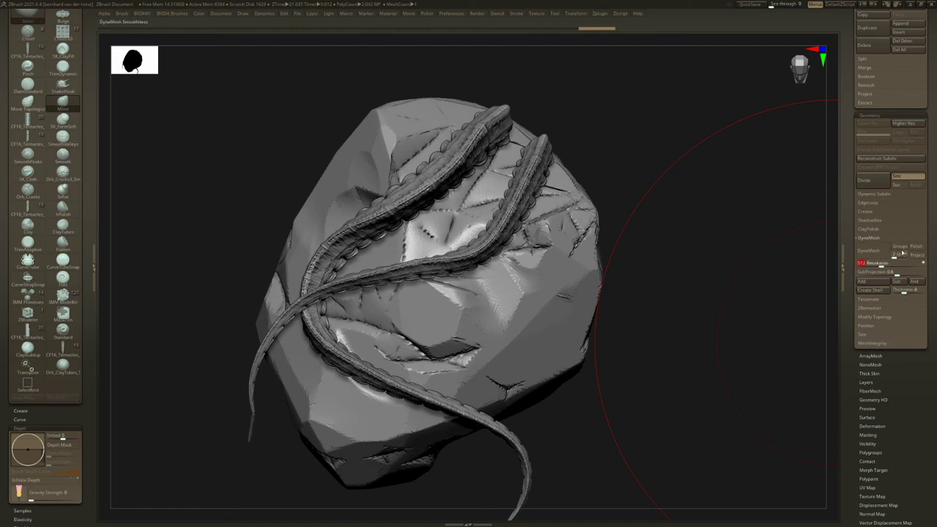
left_click(899, 247)
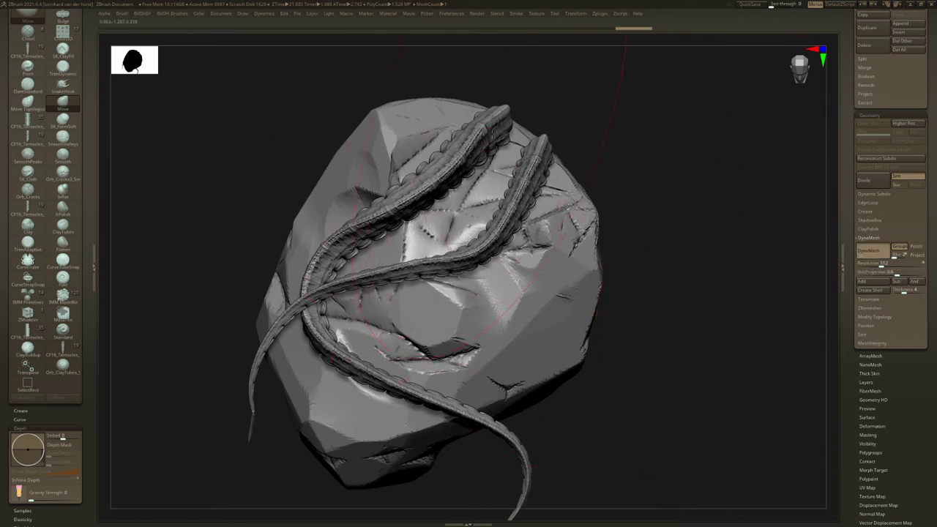
Test Move Topological pulls on the DynaMeshed tentacles at different brush sizes, undoing each pull.
key("space")
key("Tab")
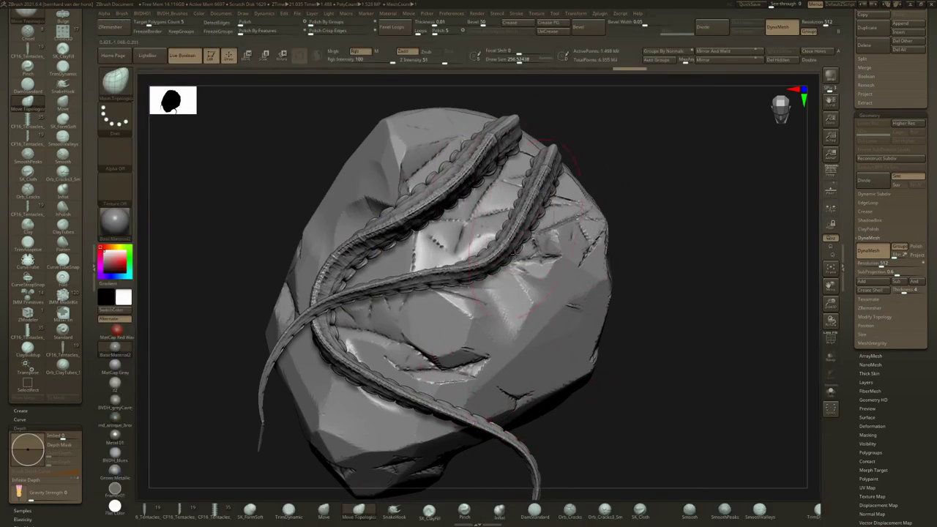
left_click_drag(547, 185, 552, 190)
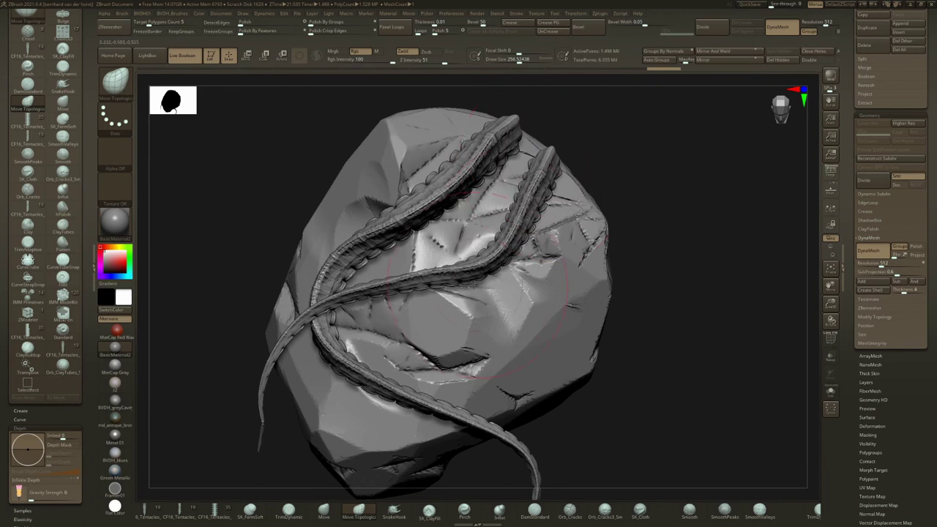
key("ctrl+z")
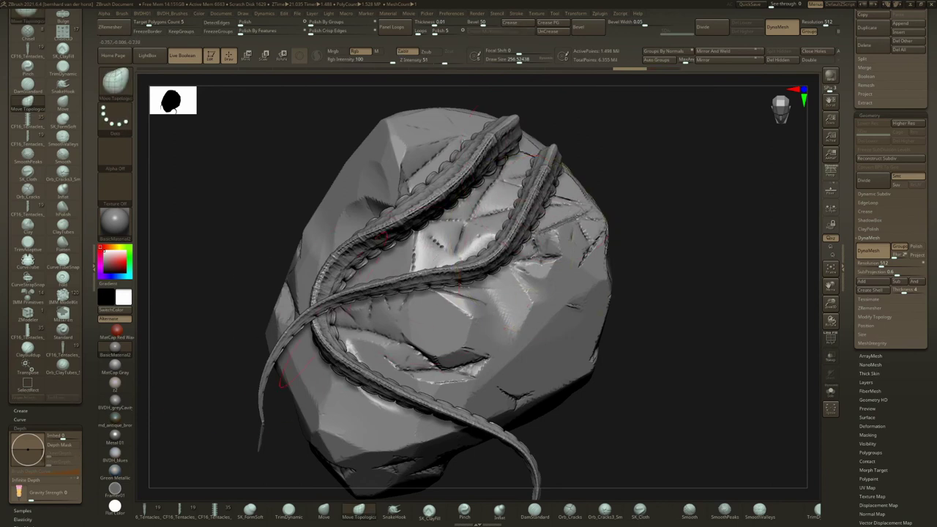
mouse_move(302, 310)
left_mouse_down()
mouse_move(295, 284)
mouse_move(310, 321)
mouse_move(270, 266)
mouse_move(220, 280)
left_mouse_up()
key("ctrl+z")
key("s")
mouse_move(287, 293)
left_mouse_down()
mouse_move(300, 294)
mouse_move(258, 281)
left_mouse_up()
key("ctrl+z")
Mask only the first tentacle using the Transpose gizmo and clear the mask again.
key("w")
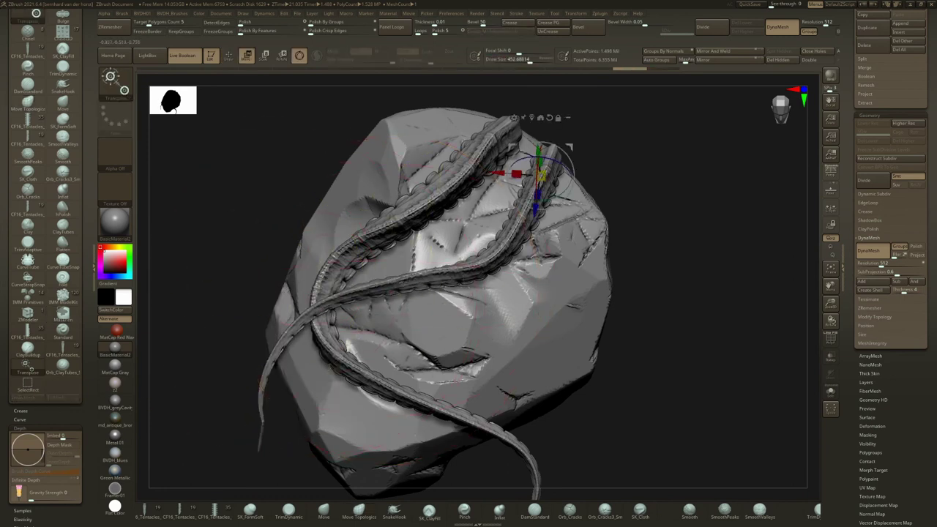
left_click(417, 270, "ctrl")
left_click(420, 209, "ctrl")
left_click(644, 352, "ctrl")
key("q")
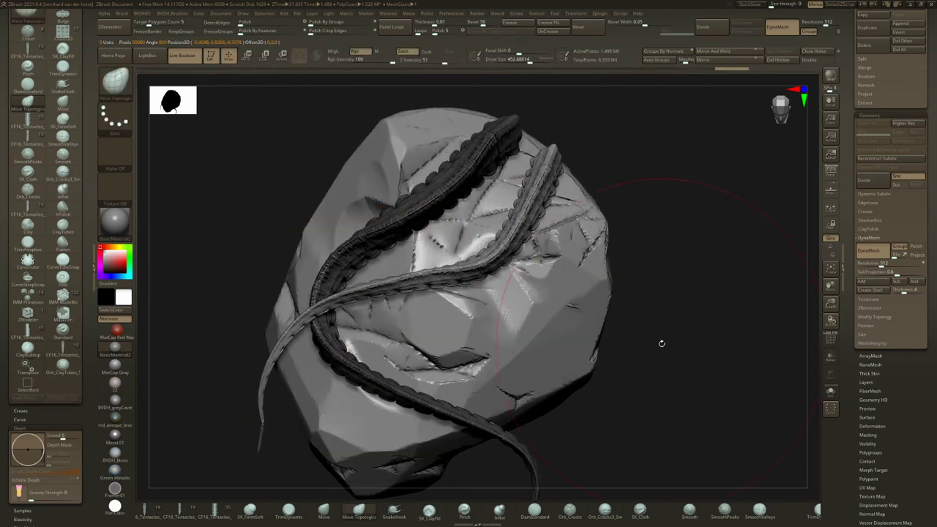
left_click_drag(668, 334, 719, 264, "ctrl")
Check the DynaMeshed rock and tentacles in wireframe view and nudge the tentacle with a smaller Move Topological brush.
right_click_drag(509, 291, 521, 314, "ctrl")
key("shift+f")
right_click_drag(522, 315, 477, 289, "ctrl")
mouse_move(477, 290)
right_mouse_down()
mouse_move(489, 253)
mouse_move(521, 272)
mouse_move(533, 261)
mouse_move(546, 300)
mouse_move(455, 342)
mouse_move(442, 305)
mouse_move(448, 345)
right_mouse_up()
key("shift+f")
key("space")
left_click_drag(444, 342, 436, 342)
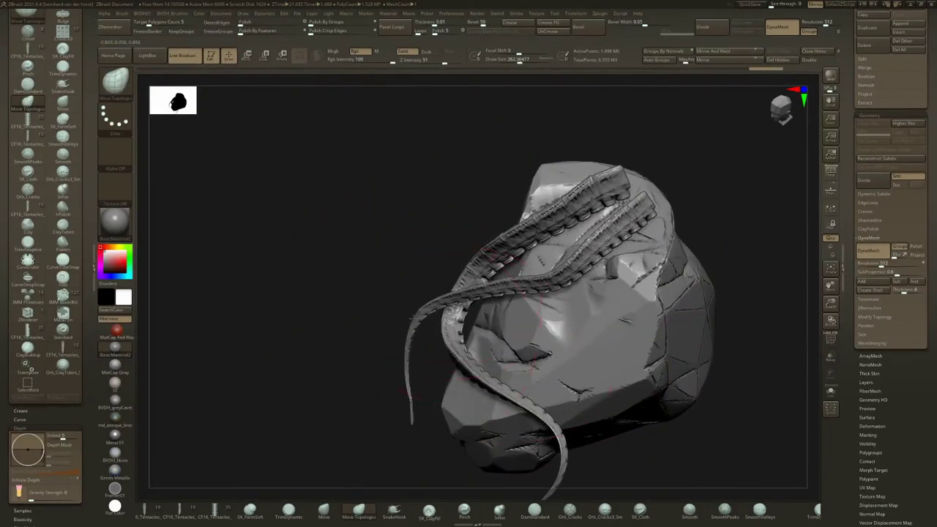
Insert an IMM Primitives sphere at the thick upper ends of the tentacles and move it into place as a head.
right_click_drag(366, 296, 433, 316)
right_click_drag(682, 254, 447, 331, "alt")
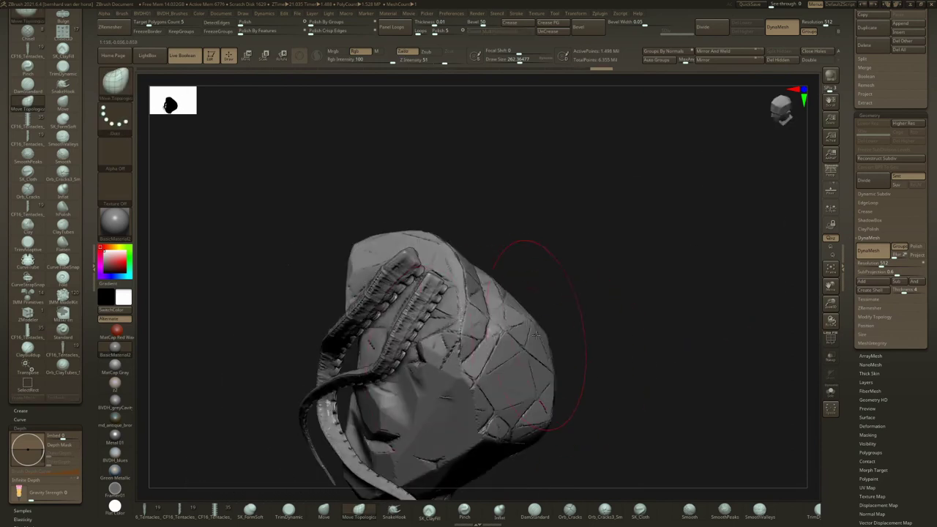
key("i")
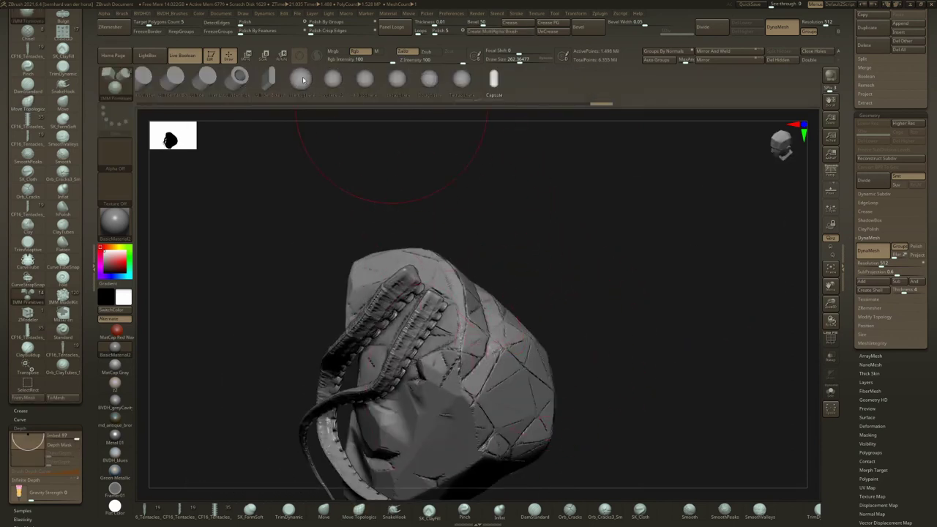
left_click(301, 79)
left_click_drag(424, 260, 448, 291)
right_click_drag(449, 291, 496, 281)
key("w")
left_click_drag(489, 261, 514, 273)
mouse_move(487, 297)
right_mouse_down()
mouse_move(468, 286)
mouse_move(506, 241)
right_mouse_up()
Shape the inserted sphere into an egg-like head over the tentacle ends with the Move brush.
key("q")
key("b")
key("m")
key("v")
key("space")
left_click_drag(507, 244, 532, 236)
mouse_move(542, 232)
right_mouse_down()
mouse_move(575, 195)
mouse_move(554, 217)
mouse_move(530, 291)
right_mouse_up()
left_click_drag(501, 275, 491, 280)
right_click_drag(505, 293, 563, 325)
Clear the mask, hide the rock and split it from the head and tentacles into its own subtool.
left_click_drag(590, 356, 611, 310, "ctrl")
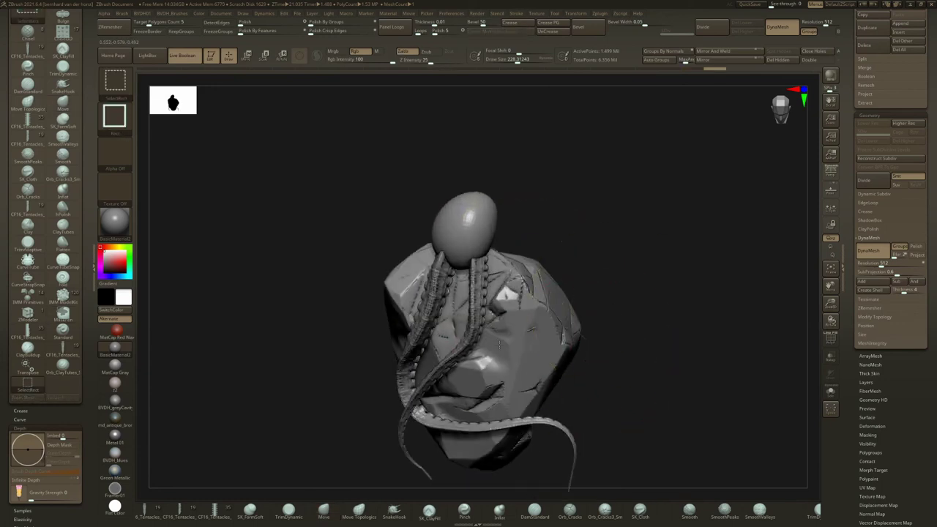
left_click(498, 358, "ctrl+shift")
key("ctrl+z")
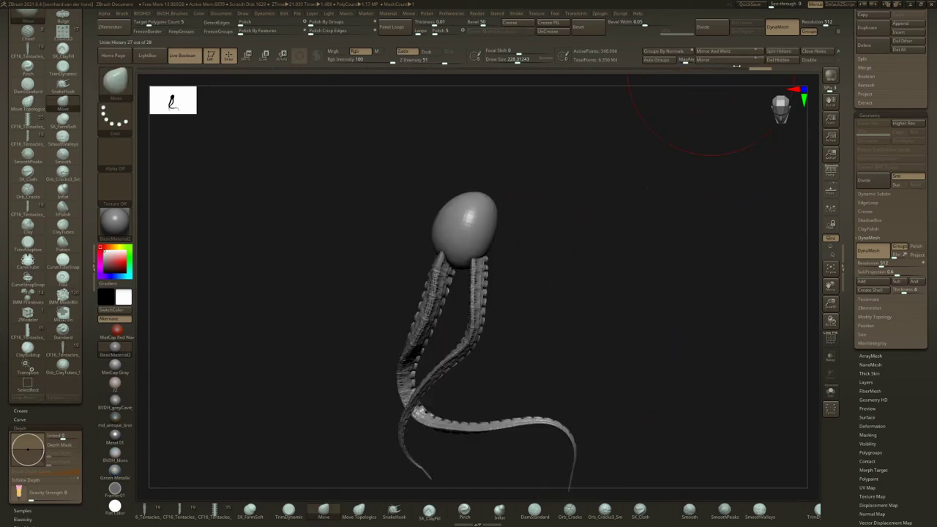
left_click(645, 162, "ctrl+shift")
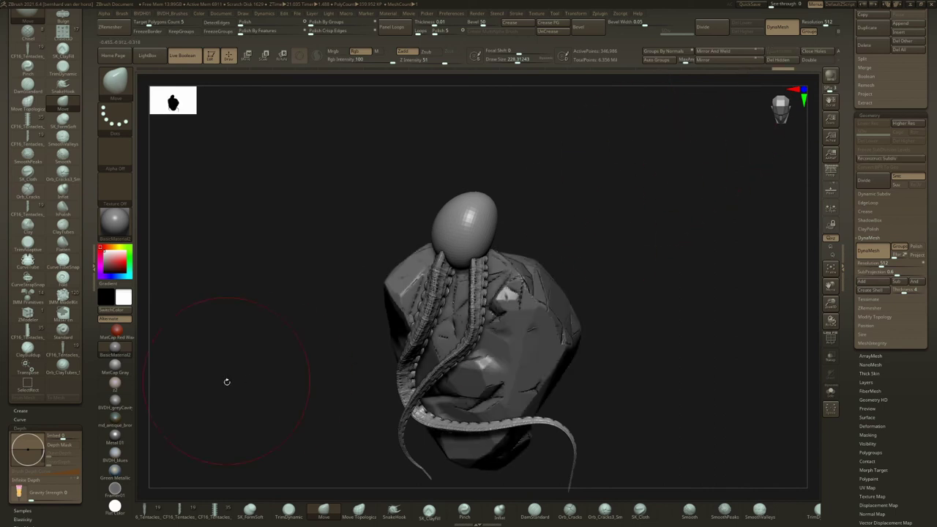
Isolate the head and tentacles from the rock and pull the tentacles with the Move Topological brush.
key("shift+s")
right_click_drag(569, 247, 538, 293, "ctrl")
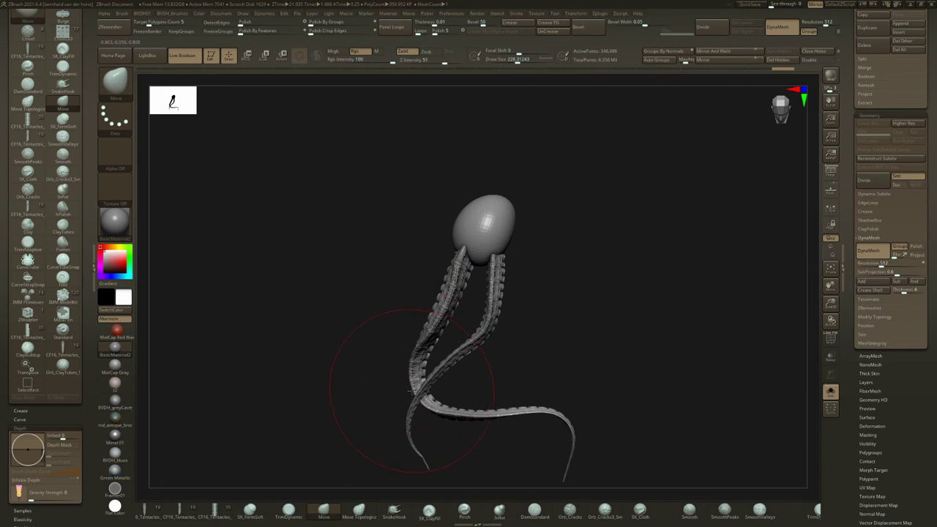
key("b")
key("m")
key("t")
left_click_drag(422, 383, 373, 383)
left_click_drag(520, 290, 503, 262)
Show only the egg-shaped head and split the hidden tentacles off into a separate subtool.
key("space")
mouse_move(493, 253)
right_mouse_down()
mouse_move(494, 218)
mouse_move(468, 233)
mouse_move(483, 235)
mouse_move(399, 221)
mouse_move(429, 235)
right_mouse_up()
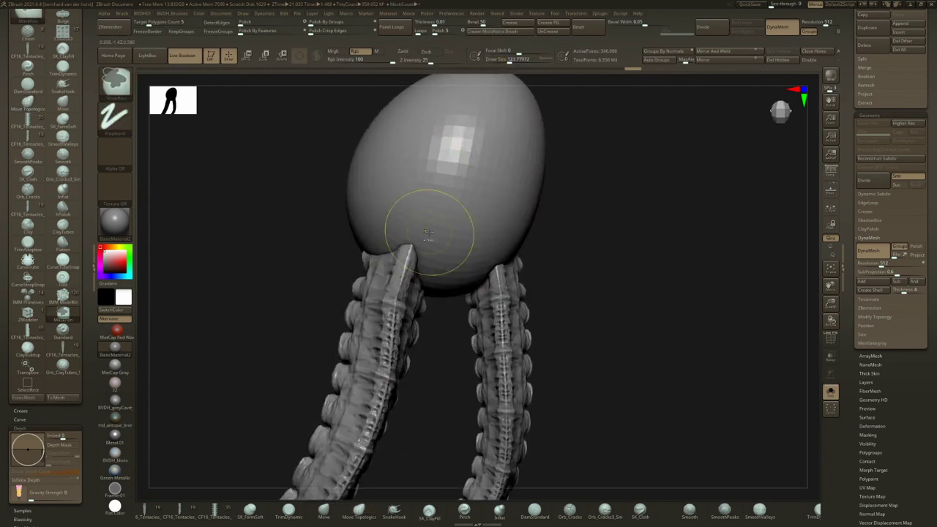
mouse_move(488, 194)
right_mouse_down("ctrl")
mouse_move(453, 191)
mouse_move(476, 204)
right_mouse_up("ctrl")
left_click(477, 203, "ctrl+shift")
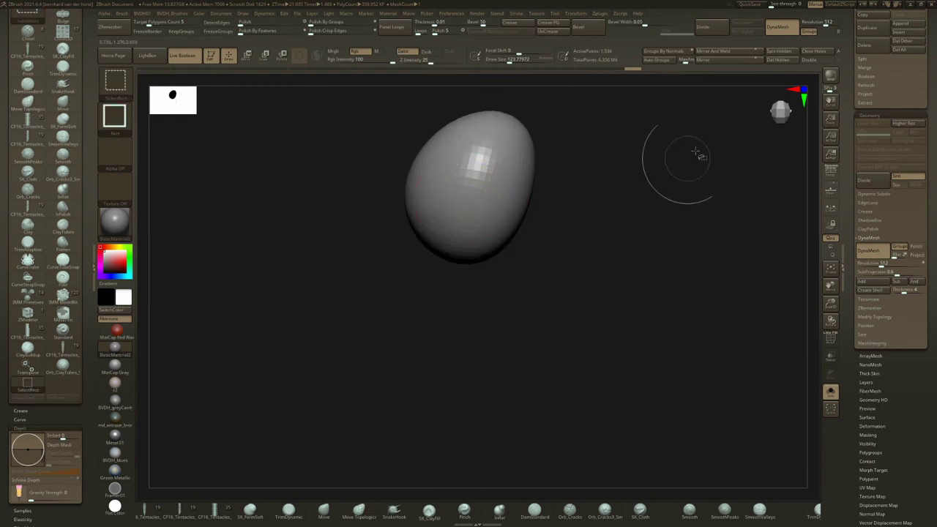
left_click(773, 53)
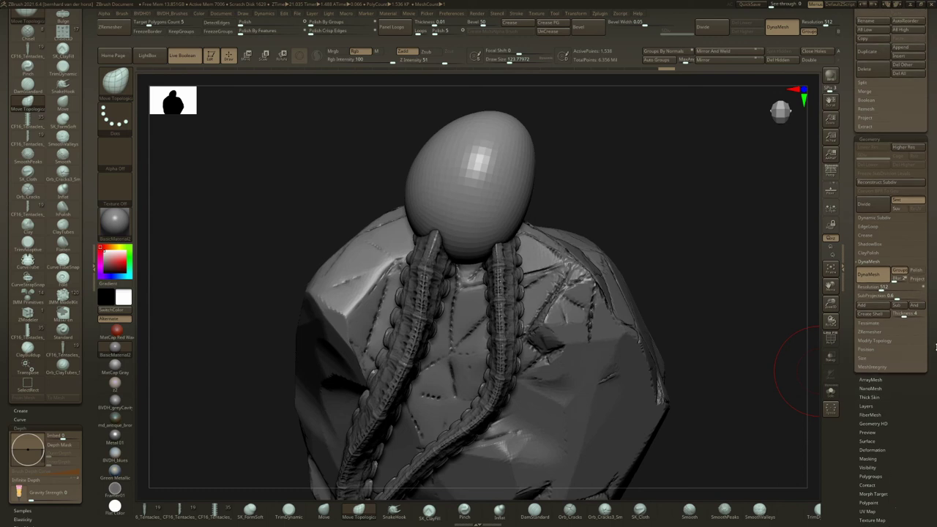
Hide the rock subtool so that only the head and tentacles are displayed.
scroll(935, 347, "up", 10)
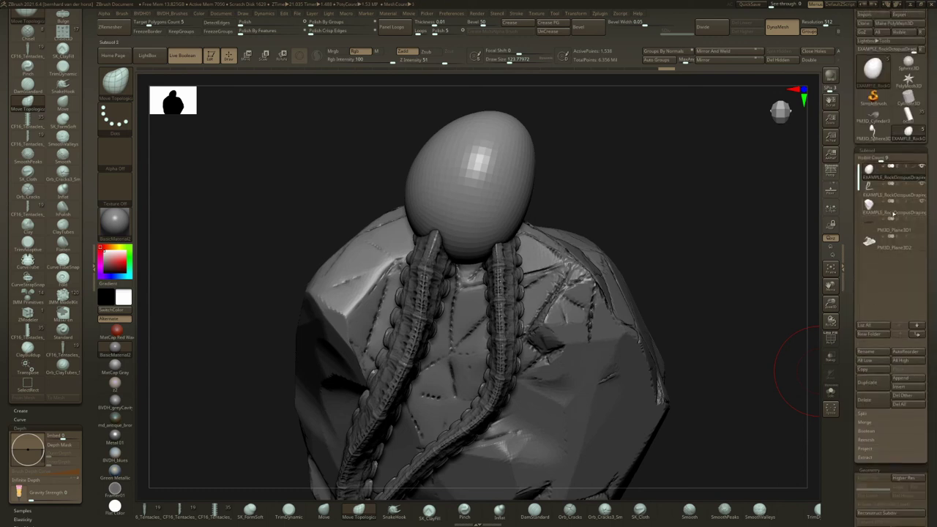
key("f")
left_click(921, 202)
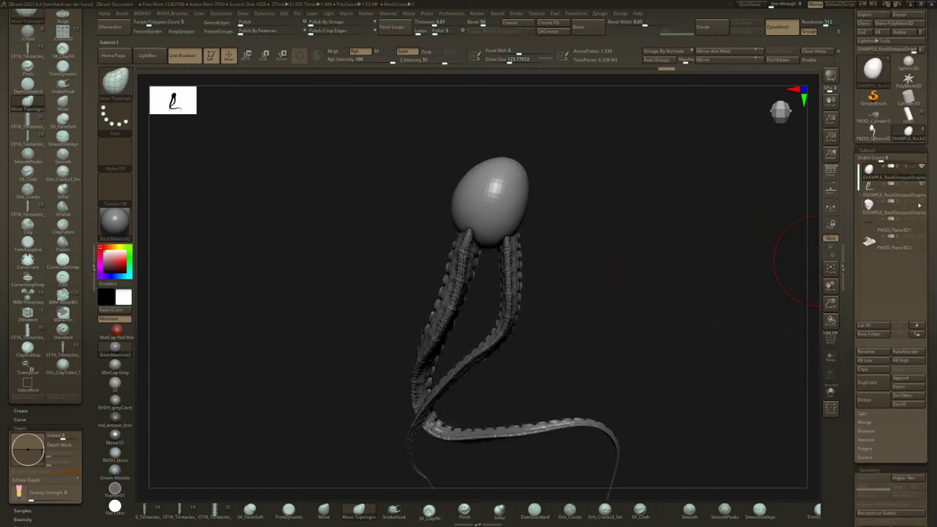
right_click_drag(578, 271, 571, 292, "ctrl")
View the head in Solo mode while switching between subtools, and show the head and tentacles together again.
key("ctrl+s")
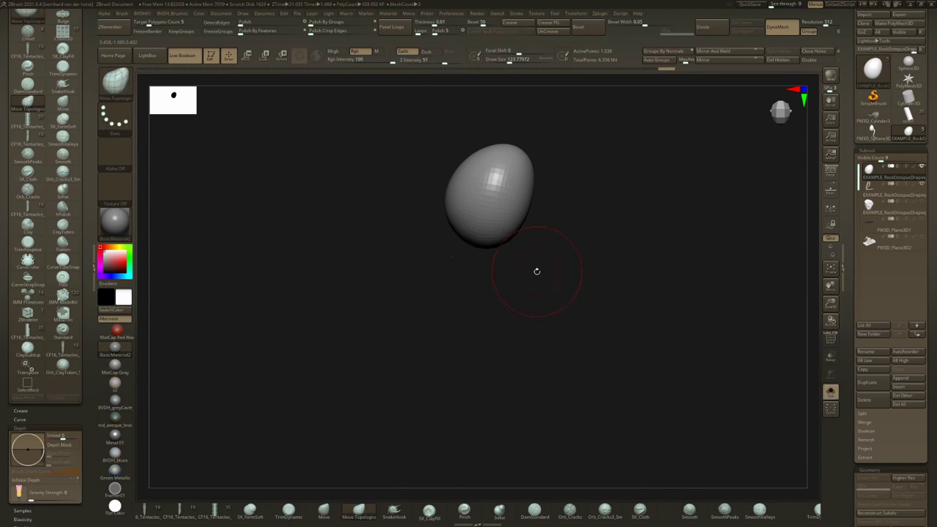
key("Down")
key("Up")
key("Down")
key("Up")
key("Down")
key("Up")
key("Down")
key("Up")
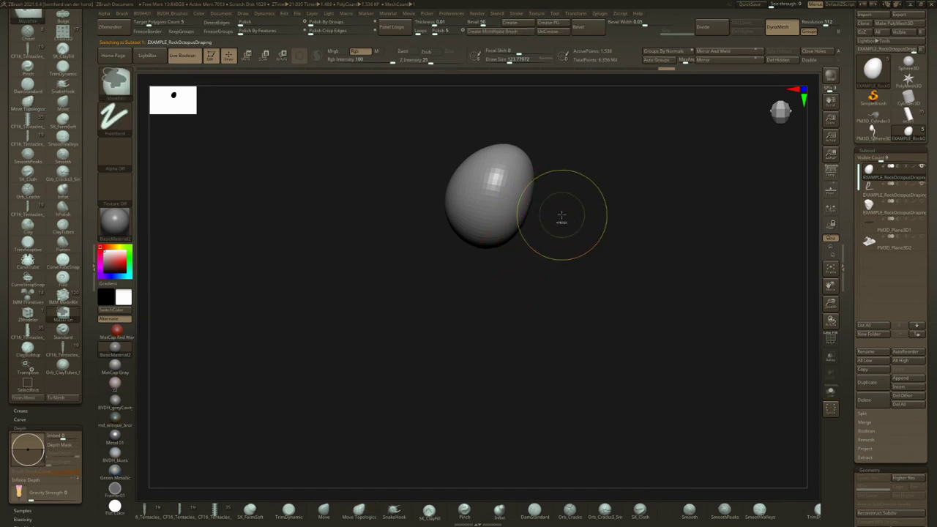
key("alt+s")
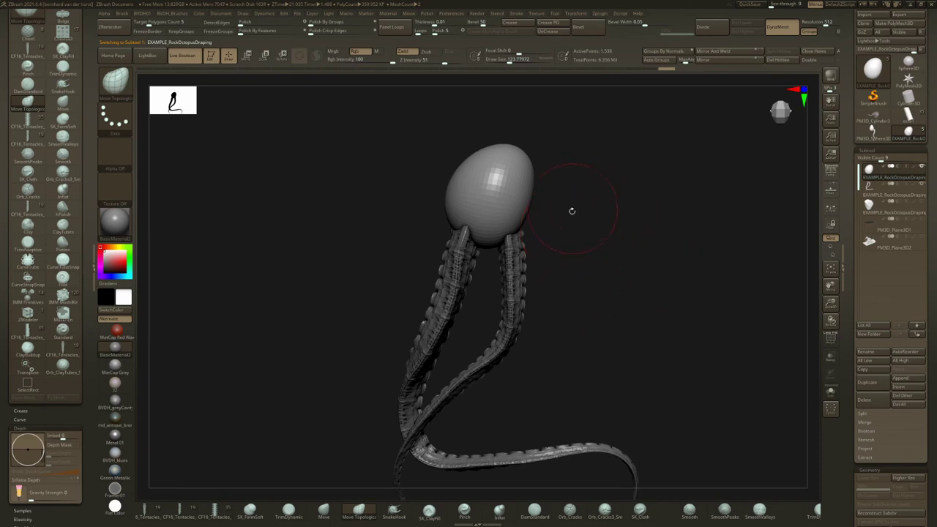
Subdivide the head once to level 2 and reduce the brush size.
key("ctrl+d")
key("s")
left_click_drag(543, 194, 518, 186)
right_click_drag(518, 186, 509, 205)
right_click_drag(508, 205, 500, 222, "ctrl")
Build up bulges on the lower head over the tentacle joints with the ClayBuildup brush, with its alpha off.
key("b")
key("c")
key("b")
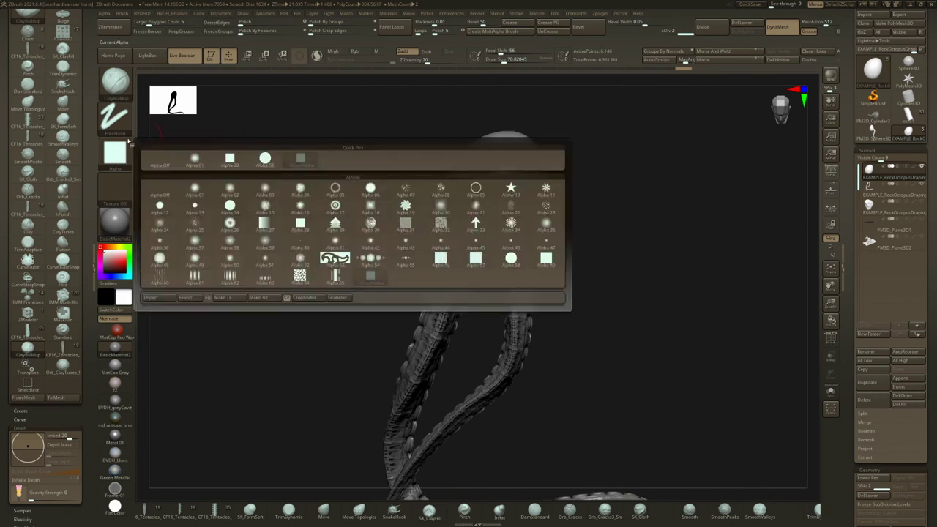
left_click(115, 152)
left_click(161, 191)
key("space")
left_click_drag(434, 251, 428, 251)
left_click_drag(458, 219, 473, 258)
left_click_drag(611, 139, 576, 137)
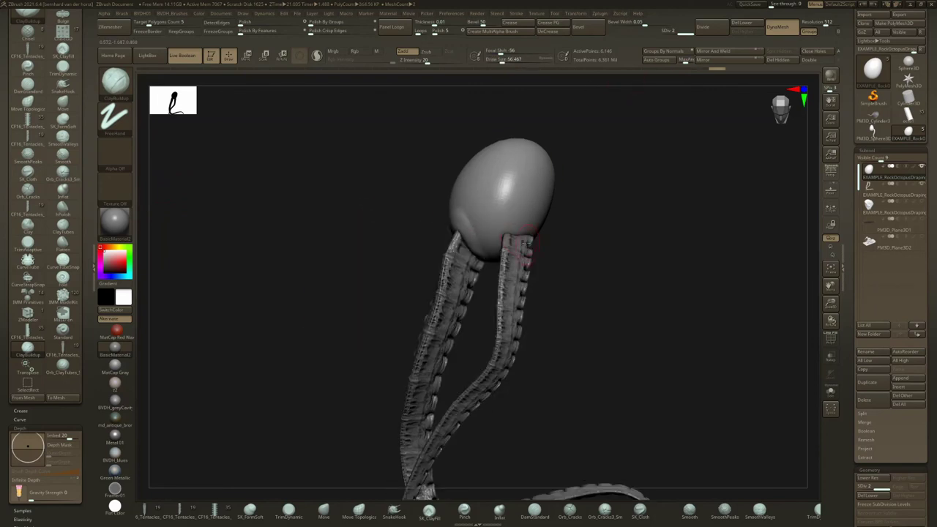
left_click_drag(606, 241, 541, 230)
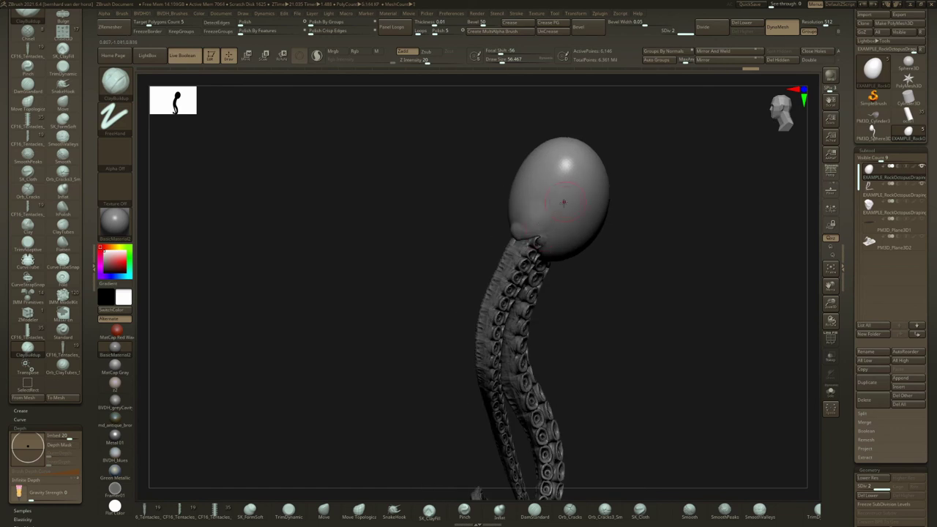
right_click_drag(561, 209, 546, 248)
right_click_drag(559, 216, 546, 248)
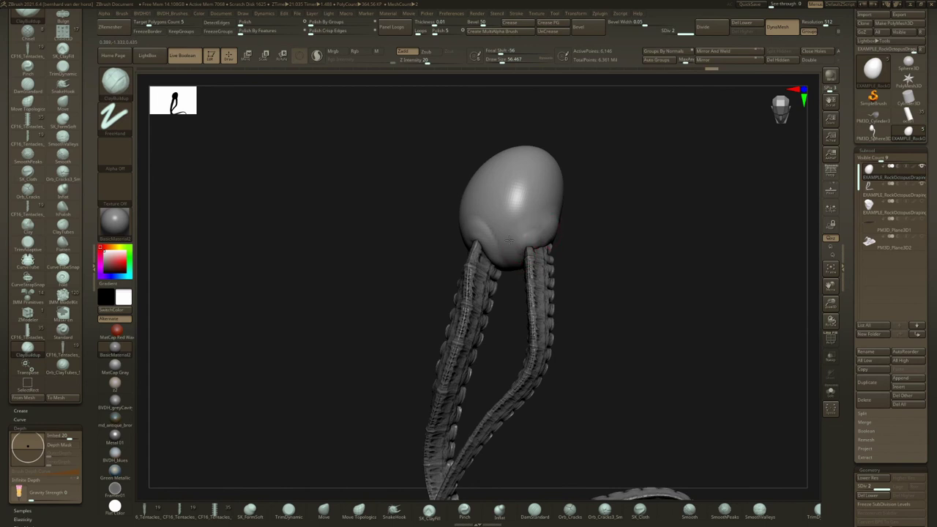
right_click_drag(499, 216, 538, 180)
Sculpt finer folds on the head's front and around the tentacle joints with a smaller ClayBuildup brush.
key("space")
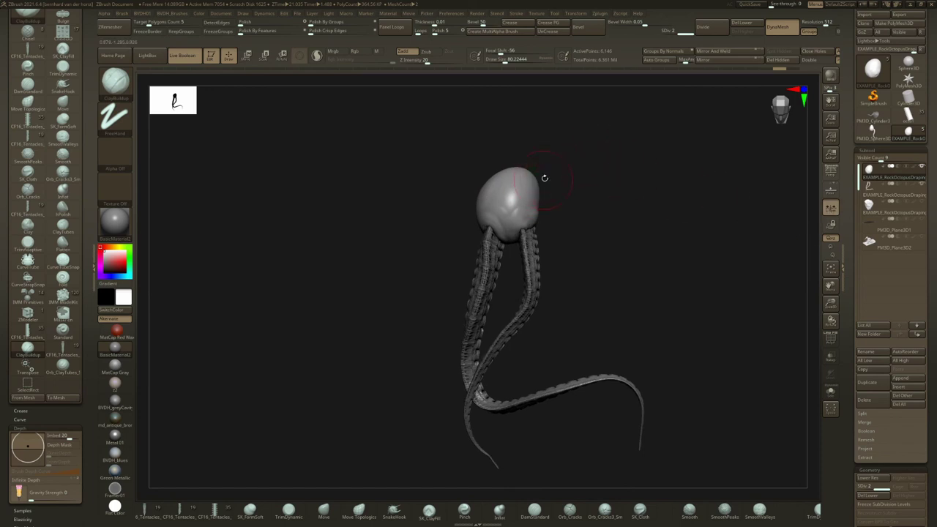
key("s")
left_click(502, 197)
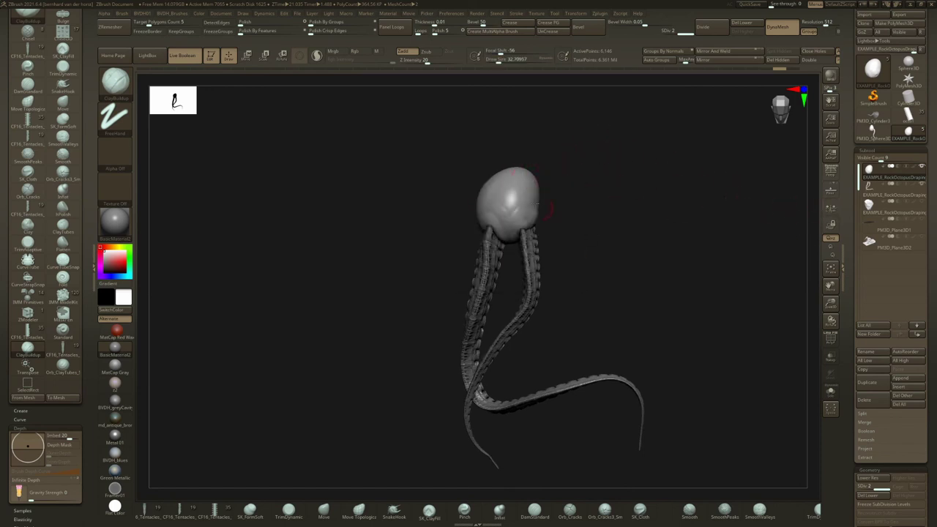
right_click_drag(510, 186, 575, 236, "ctrl")
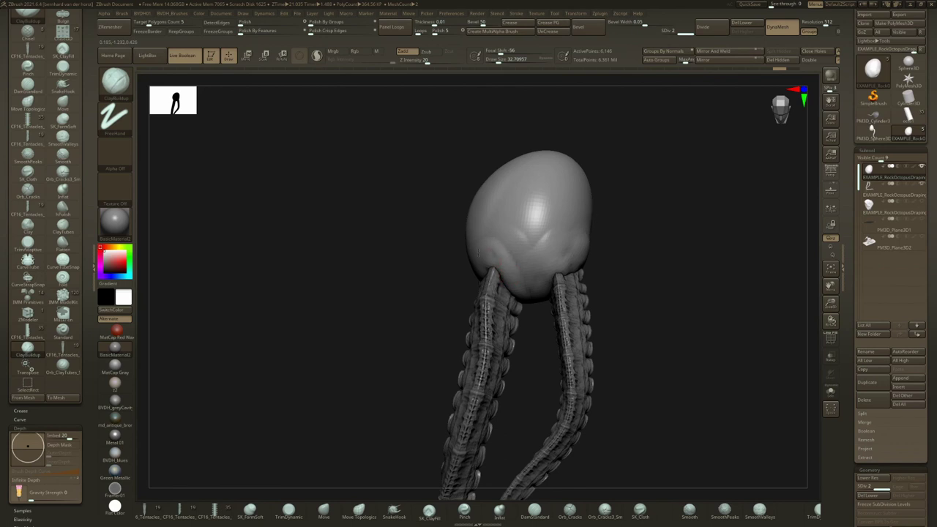
right_click_drag(476, 259, 486, 268)
key("space")
left_click(489, 268)
left_click_drag(480, 270, 496, 276)
right_click_drag(439, 278, 486, 284)
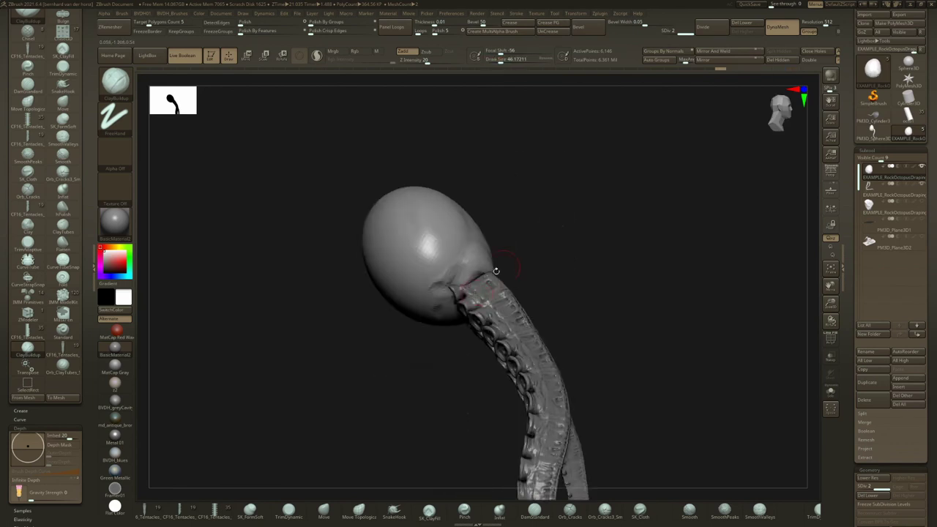
left_click_drag(448, 290, 453, 272)
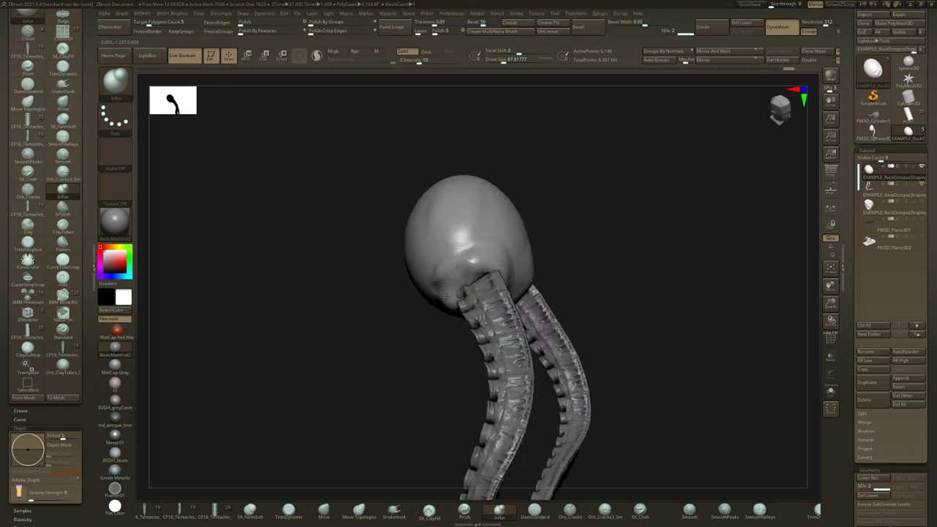
Swell the head's surface around both tentacle joints with the Inflat brush.
right_click_drag(447, 297, 483, 282)
mouse_move(479, 268)
left_mouse_down()
mouse_move(492, 252)
mouse_move(476, 271)
left_mouse_up()
mouse_move(512, 270)
right_mouse_down()
mouse_move(488, 278)
mouse_move(563, 253)
right_mouse_up()
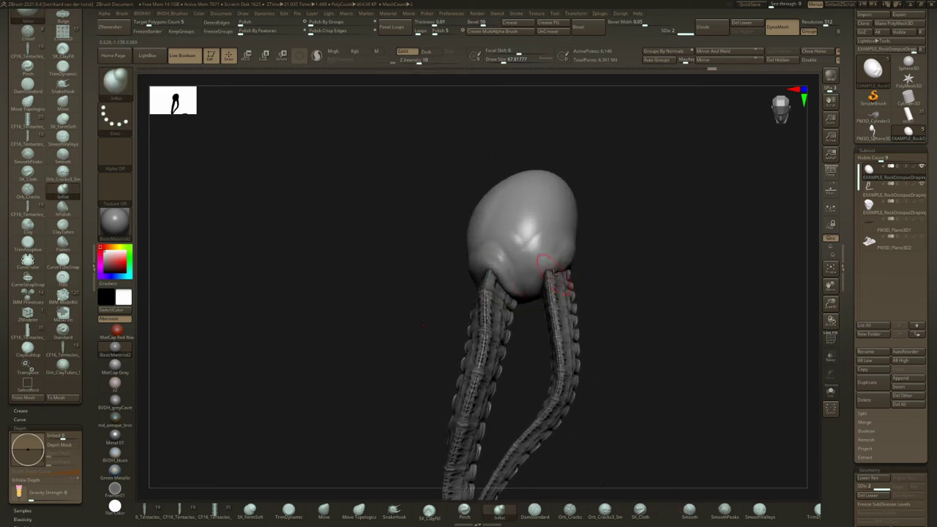
key("space")
left_click_drag(553, 271, 547, 272)
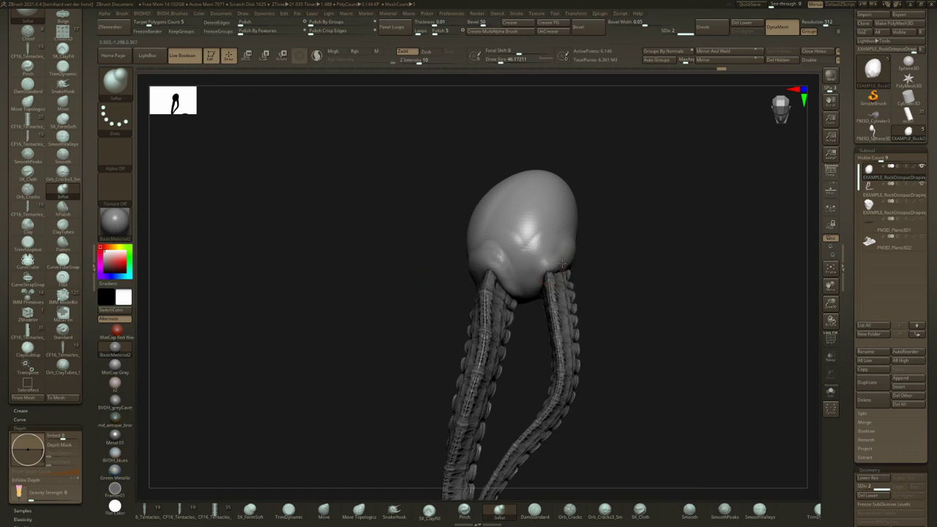
right_click_drag(560, 268, 512, 264)
right_click_drag(489, 293, 497, 252)
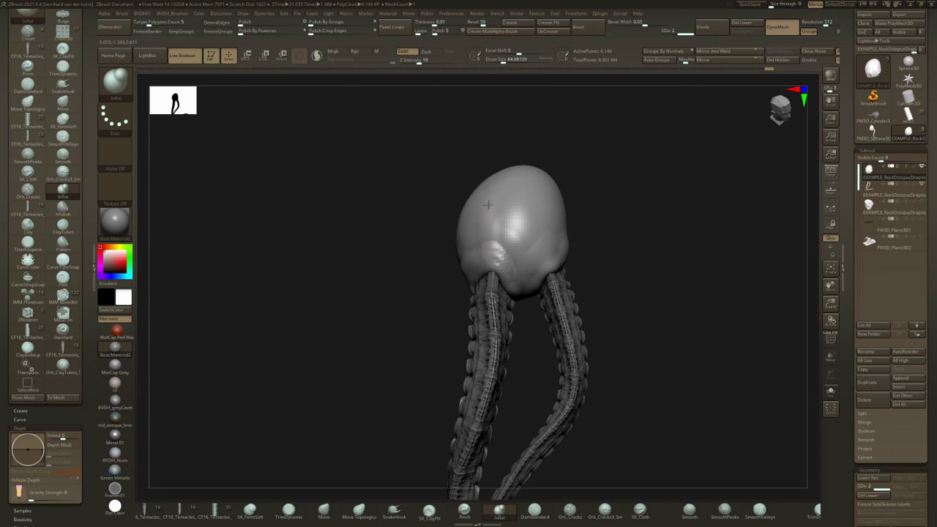
right_click_drag(513, 227, 561, 254)
Refine the lower front of the head with the Standard brush and smooth the forms between the tentacles.
key("b")
key("s")
key("t")
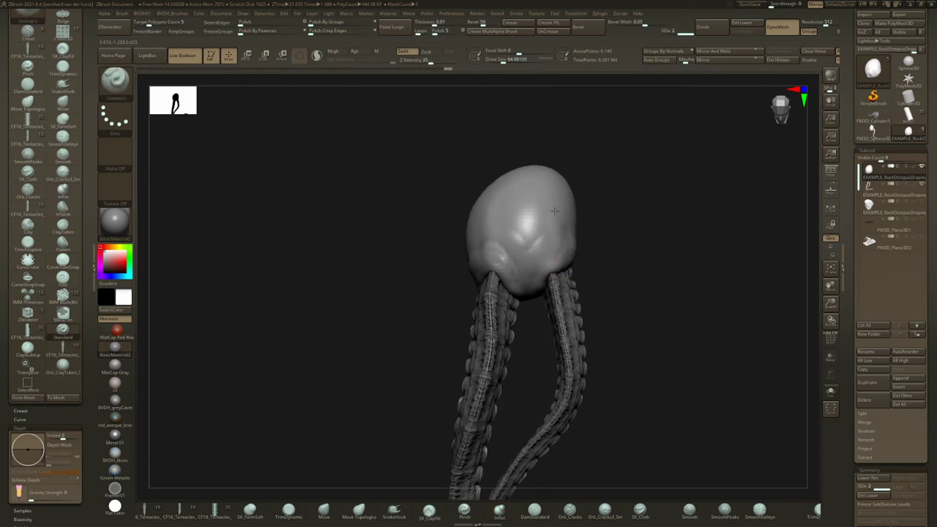
key("shift")
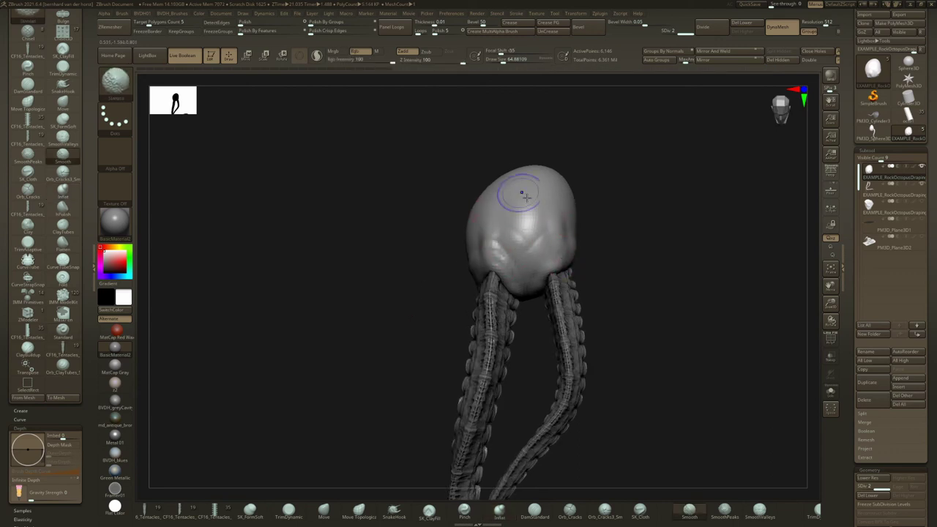
key("space")
mouse_move(508, 217)
left_mouse_down("shift")
mouse_move(539, 220)
mouse_move(517, 269)
left_mouse_up("shift")
key("space")
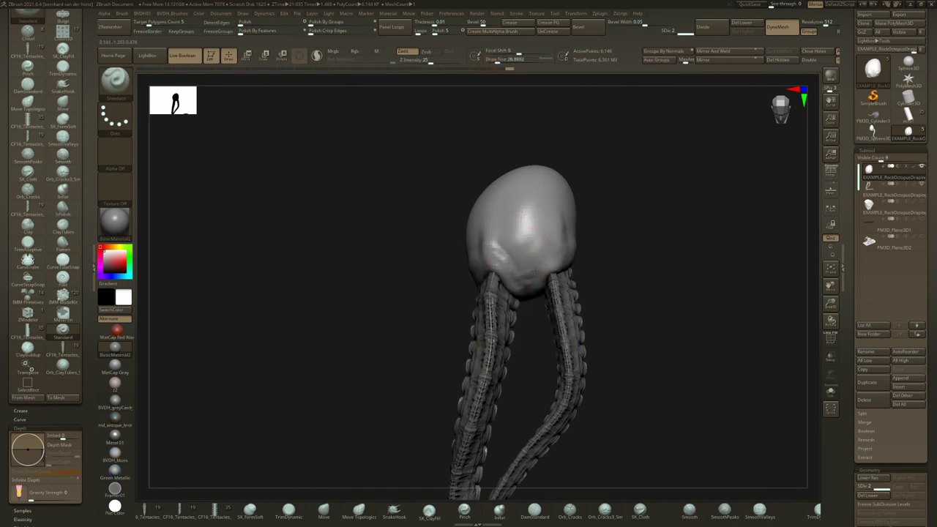
key("shift")
Subdivide the head to level 3 and refine the folds above the tentacle joints.
key("ctrl")
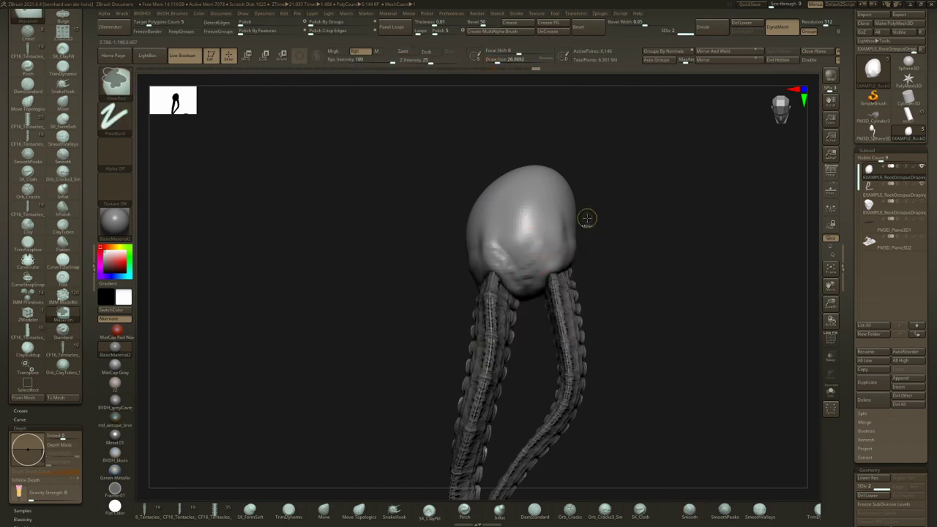
mouse_move(479, 282)
right_mouse_down()
mouse_move(531, 284)
mouse_move(542, 249)
mouse_move(560, 277)
right_mouse_up()
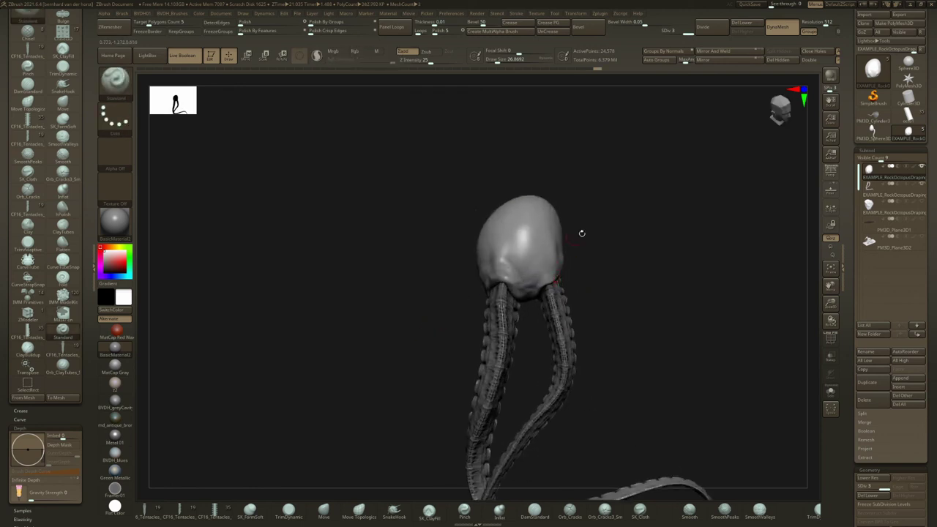
mouse_move(598, 227)
right_mouse_down()
mouse_move(617, 241)
mouse_move(623, 234)
mouse_move(610, 226)
mouse_move(600, 245)
mouse_move(607, 270)
right_mouse_up()
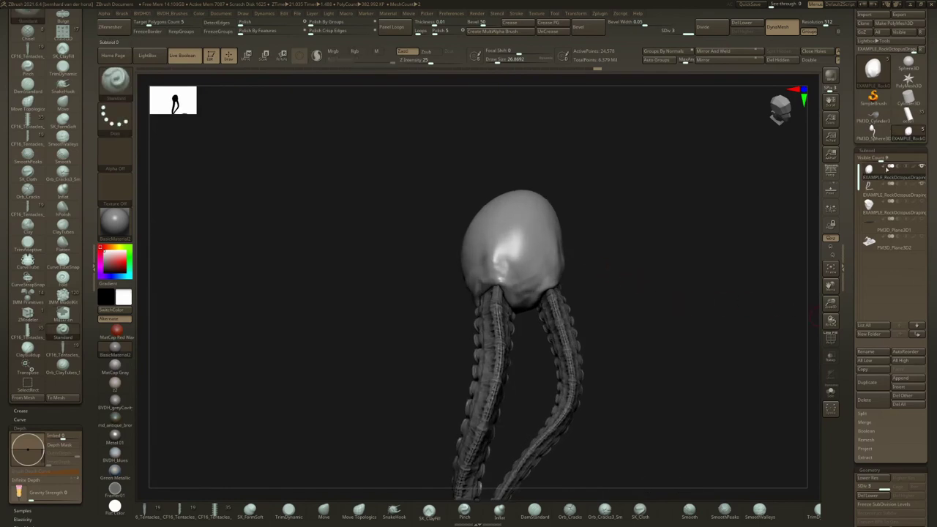
Merge the head subtool down into the tentacles subtool.
left_click_drag(931, 385, 929, 236)
left_click_drag(936, 178, 888, 325)
left_click(876, 328)
left_click(871, 335)
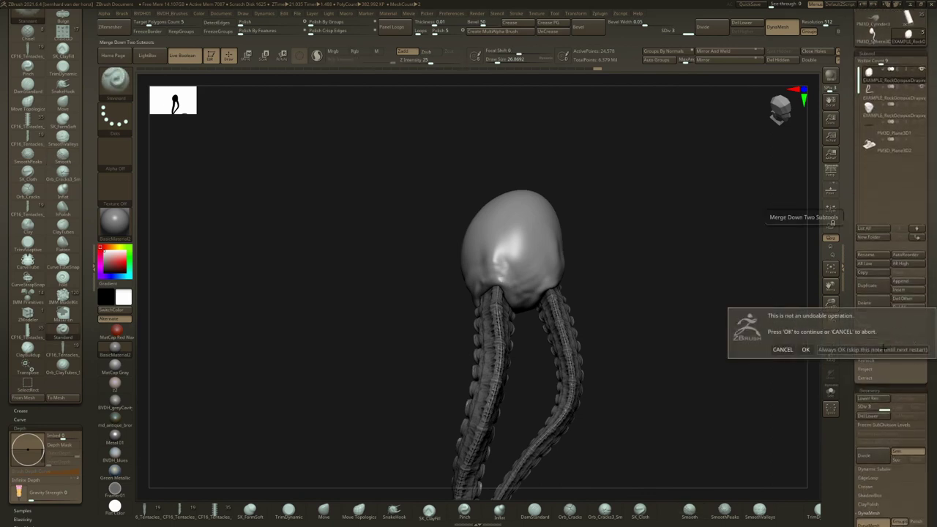
left_click(805, 349)
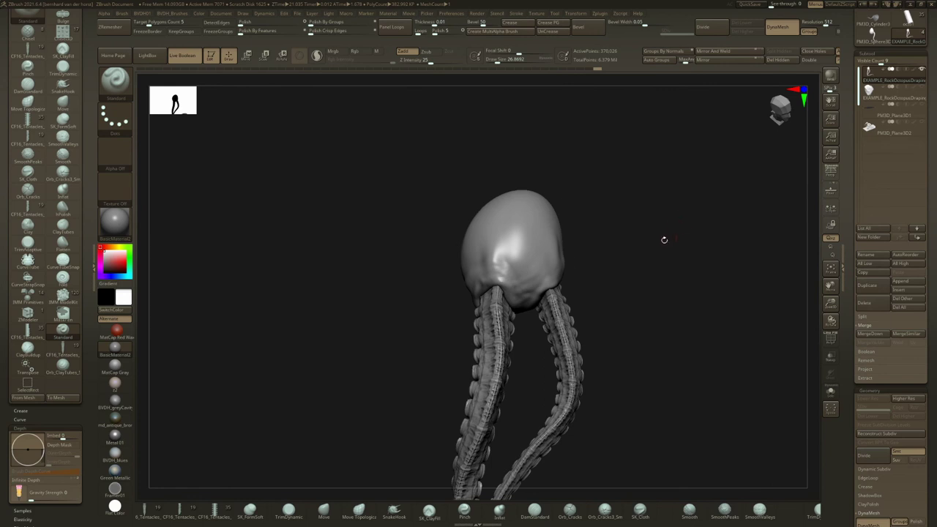
DynaMesh the merged head and tentacles at resolution 512 with Groups off, and inspect the joints with the polyframe shown.
key("shift+f")
key("shift+f")
mouse_move(571, 257)
right_mouse_down("ctrl")
mouse_move(608, 282)
mouse_move(603, 292)
mouse_move(609, 249)
right_mouse_up("ctrl")
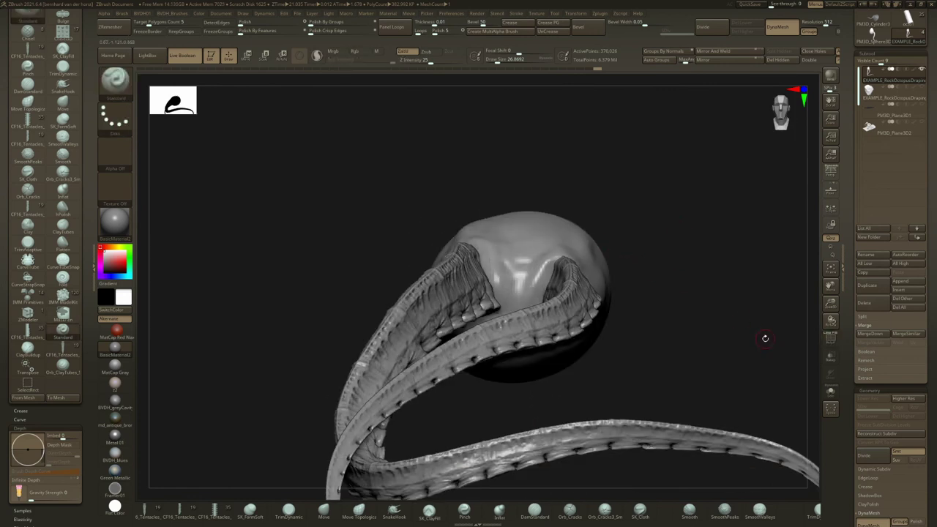
left_click_drag(763, 335, 647, 298)
left_click_drag(927, 414, 934, 309)
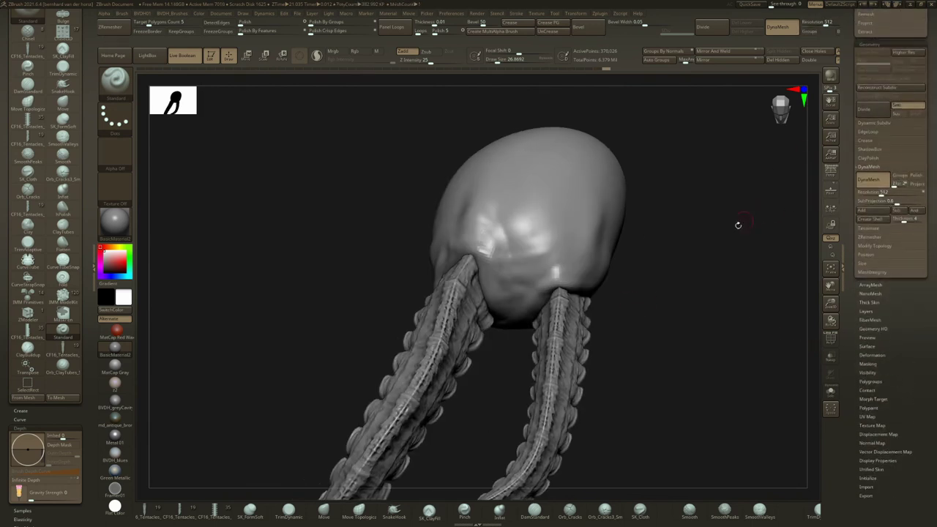
left_click_drag(736, 224, 752, 194, "ctrl")
right_click_drag(716, 214, 630, 343)
key("shift+f")
right_click_drag(524, 356, 578, 354)
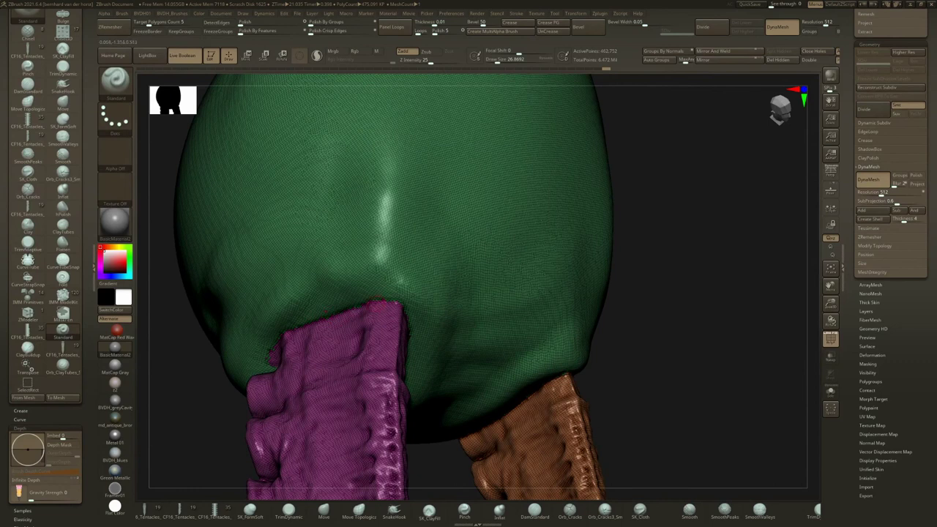
right_click_drag(461, 316, 452, 258, "ctrl")
Adjust the joint between the head and the tentacles with the Move brush and hide the polyframe.
key("b")
key("m")
key("v")
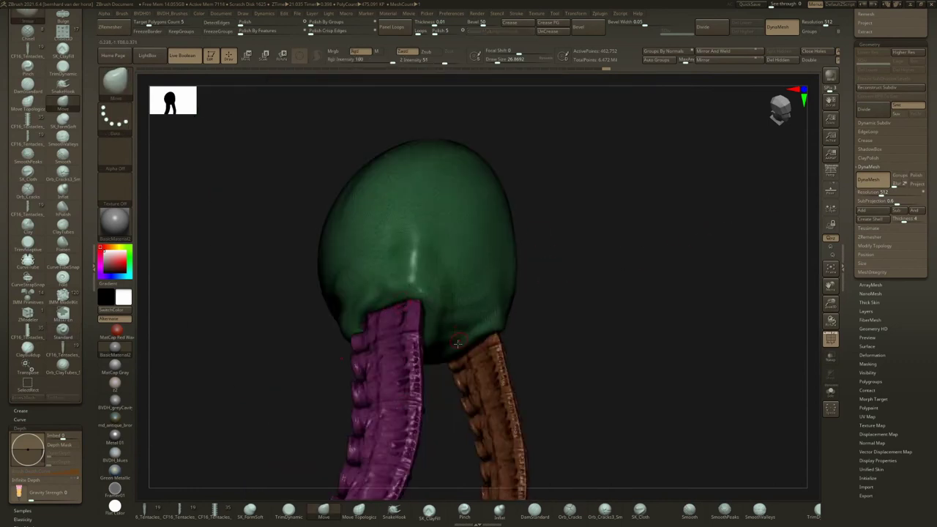
right_click_drag(449, 338, 376, 308)
key("shift+f")
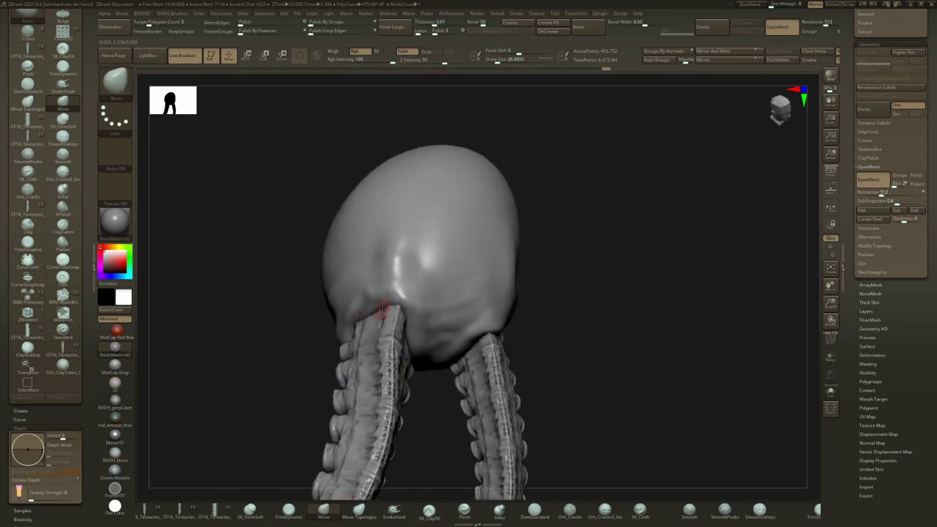
Blend the tentacle bases into the head with ClayBuildup strokes and fill the seams with the SK_ClayFill brush.
key("b")
key("c")
key("b")
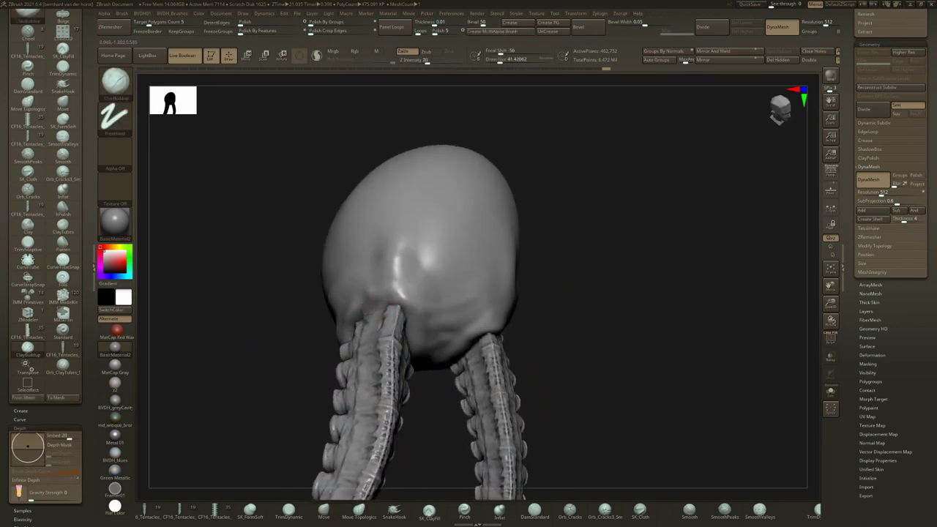
right_click_drag(403, 318, 402, 338)
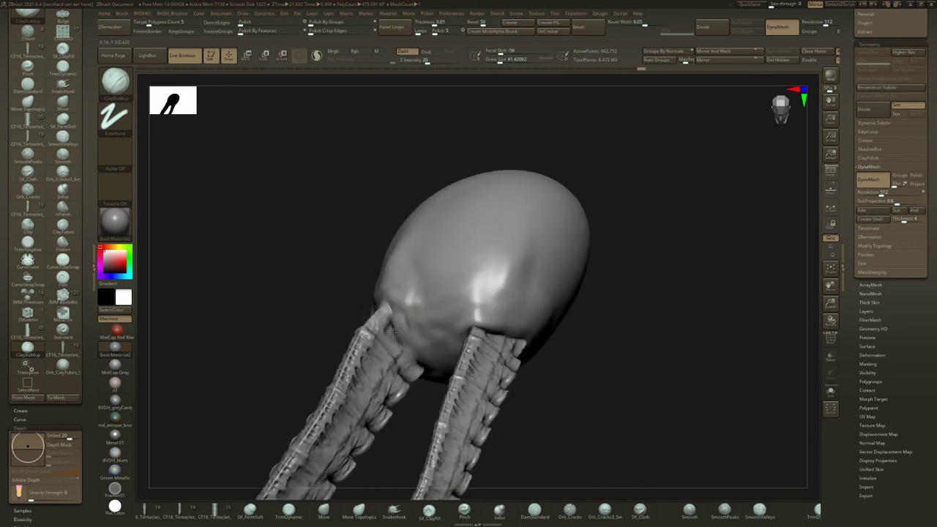
right_click_drag(391, 325, 432, 287)
right_click_drag(454, 325, 389, 324)
key("2")
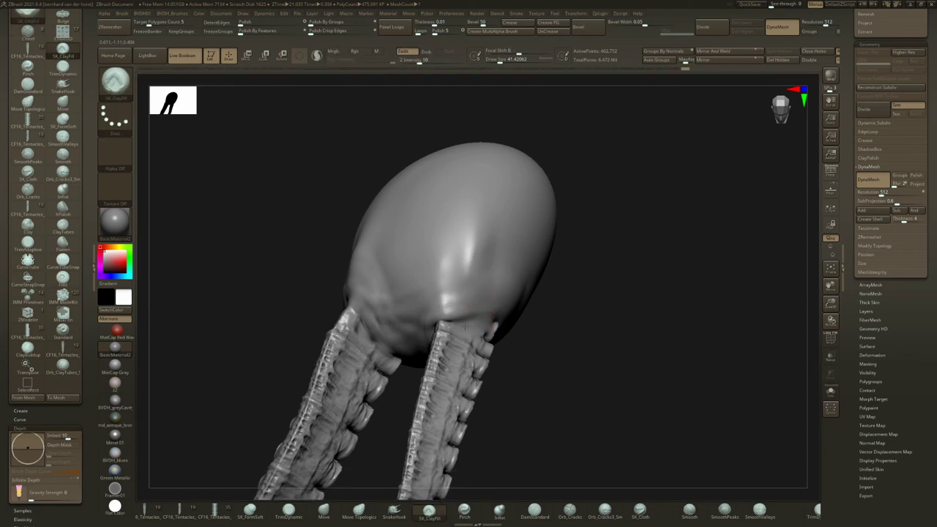
mouse_move(450, 322)
right_mouse_down()
mouse_move(432, 331)
mouse_move(370, 327)
mouse_move(360, 338)
mouse_move(349, 299)
mouse_move(321, 320)
mouse_move(351, 280)
right_mouse_up()
Build up the tentacle's base where it meets the head with ClayBuildup, and fill the ridged area with the SK_ClayFill brush.
key("1")
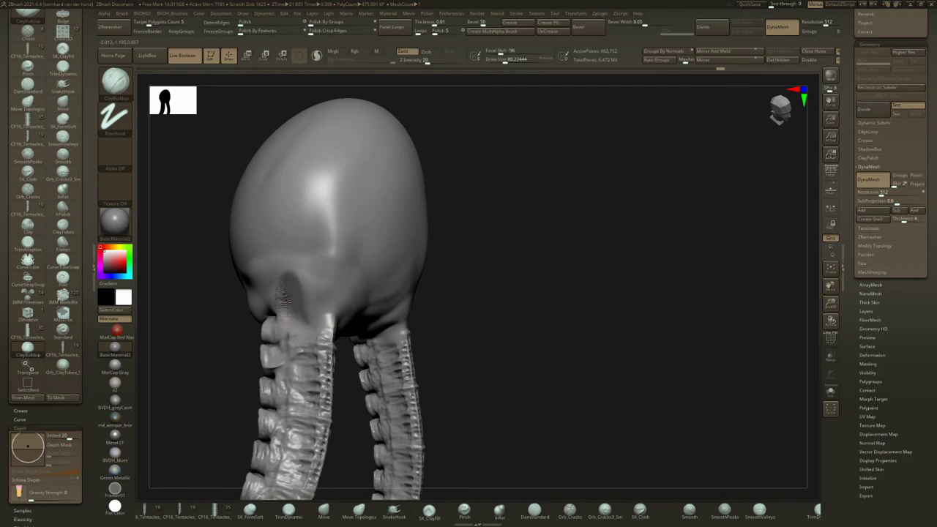
left_click_drag(295, 310, 286, 314)
mouse_move(293, 311)
right_mouse_down()
mouse_move(314, 287)
mouse_move(306, 333)
mouse_move(309, 318)
mouse_move(334, 322)
right_mouse_up()
key("shift+f")
key("shift+f")
key("space")
right_click_drag(359, 357, 297, 294, "alt")
key("2")
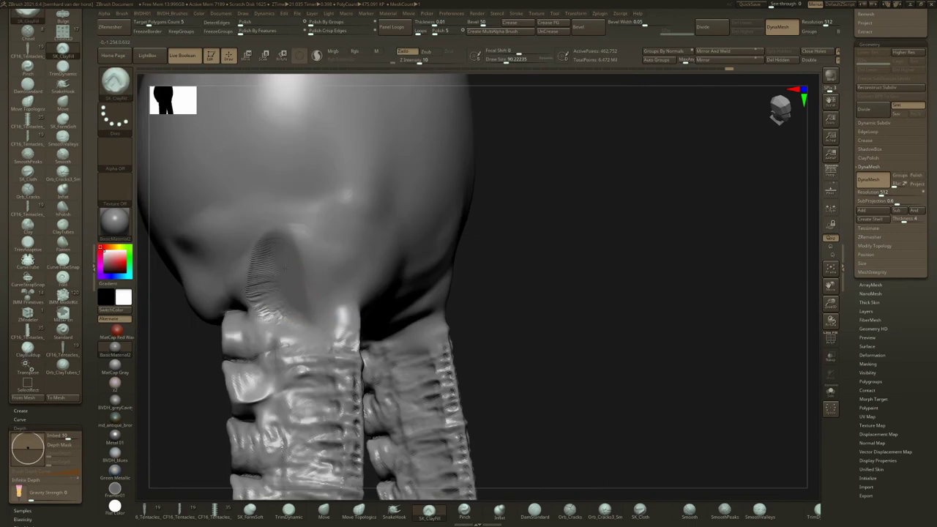
mouse_move(268, 252)
left_mouse_down()
mouse_move(269, 301)
mouse_move(287, 315)
mouse_move(293, 227)
left_mouse_up()
Re-DynaMesh the octopus and rework the tentacle joint with smoothing and further ClayBuildup strokes.
left_click_drag(506, 310, 612, 155, "ctrl")
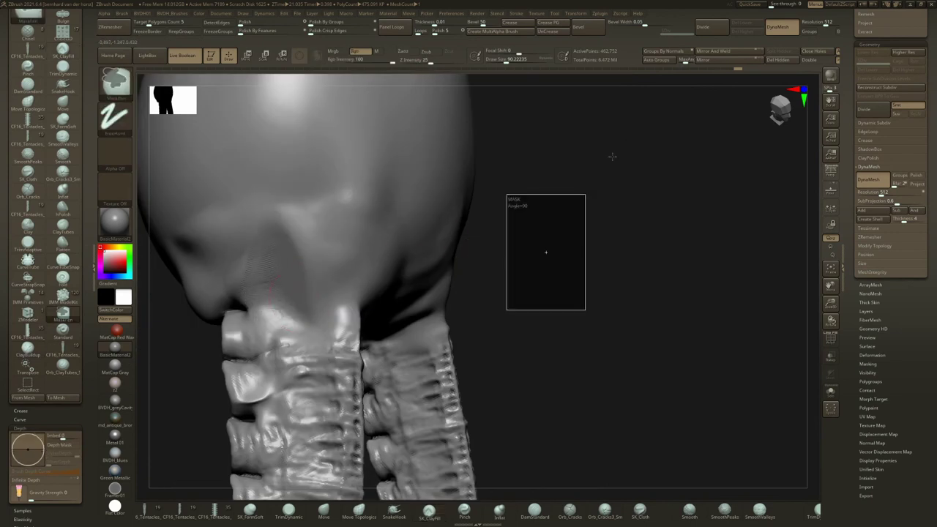
mouse_move(288, 285)
left_mouse_down("shift")
mouse_move(268, 283)
mouse_move(261, 259)
left_mouse_up("shift")
right_click_drag(305, 271, 297, 253, "ctrl")
key("1")
key("space")
left_click_drag(291, 301, 270, 265)
mouse_move(309, 279)
right_mouse_down()
mouse_move(411, 315)
mouse_move(454, 289)
mouse_move(430, 324)
right_mouse_up()
left_click_drag(366, 338, 376, 328)
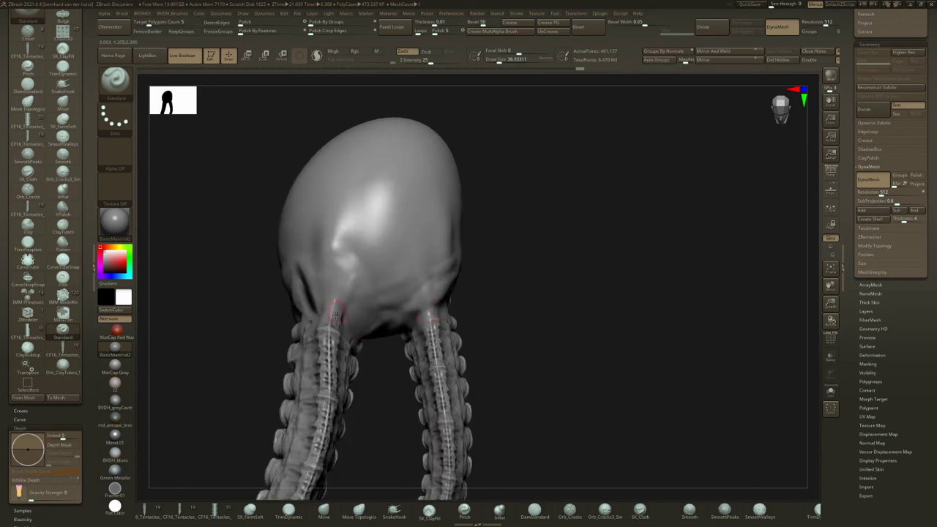
Blend the bases of both tentacles further into the head with ClayBuildup strokes and light smoothing.
right_click_drag(350, 273, 348, 292)
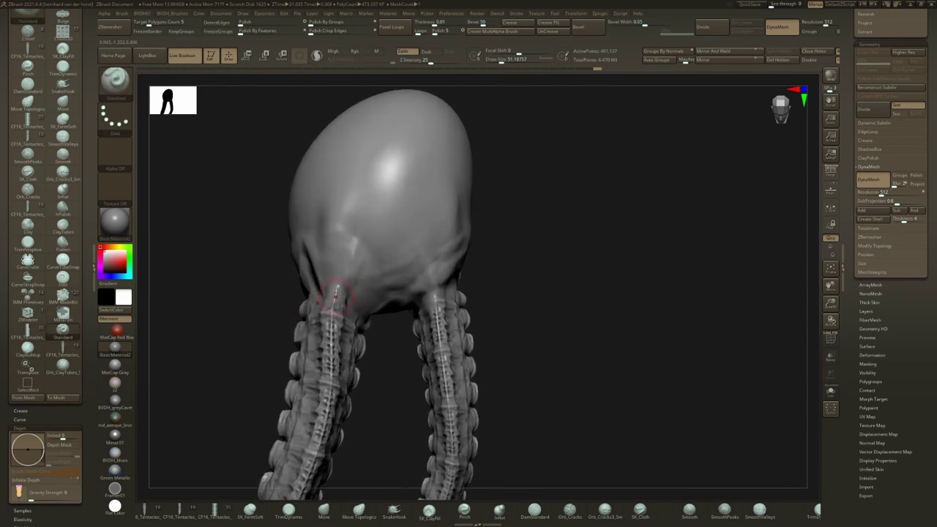
right_click_drag(360, 241, 411, 185, "ctrl")
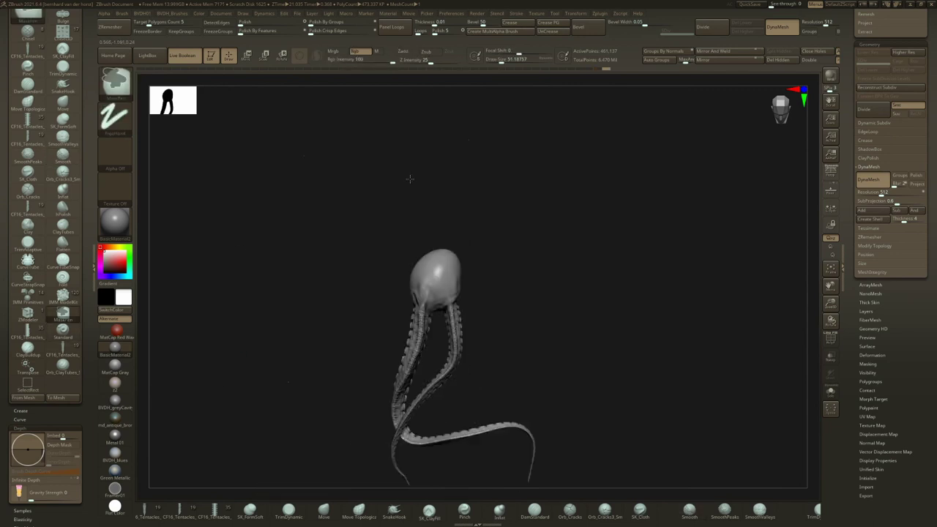
right_click_drag(451, 319, 457, 360, "ctrl")
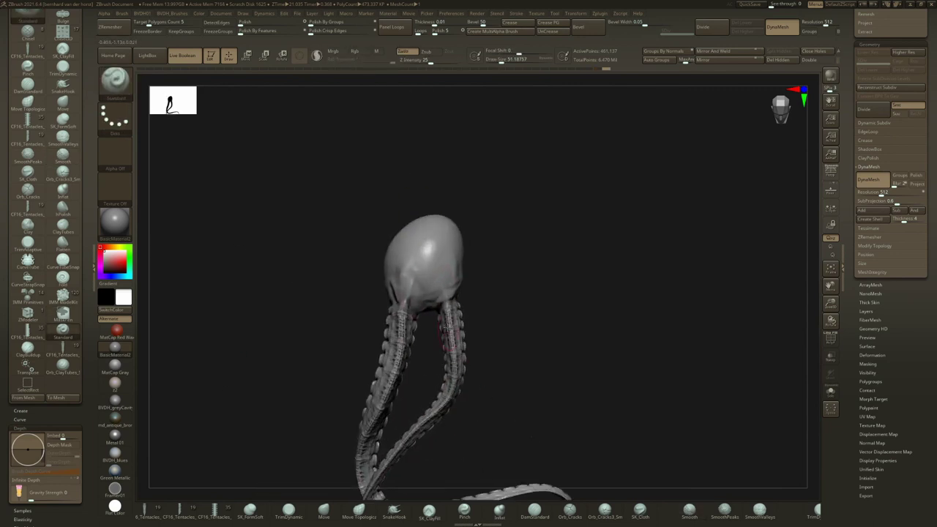
right_click_drag(415, 310, 403, 292, "ctrl")
key("b")
key("c")
key("b")
key("space")
left_click_drag(402, 292, 392, 301)
right_click_drag(395, 292, 402, 286)
left_click_drag(392, 285, 405, 276, "shift")
mouse_move(405, 276)
right_mouse_down()
mouse_move(415, 277)
mouse_move(383, 266)
mouse_move(355, 318)
mouse_move(364, 318)
mouse_move(326, 317)
right_mouse_up()
left_click_drag(320, 323, 310, 319)
Sculpt small rounded bumps on the lower head above the tentacle bases with the Standard brush, varying the brush size.
left_click_drag(303, 253, 308, 265)
right_click_drag(307, 265, 370, 263)
key("space")
left_click_drag(370, 263, 378, 255)
right_click_drag(378, 255, 322, 278)
key("space")
left_click_drag(380, 339, 376, 338)
left_click_drag(418, 290, 416, 299)
right_click_drag(449, 263, 452, 224, "ctrl")
right_click_drag(452, 224, 508, 293)
key("space")
left_click_drag(505, 285, 501, 286)
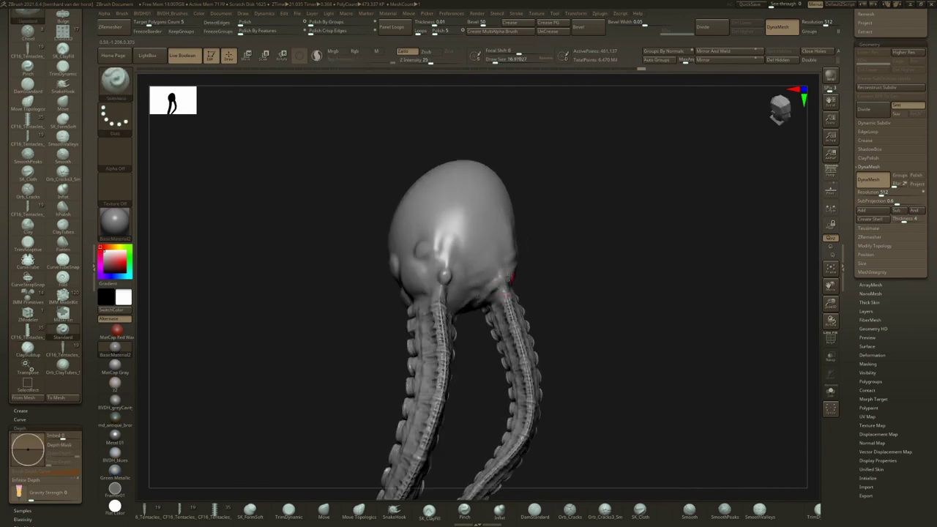
mouse_move(503, 276)
right_mouse_down()
mouse_move(501, 299)
mouse_move(483, 309)
right_mouse_up()
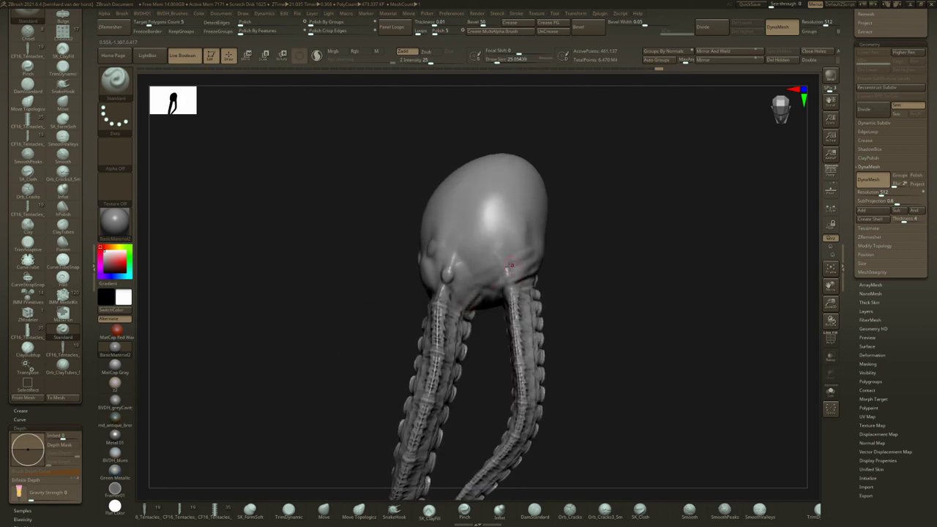
right_click_drag(466, 284, 452, 291)
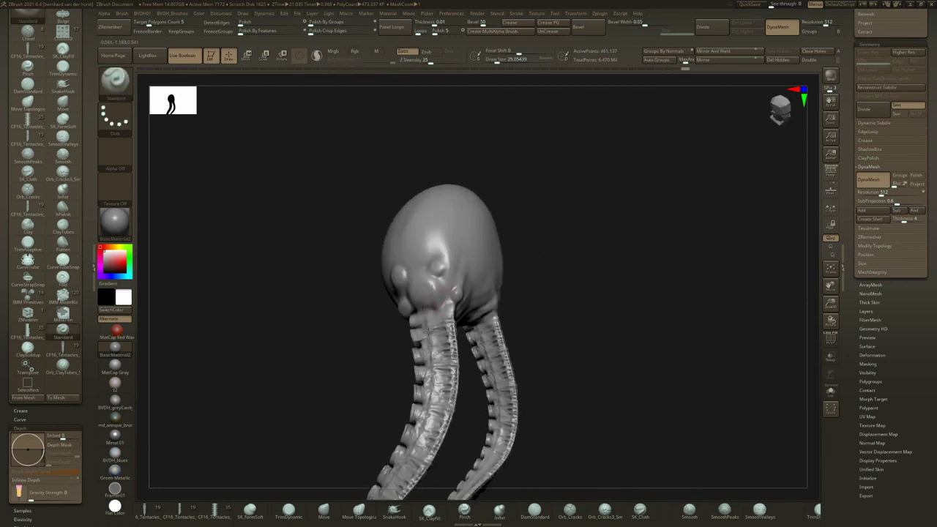
Reshape the lower head around the tentacle joints with several strokes of the Move brush.
right_click_drag(428, 333, 542, 187)
key("b")
key("m")
key("v")
key("space")
key("space")
left_click_drag(530, 229, 543, 228)
mouse_move(523, 235)
right_mouse_down()
mouse_move(538, 244)
mouse_move(545, 229)
right_mouse_up()
left_click_drag(559, 265, 553, 262)
right_click_drag(558, 252, 546, 243)
left_click_drag(500, 245, 505, 247)
right_click_drag(514, 248, 513, 247)
left_click_drag(503, 246, 507, 242)
mouse_move(562, 220)
right_mouse_down()
mouse_move(549, 212)
mouse_move(551, 227)
mouse_move(560, 217)
right_mouse_up()
mouse_move(561, 217)
right_mouse_down("ctrl")
mouse_move(563, 232)
mouse_move(539, 238)
right_mouse_up("ctrl")
Add ClayBuildup volume to the side of the head above the tentacle base and smooth it.
key("b")
key("c")
key("b")
key("space")
mouse_move(547, 237)
left_mouse_down()
mouse_move(538, 237)
mouse_move(561, 219)
mouse_move(556, 190)
left_mouse_up()
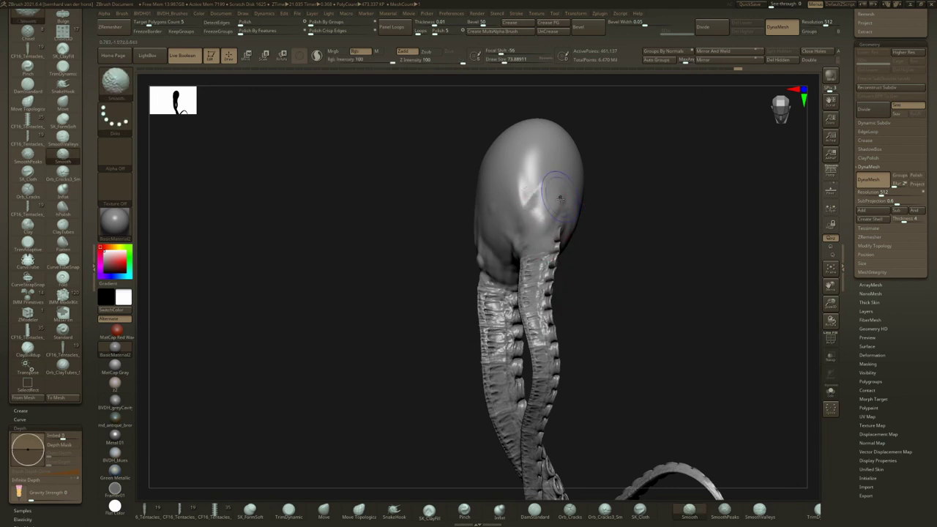
Refine the front tentacle just below its joint using the Standard brush at a draw size of about 29.
mouse_move(539, 209)
right_mouse_down()
mouse_move(521, 245)
mouse_move(520, 295)
mouse_move(500, 255)
right_mouse_up()
key("b")
key("s")
key("t")
right_click_drag(500, 256, 494, 298, "ctrl")
key("s")
left_click_drag(493, 305, 488, 305)
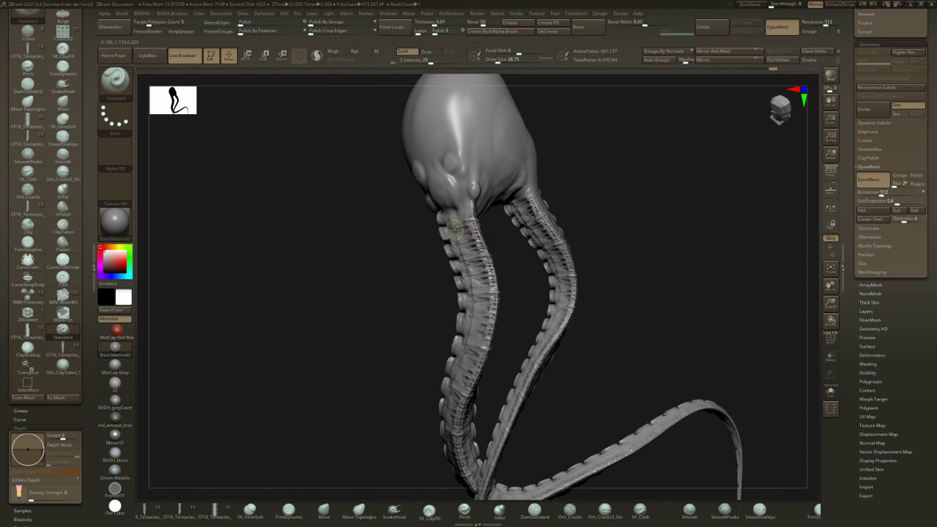
right_click_drag(455, 231, 483, 247)
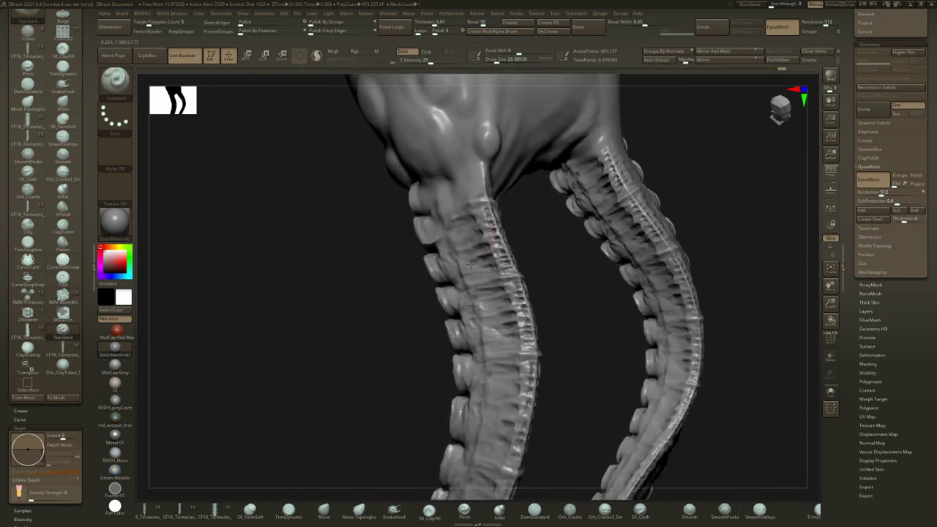
Build up the head above the rear tentacle with a ClayBuildup stroke leading into its base.
right_click_drag(535, 282, 498, 308, "ctrl")
right_click_drag(581, 227, 581, 238)
key("b")
key("c")
key("b")
mouse_move(560, 209)
left_mouse_down()
mouse_move(550, 208)
mouse_move(577, 226)
mouse_move(552, 183)
mouse_move(558, 220)
mouse_move(561, 183)
left_mouse_up()
mouse_move(561, 183)
right_mouse_down()
mouse_move(521, 211)
mouse_move(570, 181)
mouse_move(504, 312)
right_mouse_up()
right_click_drag(512, 270, 504, 312, "ctrl")
right_click_drag(529, 261, 522, 284)
Carve two eye sockets and a mouth into the head with the inverted Standard brush, reducing its size for the finer features.
key("b")
key("s")
key("t")
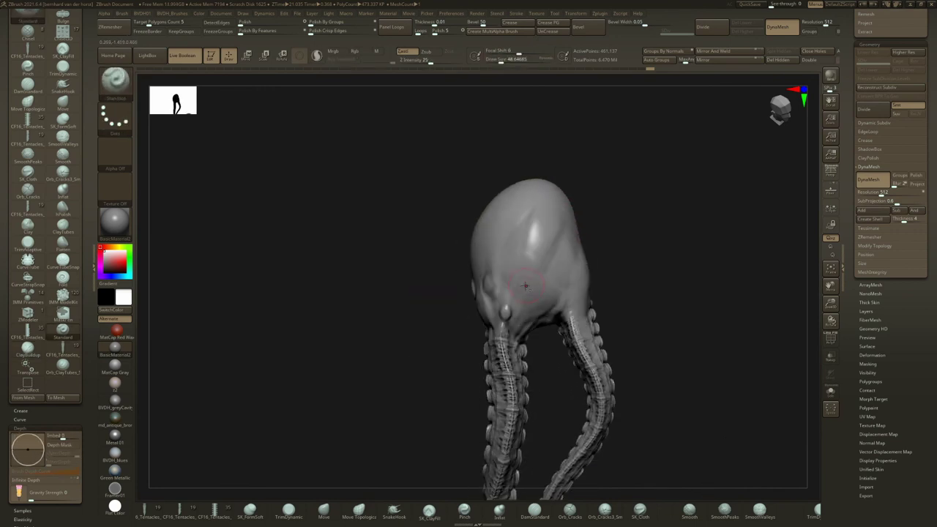
mouse_move(521, 285)
left_mouse_down("alt")
mouse_move(543, 287)
mouse_move(547, 277)
mouse_move(544, 288)
left_mouse_up("alt")
key("[")
key("[")
left_click_drag(546, 232, 514, 233)
left_click_drag(543, 242, 544, 247, "alt")
right_click_drag(550, 272, 557, 245, "ctrl")
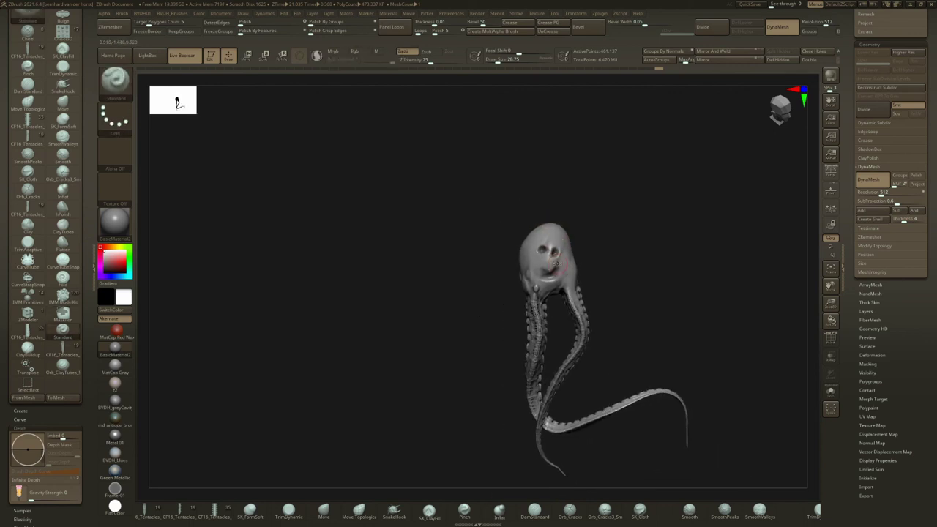